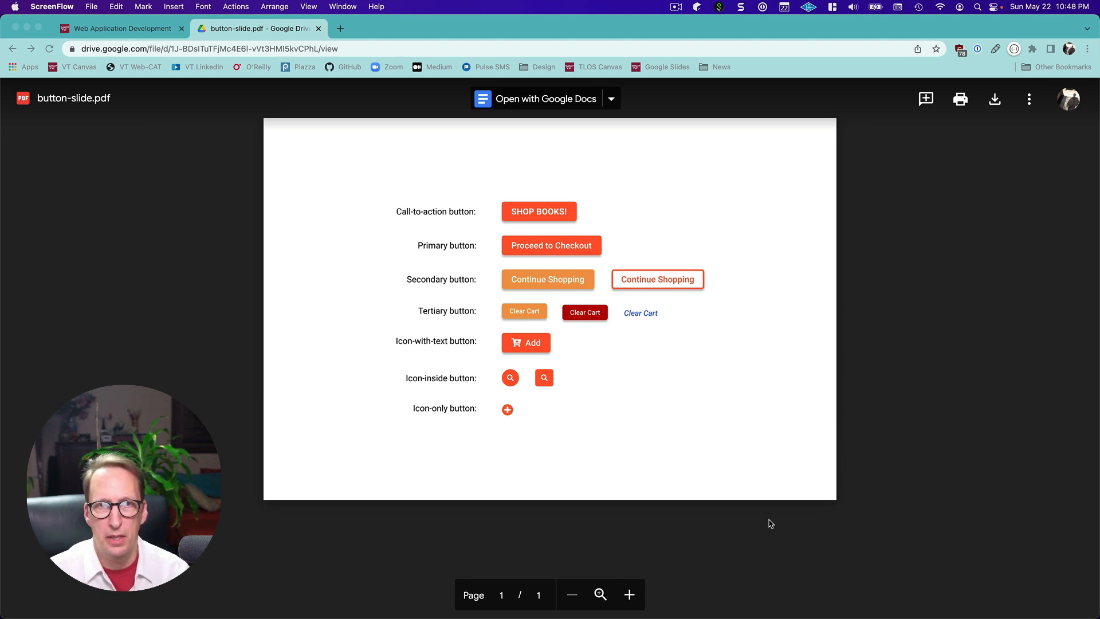
# Step: Switch to Figma and close the MyBookstoreClassic file and the old Button walkthrough file
pyautogui.moveTo(768, 615)
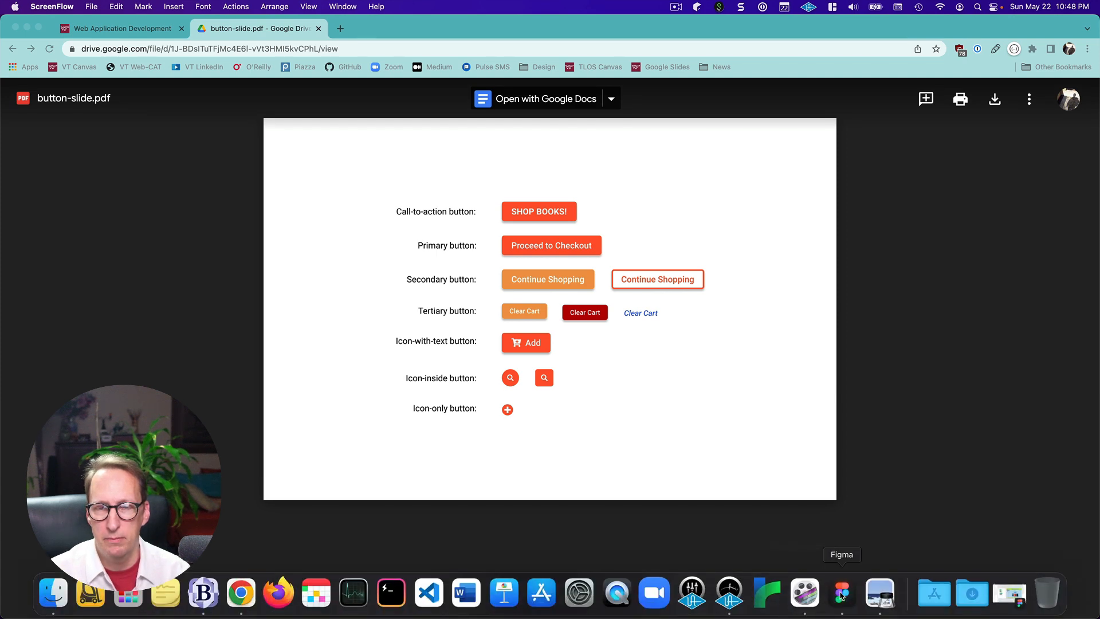
pyautogui.click(841, 596)
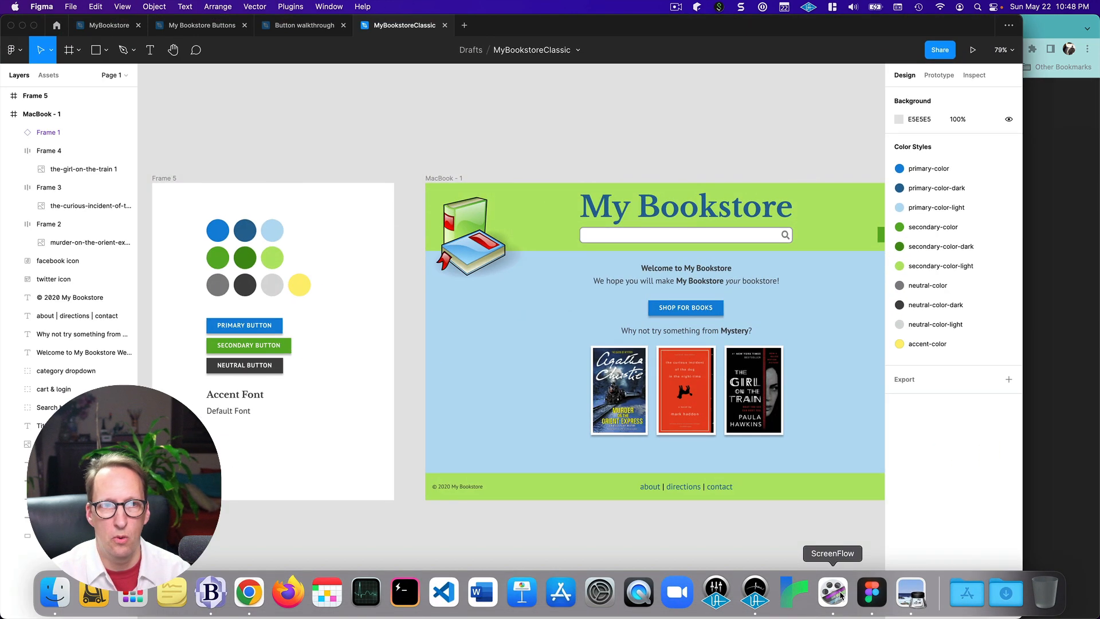
pyautogui.click(445, 25)
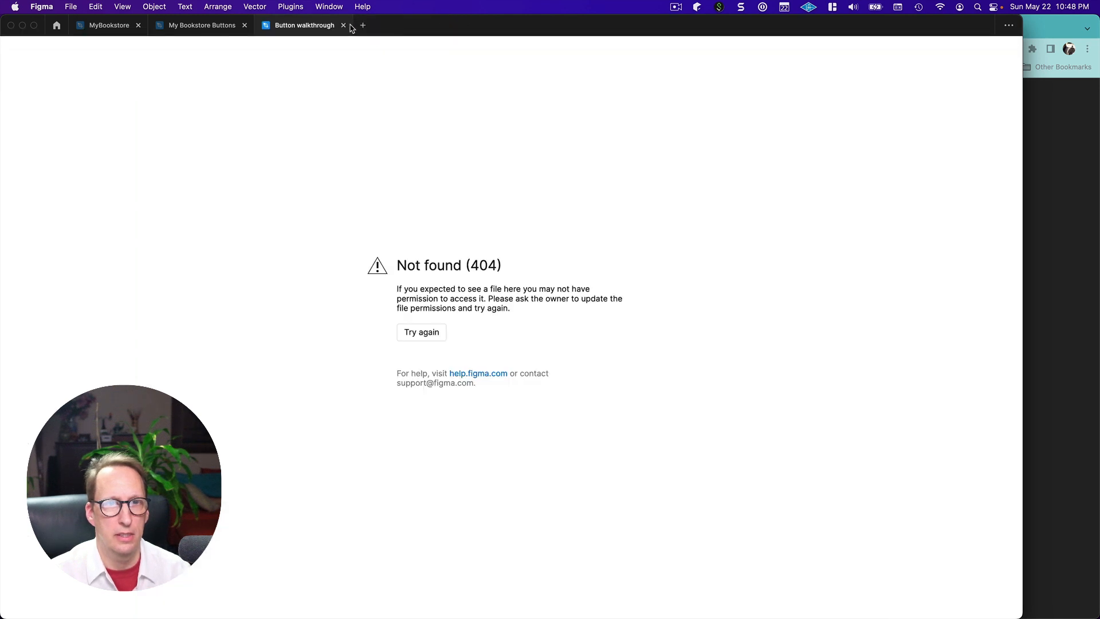
pyautogui.click(344, 26)
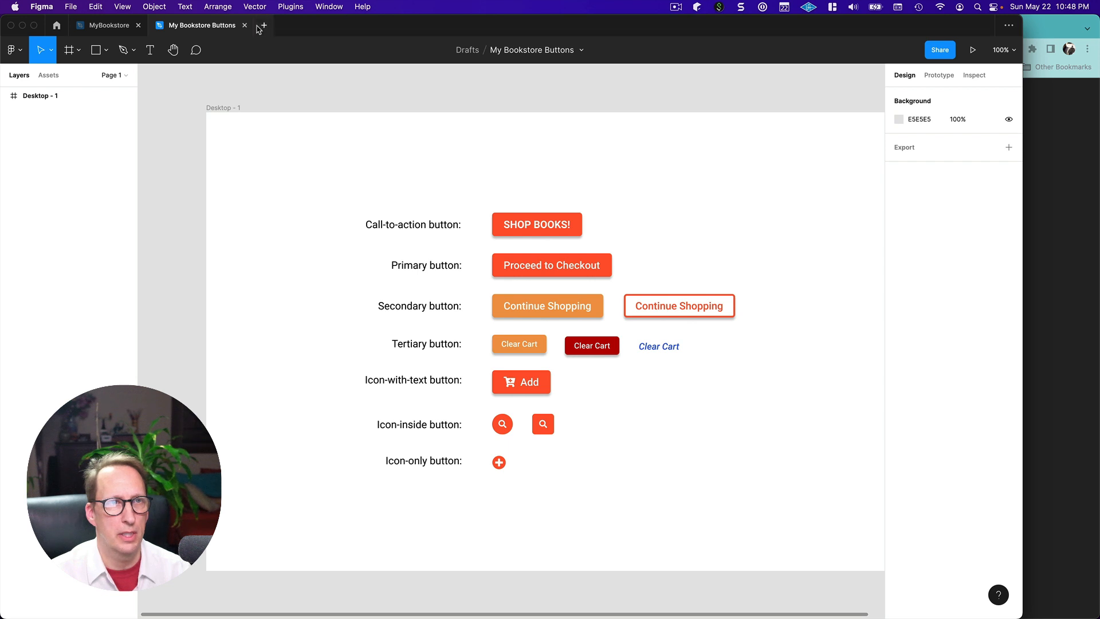
# Step: Create a new blank design file
pyautogui.click(264, 25)
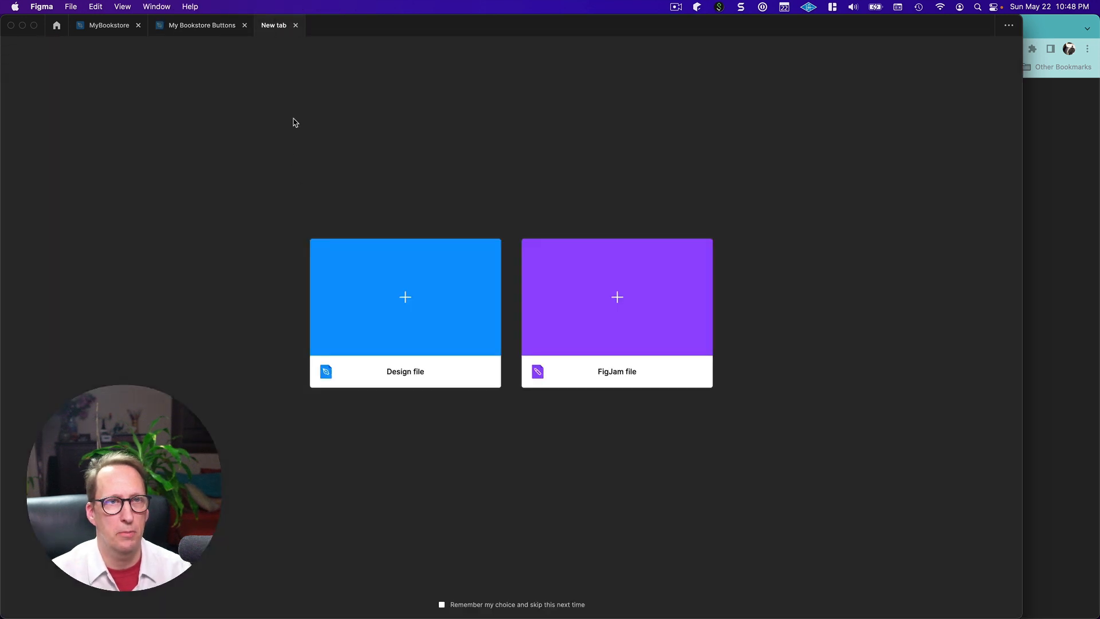
pyautogui.click(296, 25)
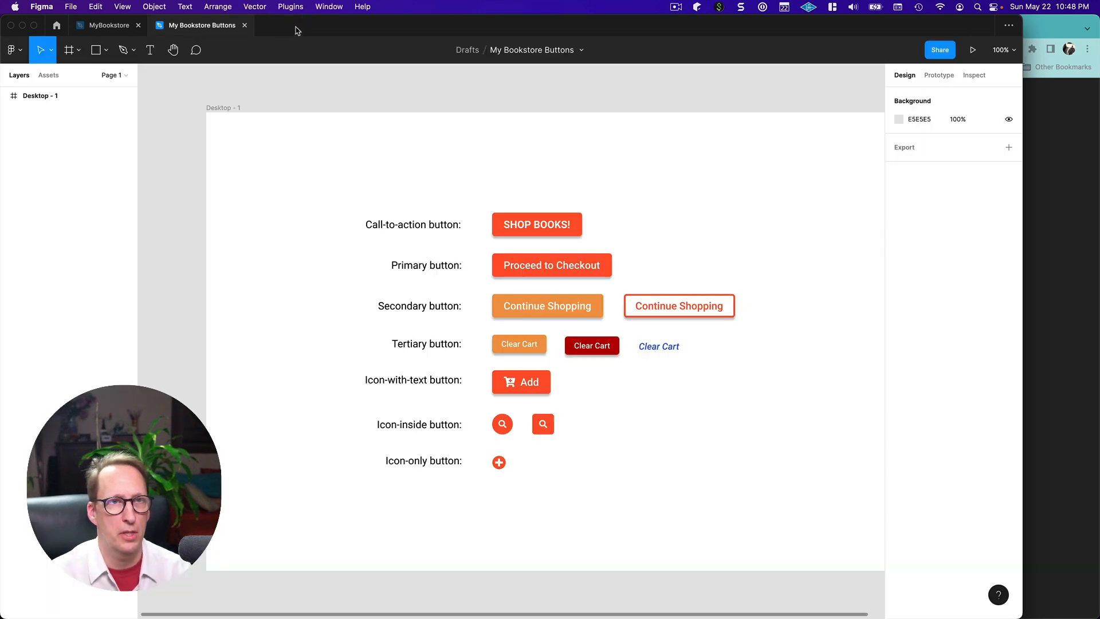
pyautogui.click(74, 7)
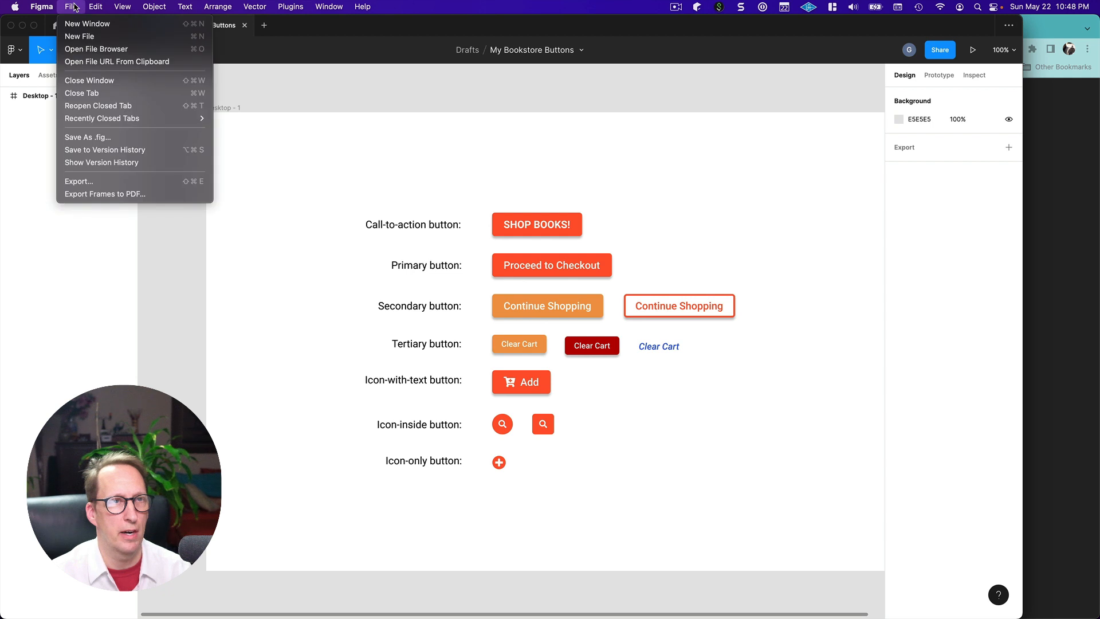
pyautogui.click(79, 37)
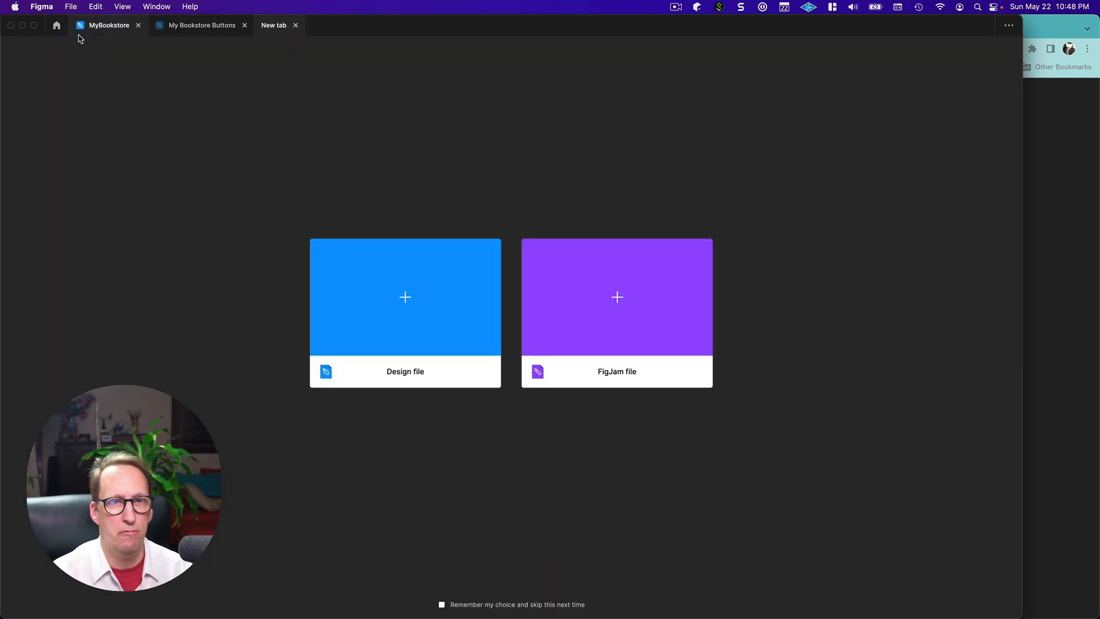
pyautogui.click(421, 318)
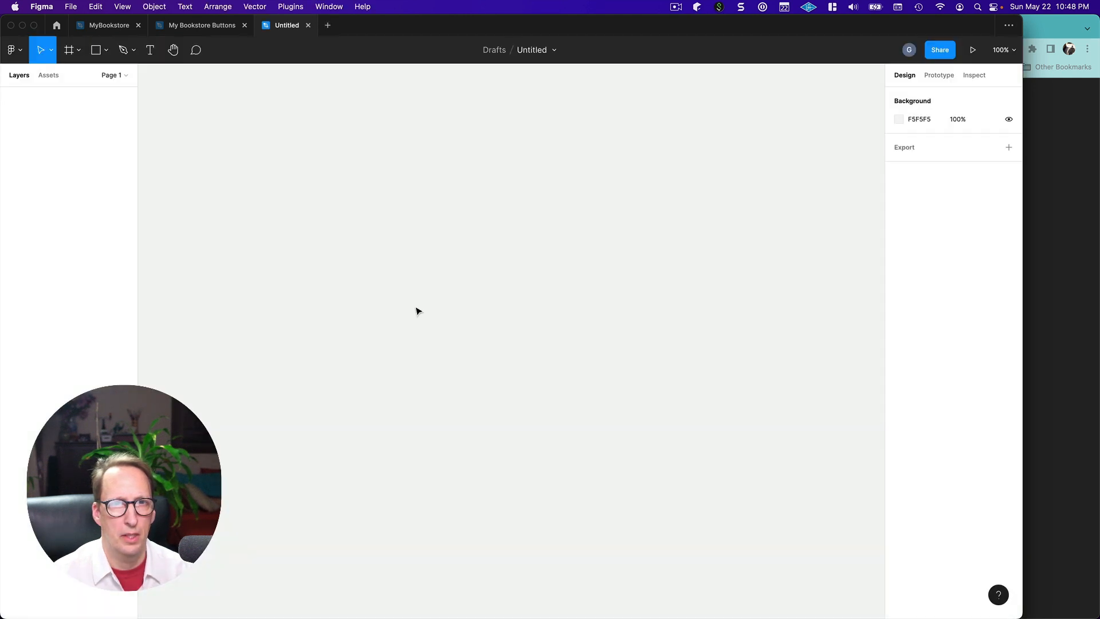
# Step: Rename the untitled design file as "Button walkthrough"
pyautogui.click(537, 50)
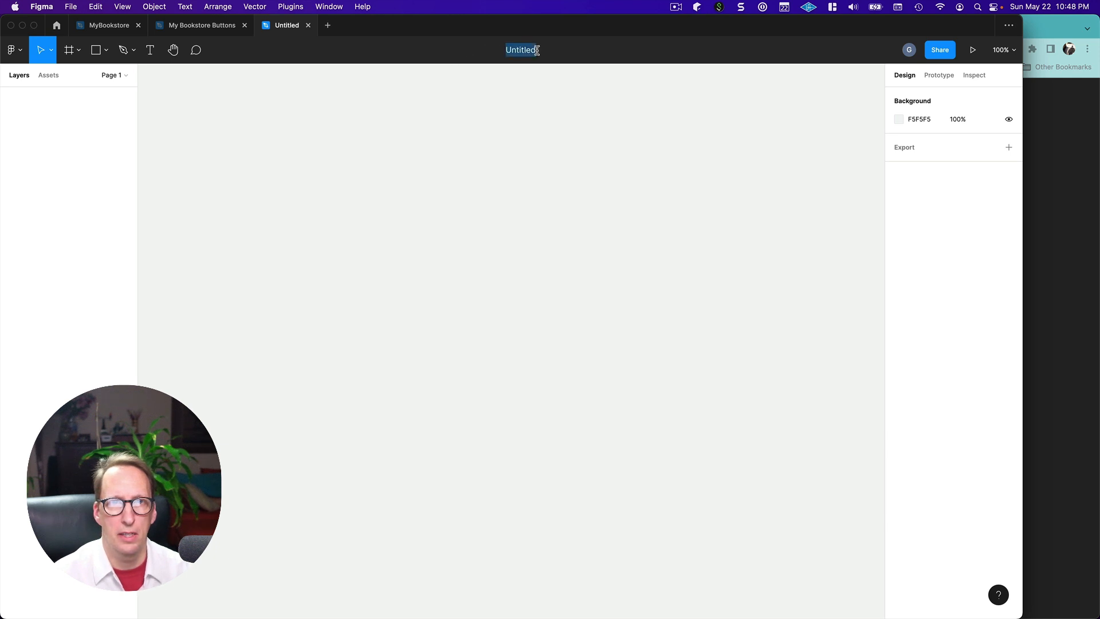
pyautogui.write('Bu')
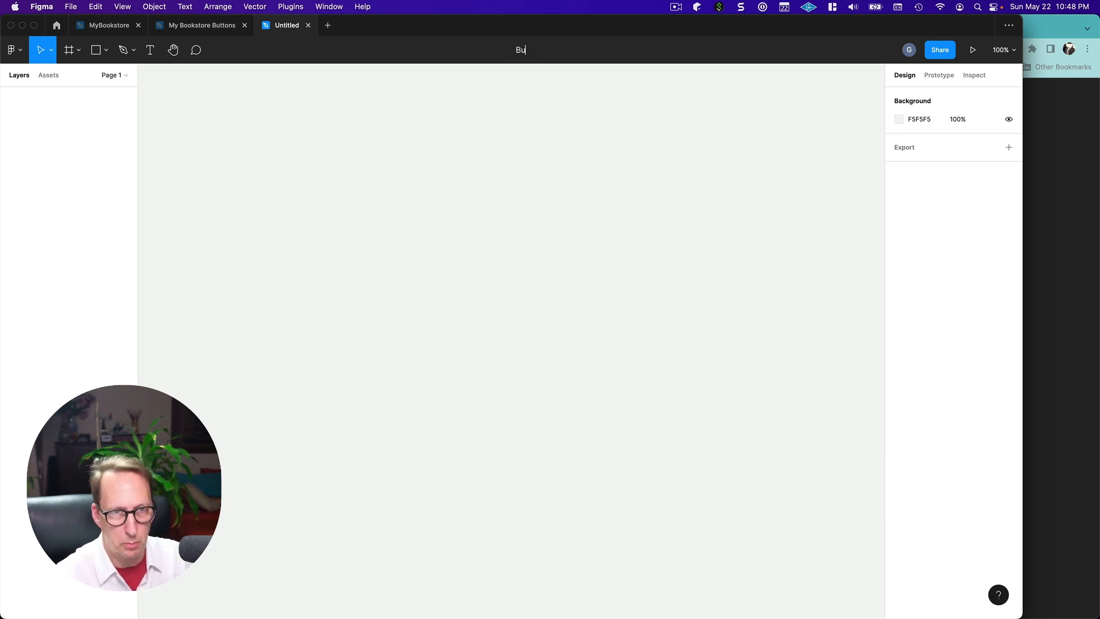
pyautogui.write('tton wal')
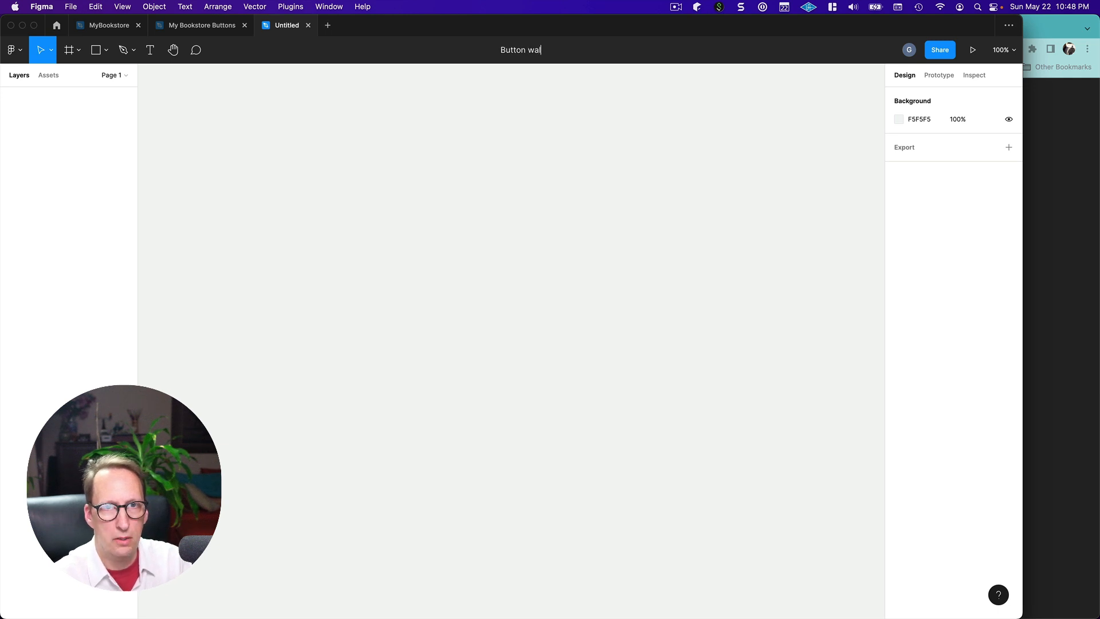
pyautogui.write('kthrough')
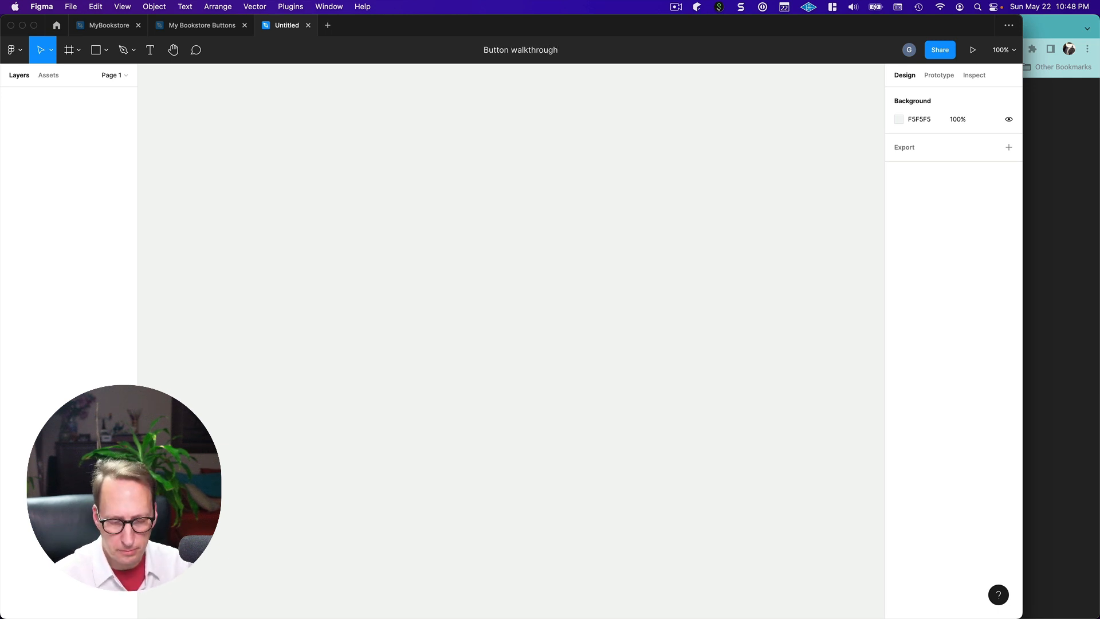
pyautogui.press('Return')
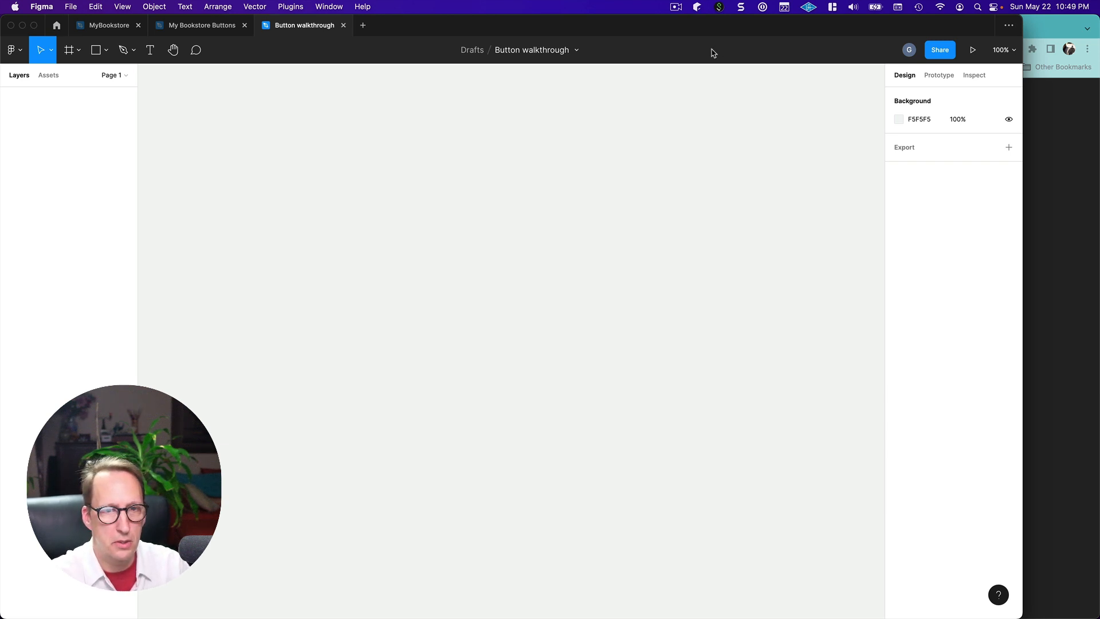
# Step: Switch to Chrome and copy all the button-type labels from "Call-to-action button:" through "Icon-only button:" in button-slide.pdf
pyautogui.moveTo(599, 608)
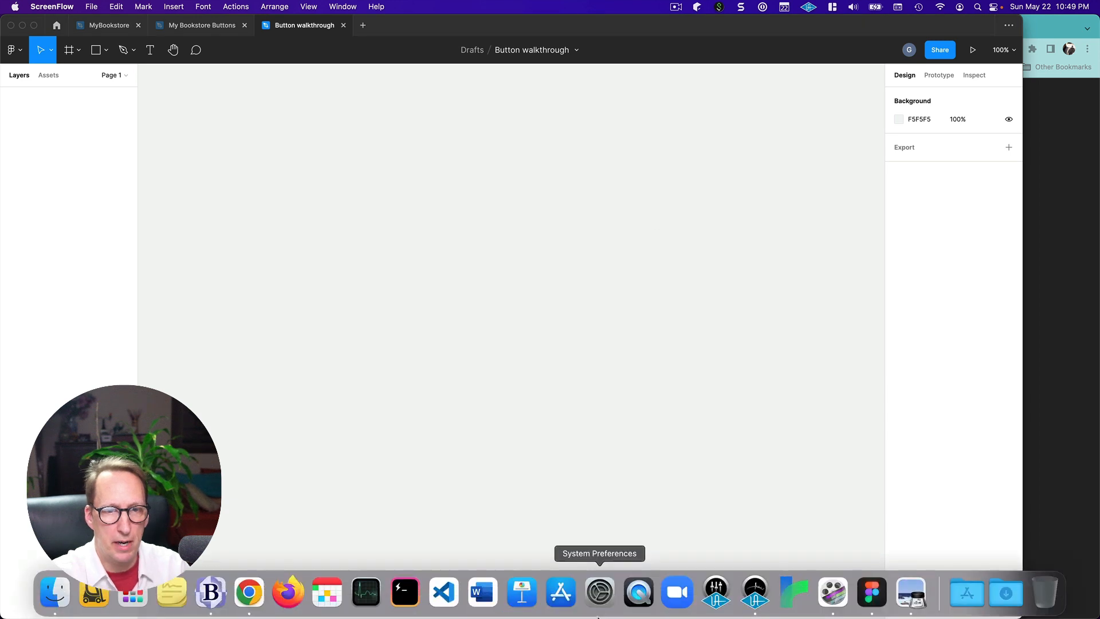
pyautogui.click(251, 601)
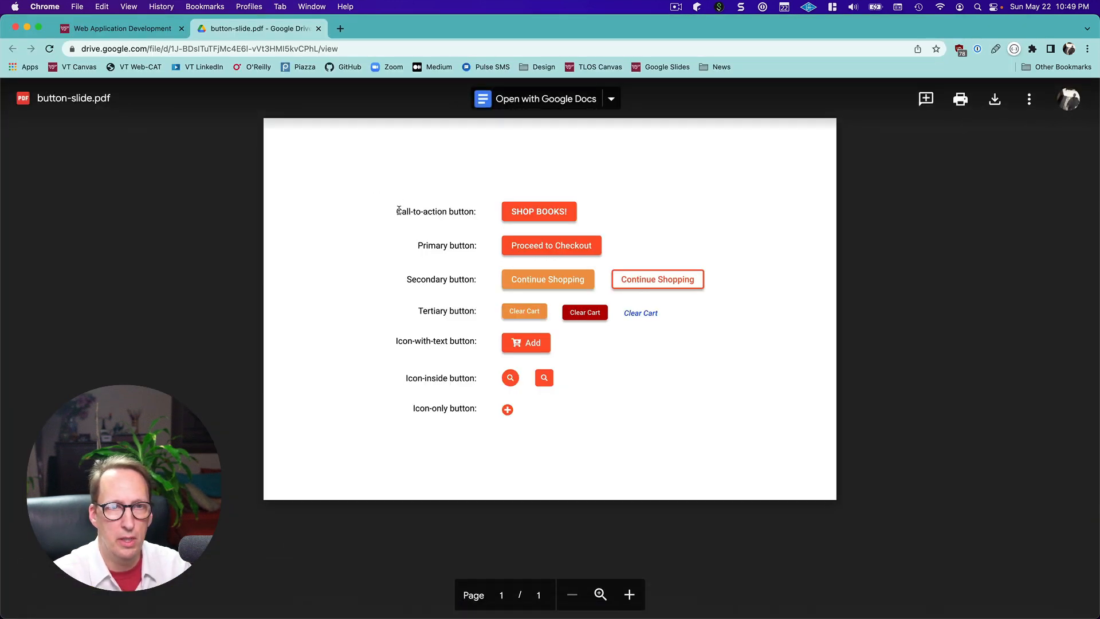
pyautogui.moveTo(398, 211); pyautogui.dragTo(468, 419)
pyautogui.press('super+c')
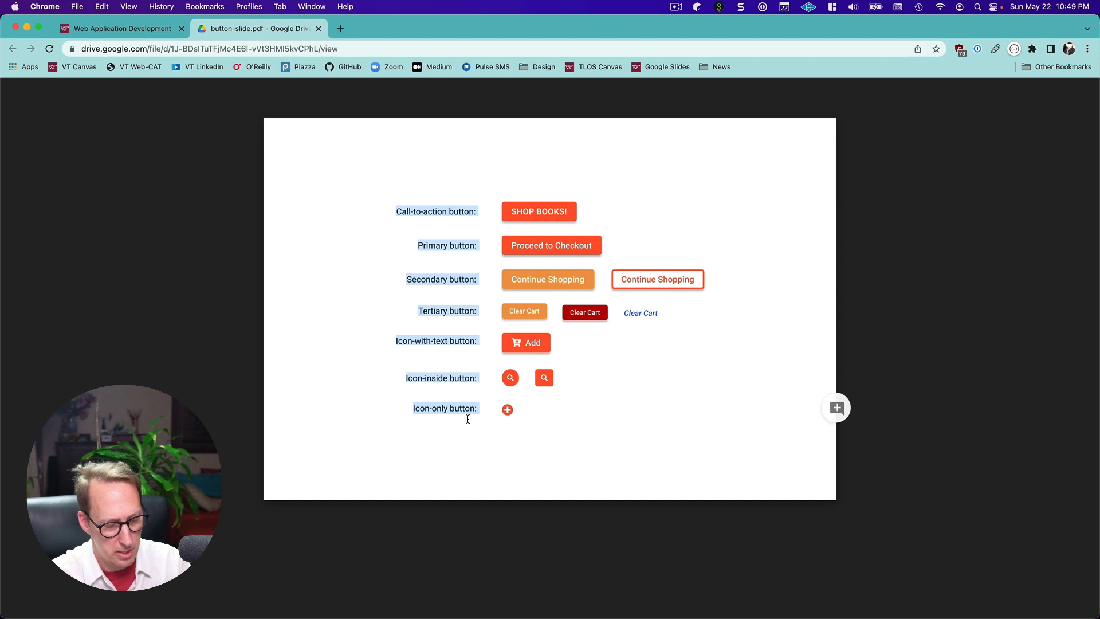
# Step: Switch back to Figma and add a frame using the Desktop preset
pyautogui.press('super+Tab')
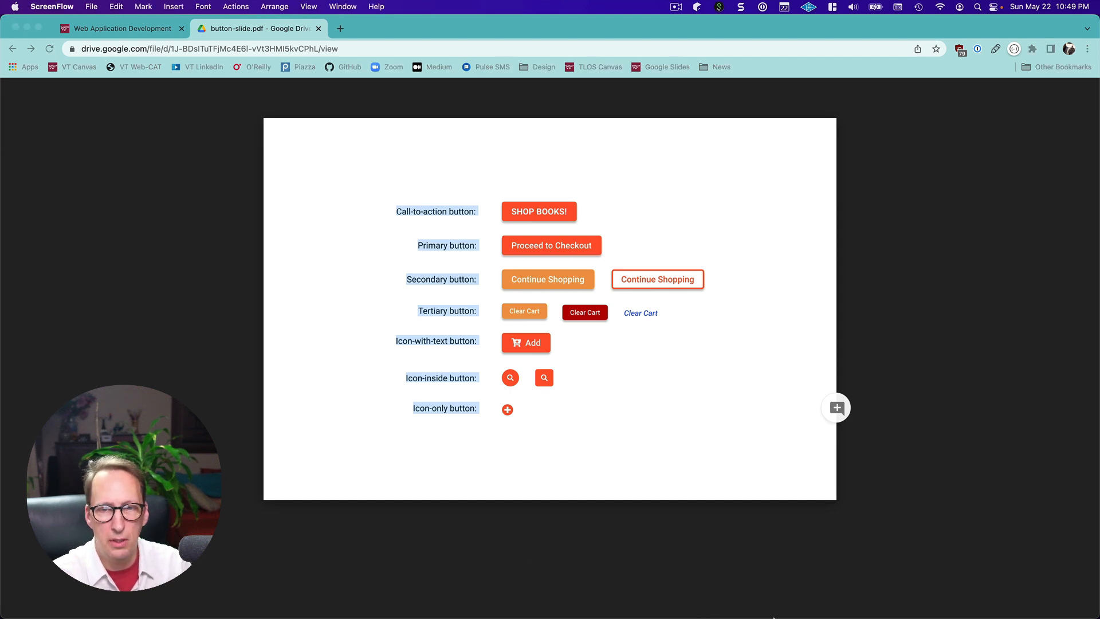
pyautogui.moveTo(775, 618)
pyautogui.click(871, 592)
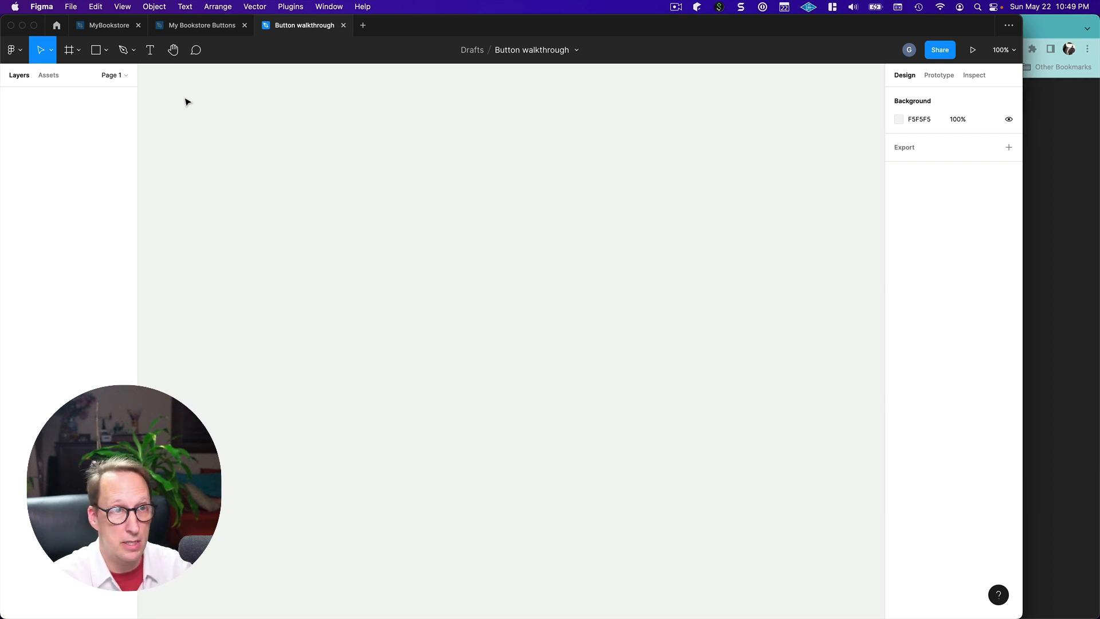
pyautogui.click(80, 54)
pyautogui.click(72, 79)
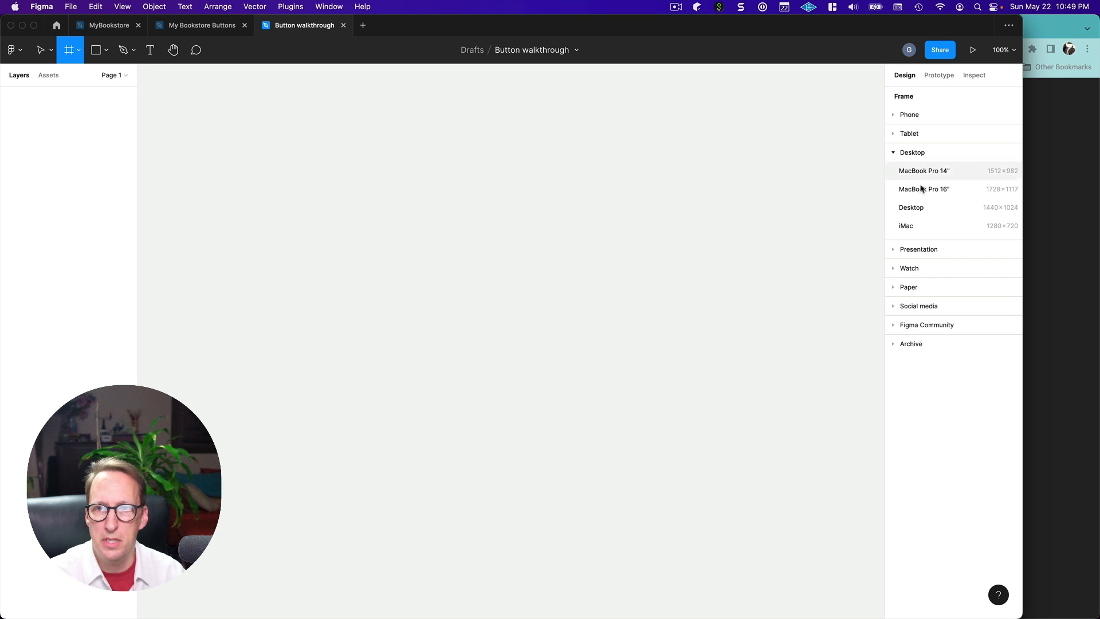
pyautogui.click(914, 208)
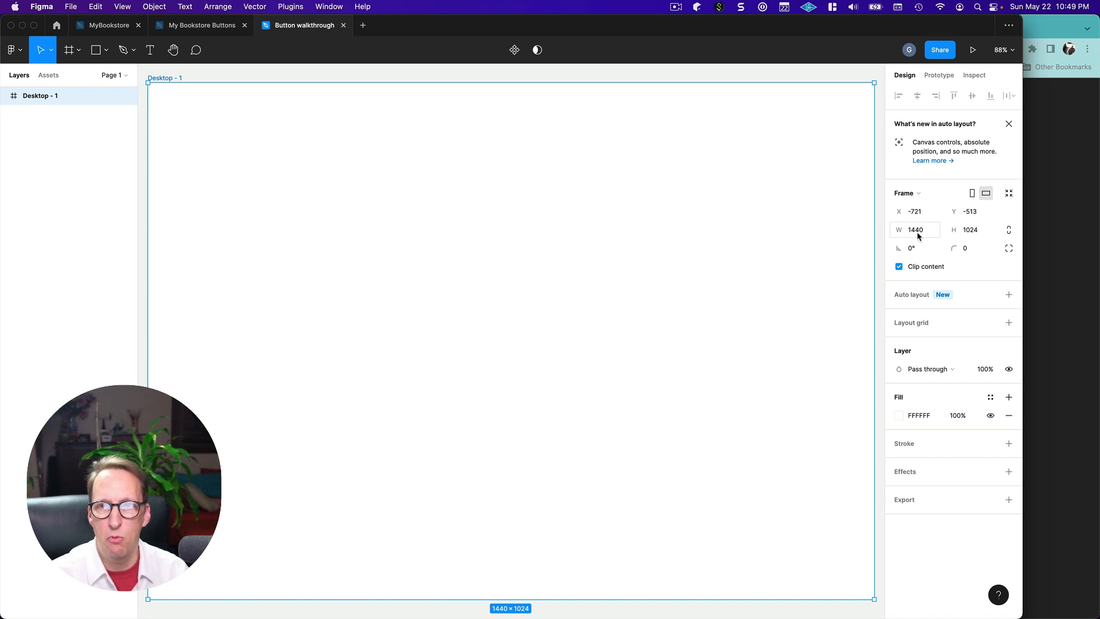
# Step: Resize the desktop frame to 1200 wide by 800 high and move it to about X -627, Y -439
pyautogui.write('12')
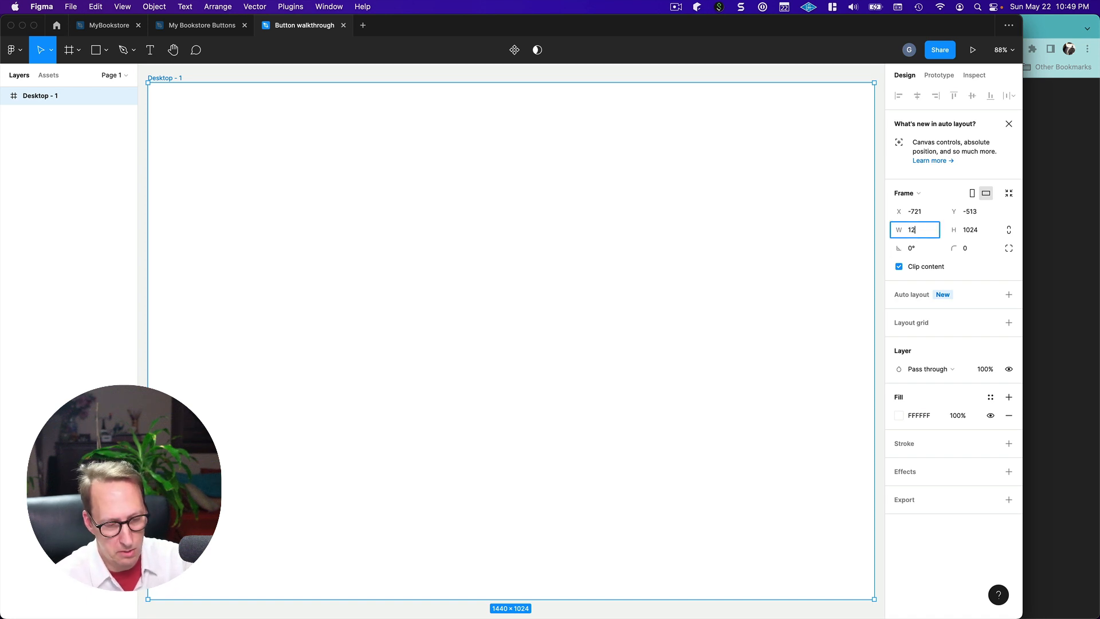
pyautogui.write('00')
pyautogui.press('Tab')
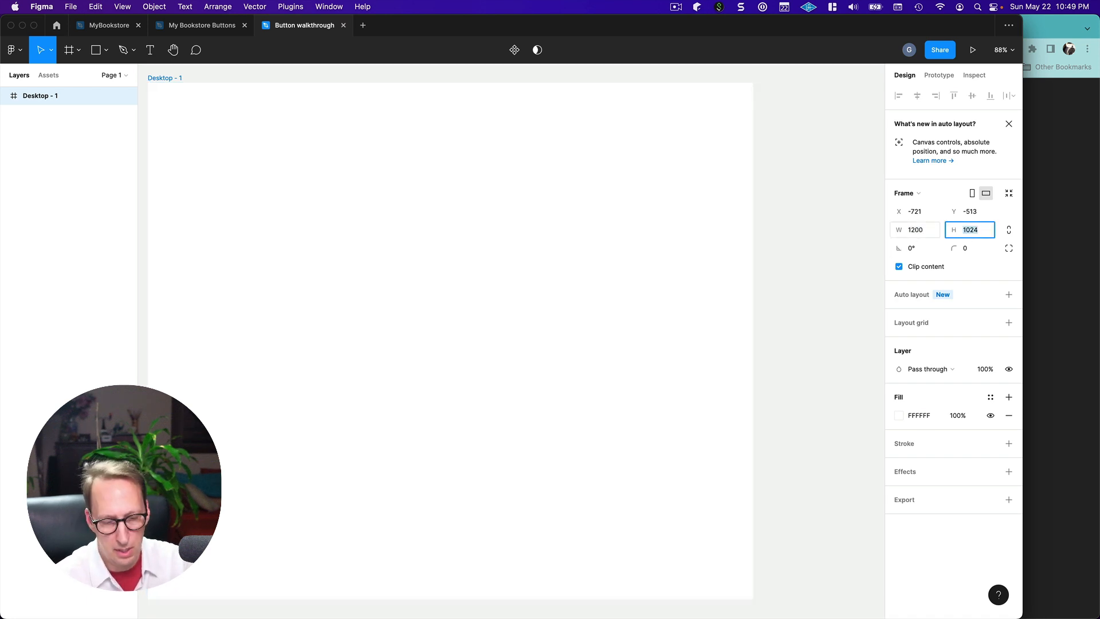
pyautogui.write('800')
pyautogui.press('Return')
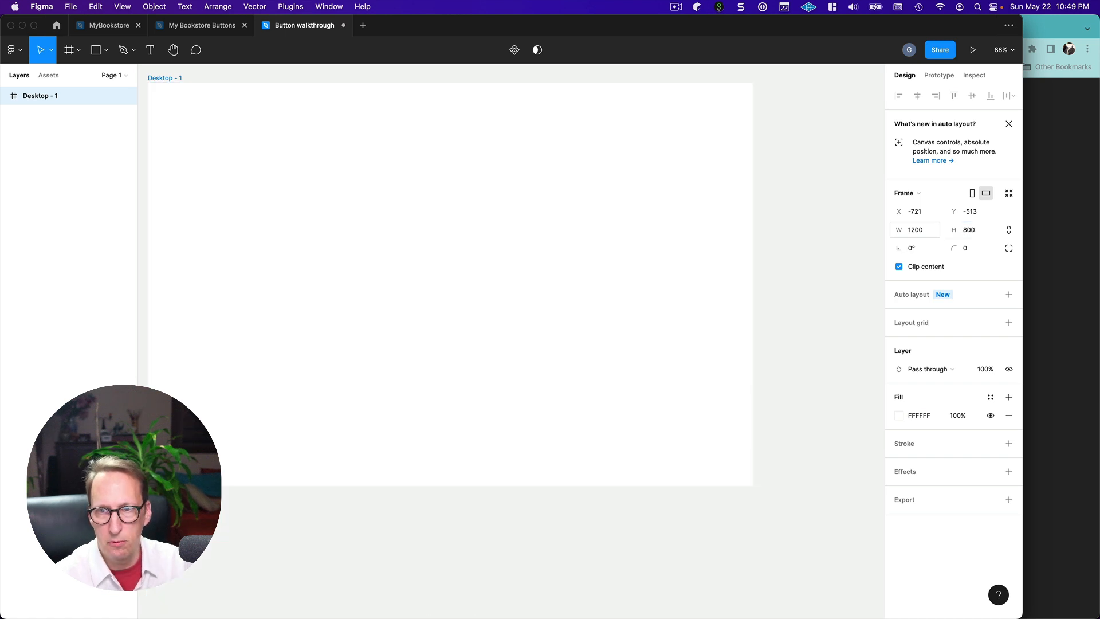
pyautogui.click(789, 339)
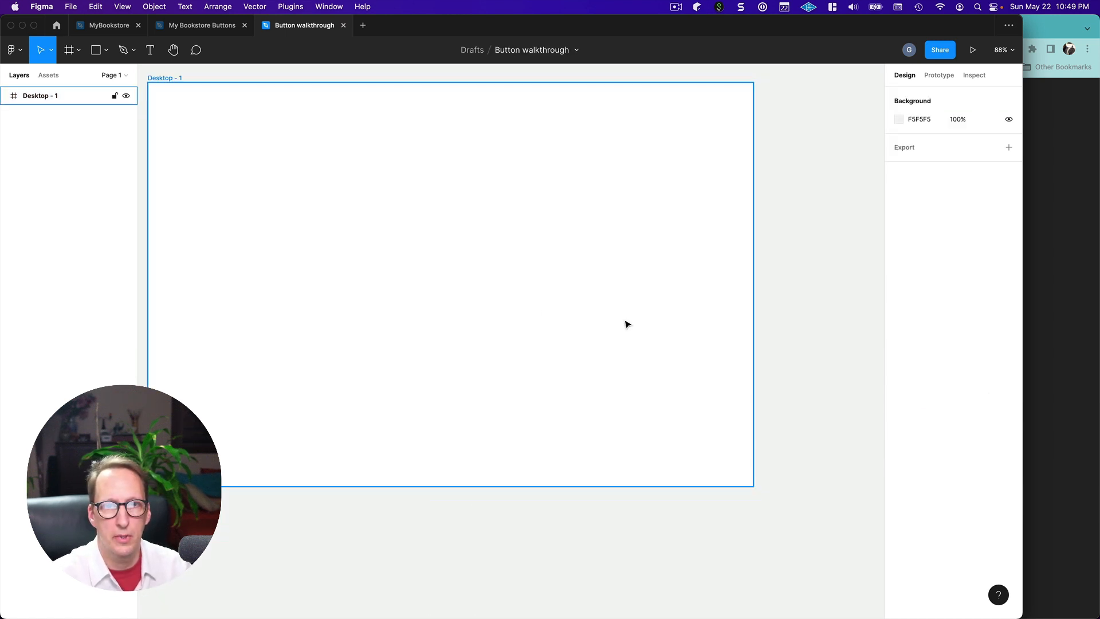
pyautogui.click(528, 307)
pyautogui.moveTo(528, 308); pyautogui.dragTo(575, 344)
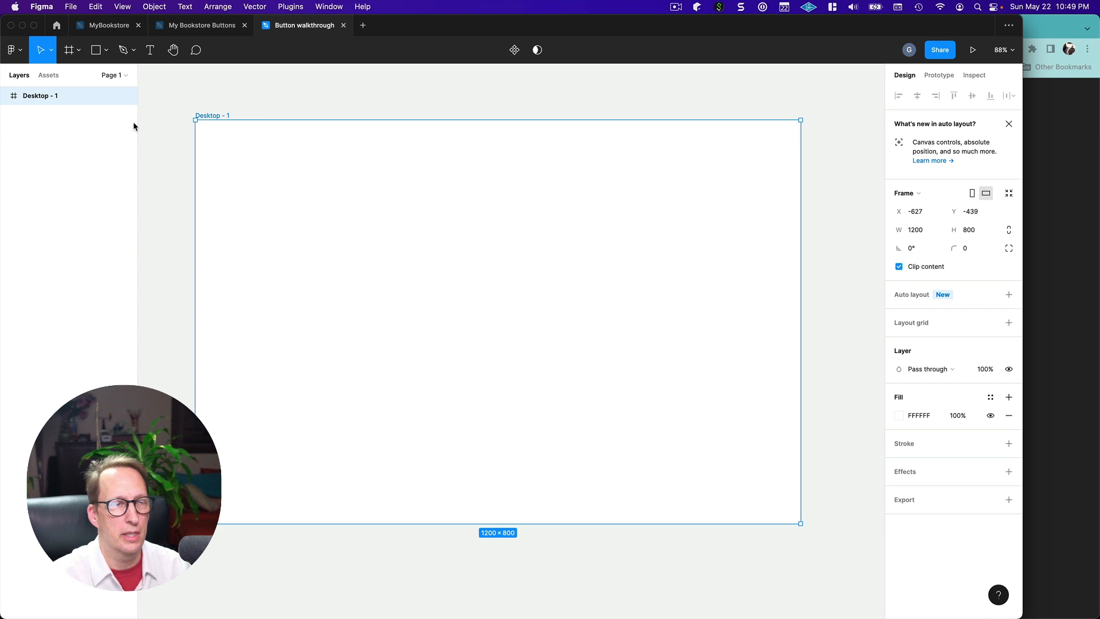
# Step: Paste the copied button labels as text and move them to the frame's upper-left area, at about X -334, Y -290
pyautogui.doubleClick(13, 97)
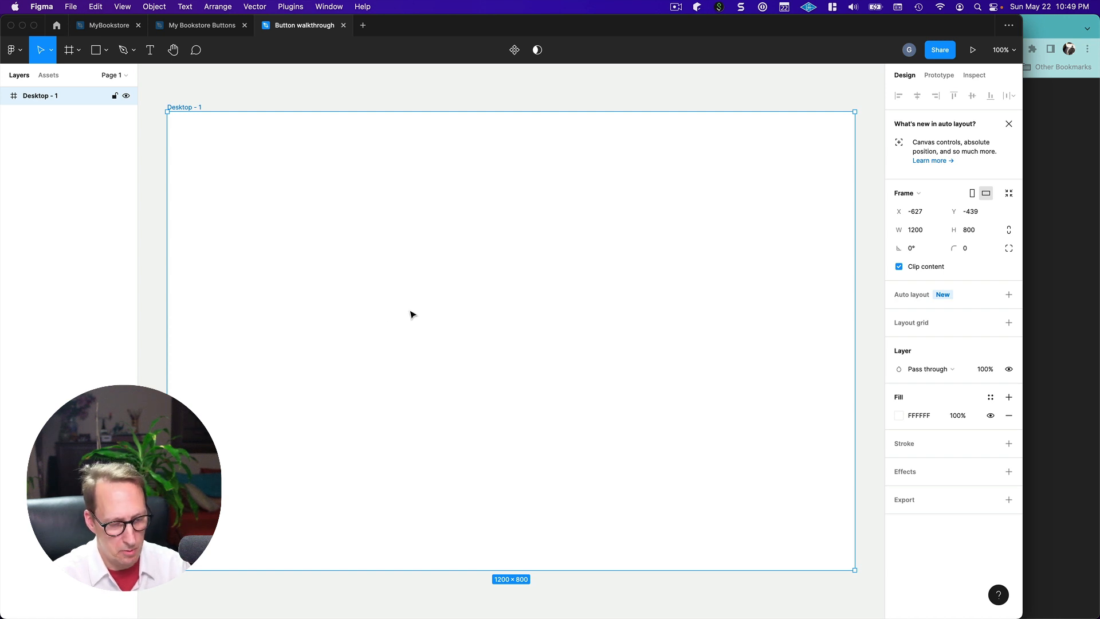
pyautogui.press('super+v')
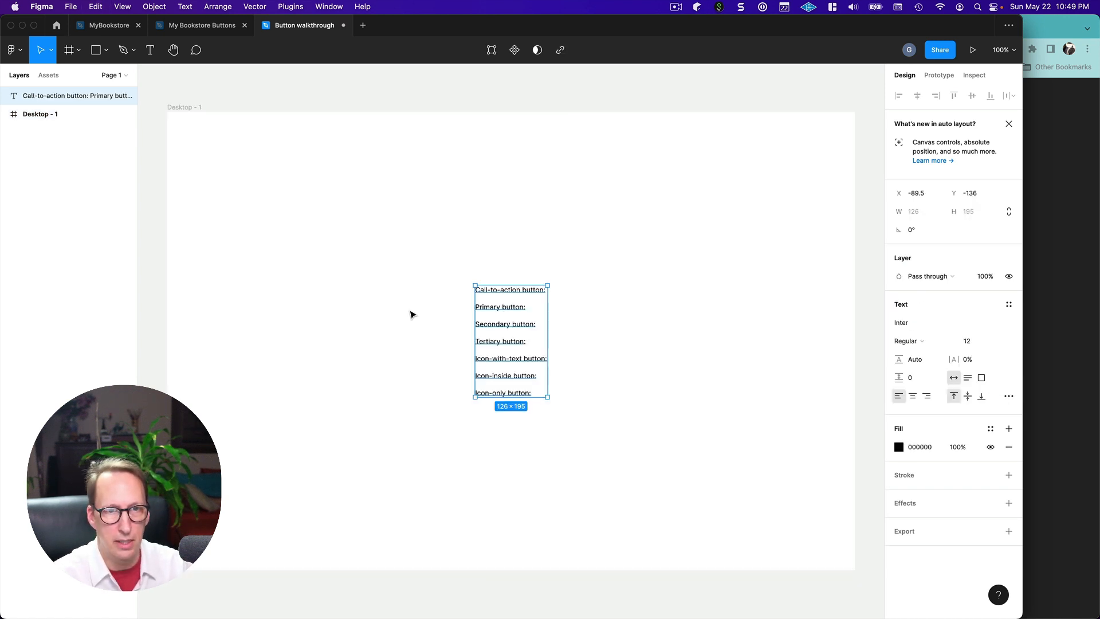
pyautogui.moveTo(491, 309); pyautogui.dragTo(353, 220)
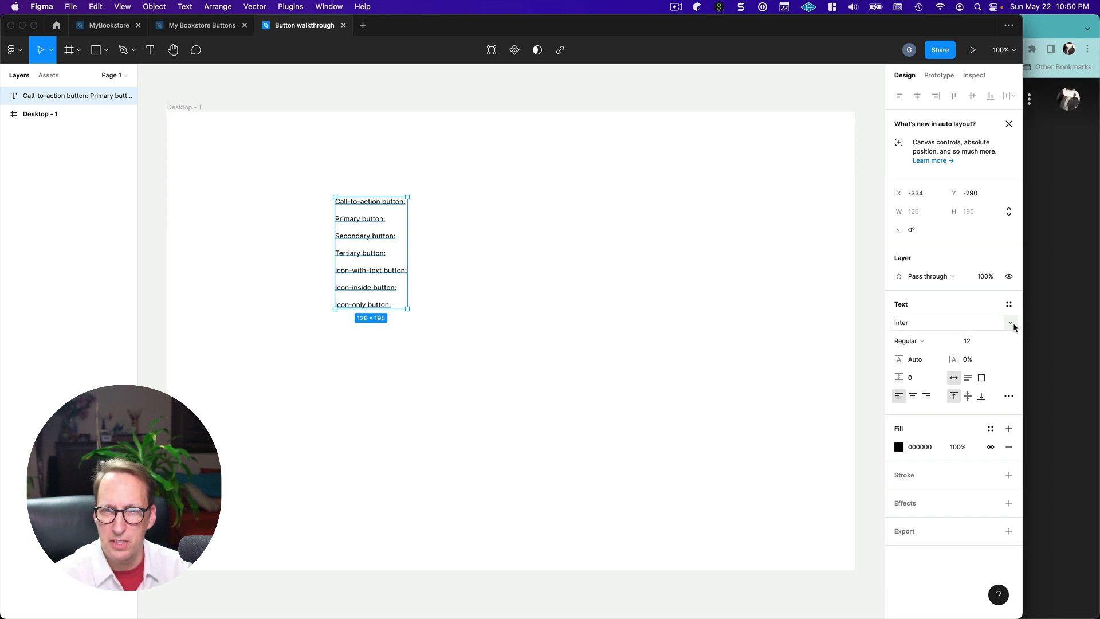
# Step: Set the pasted labels' font to Roboto and the font size to 16
pyautogui.click(1011, 323)
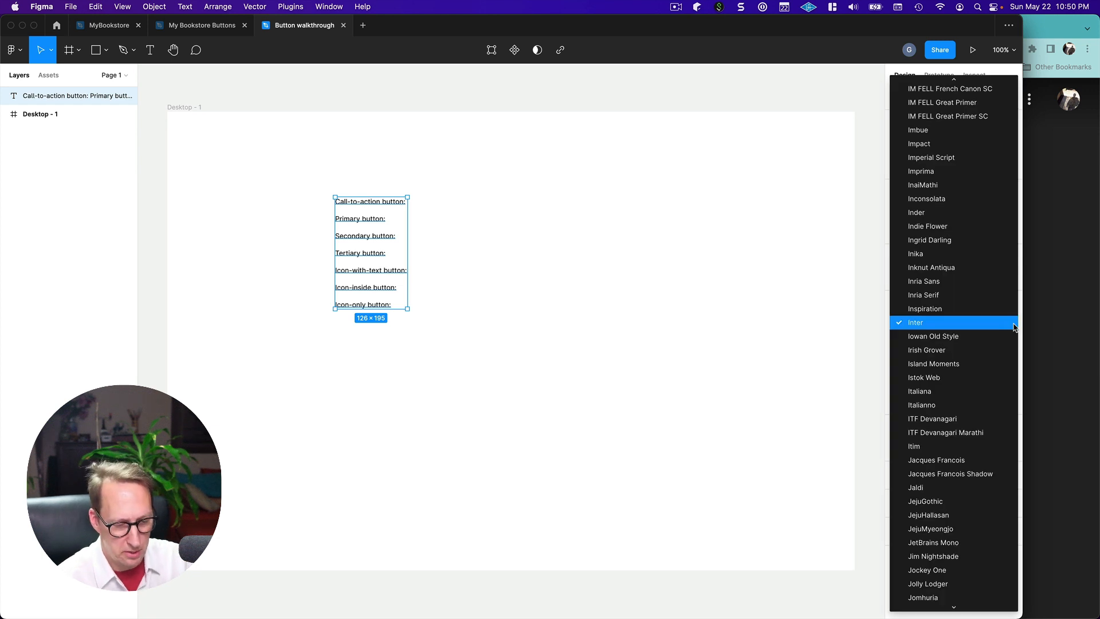
pyautogui.scroll(-20, 1013, 327)
pyautogui.click(1013, 327)
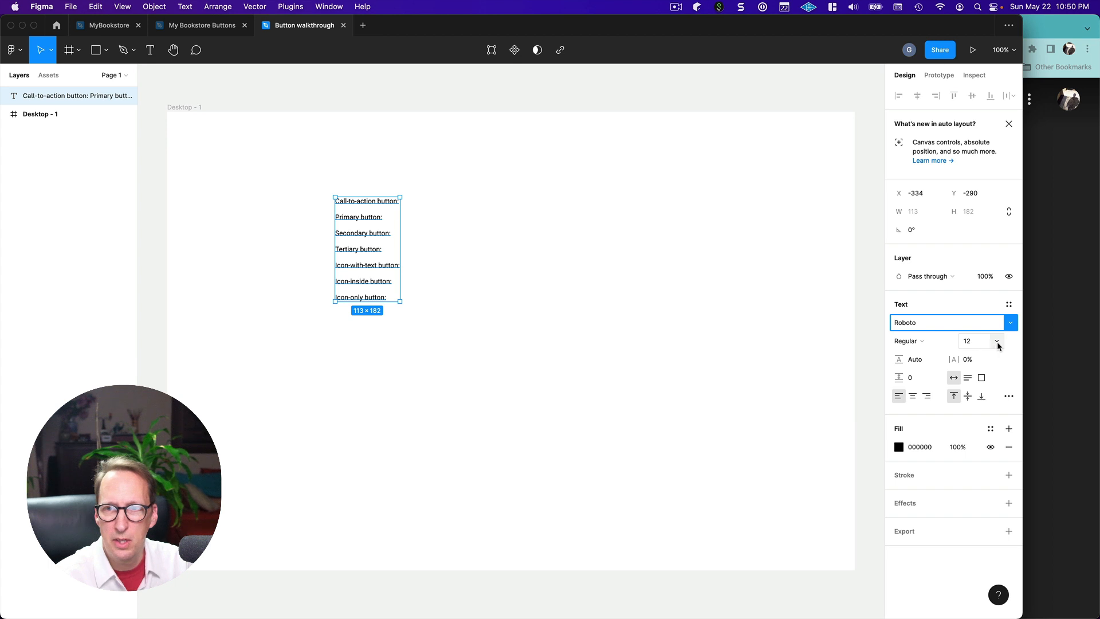
pyautogui.click(996, 342)
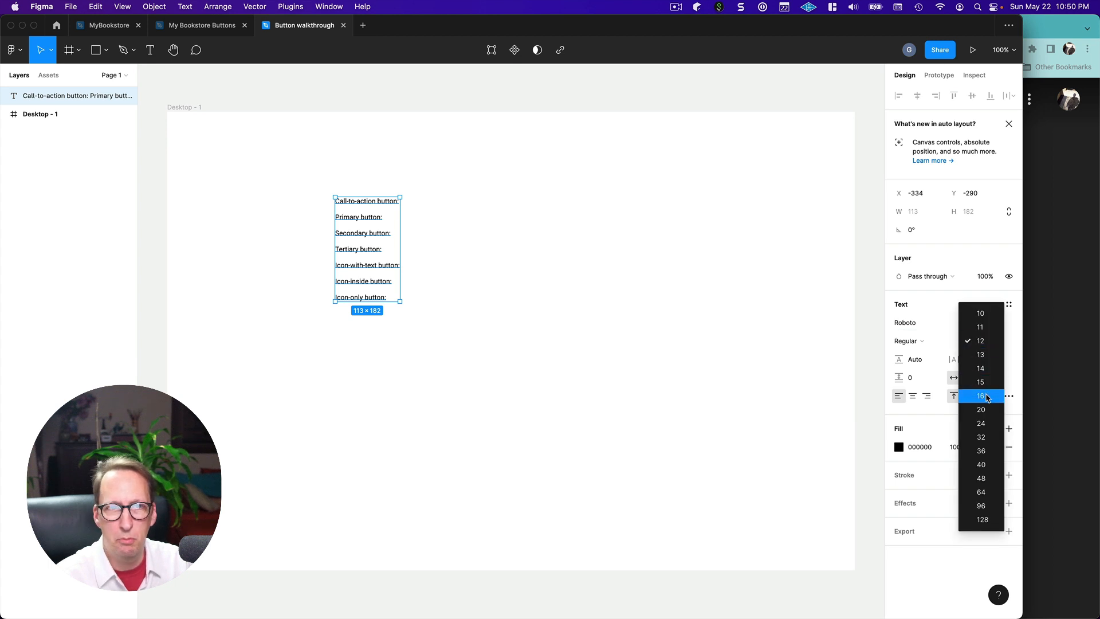
pyautogui.click(987, 397)
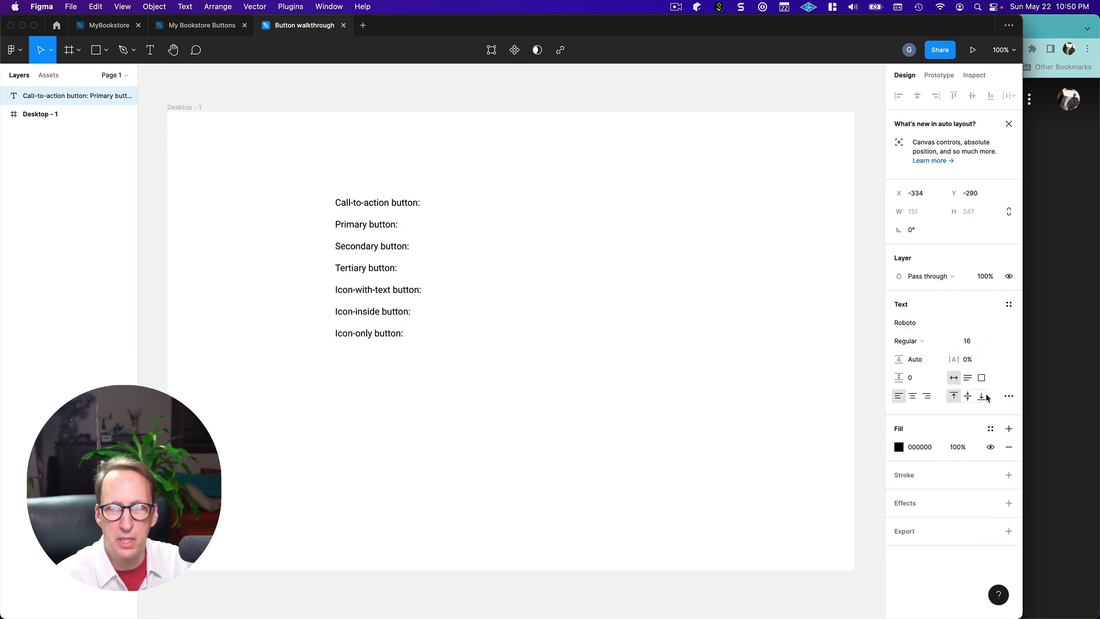
pyautogui.press('Escape')
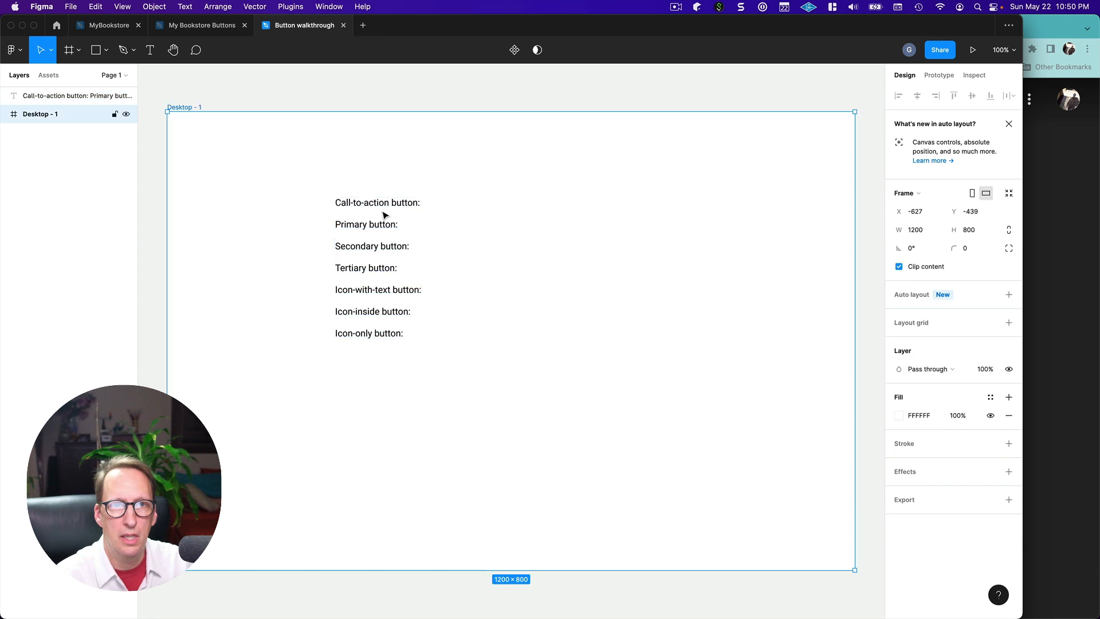
# Step: Spread out the button labels by adding three extra line breaks after each label except the last
pyautogui.doubleClick(423, 204)
pyautogui.click(408, 202)
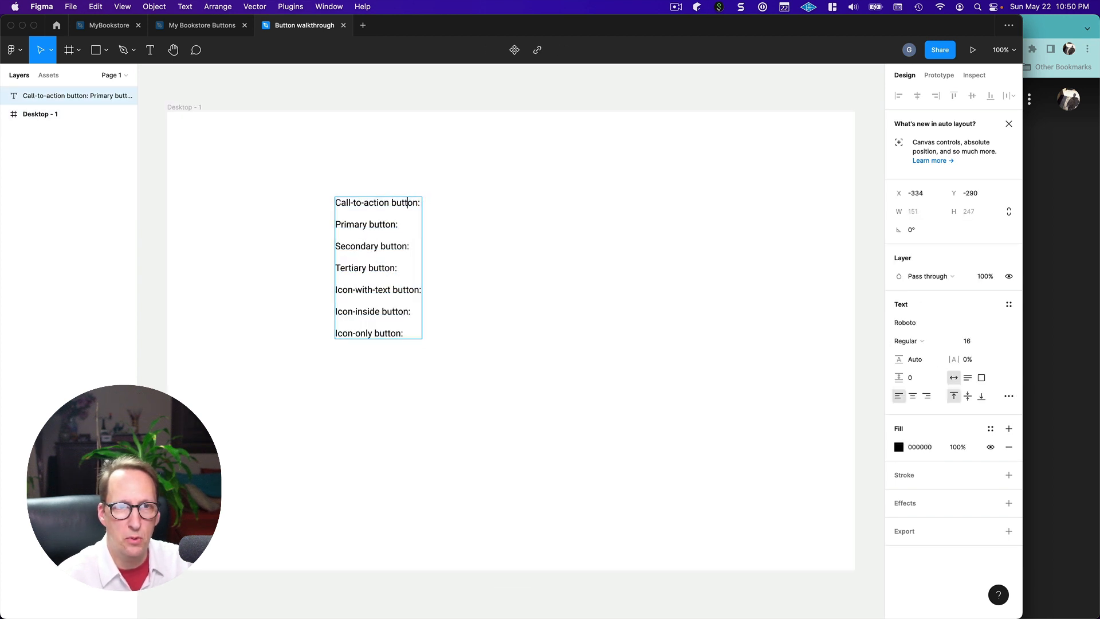
pyautogui.click(420, 202)
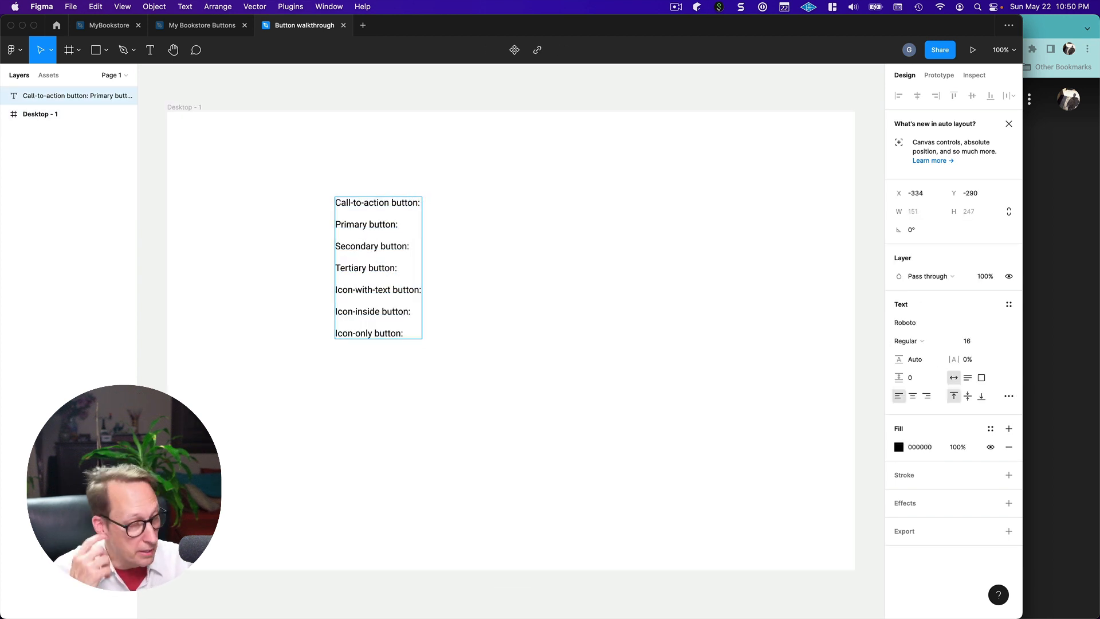
pyautogui.press('Return')
pyautogui.press('Return')
pyautogui.press('Return')
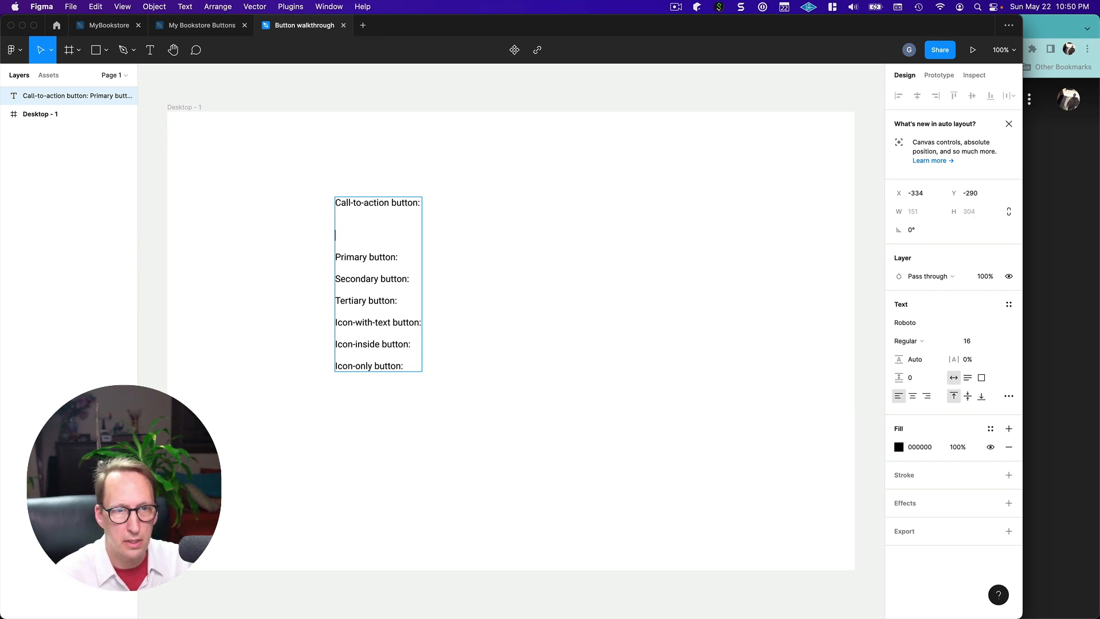
pyautogui.press('Down')
pyautogui.press('Down')
pyautogui.press('Down')
pyautogui.press('Return')
pyautogui.press('Return')
pyautogui.press('Return')
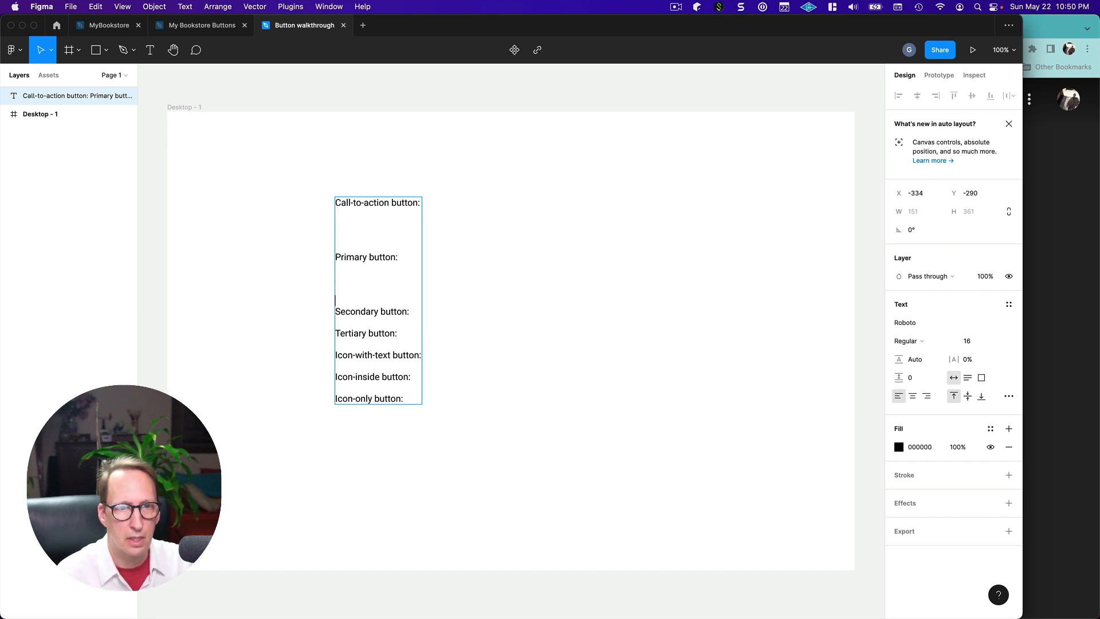
pyautogui.press('Down')
pyautogui.press('Down')
pyautogui.press('Return')
pyautogui.press('Return')
pyautogui.press('Return')
pyautogui.press('Down')
pyautogui.press('Down')
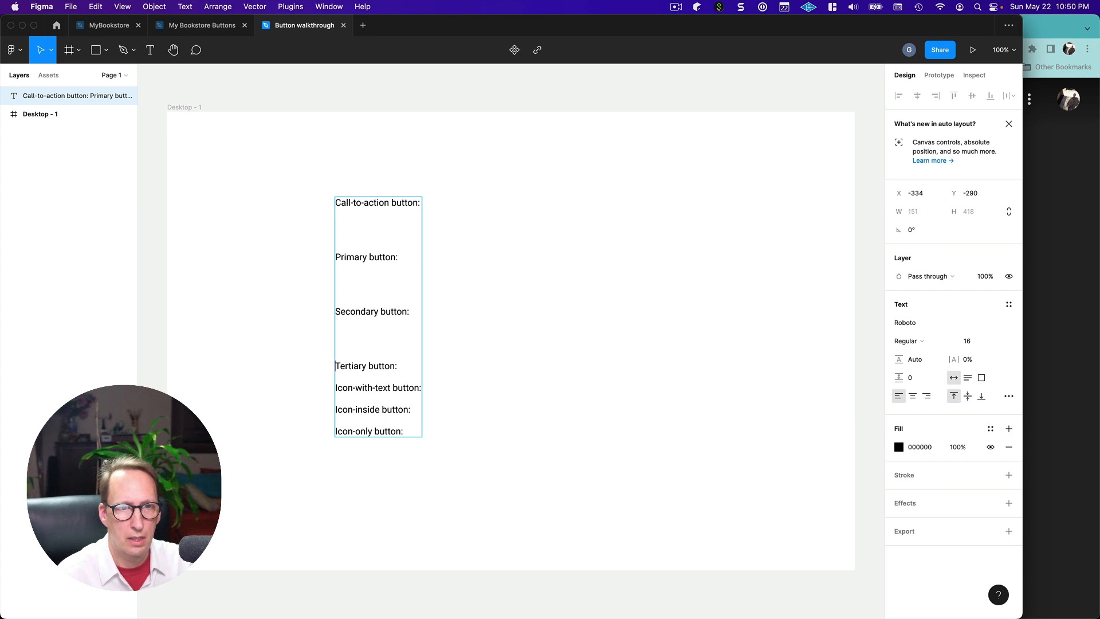
pyautogui.press('Return')
pyautogui.press('Return')
pyautogui.press('Return')
pyautogui.press('Down')
pyautogui.press('Down')
pyautogui.press('Return')
pyautogui.press('Return')
pyautogui.press('Return')
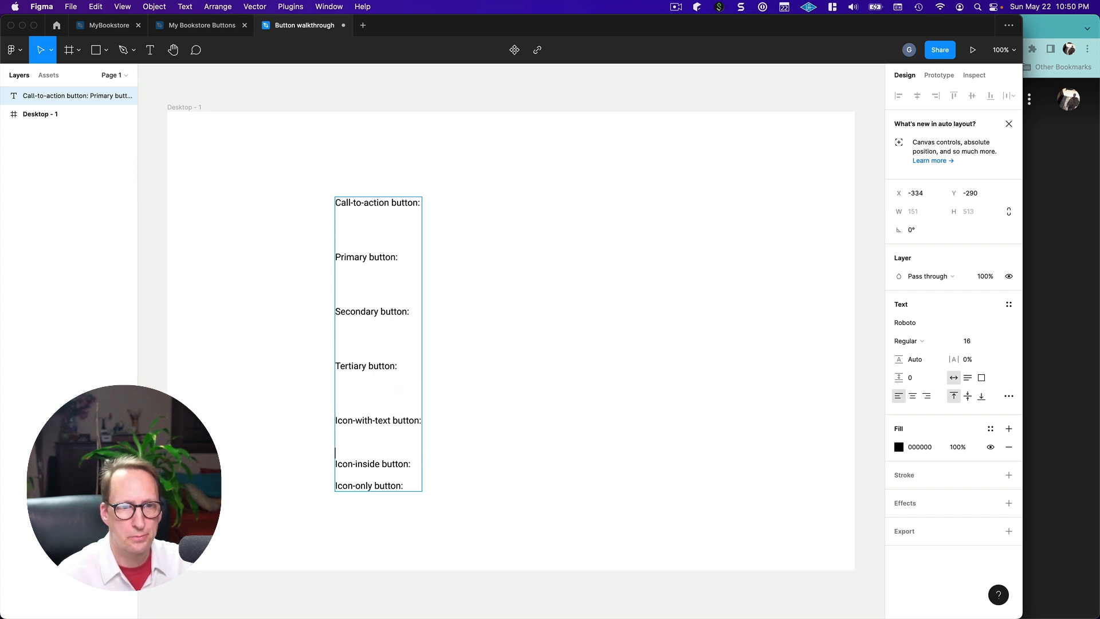
pyautogui.press('Down')
pyautogui.press('Down')
pyautogui.press('Return')
pyautogui.press('Return')
pyautogui.press('Return')
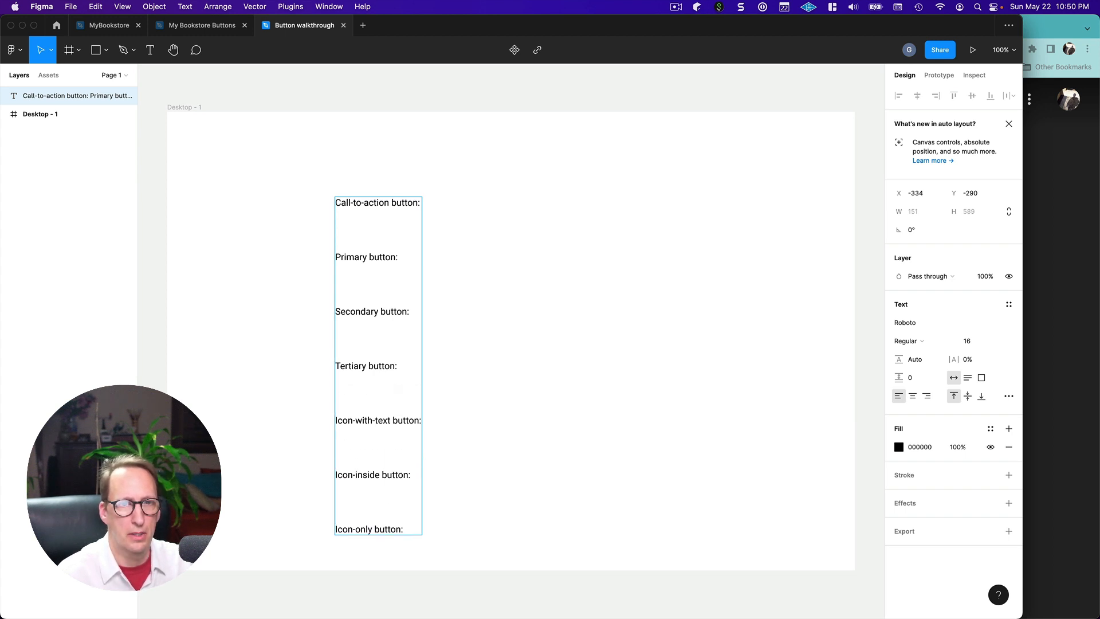
pyautogui.press('Escape')
# Step: Move the label block to about X -339, Y -325 and right-align its text
pyautogui.moveTo(364, 369)
pyautogui.mouseDown()
pyautogui.moveTo(361, 337)
pyautogui.moveTo(362, 350)
pyautogui.mouseUp()
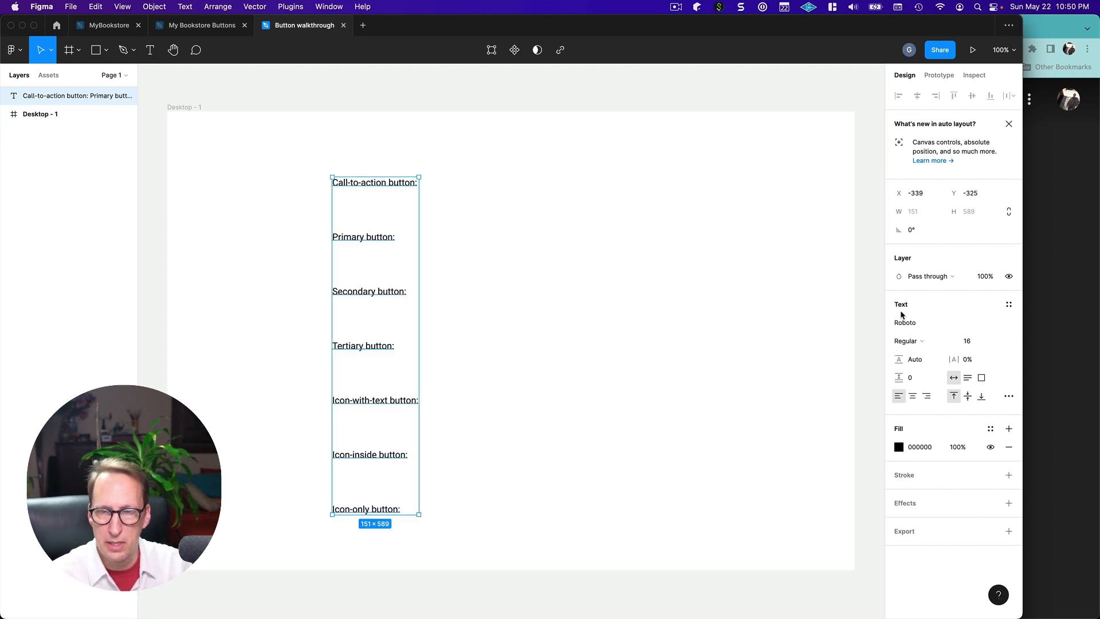
pyautogui.click(926, 396)
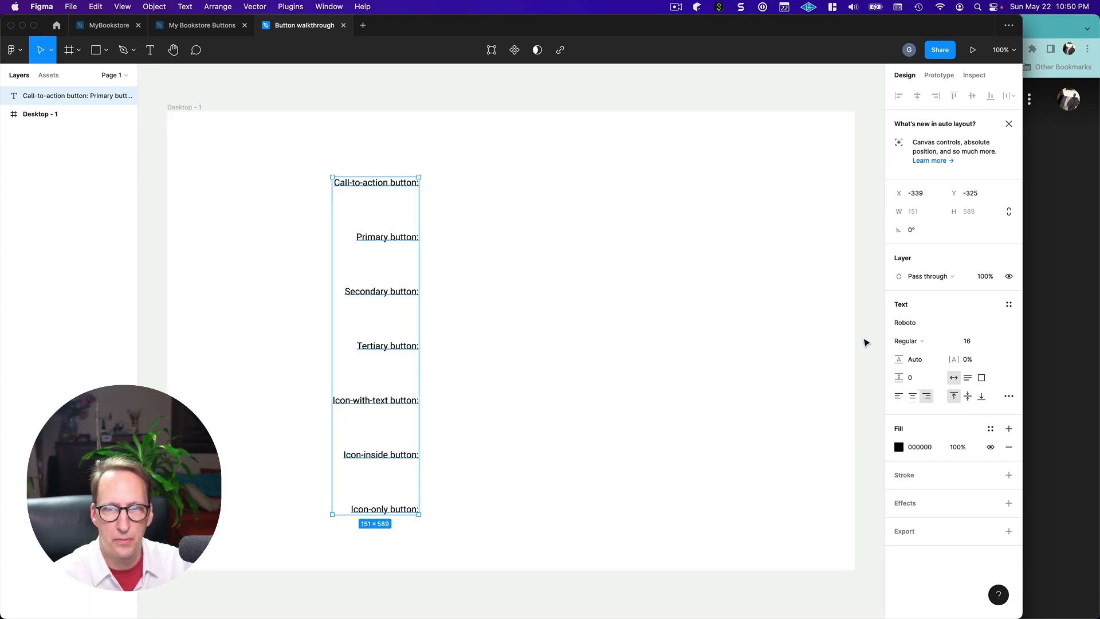
pyautogui.click(865, 342)
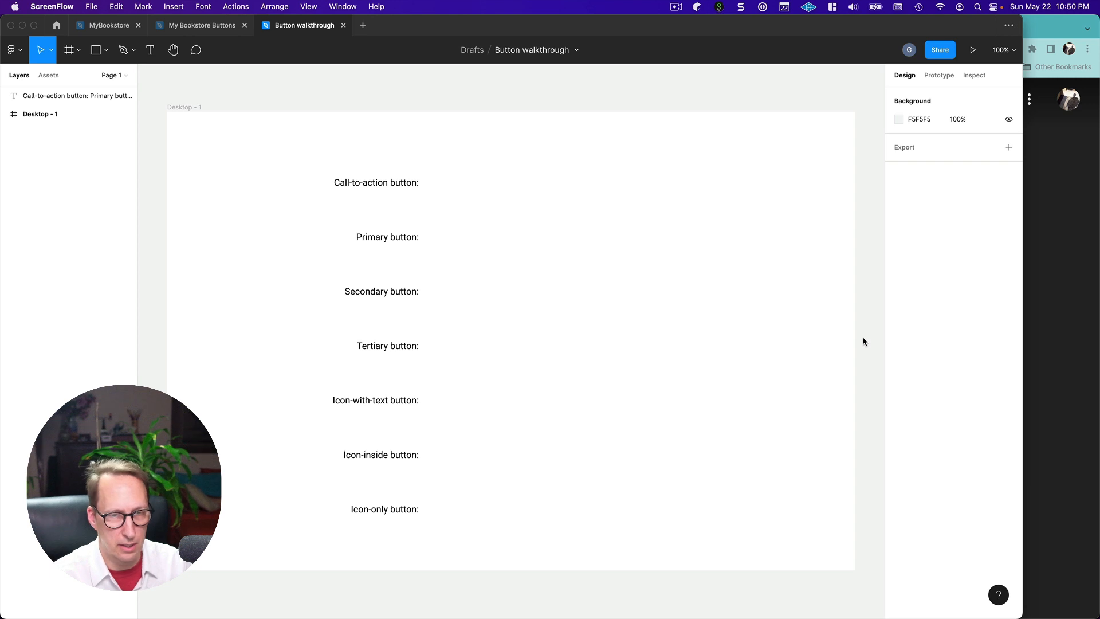
# Step: Switch to Chrome to review the buttons in button-slide.pdf, clear the text selection there and return to Figma
pyautogui.press('super+Tab')
pyautogui.press('super+Tab')
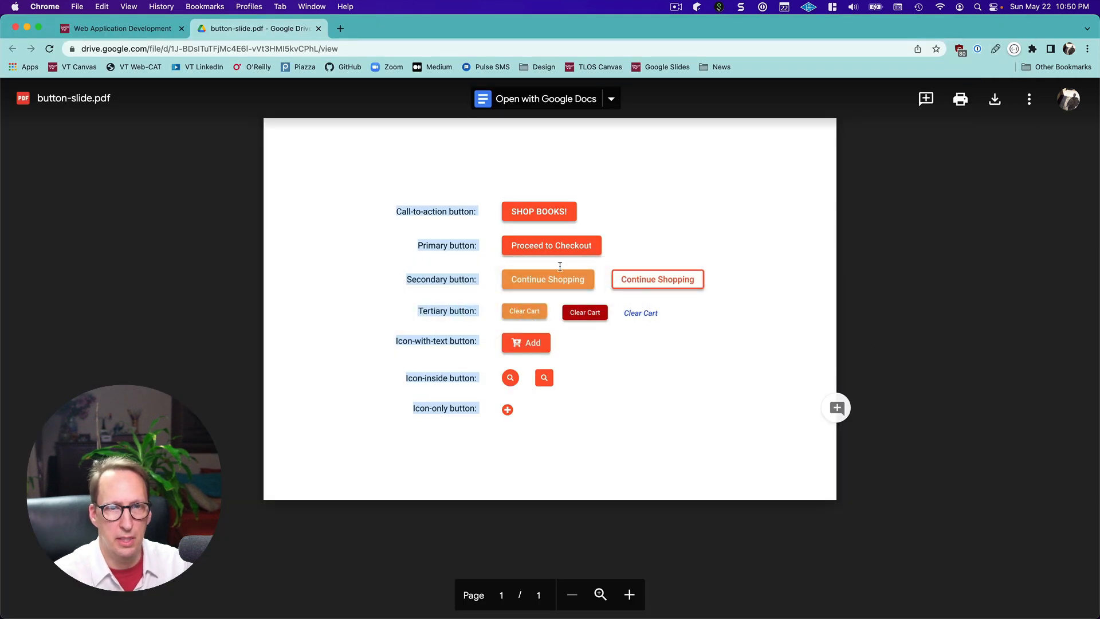
pyautogui.click(463, 443)
pyautogui.press('super+Tab')
pyautogui.press('super+Tab')
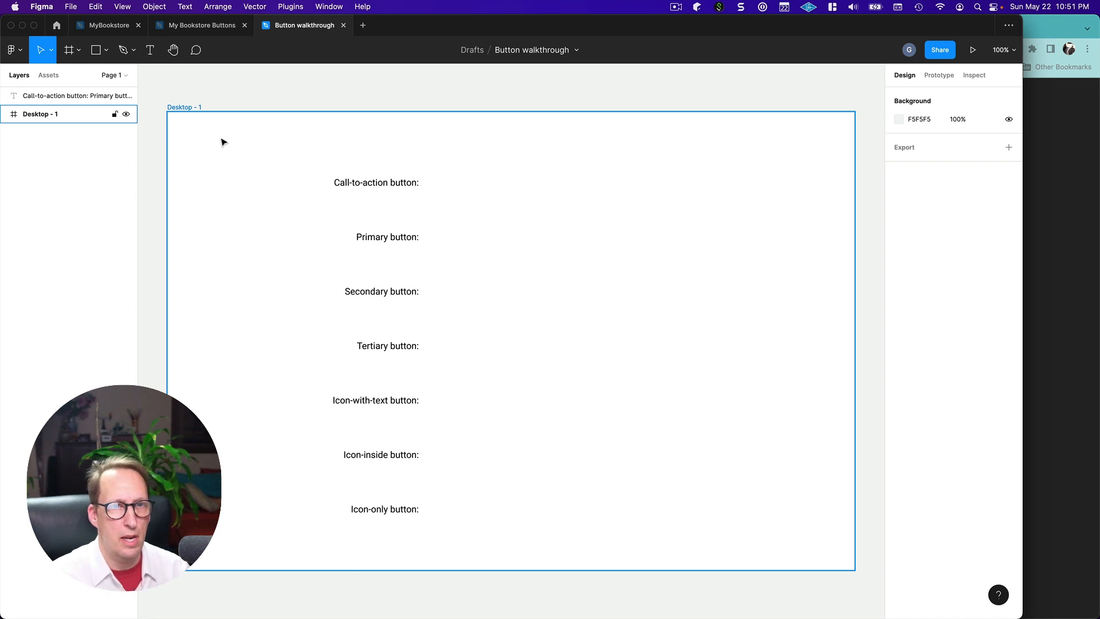
# Step: Add the text "Proceed to Checkout" to the right of the Secondary button label, at about X 557, Y 303
pyautogui.click(151, 53)
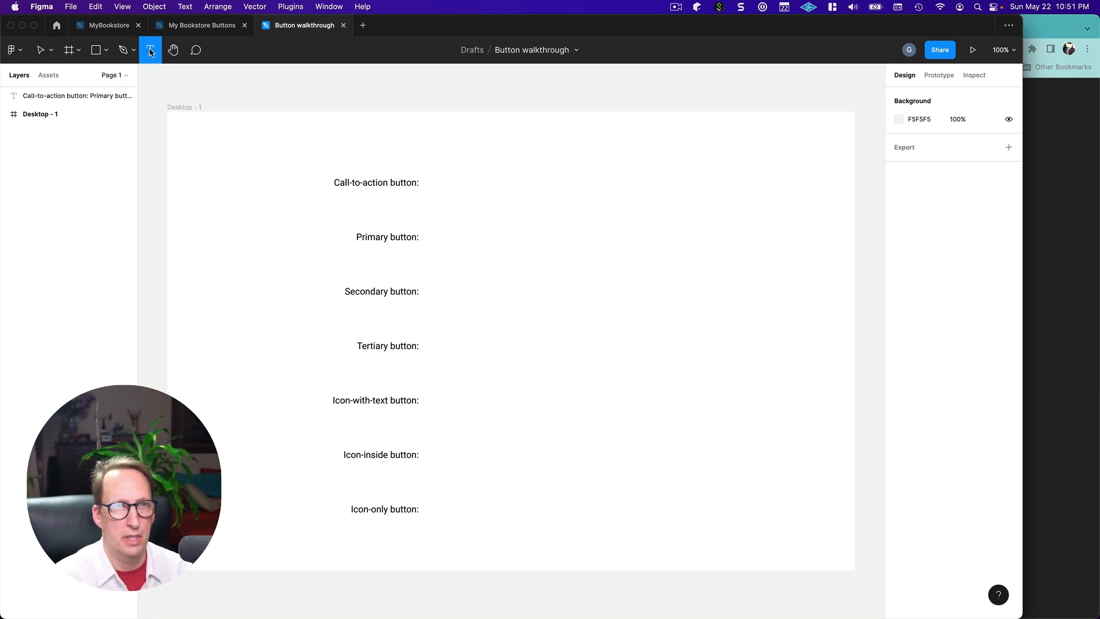
pyautogui.click(535, 288)
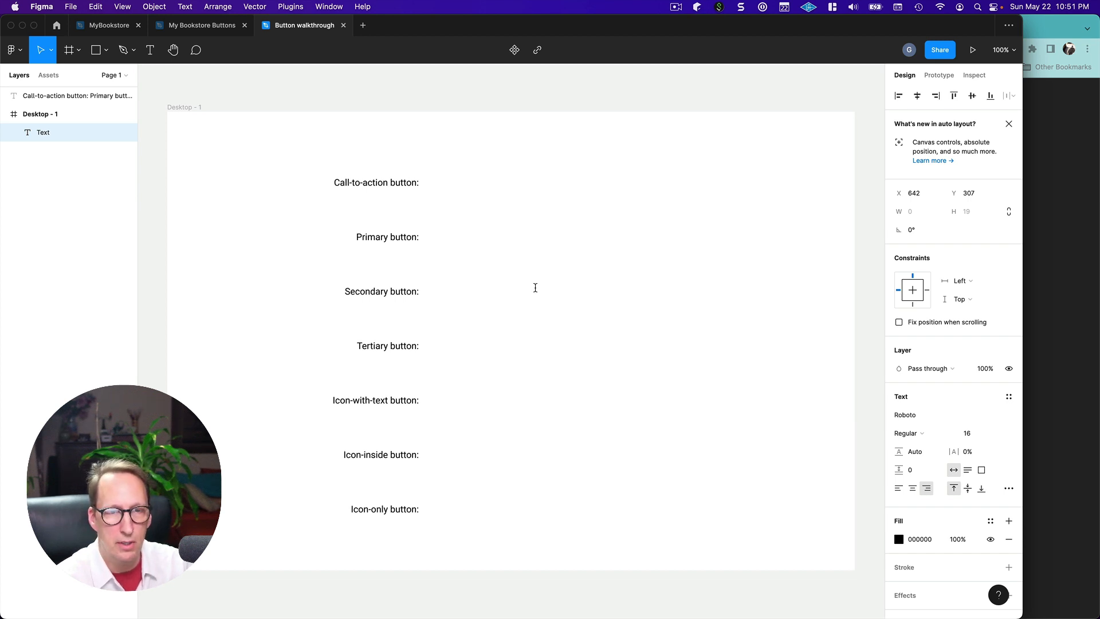
pyautogui.write('P')
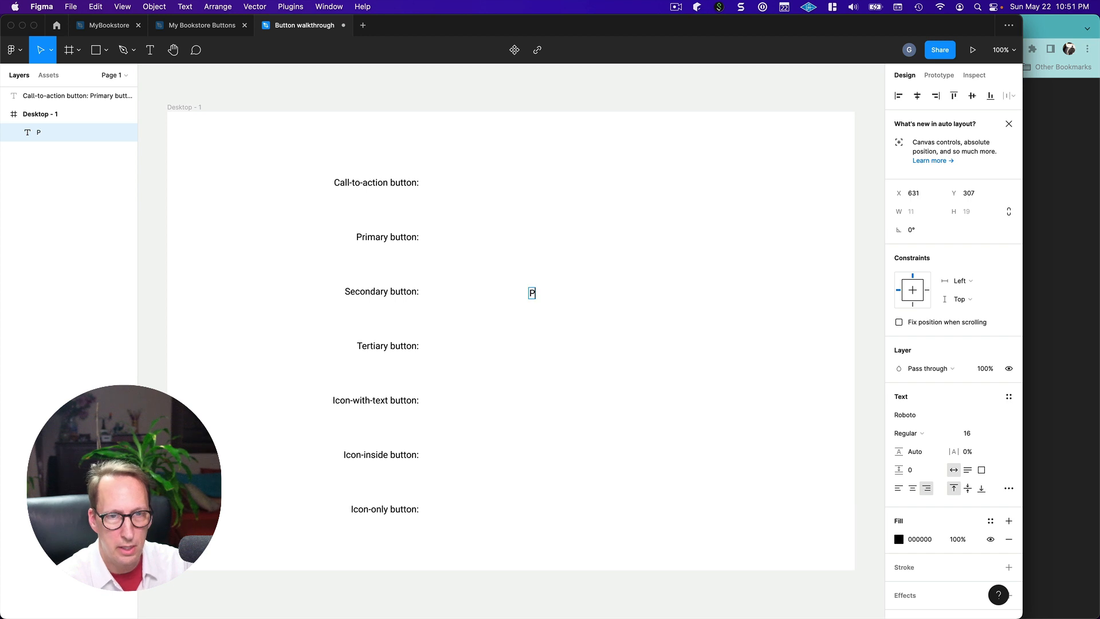
pyautogui.write('ro')
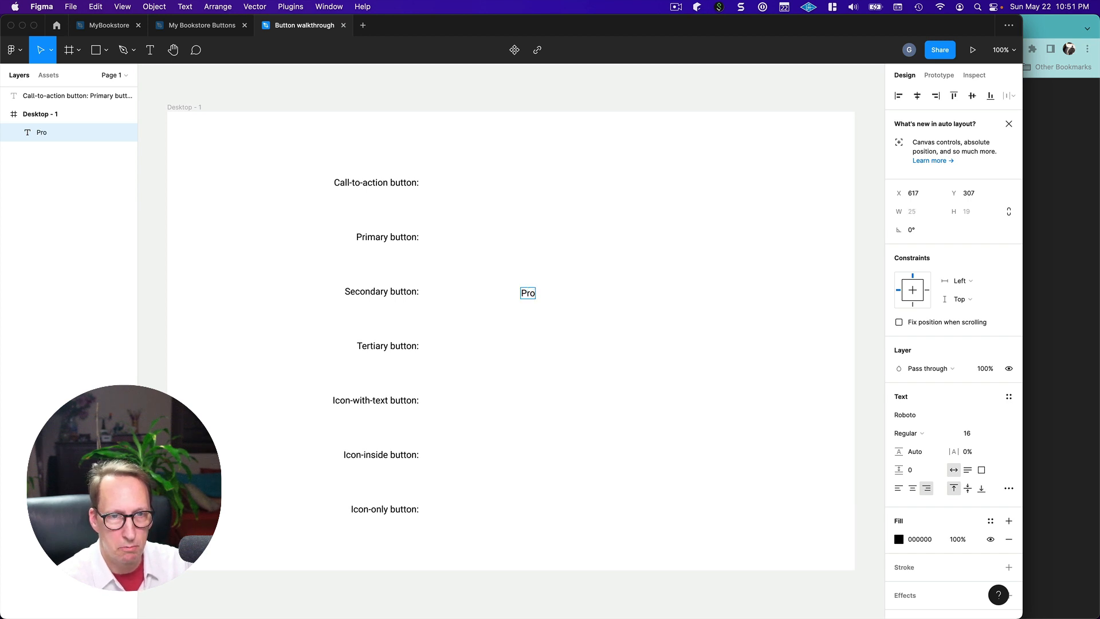
pyautogui.write('ceed')
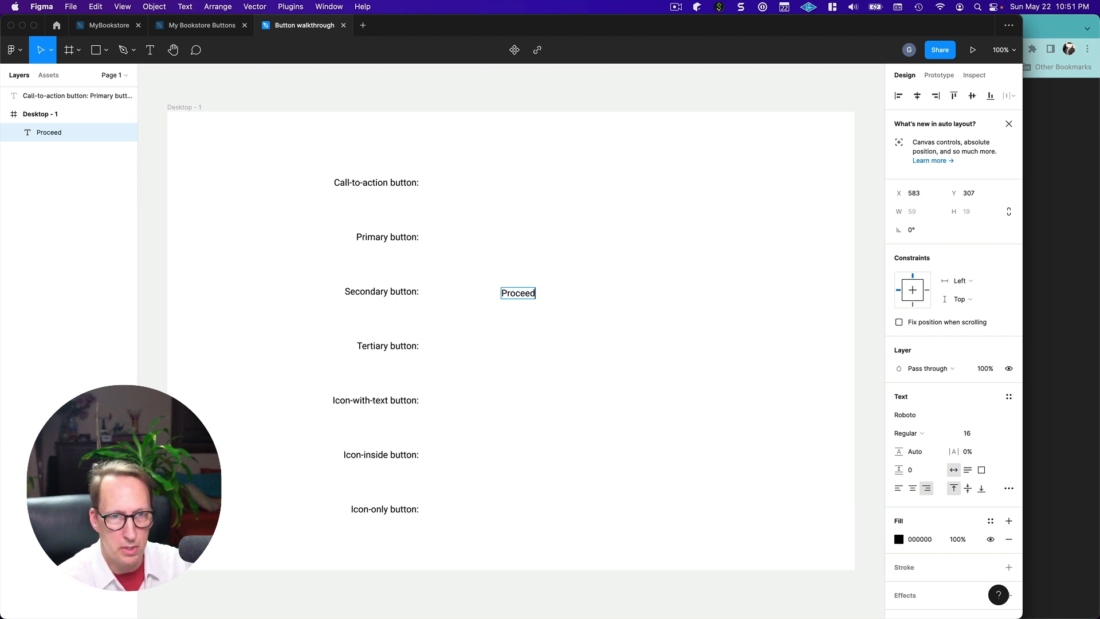
pyautogui.write(' to Check')
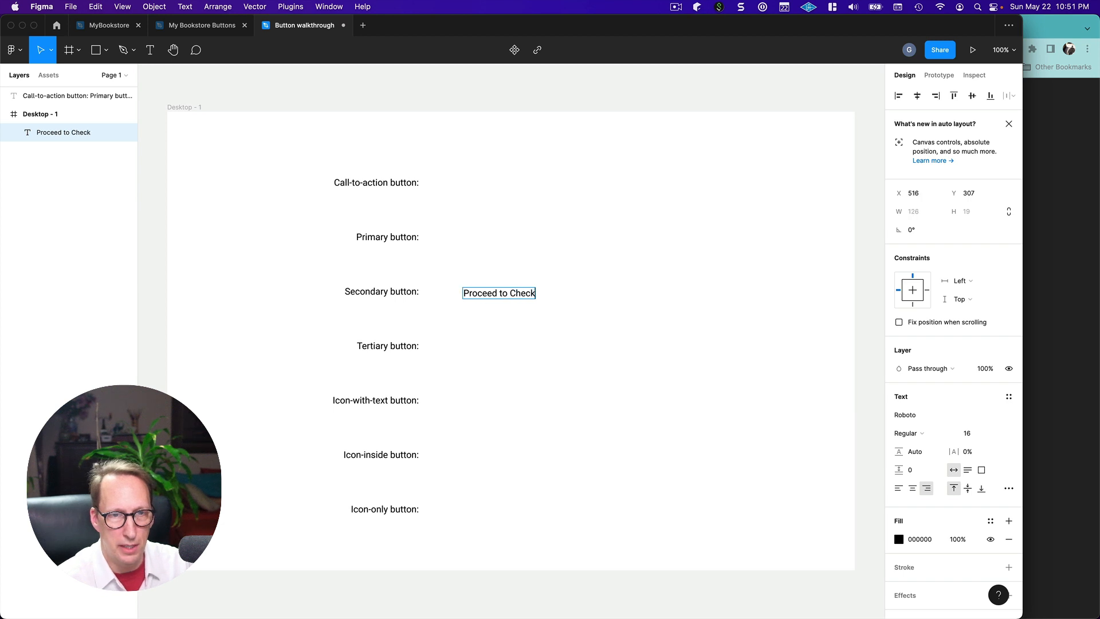
pyautogui.write('out')
pyautogui.press('Escape')
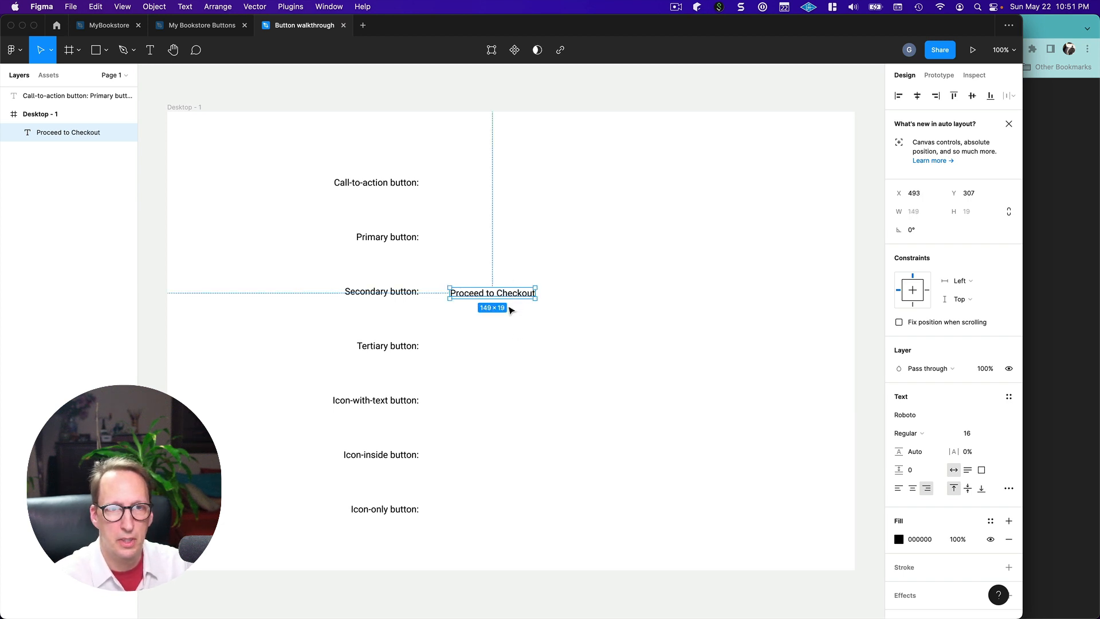
pyautogui.moveTo(507, 296); pyautogui.dragTo(533, 290)
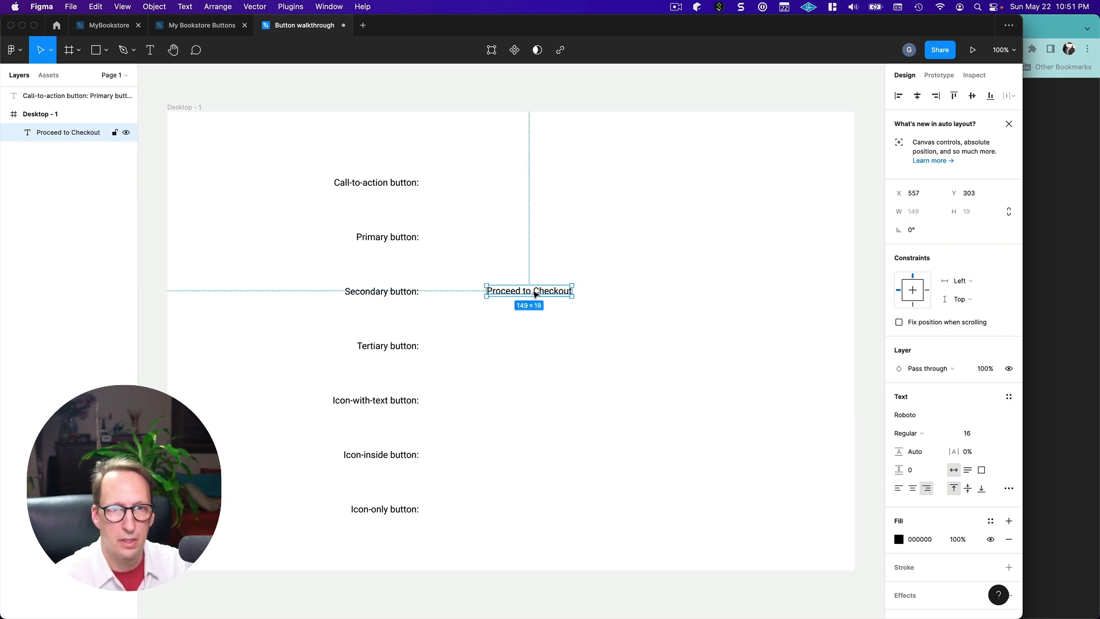
# Step: Replace "Proceed" with "Go" so the button text reads "Go to Checkout"
pyautogui.doubleClick(504, 292)
pyautogui.doubleClick(504, 290)
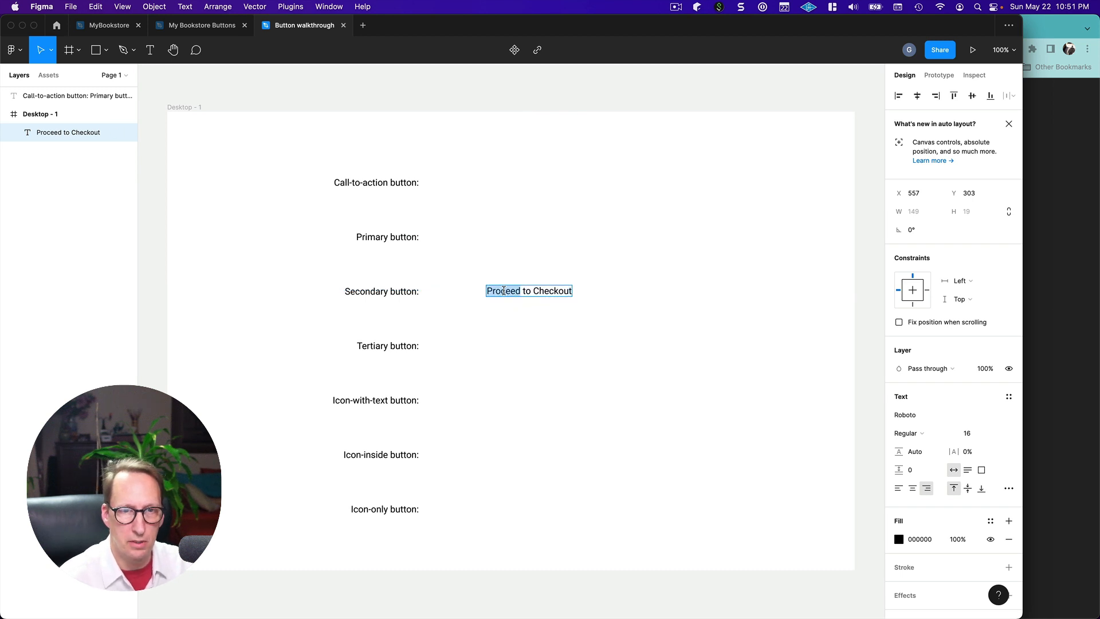
pyautogui.write('Go')
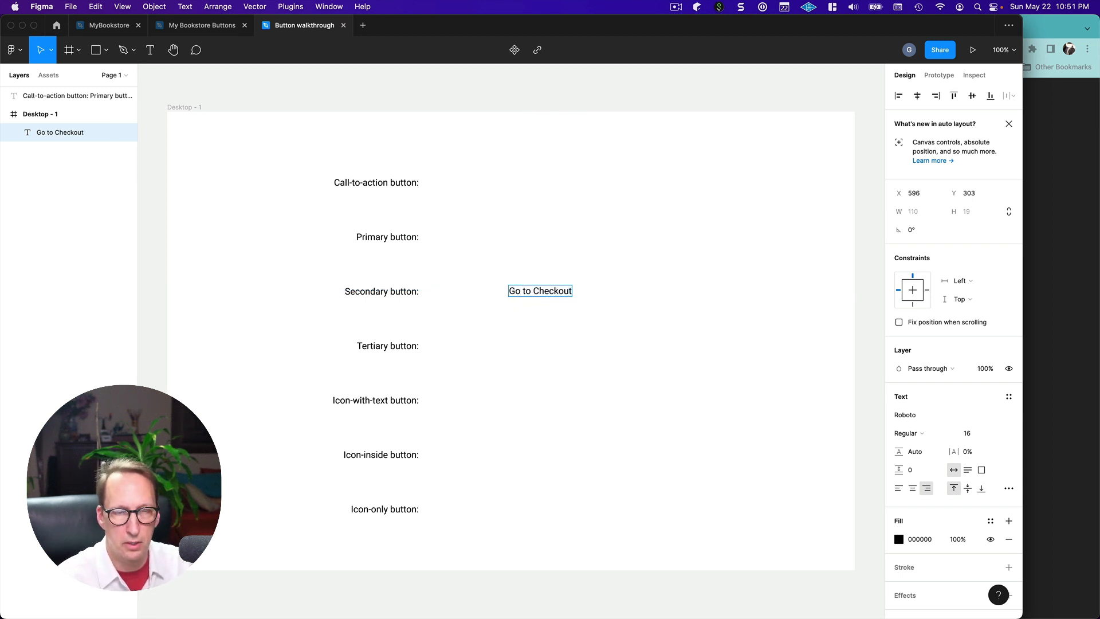
pyautogui.press('Escape')
pyautogui.click(545, 347)
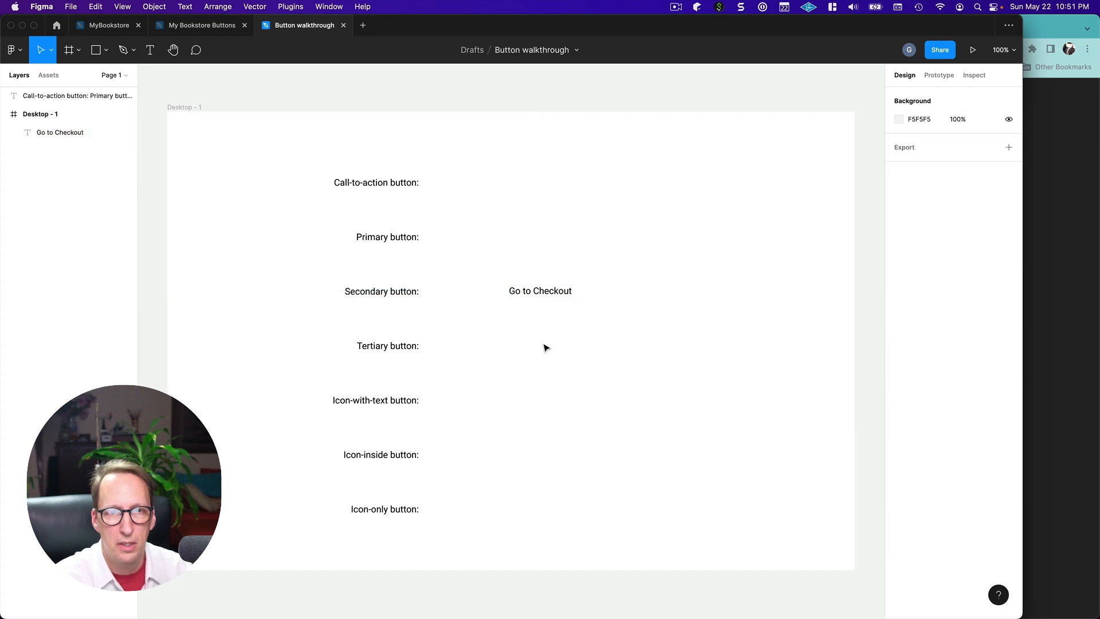
# Step: Move the "Go to Checkout" text to about X 565, Y 306 and add auto layout to it
pyautogui.moveTo(550, 292); pyautogui.dragTo(532, 297)
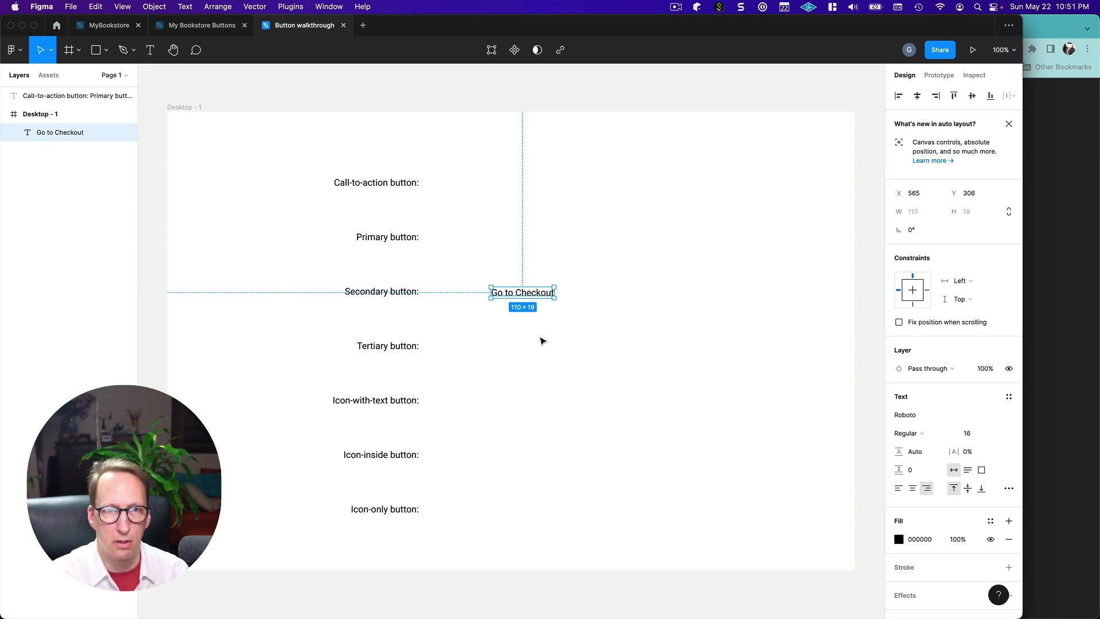
pyautogui.rightClick(531, 294)
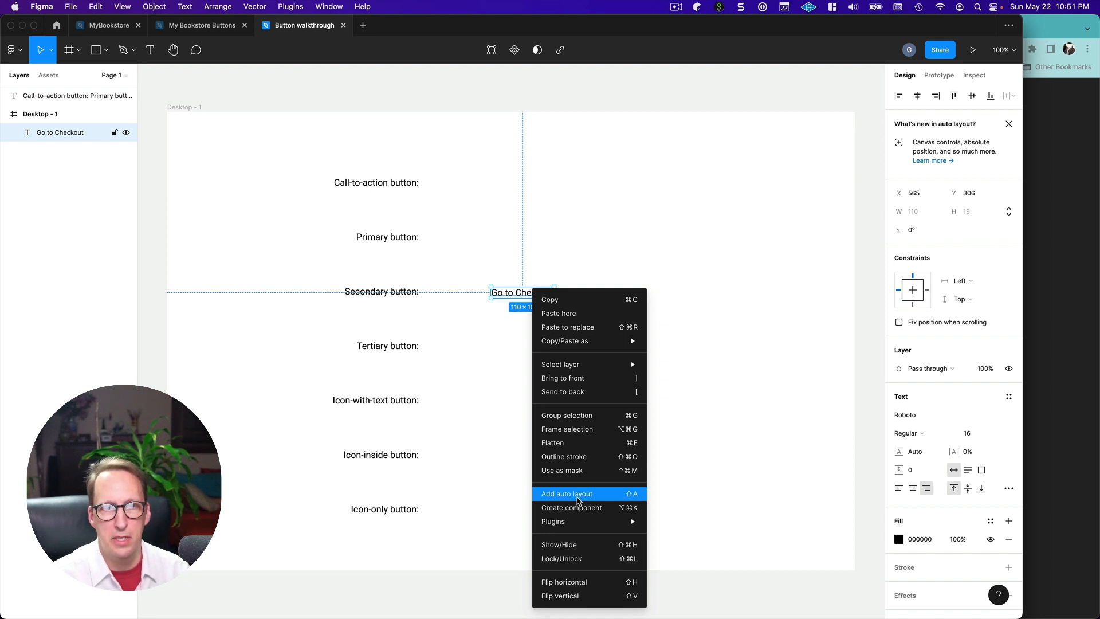
pyautogui.click(578, 500)
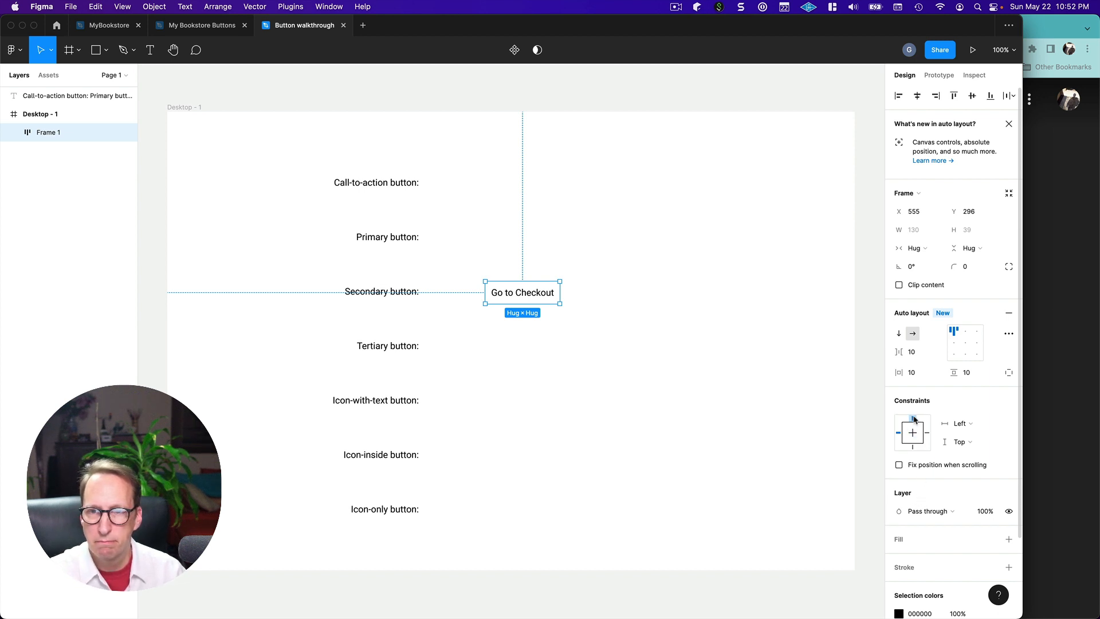
# Step: Inspect the properties of the new auto layout frame and of the "Go to Checkout" text inside it
pyautogui.scroll(-3, 933, 414)
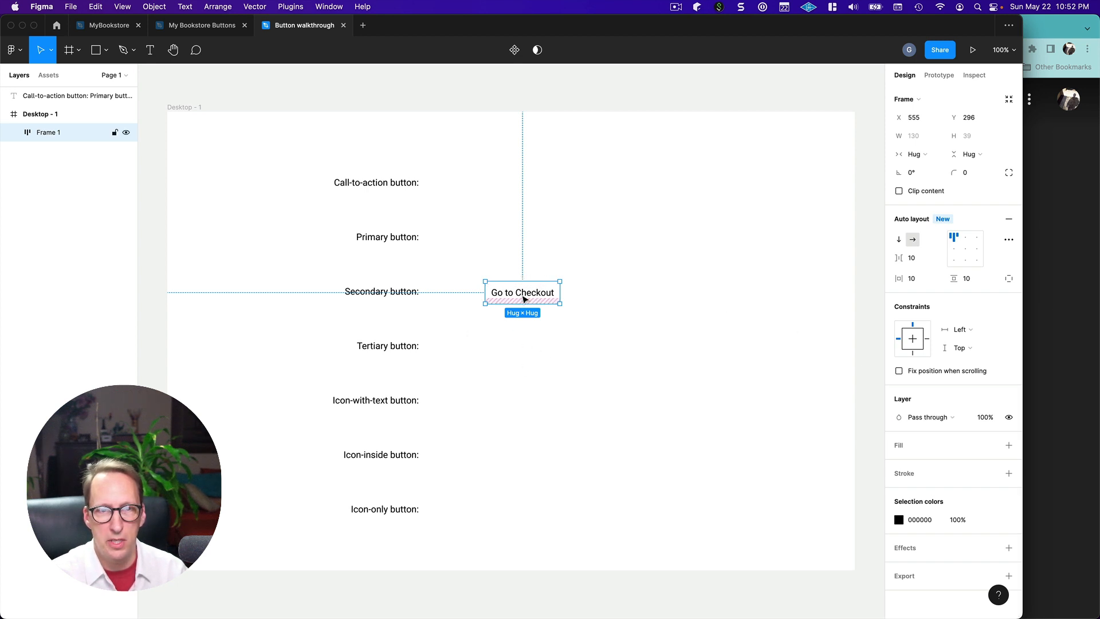
pyautogui.click(521, 296)
pyautogui.click(521, 294)
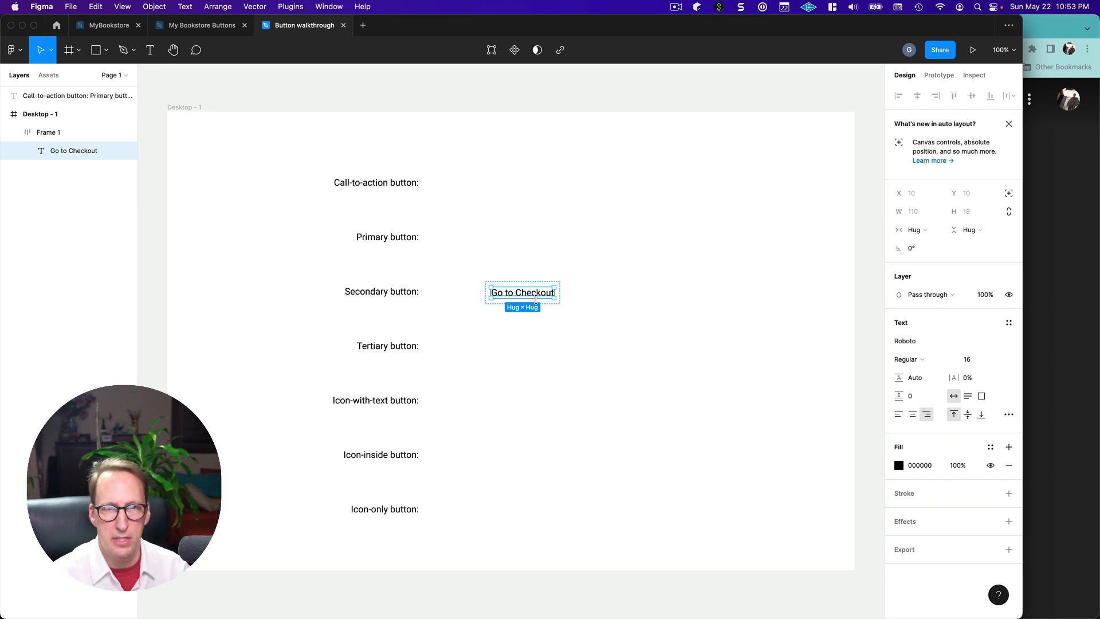
pyautogui.press('Escape')
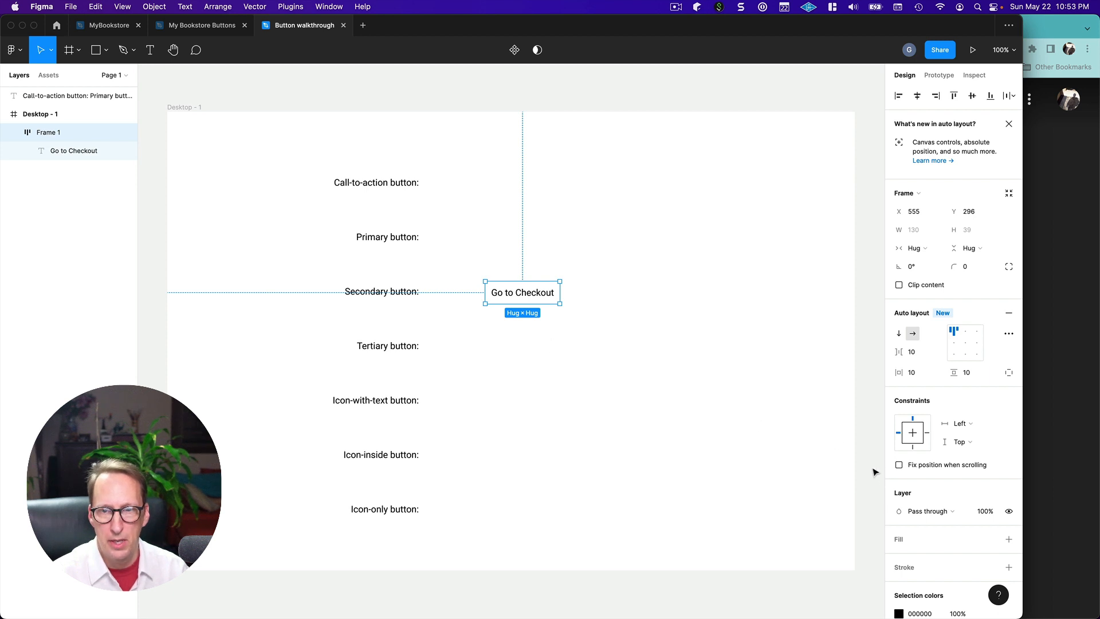
# Step: Add a solid blue fill, 139AC5, to the auto layout frame around "Go to Checkout"
pyautogui.scroll(-3, 925, 499)
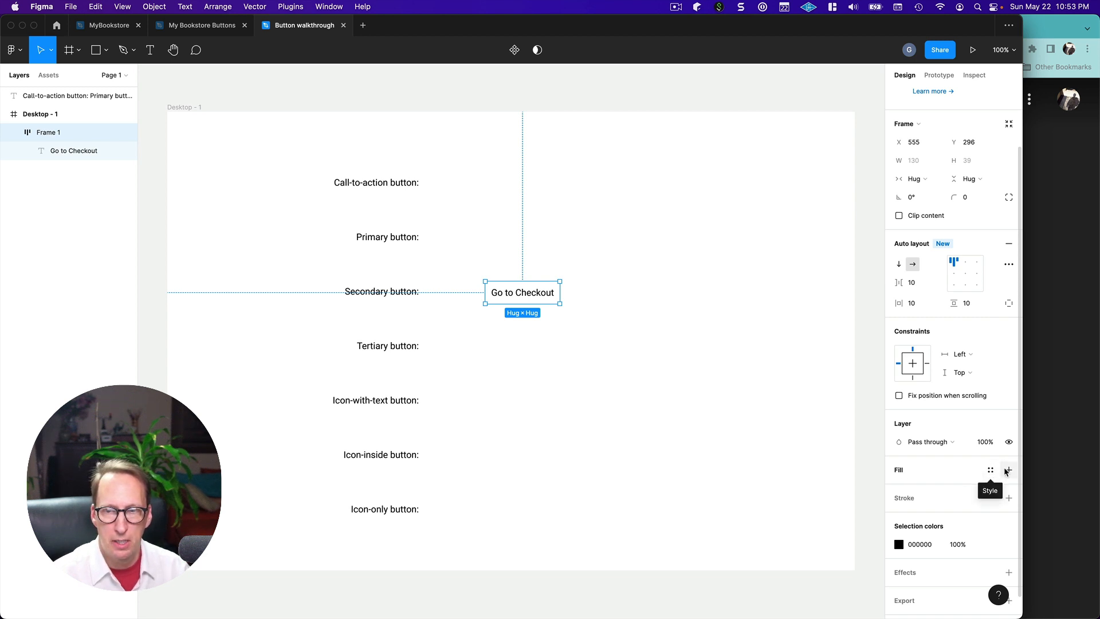
pyautogui.click(898, 471)
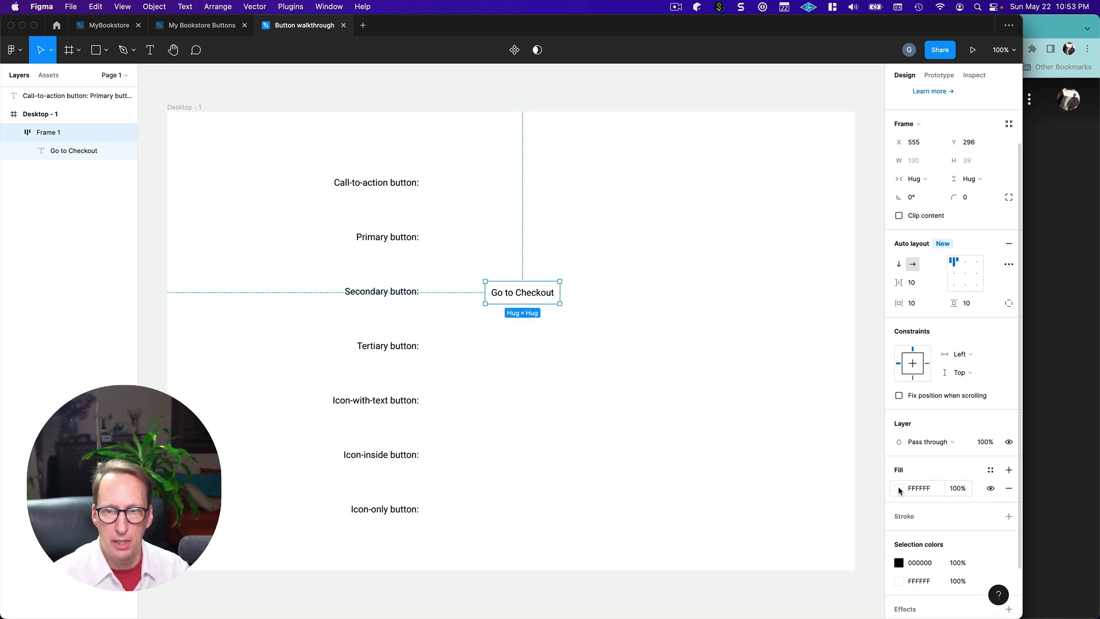
pyautogui.click(898, 488)
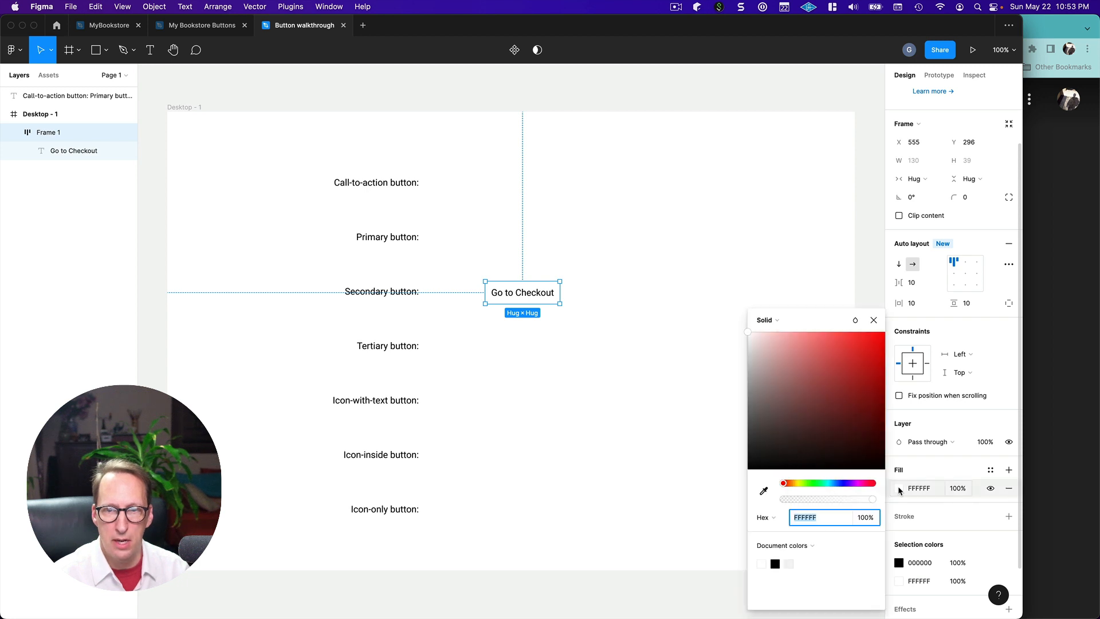
pyautogui.moveTo(784, 483); pyautogui.dragTo(832, 484)
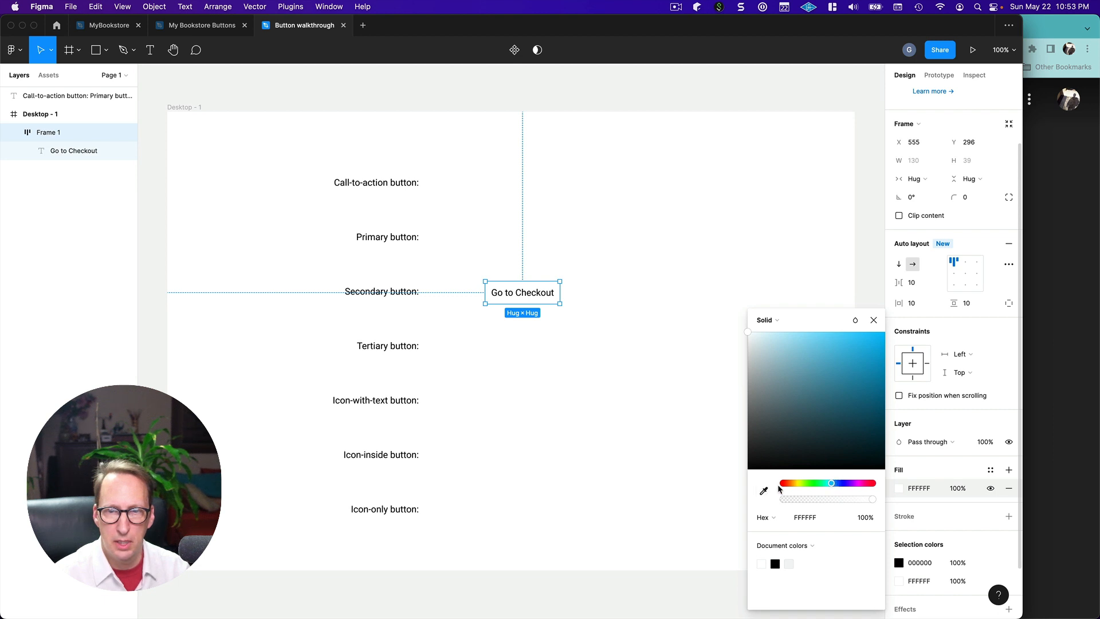
pyautogui.click(764, 491)
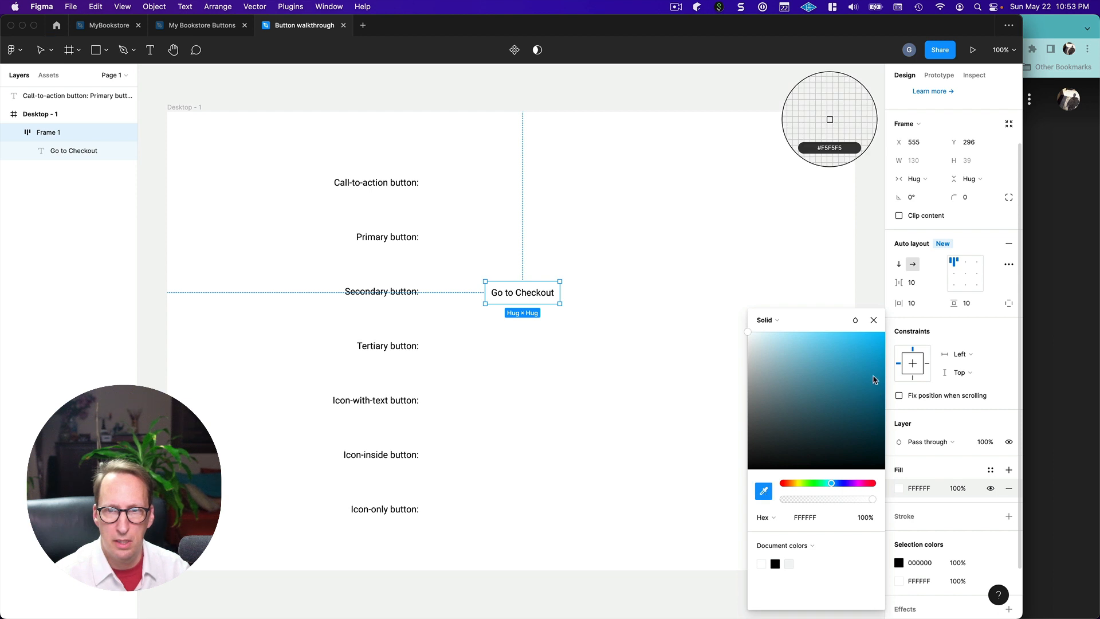
pyautogui.click(872, 364)
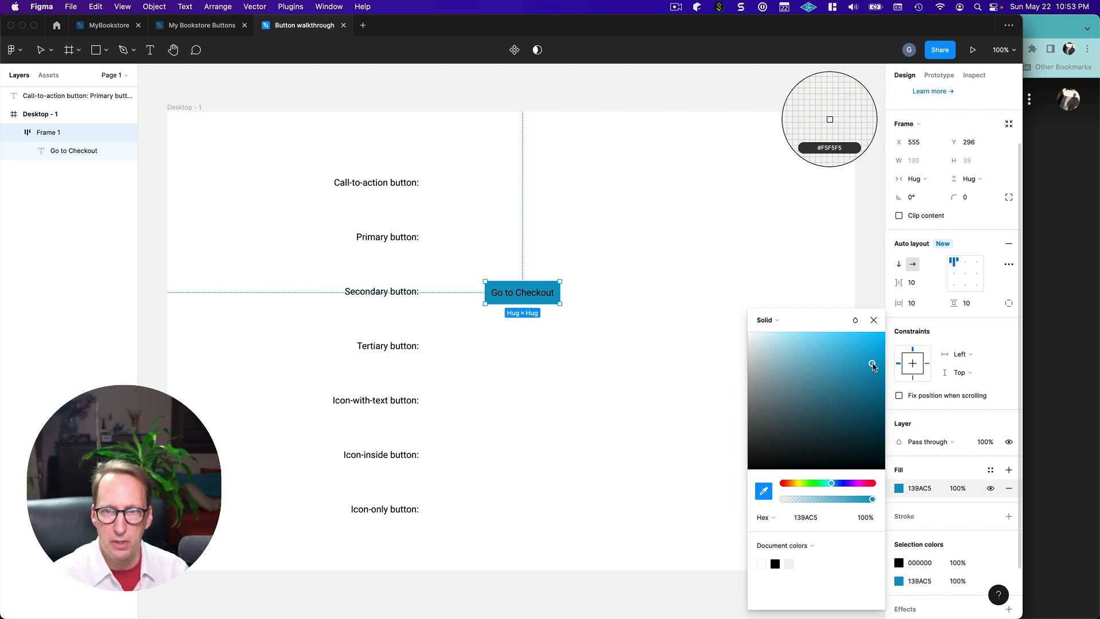
# Step: Adjust the solid fill of the frame around "Go to Checkout" to the brighter blue 00B1E9
pyautogui.moveTo(873, 365); pyautogui.dragTo(896, 350)
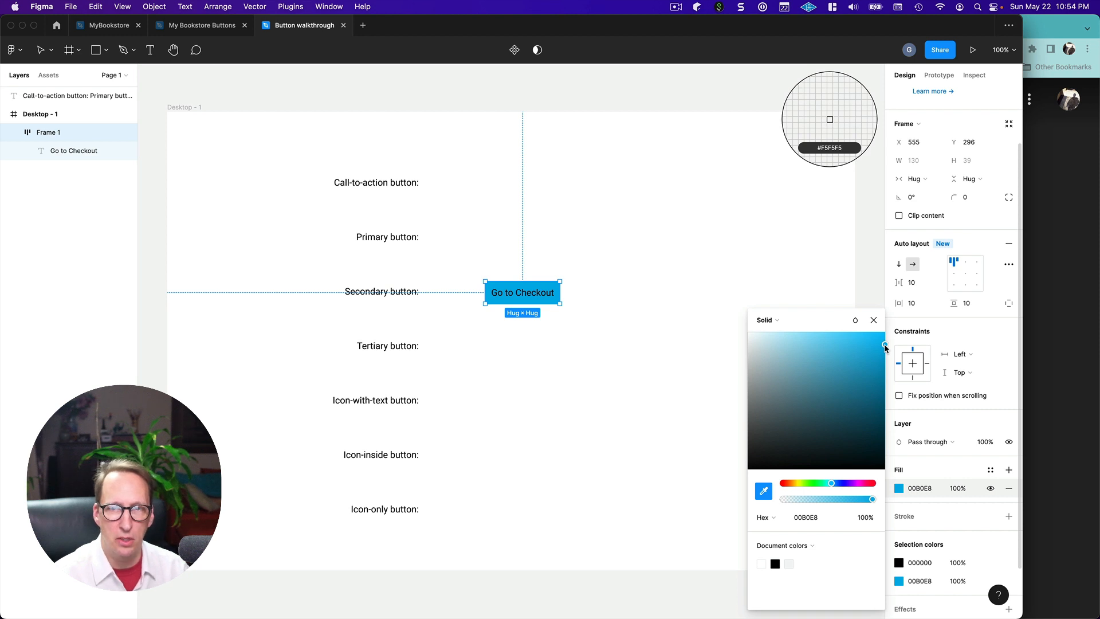
pyautogui.moveTo(885, 345); pyautogui.dragTo(737, 352)
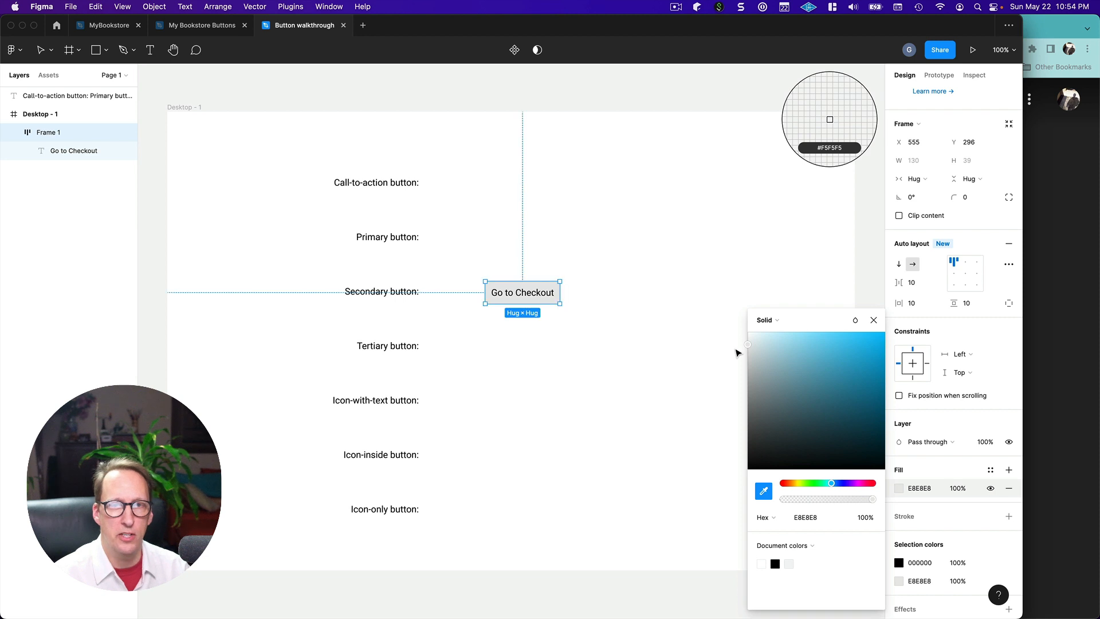
pyautogui.moveTo(749, 345); pyautogui.dragTo(893, 351)
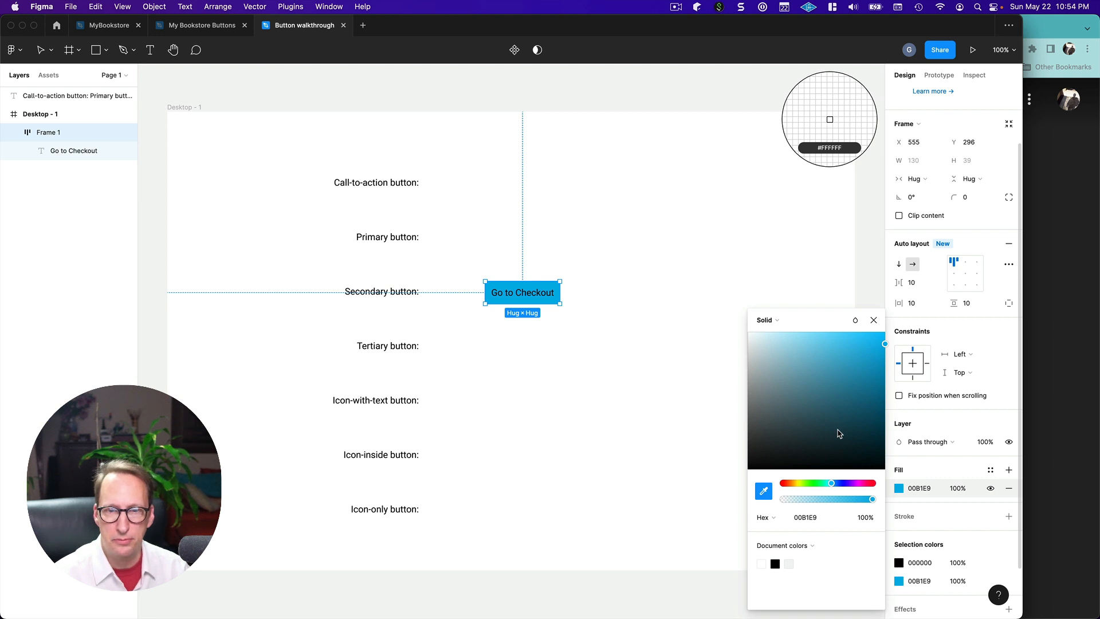
pyautogui.click(874, 321)
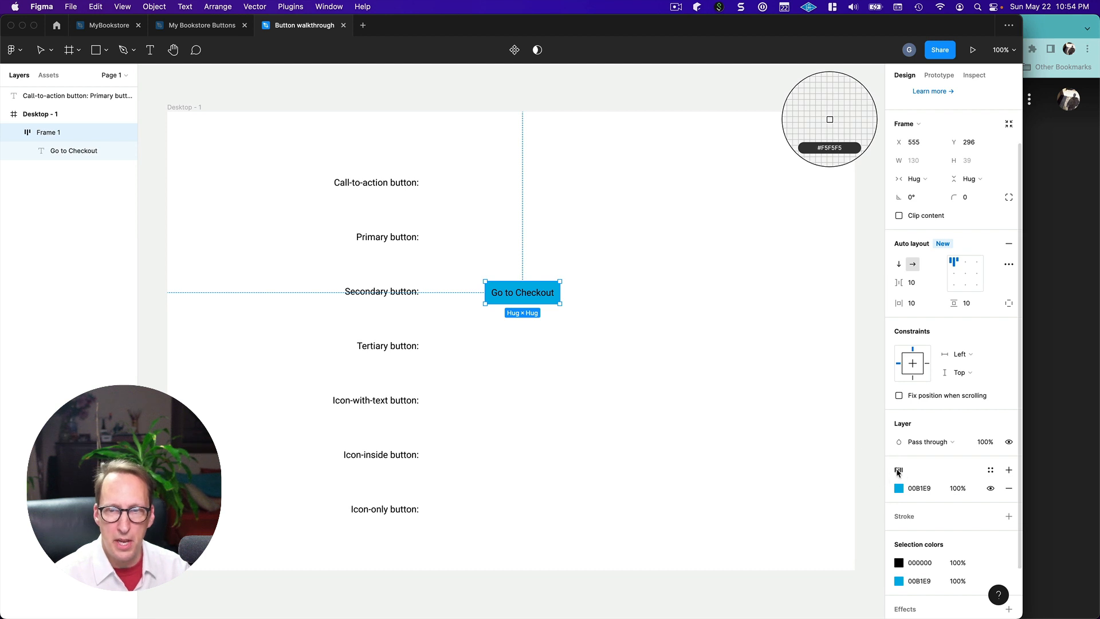
# Step: Create a color style named Primary from the button frame's blue fill
pyautogui.click(990, 471)
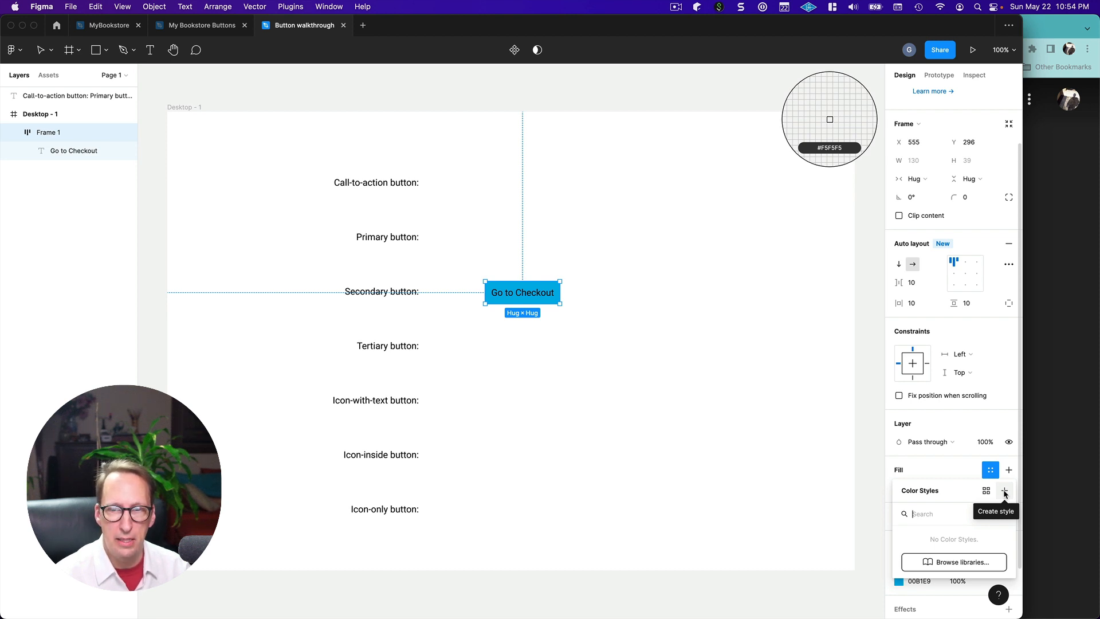
pyautogui.click(1004, 492)
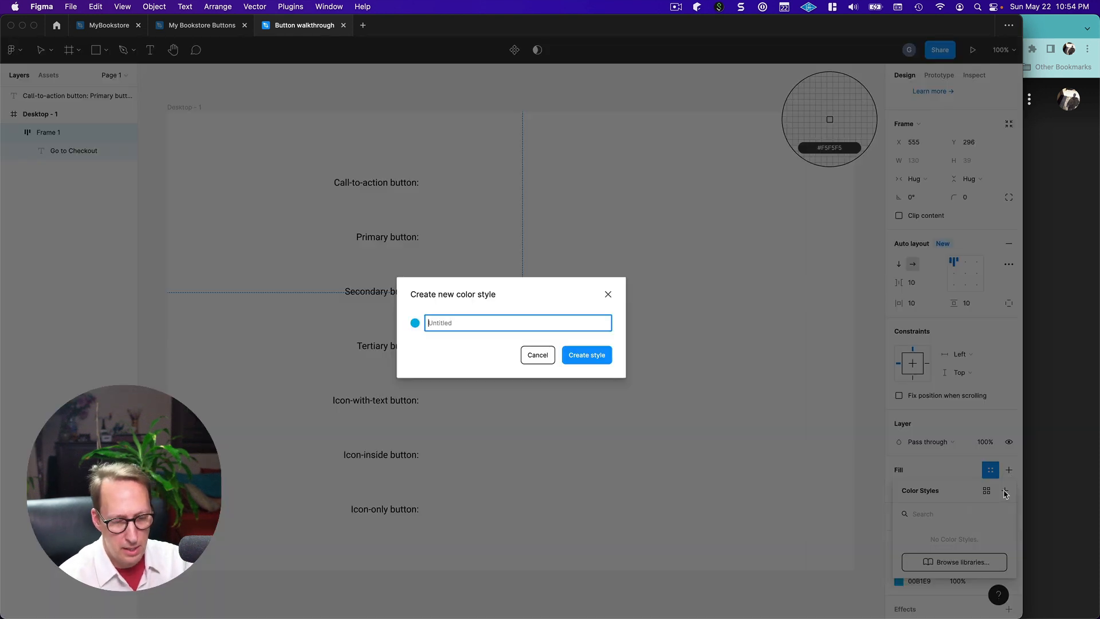
pyautogui.write('Prim')
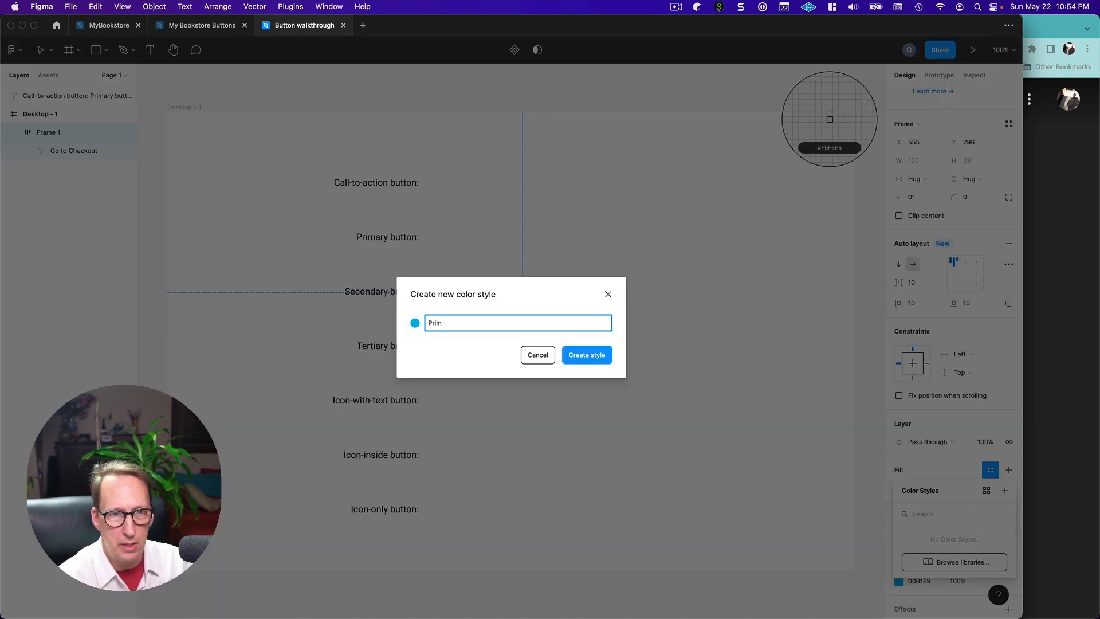
pyautogui.write('ary')
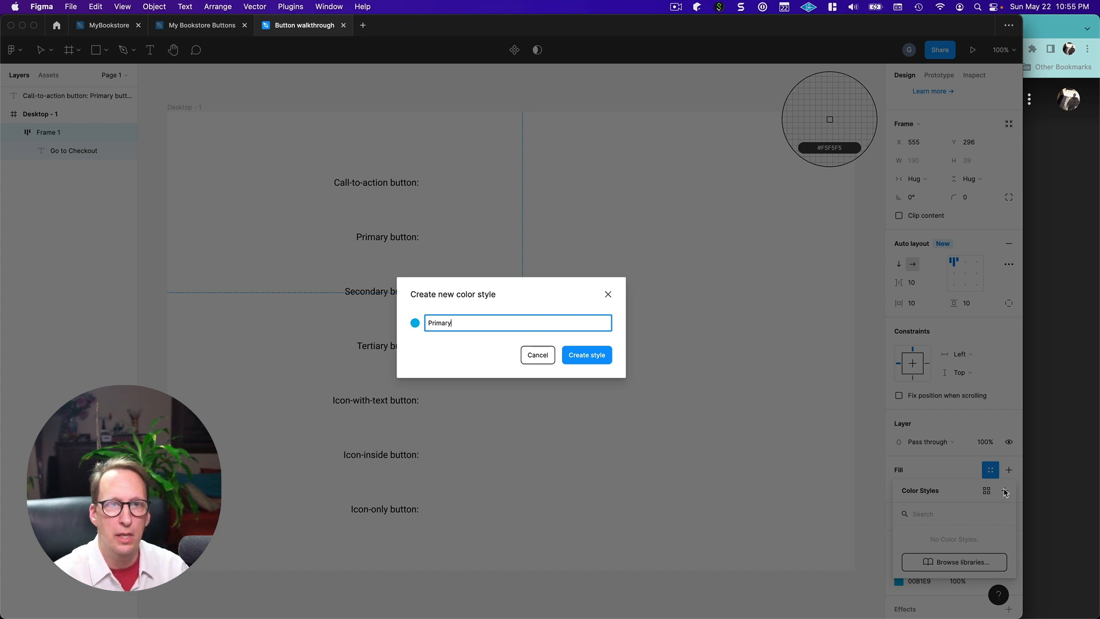
pyautogui.click(585, 359)
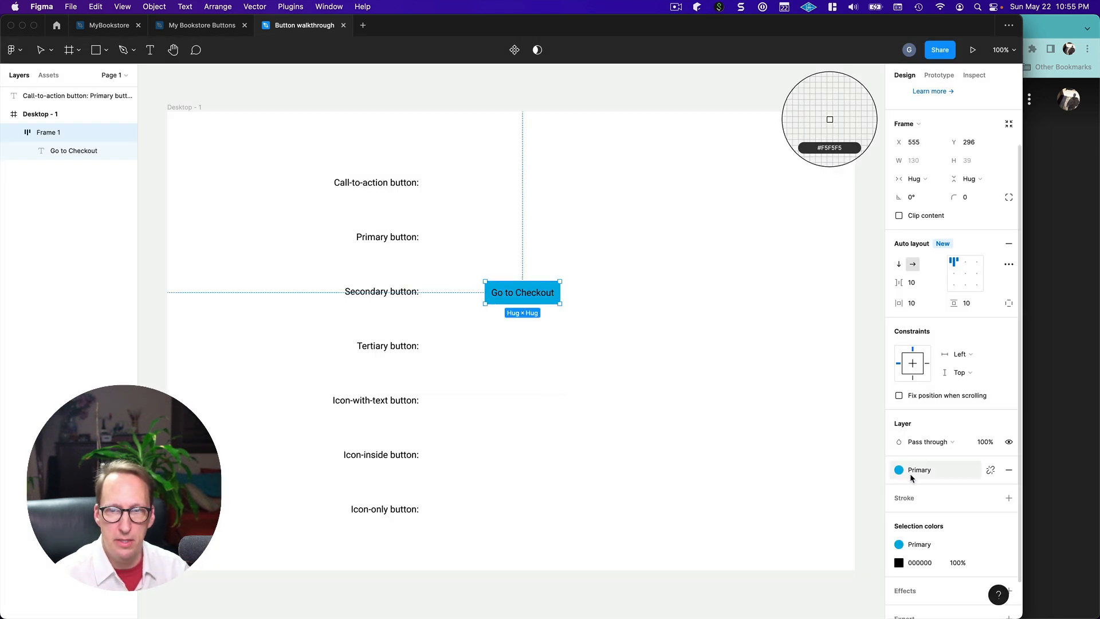
# Step: Round the "Go to Checkout" button frame with a corner radius of 8
pyautogui.scroll(-2, 934, 533)
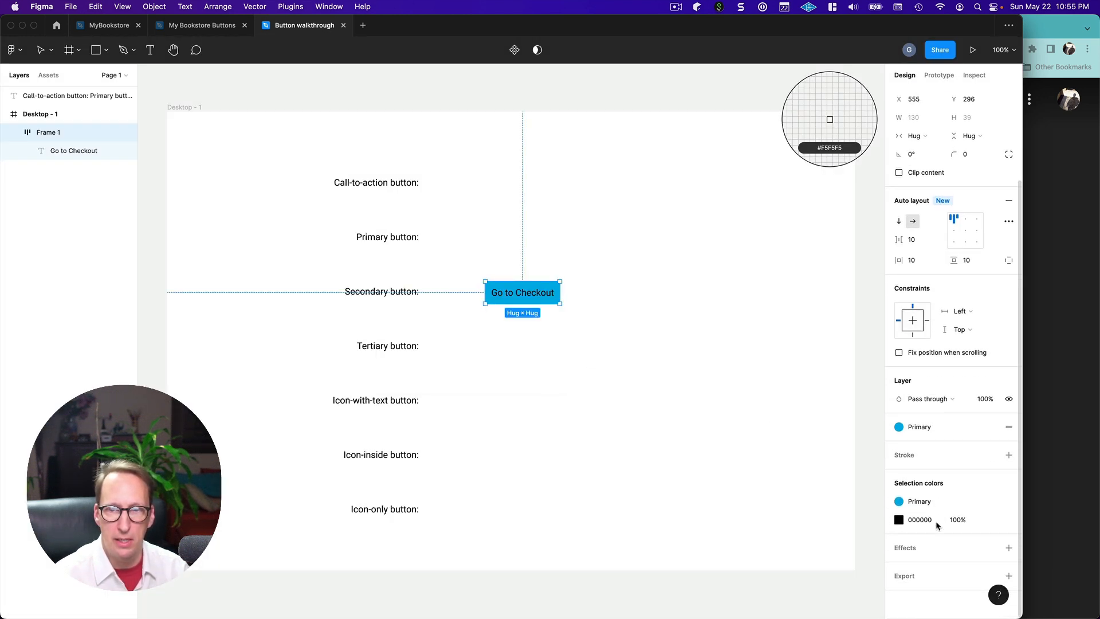
pyautogui.scroll(4, 936, 521)
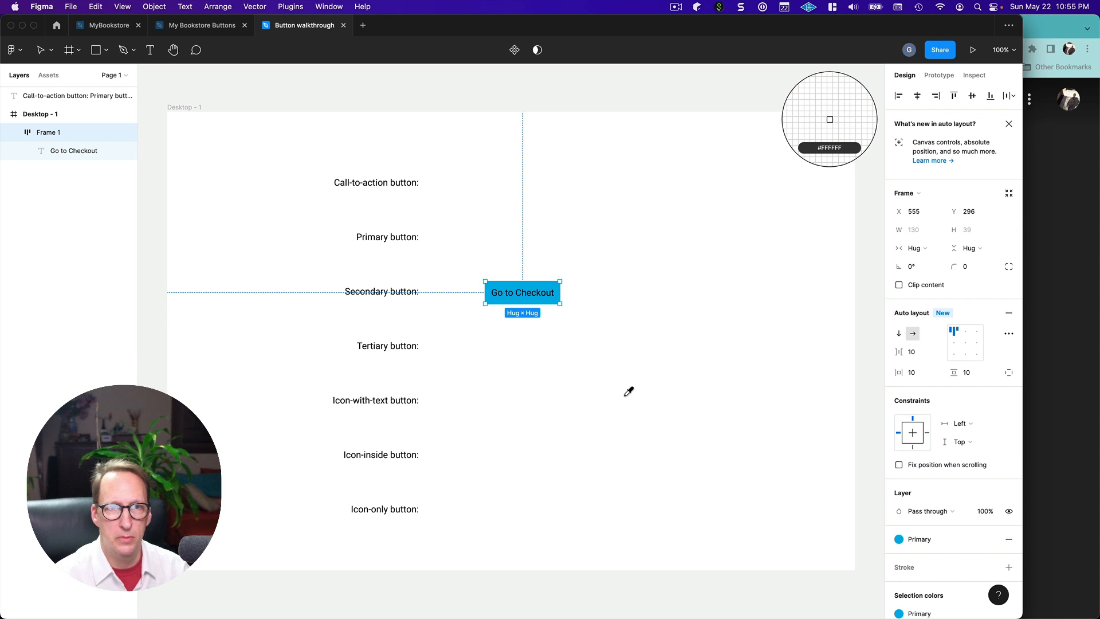
pyautogui.press('Escape')
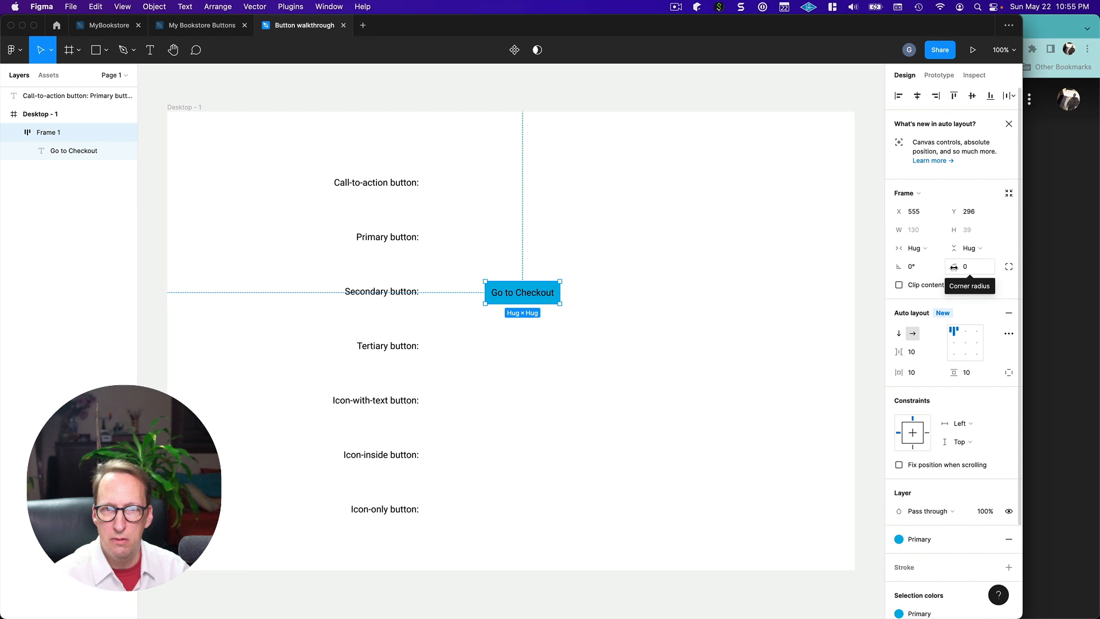
pyautogui.moveTo(953, 267); pyautogui.dragTo(24, 274)
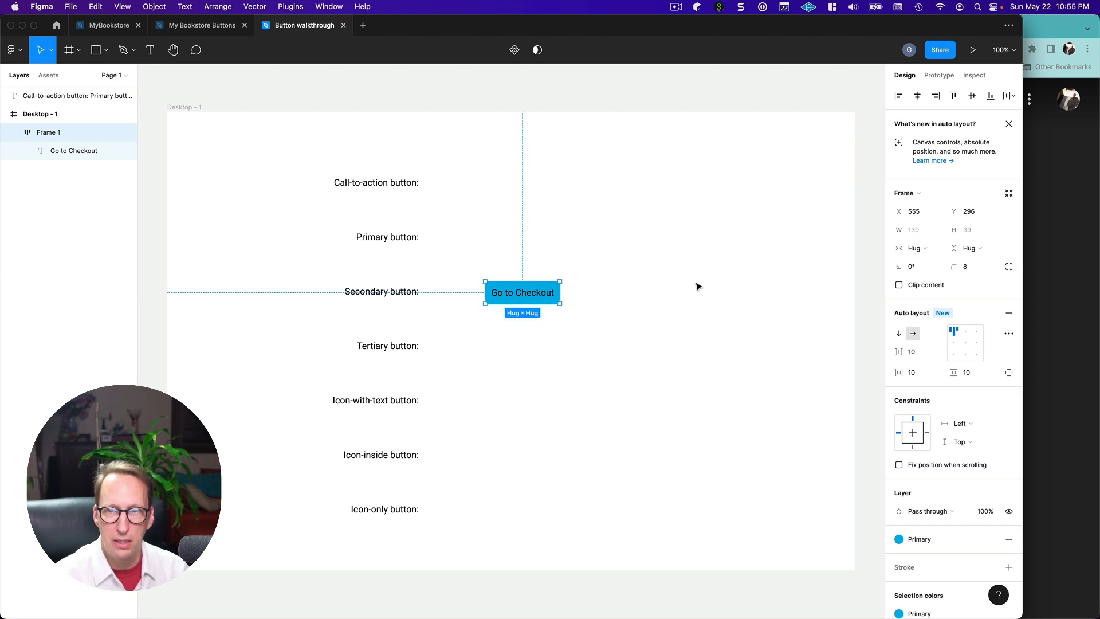
pyautogui.click(725, 285)
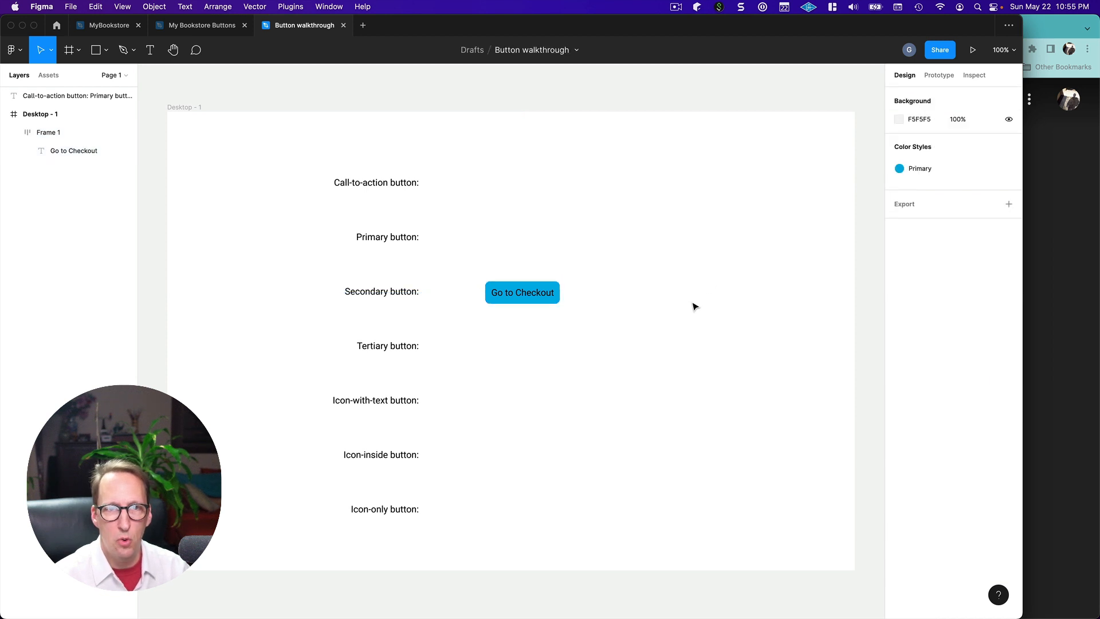
# Step: Change the fill of the "Go to Checkout" text inside the button to white, FFFFFF
pyautogui.click(536, 298)
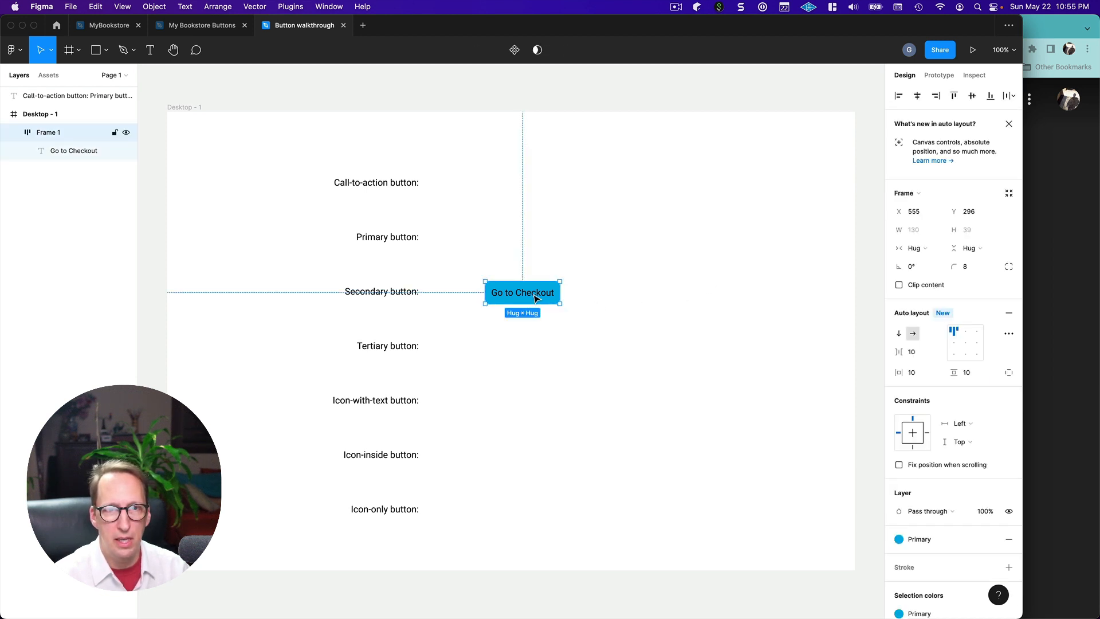
pyautogui.doubleClick(535, 298)
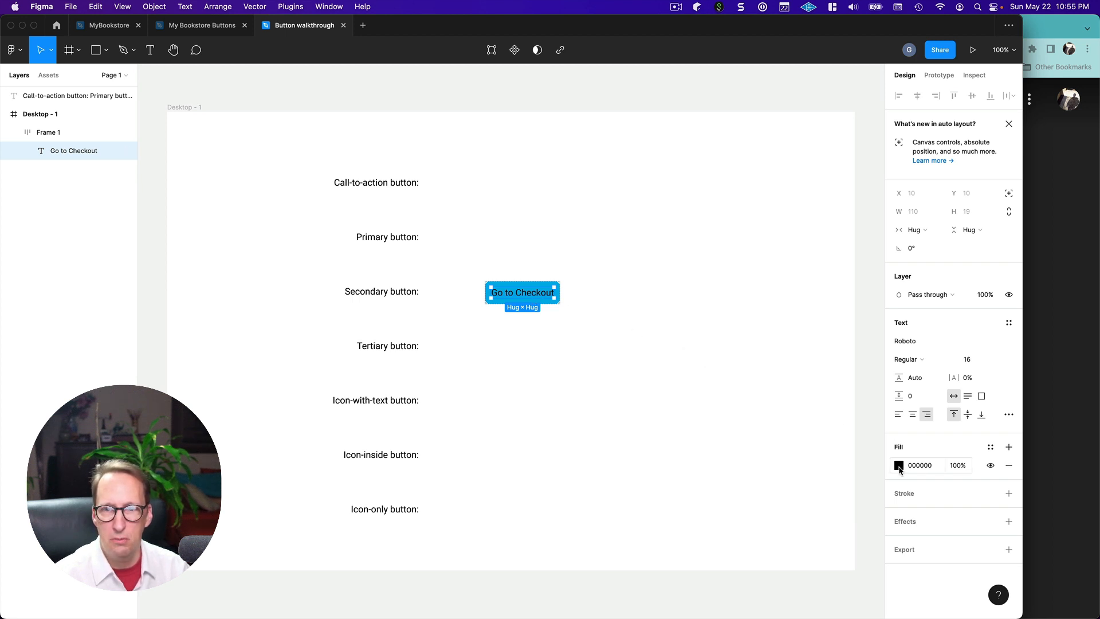
pyautogui.click(899, 465)
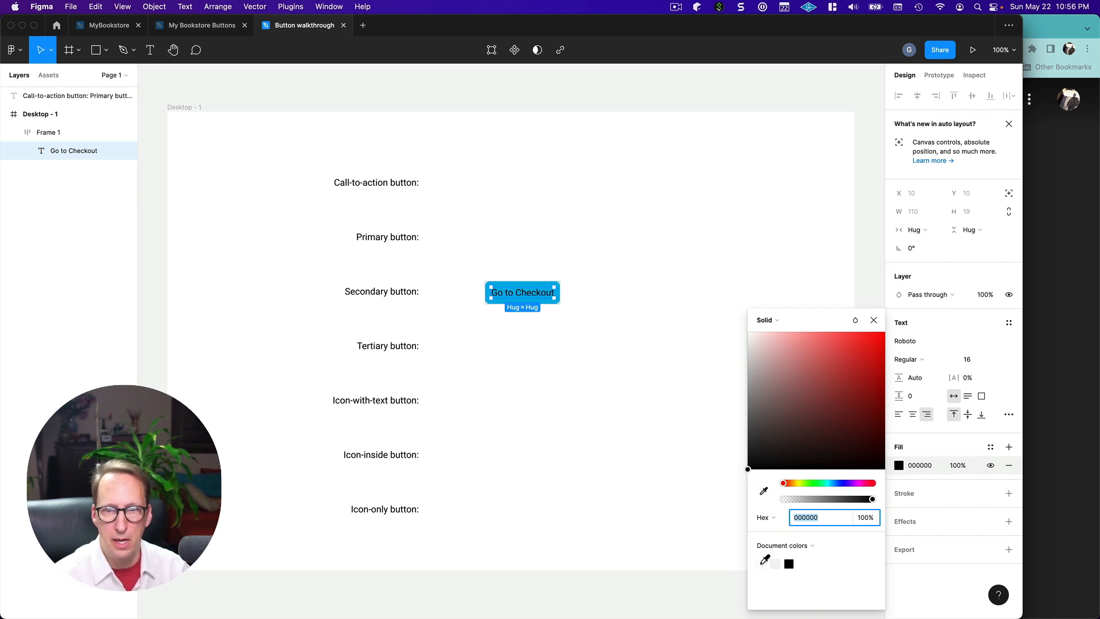
pyautogui.click(762, 563)
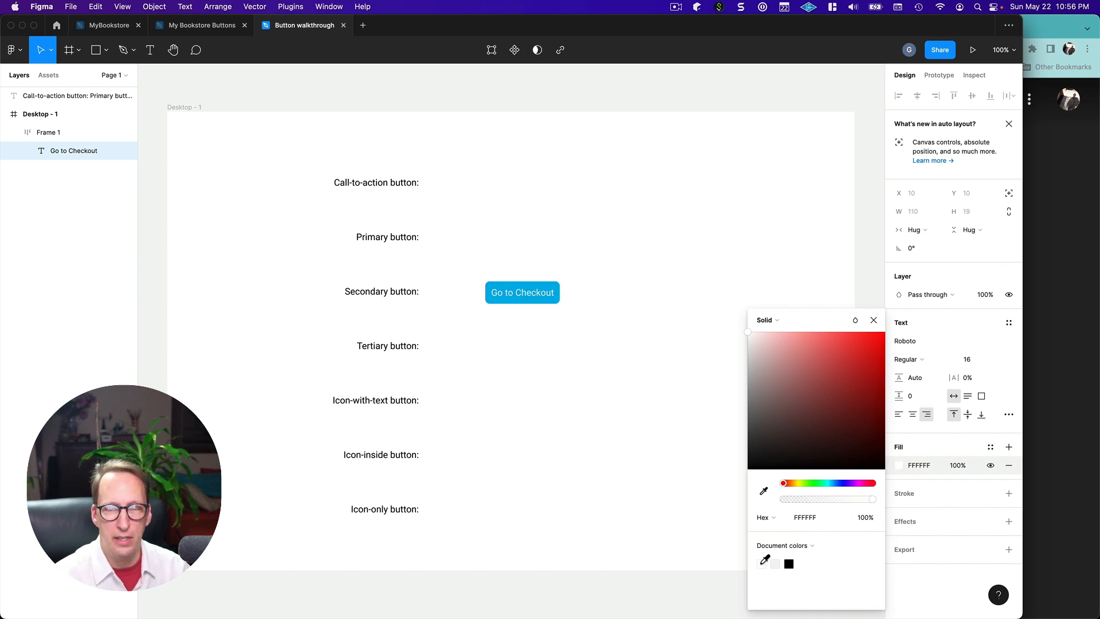
pyautogui.click(873, 320)
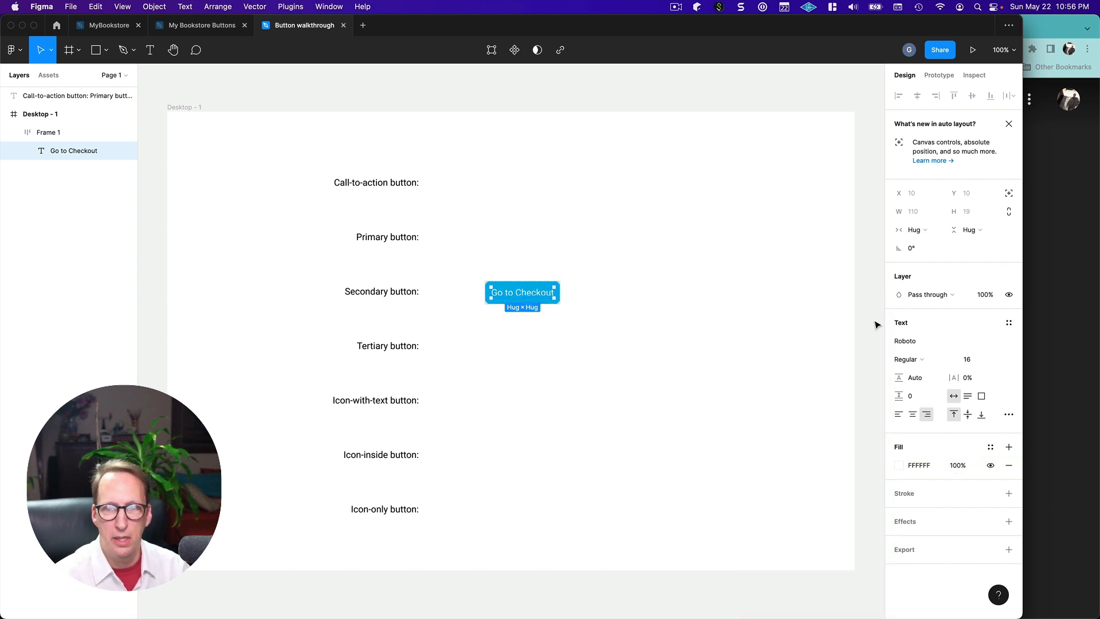
pyautogui.click(674, 316)
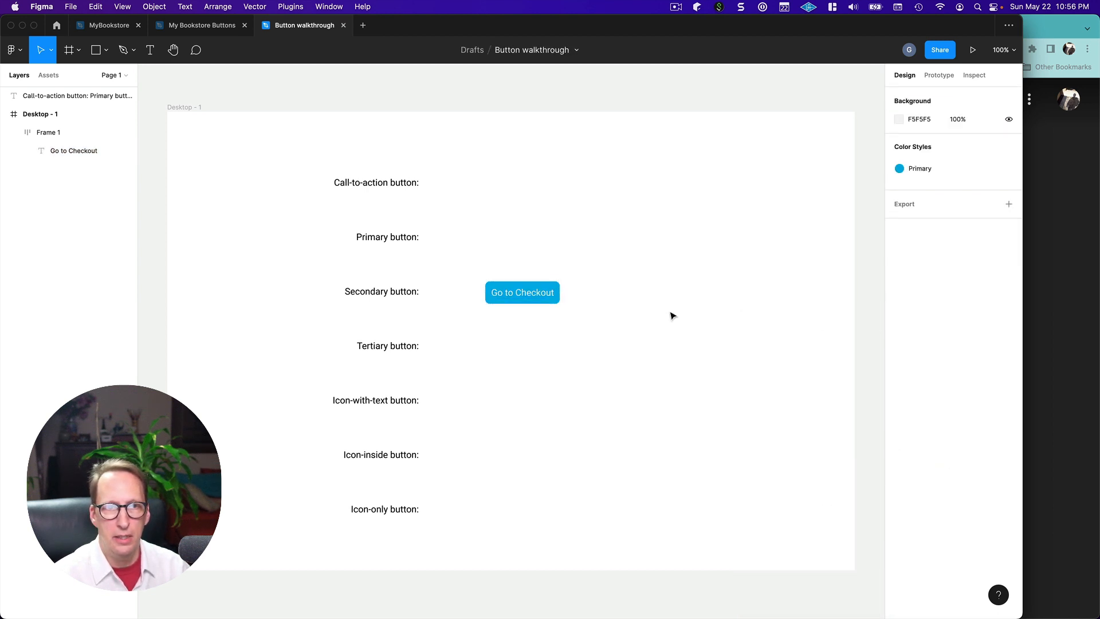
# Step: Set the "Go to Checkout" text to font size 20 and the SemiBold weight
pyautogui.click(518, 294)
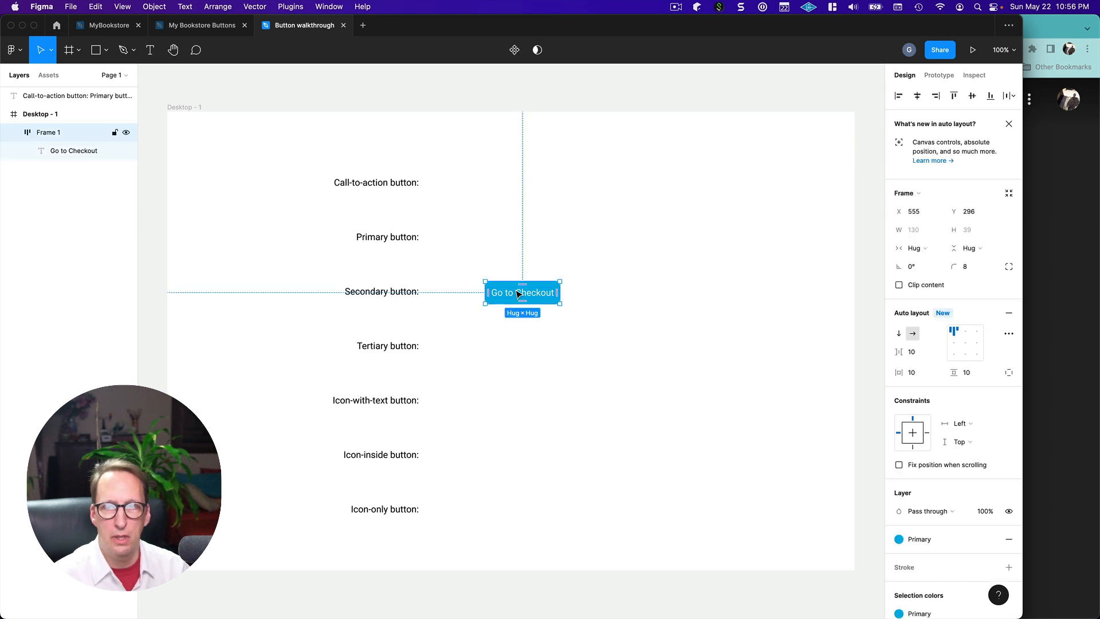
pyautogui.doubleClick(521, 294)
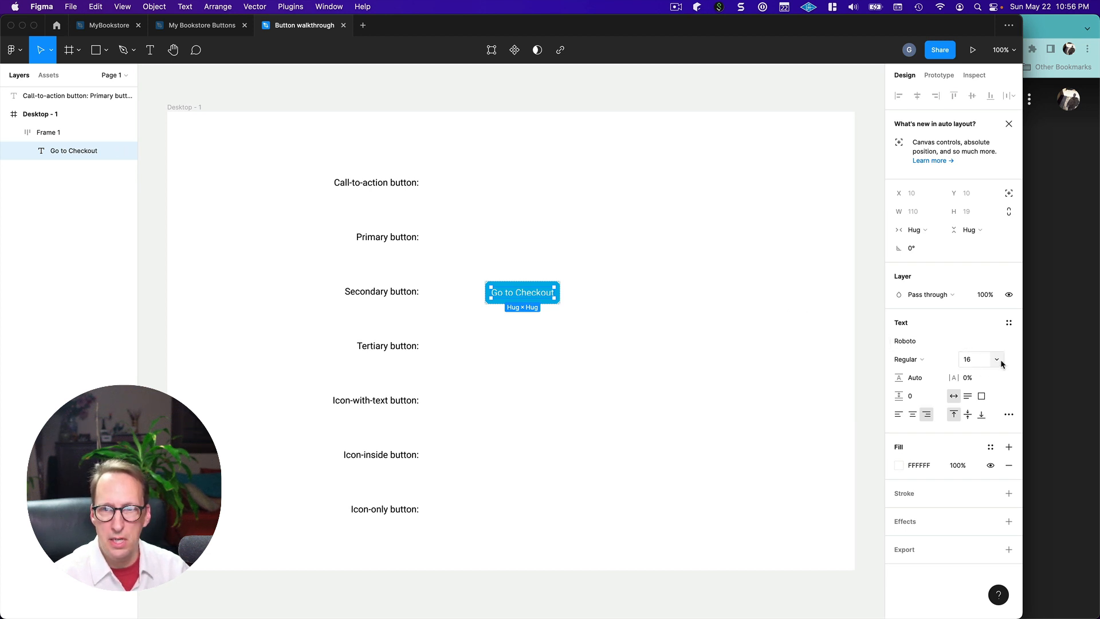
pyautogui.click(997, 359)
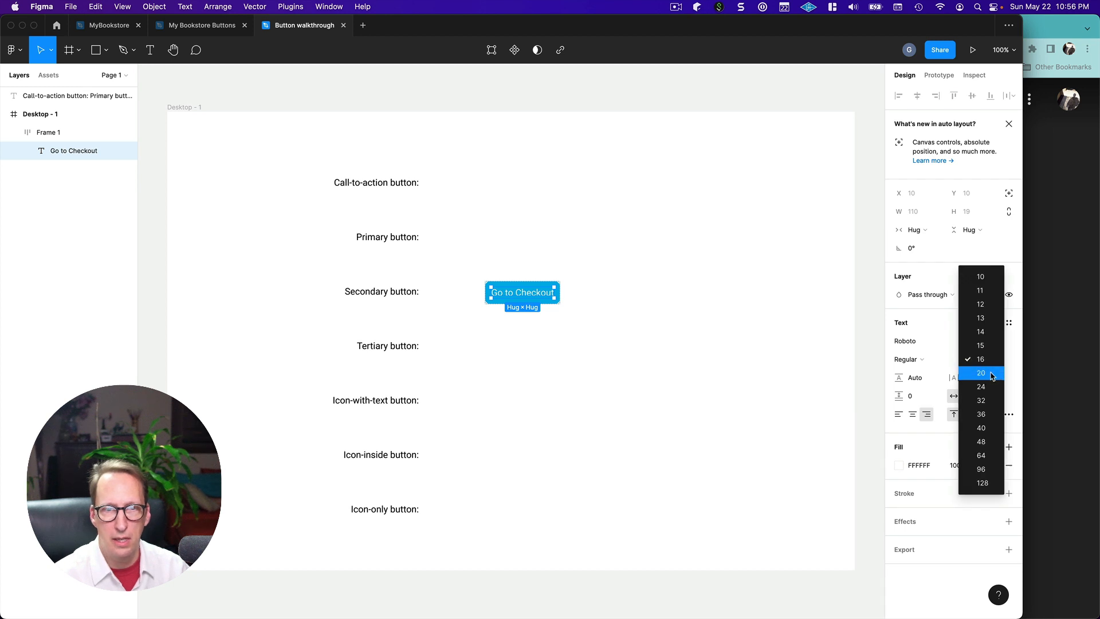
pyautogui.click(992, 373)
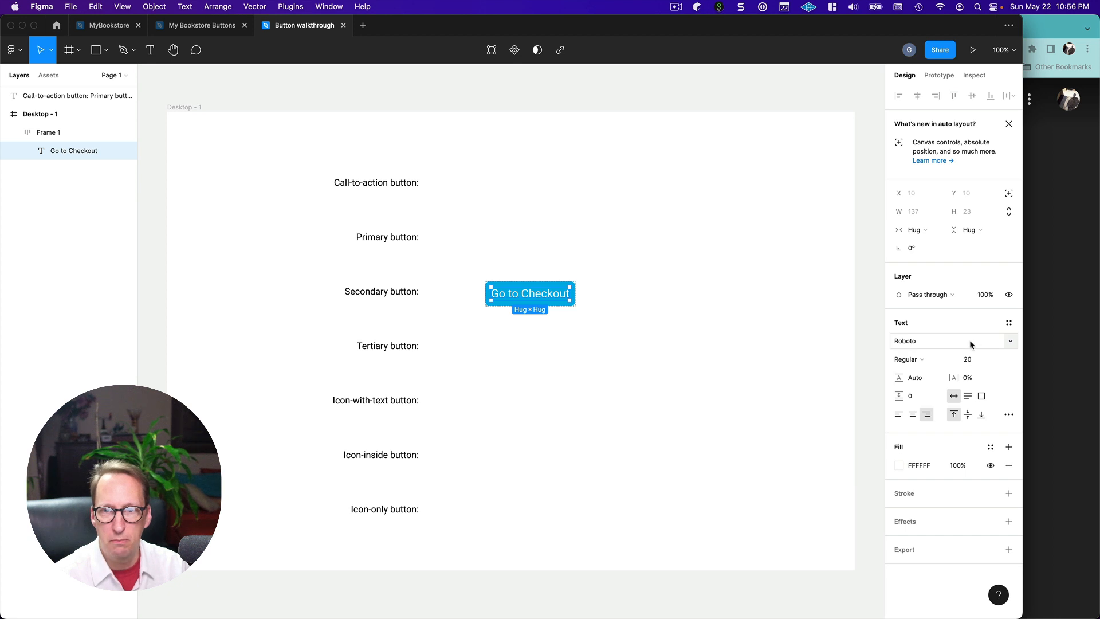
pyautogui.click(951, 361)
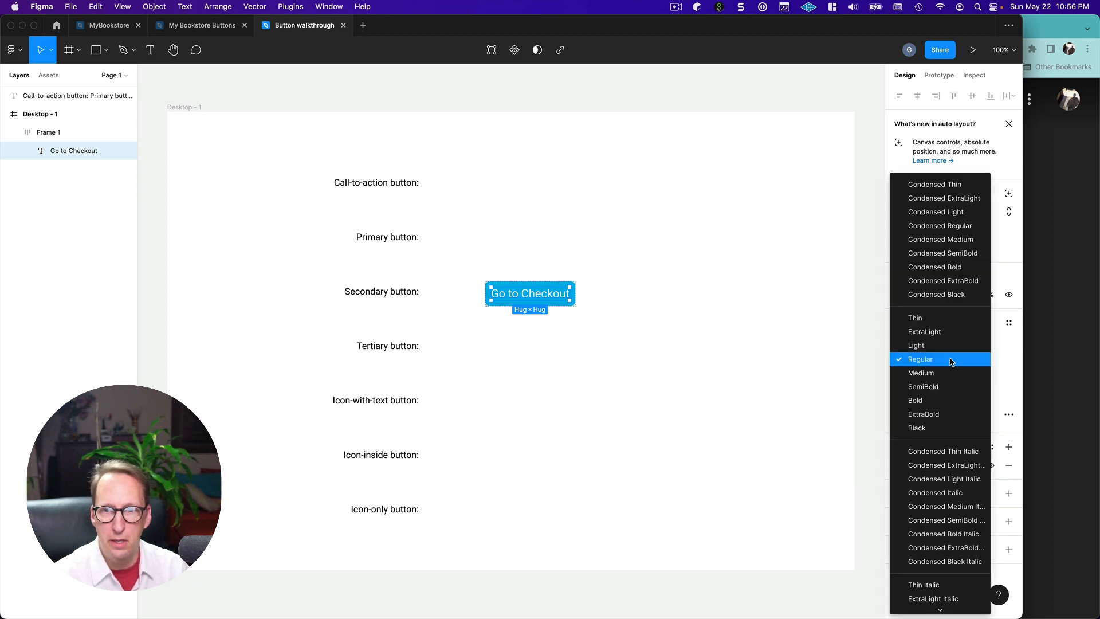
pyautogui.click(927, 385)
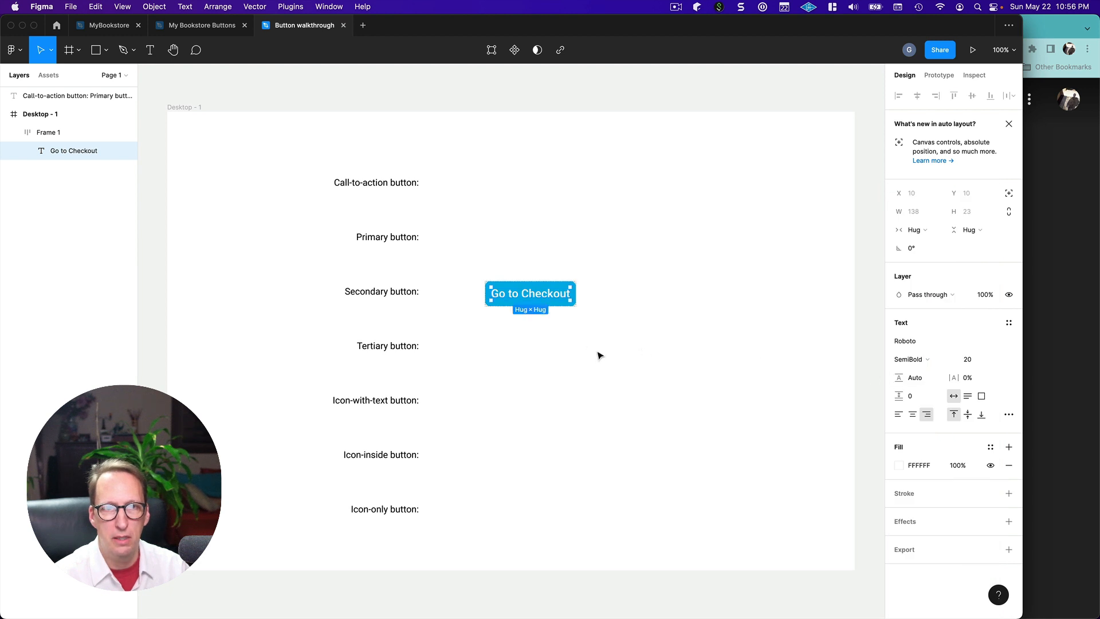
pyautogui.click(634, 359)
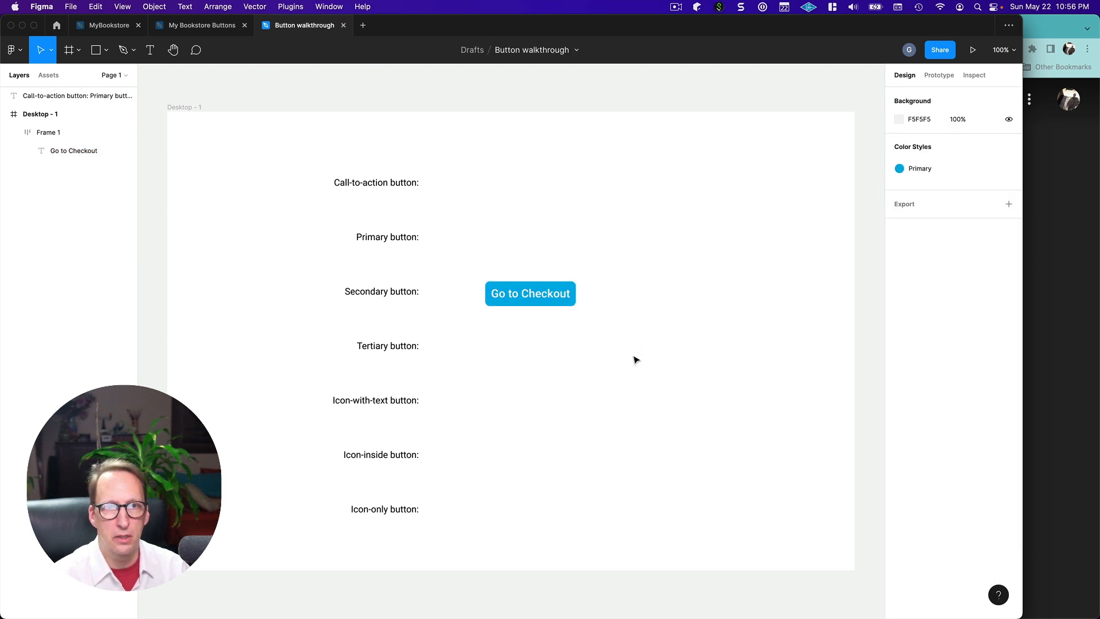
# Step: Move the "Go to Checkout" button beside the "Primary button:" label, at about X 514, Y 198
pyautogui.click(550, 300)
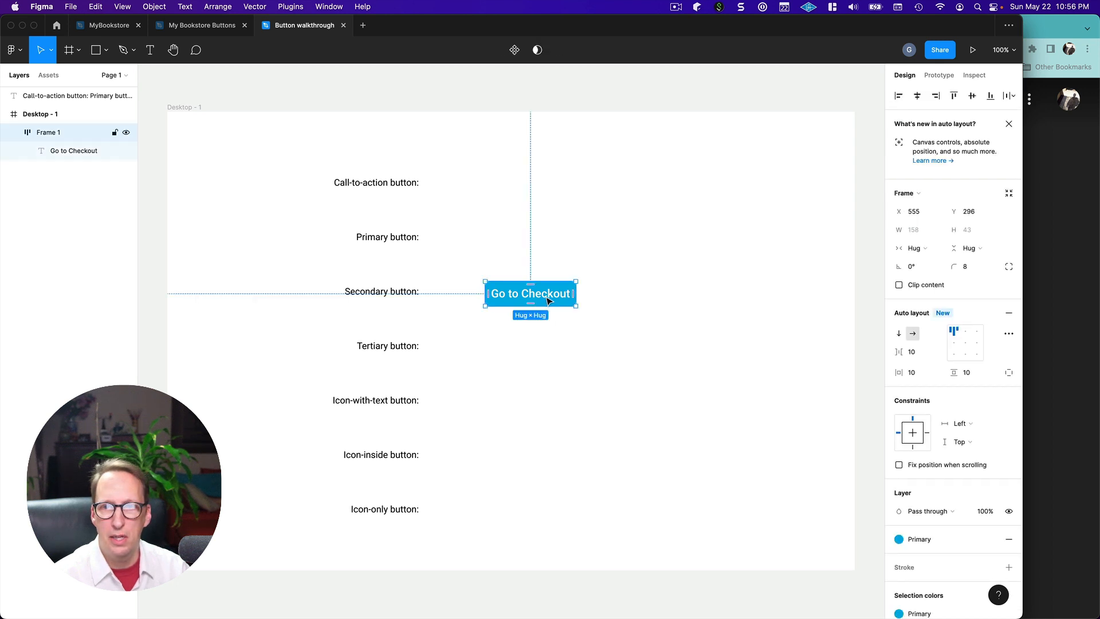
pyautogui.click(534, 352)
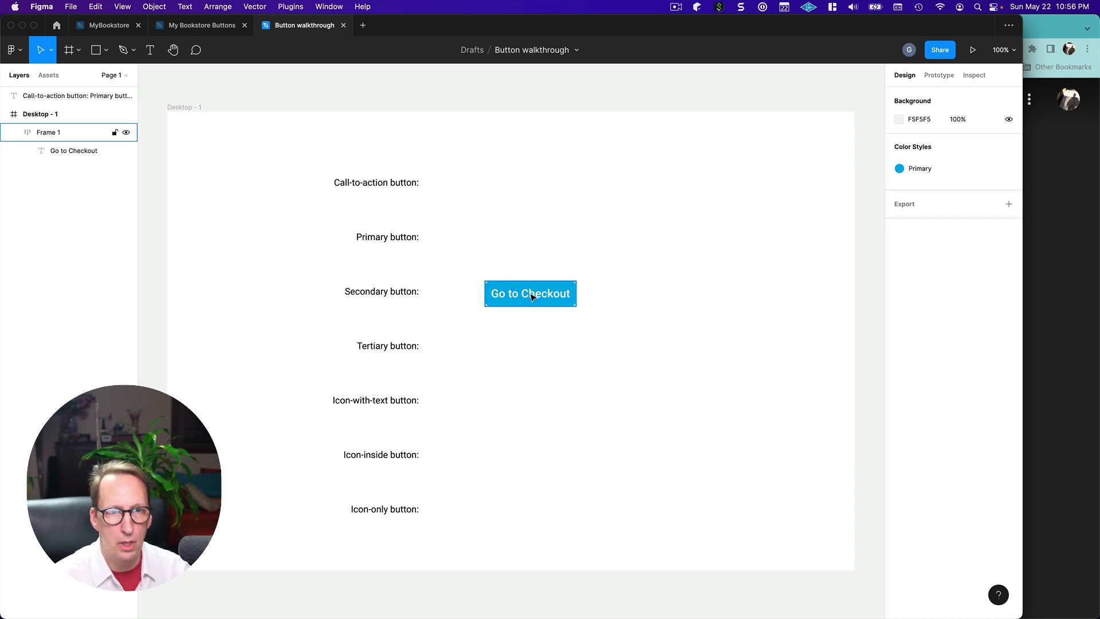
pyautogui.moveTo(531, 297); pyautogui.dragTo(528, 242)
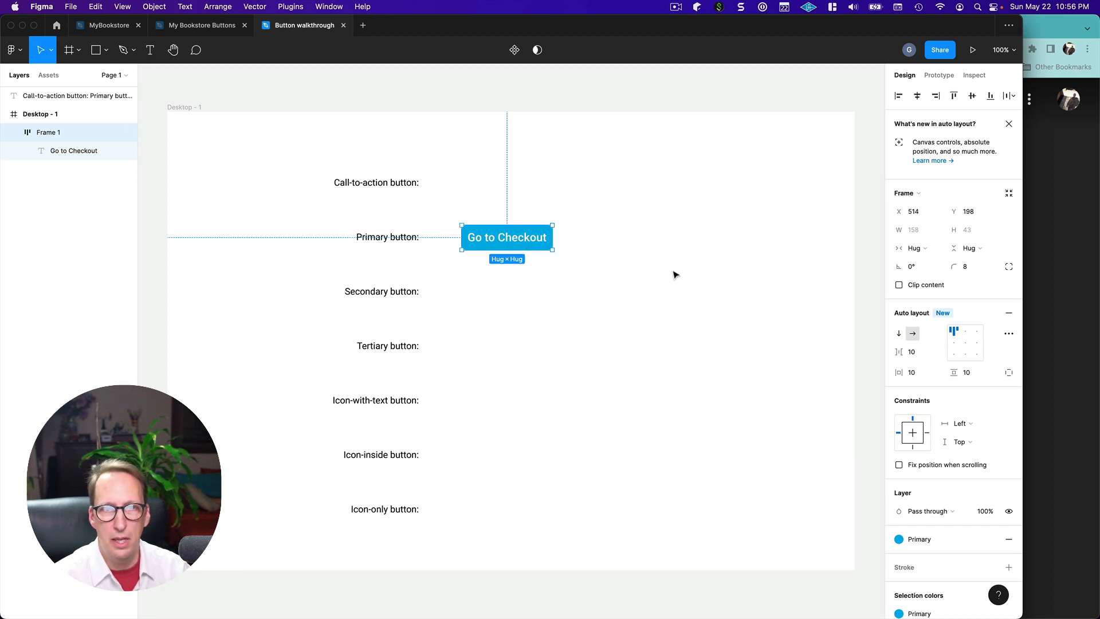
# Step: Add a drop shadow effect to the "Go to Checkout" button frame and set its blur to 2
pyautogui.scroll(-5, 903, 519)
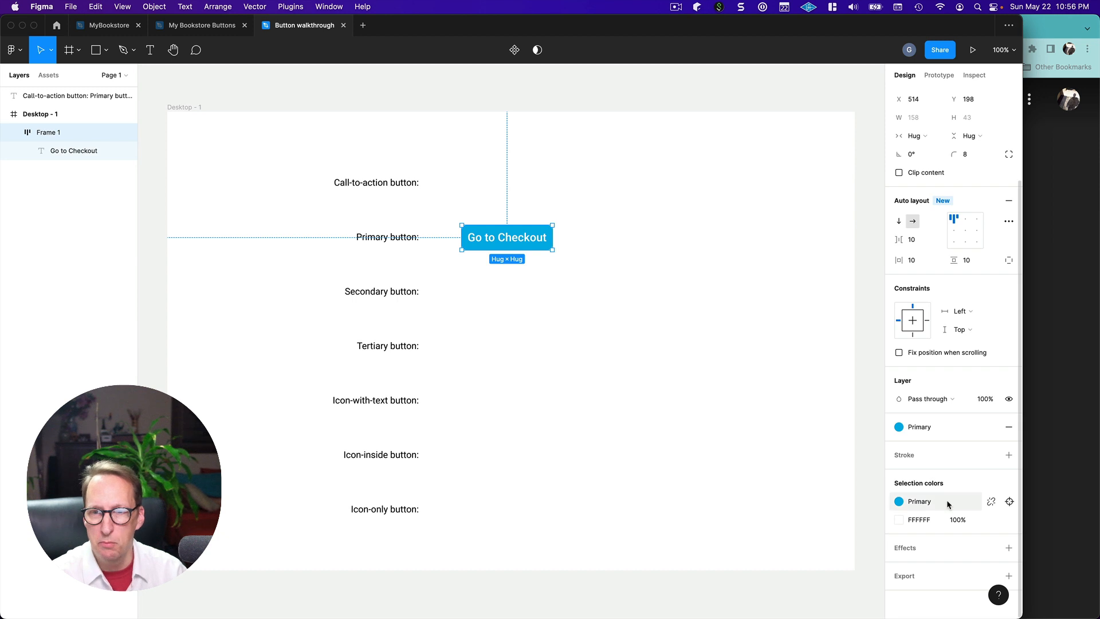
pyautogui.click(907, 549)
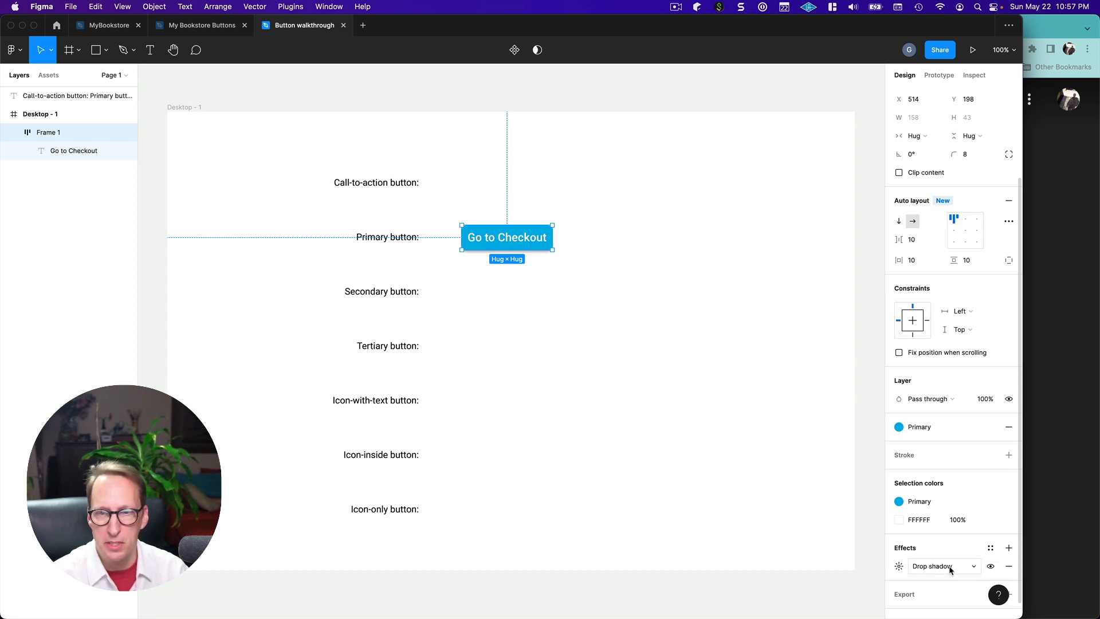
pyautogui.click(898, 567)
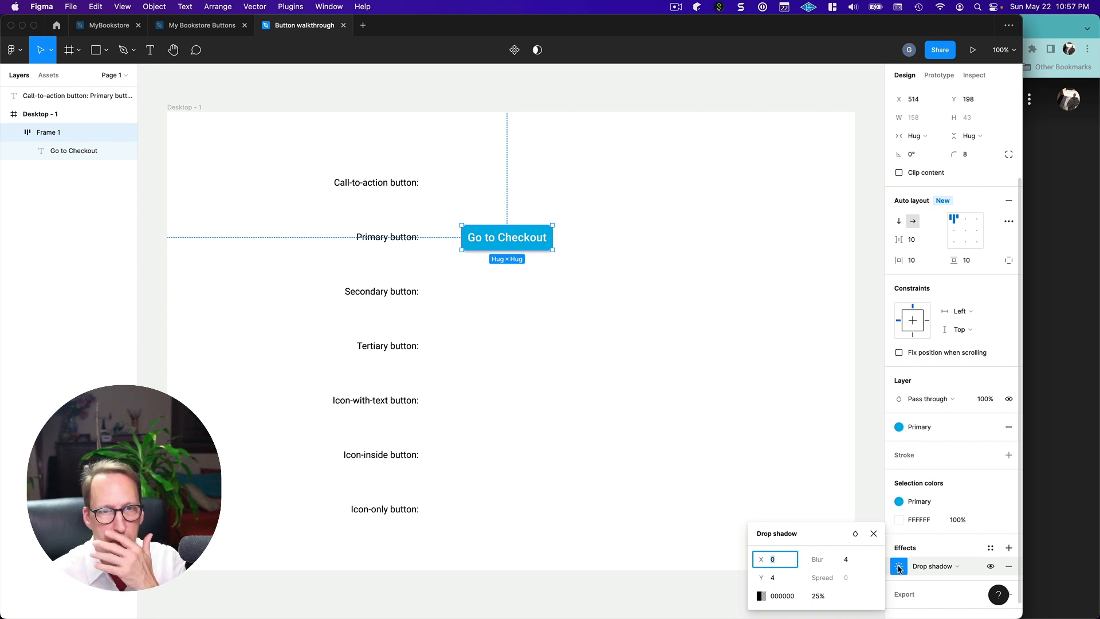
pyautogui.click(845, 563)
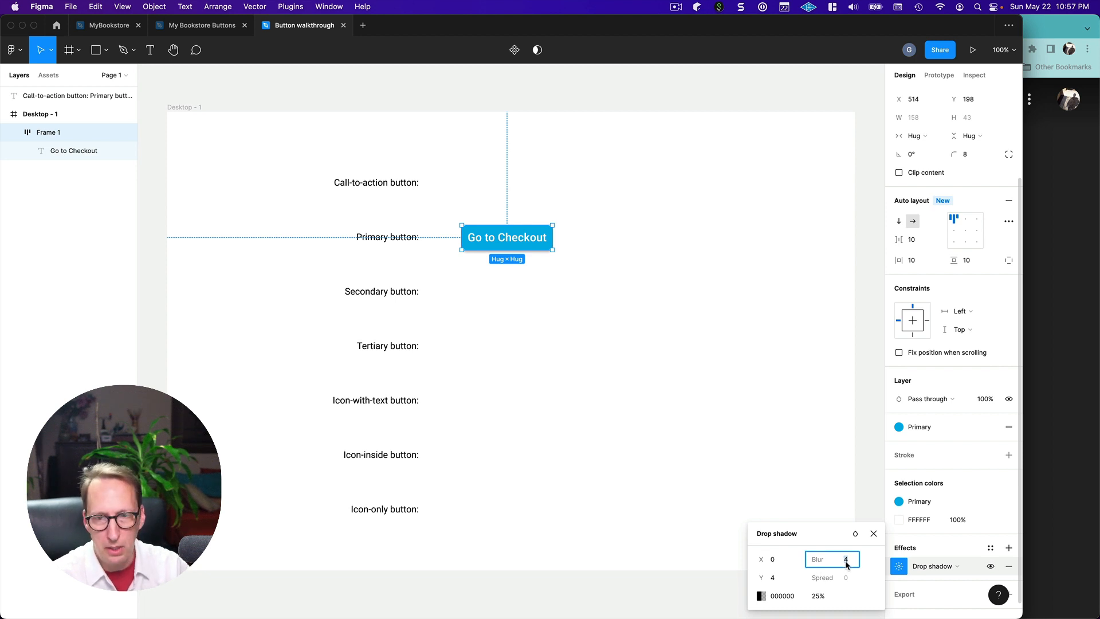
pyautogui.write('2')
pyautogui.press('Return')
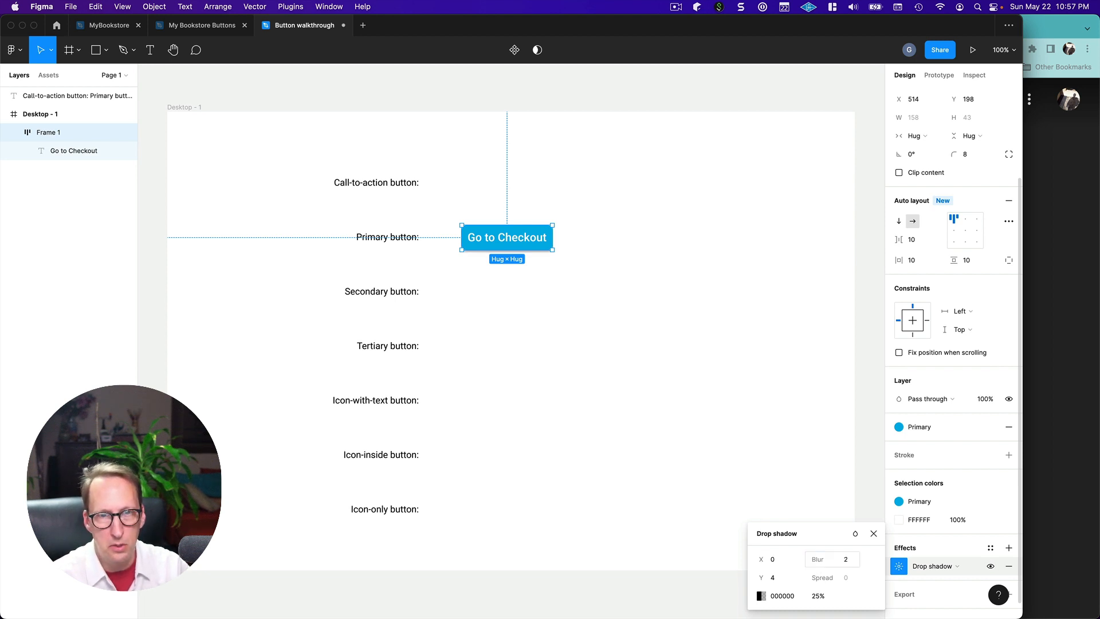
# Step: Set the blur of the "Go to Checkout" button's drop shadow to 5
pyautogui.click(874, 533)
pyautogui.click(678, 442)
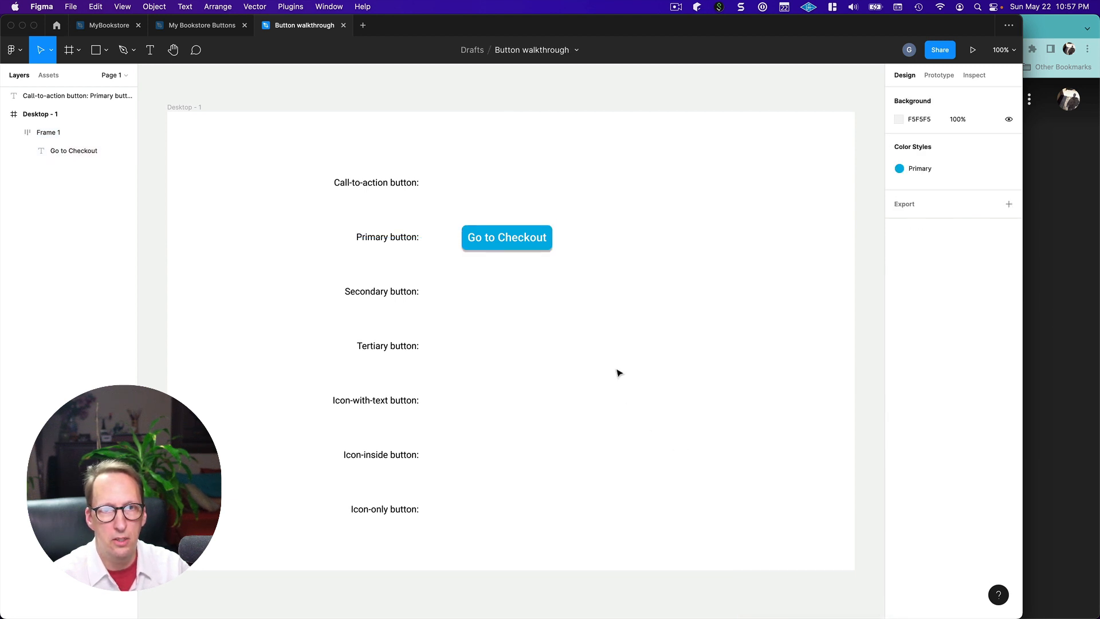
pyautogui.click(498, 243)
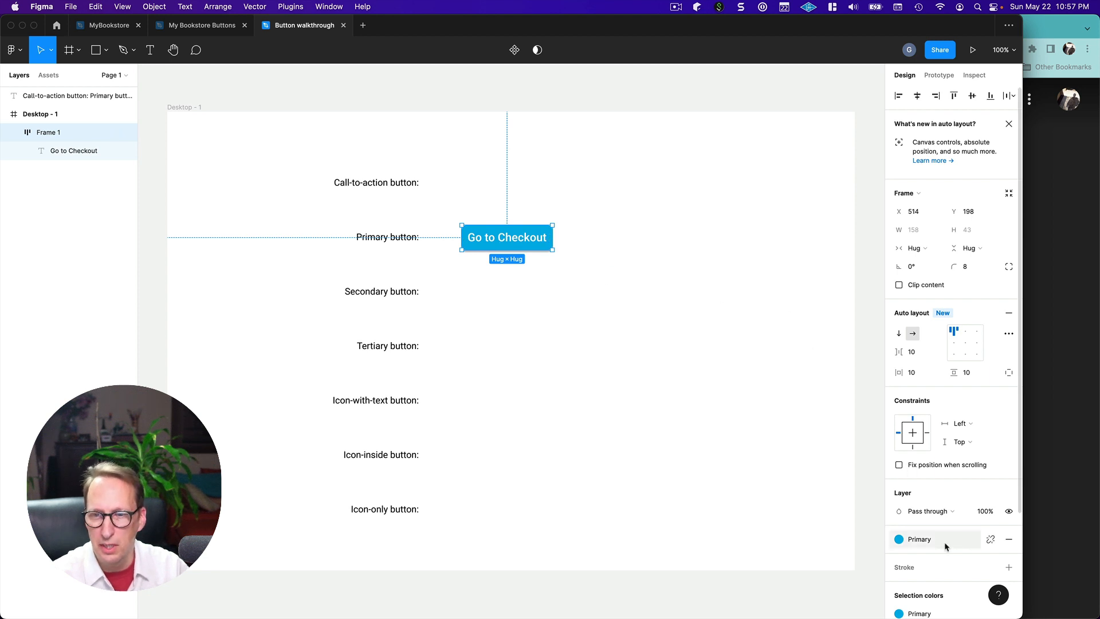
pyautogui.scroll(-3, 945, 573)
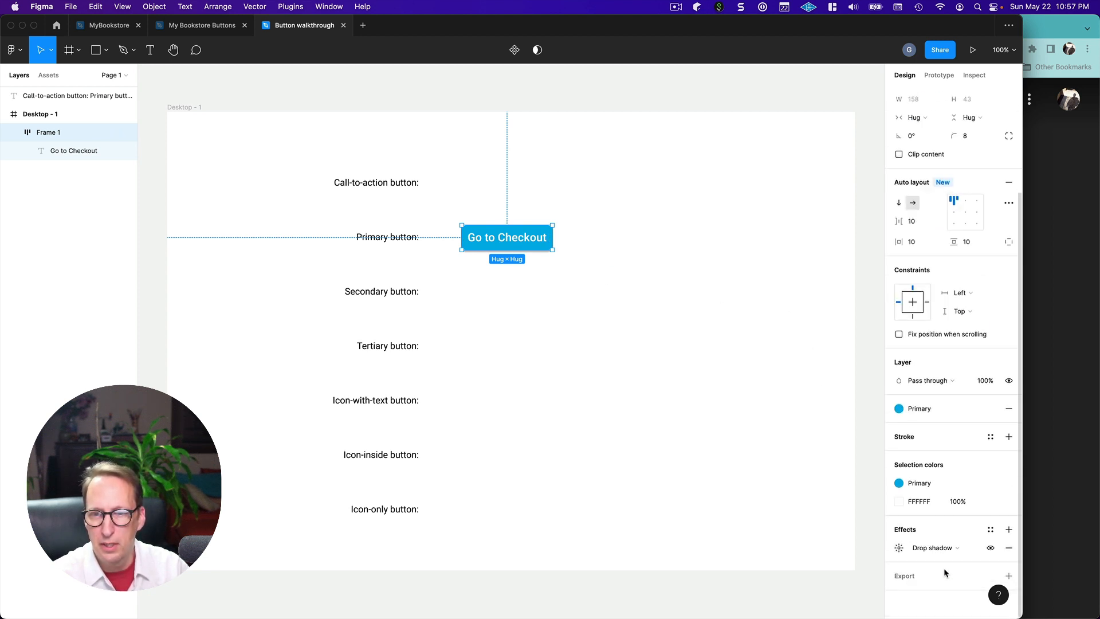
pyautogui.click(899, 549)
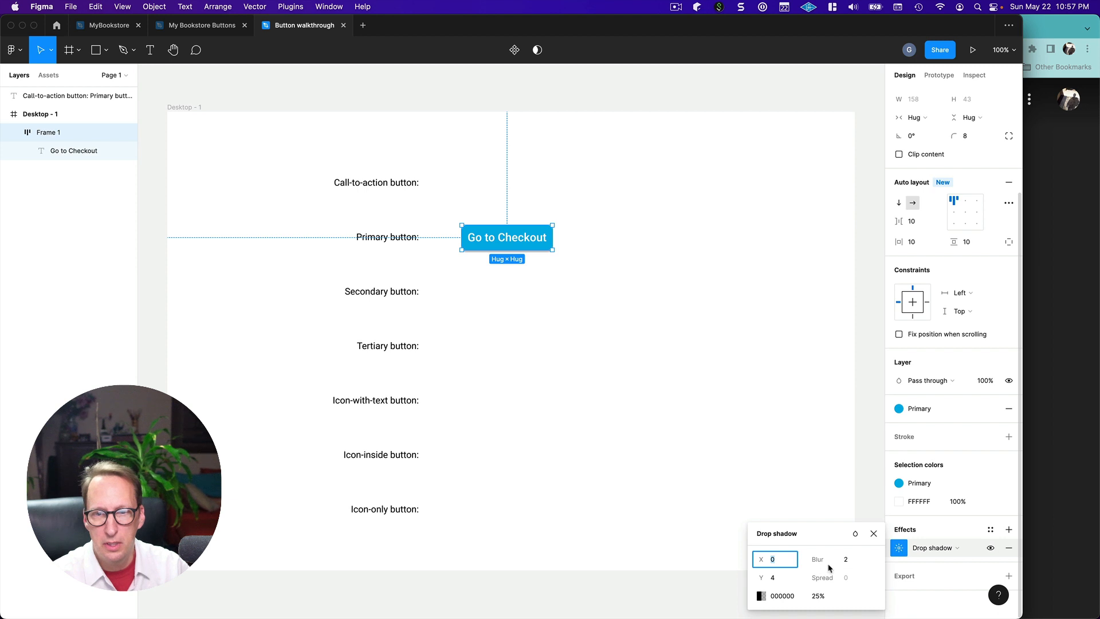
pyautogui.click(845, 559)
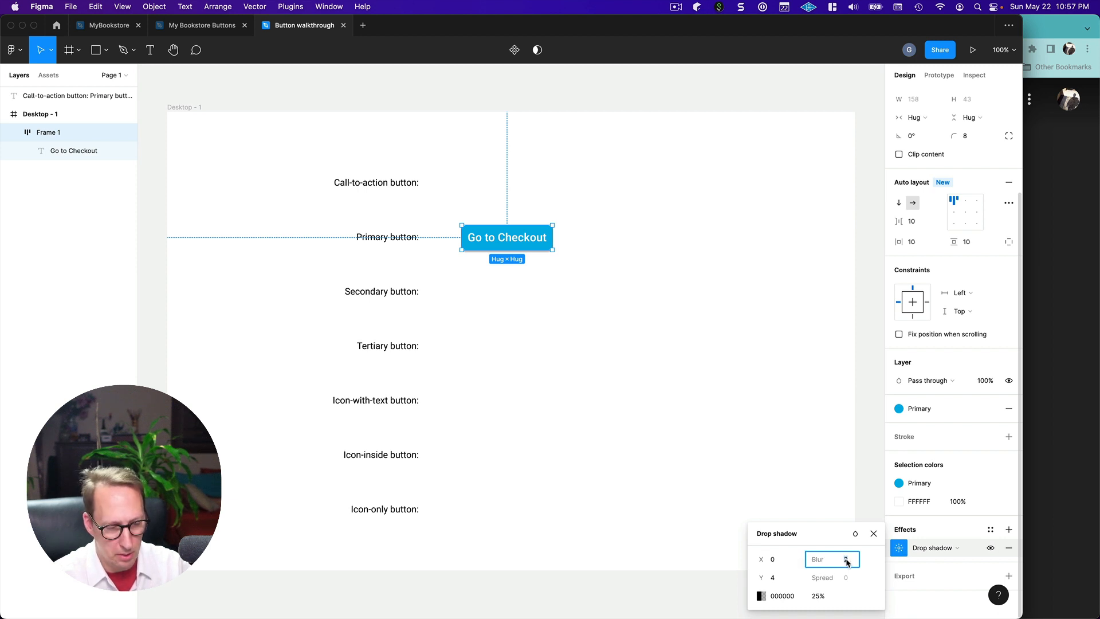
pyautogui.write('5')
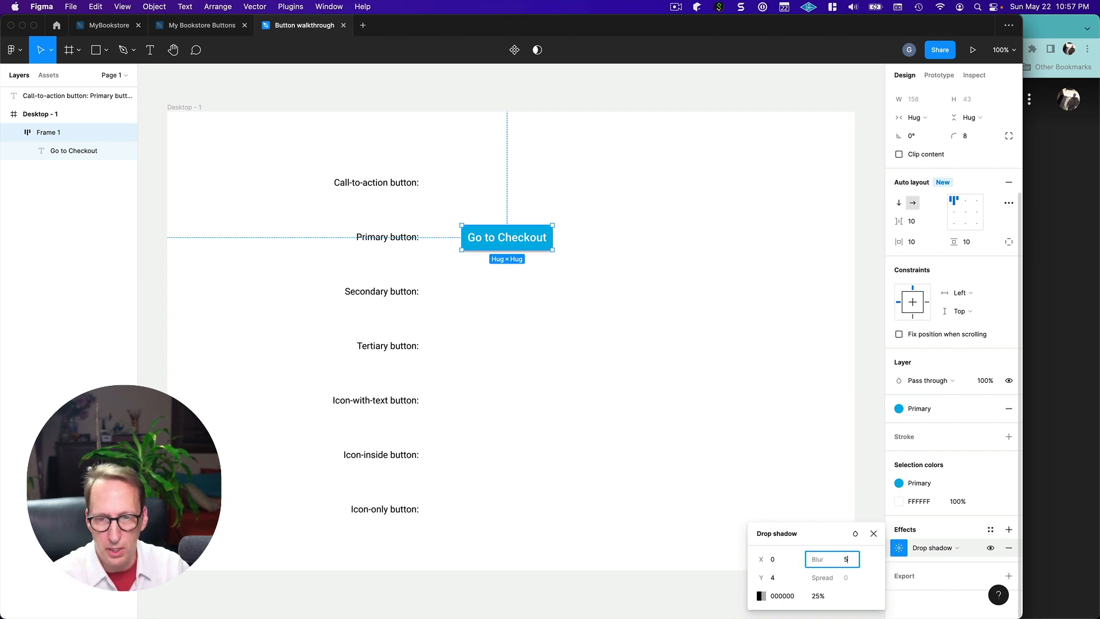
pyautogui.click(703, 499)
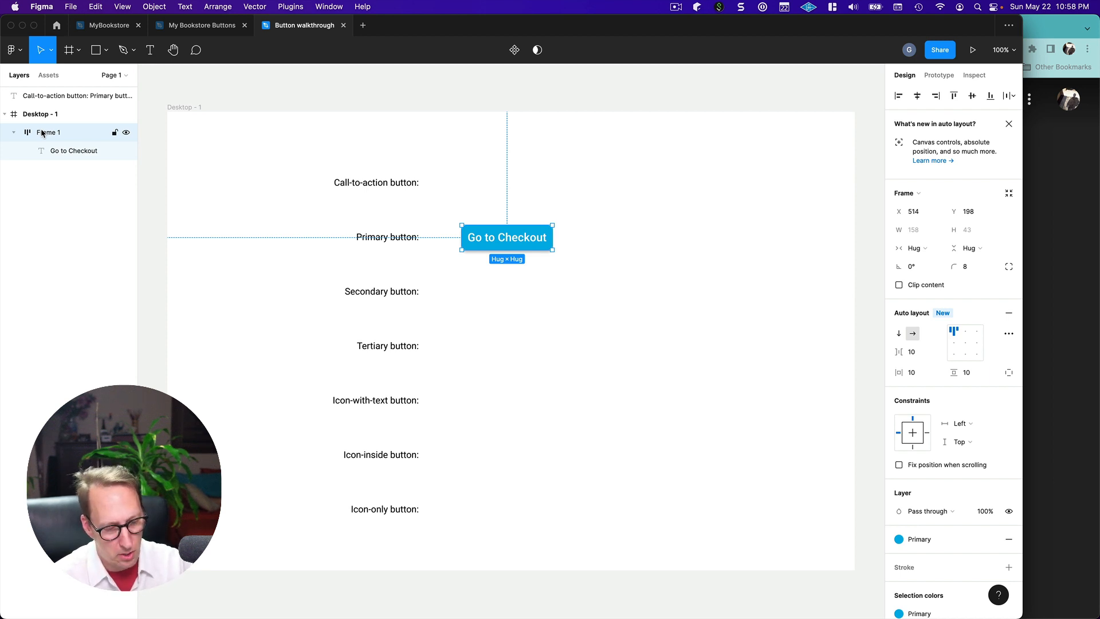
# Step: Duplicate the "Go to Checkout" button and place the copy beside the "Secondary button:" label, at about X 514, Y 296
pyautogui.press('super+c')
pyautogui.press('super+v')
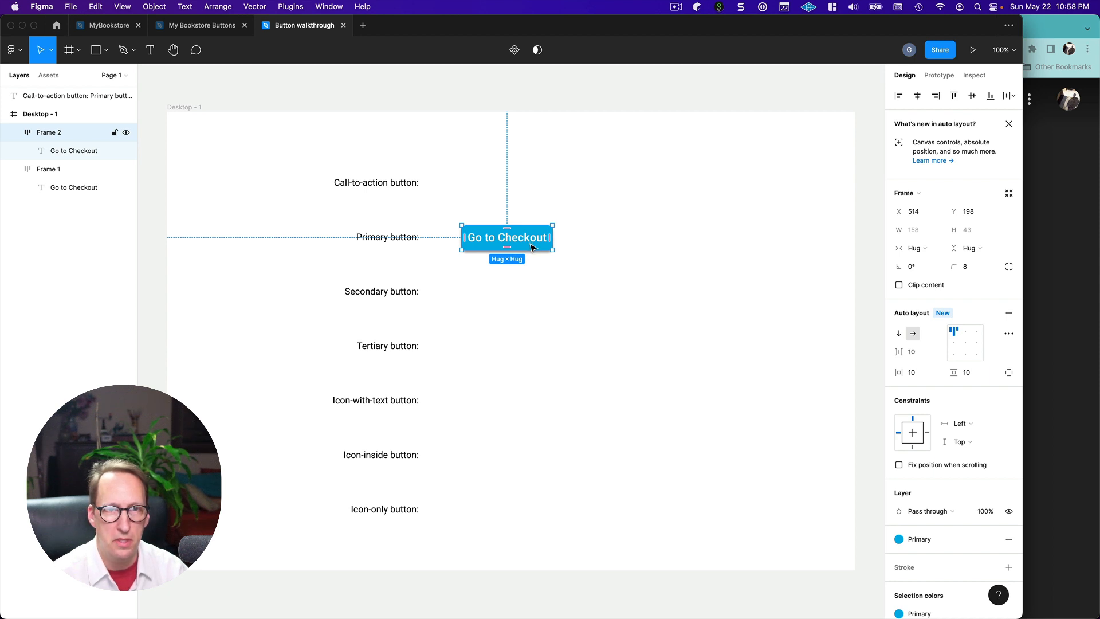
pyautogui.moveTo(532, 248); pyautogui.dragTo(532, 304)
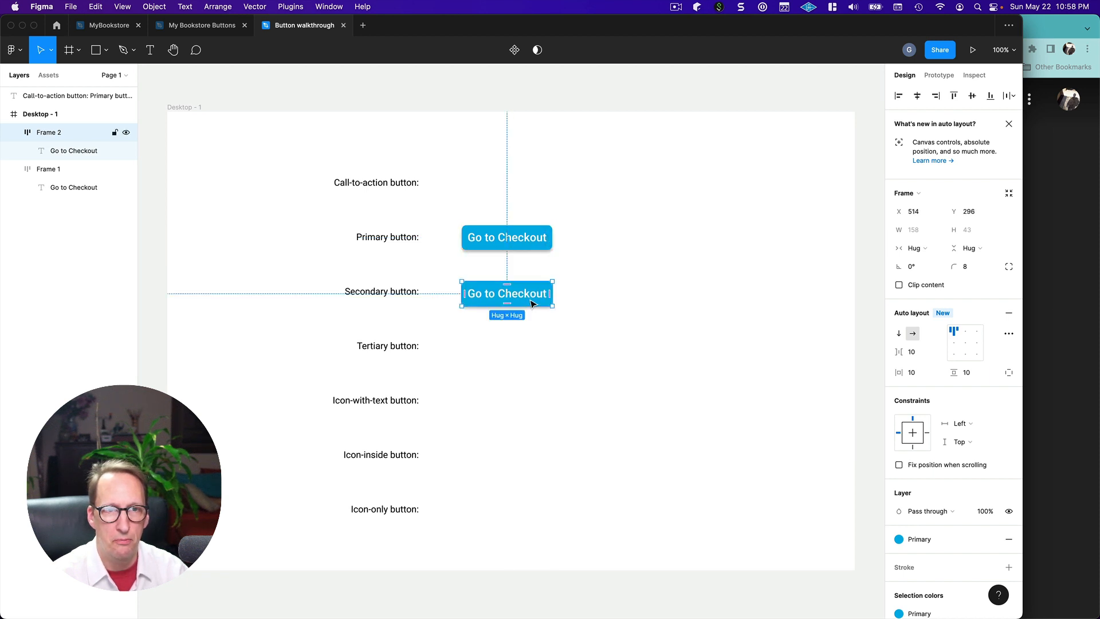
pyautogui.click(600, 321)
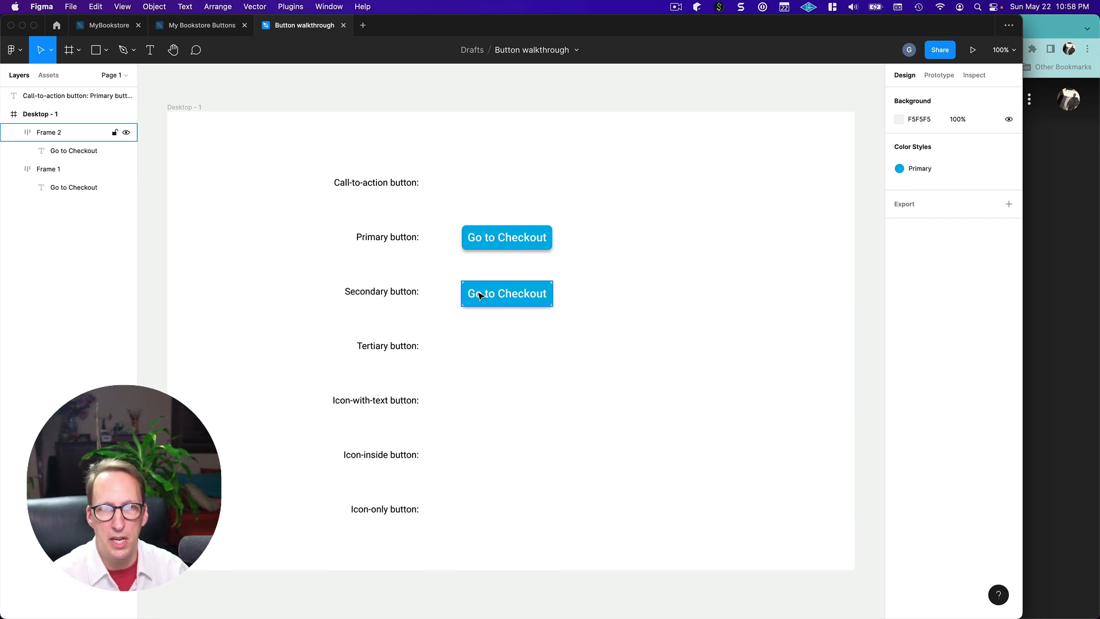
# Step: Check the secondary button wording in the PDF and replace "Checkout" with "Shopping" in the copied button's text
pyautogui.press('super+Tab')
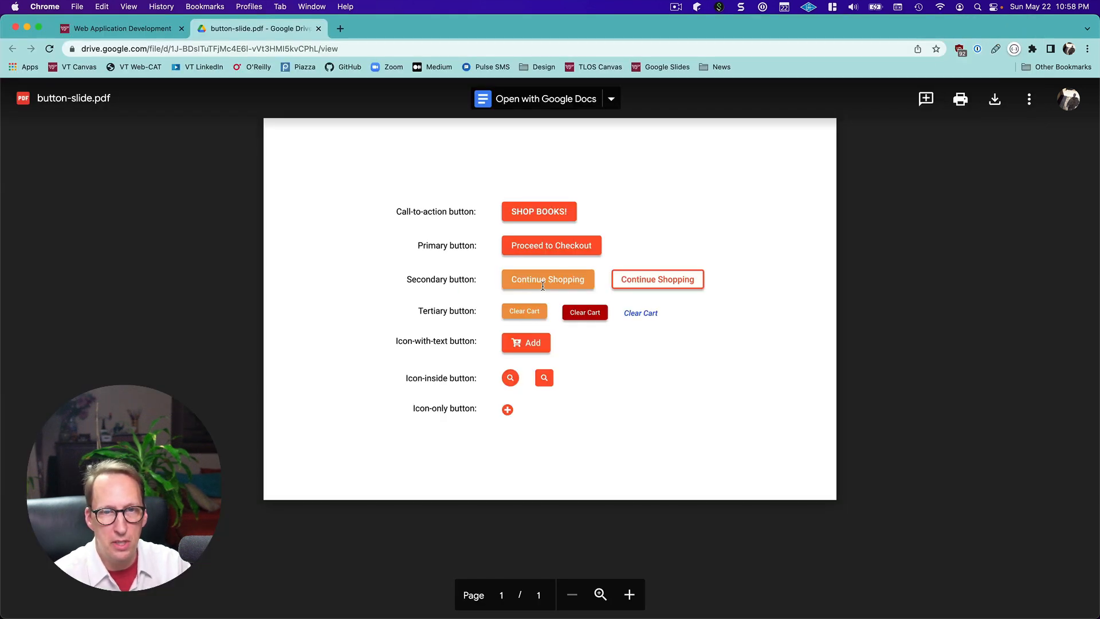
pyautogui.press('super+Tab')
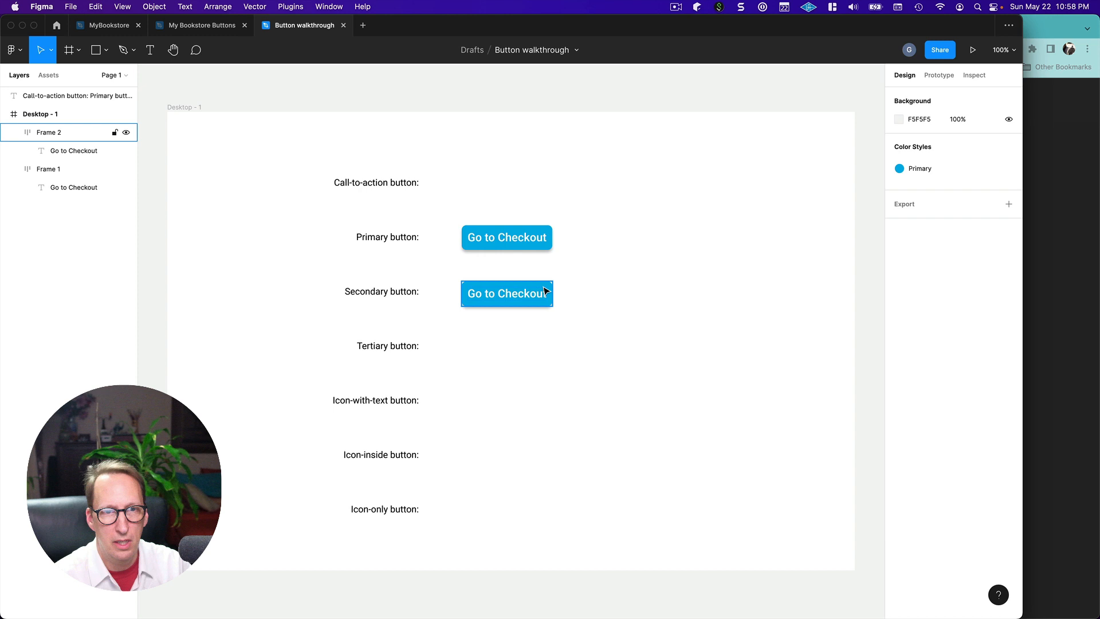
pyautogui.click(478, 298)
pyautogui.doubleClick(478, 298)
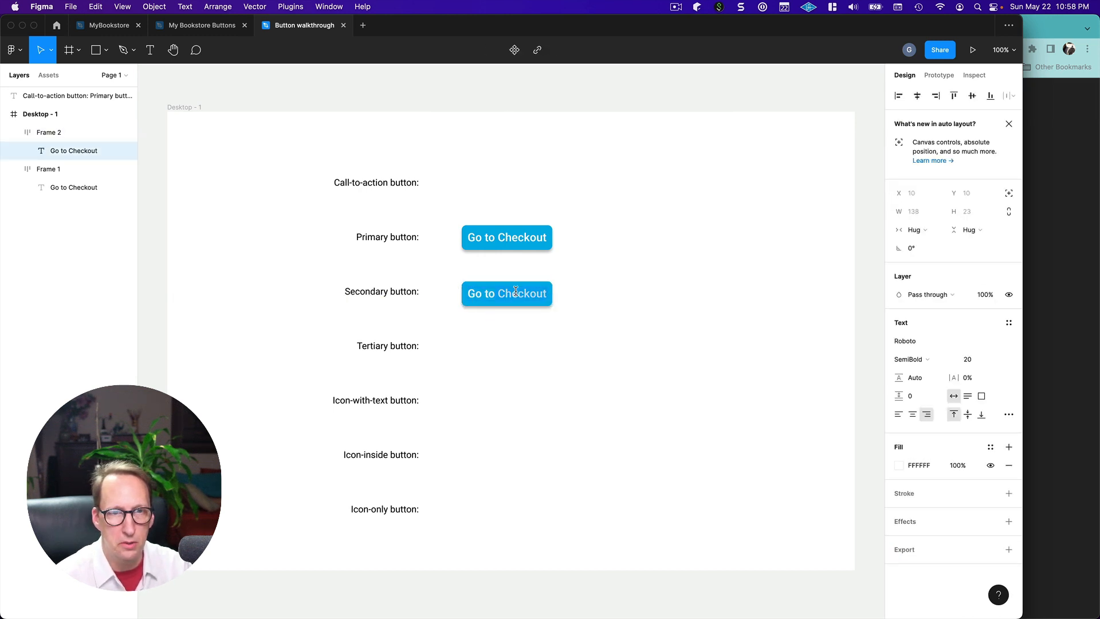
pyautogui.click(515, 292)
pyautogui.doubleClick(515, 291)
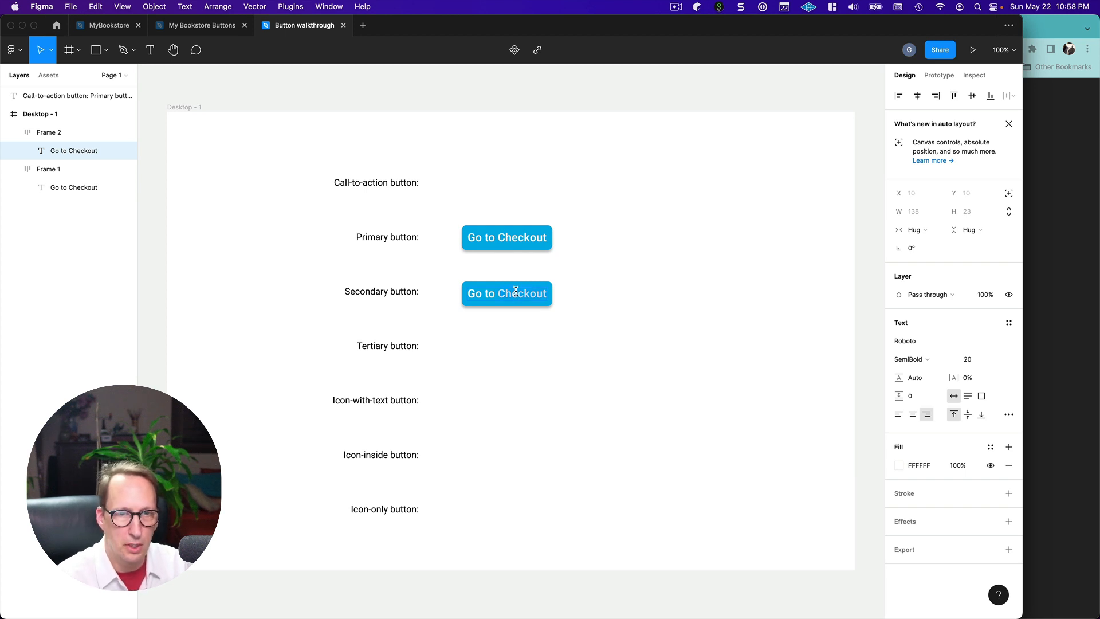
pyautogui.write('Sh')
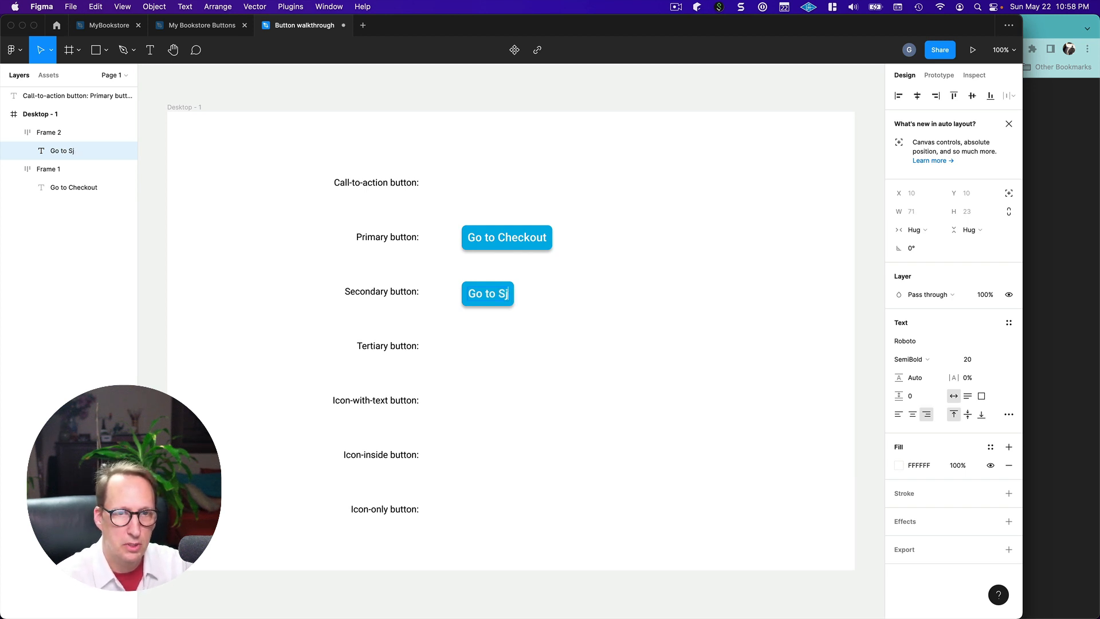
pyautogui.write('opping')
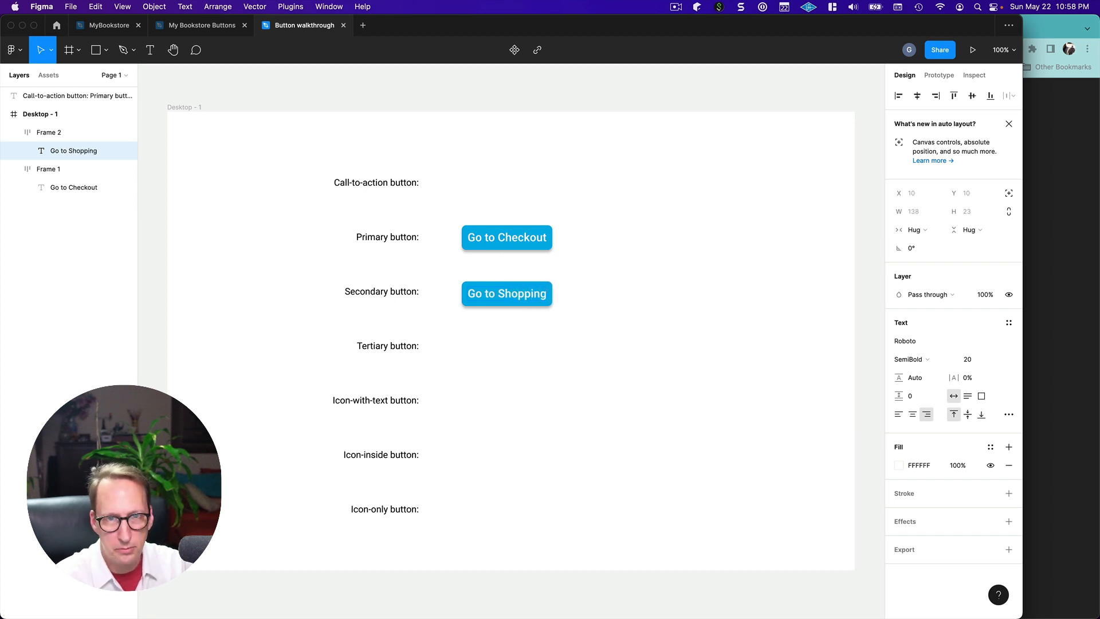
pyautogui.press('BackSpace')
pyautogui.press('BackSpace')
pyautogui.press('BackSpace')
pyautogui.press('BackSpace')
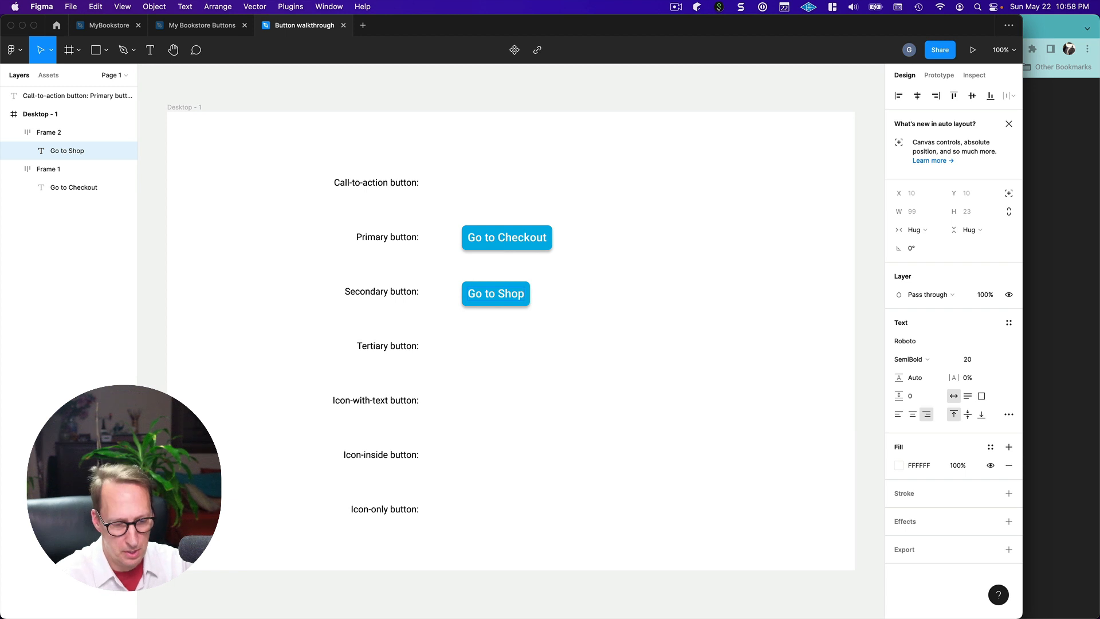
pyautogui.write('ping')
# Step: Replace "Go" with "Back" in the secondary button's text so it reads "Back to Shopping"
pyautogui.click(481, 294)
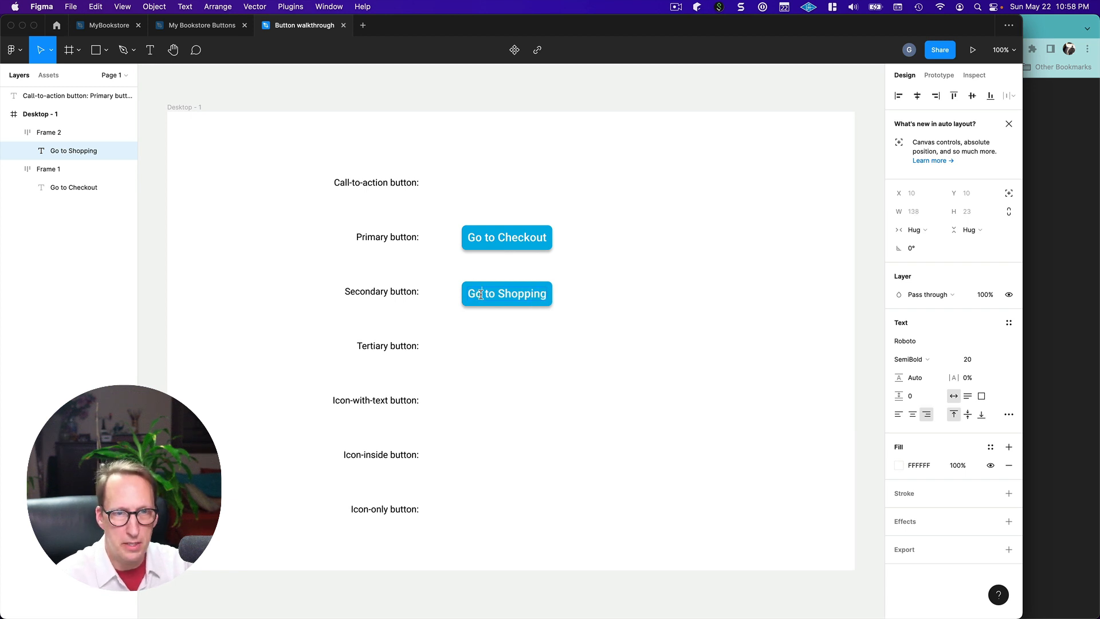
pyautogui.press('BackSpace')
pyautogui.press('BackSpace')
pyautogui.write('Back')
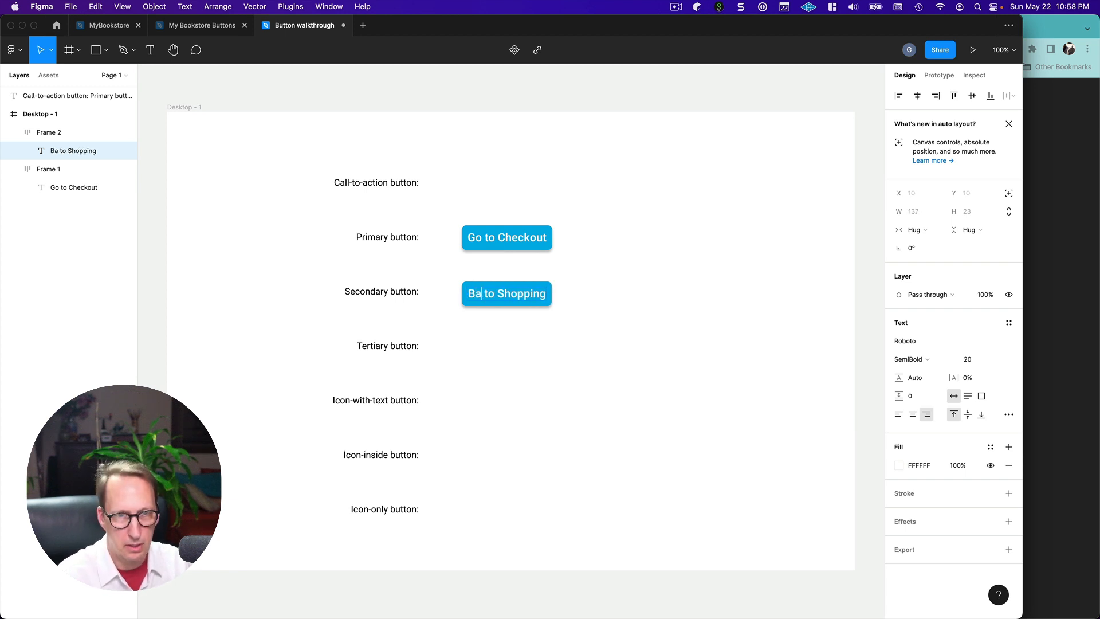
pyautogui.press('Escape')
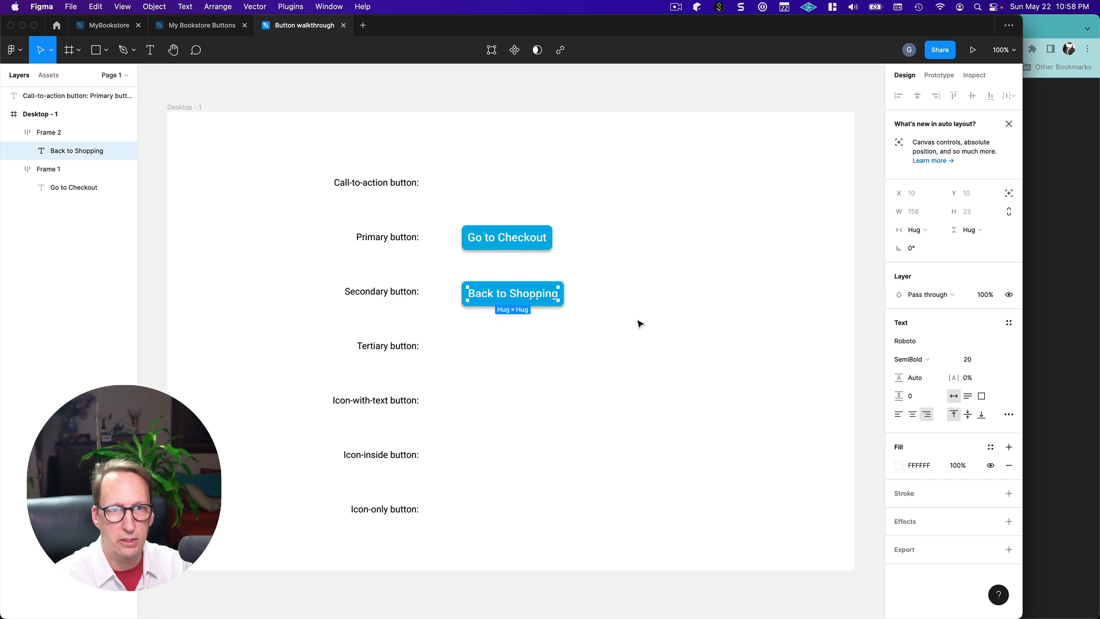
# Step: Move the "Back to Shopping" button to about X 511, Y 294 and review the secondary button examples in the PDF
pyautogui.click(601, 334)
pyautogui.moveTo(537, 303); pyautogui.dragTo(532, 297)
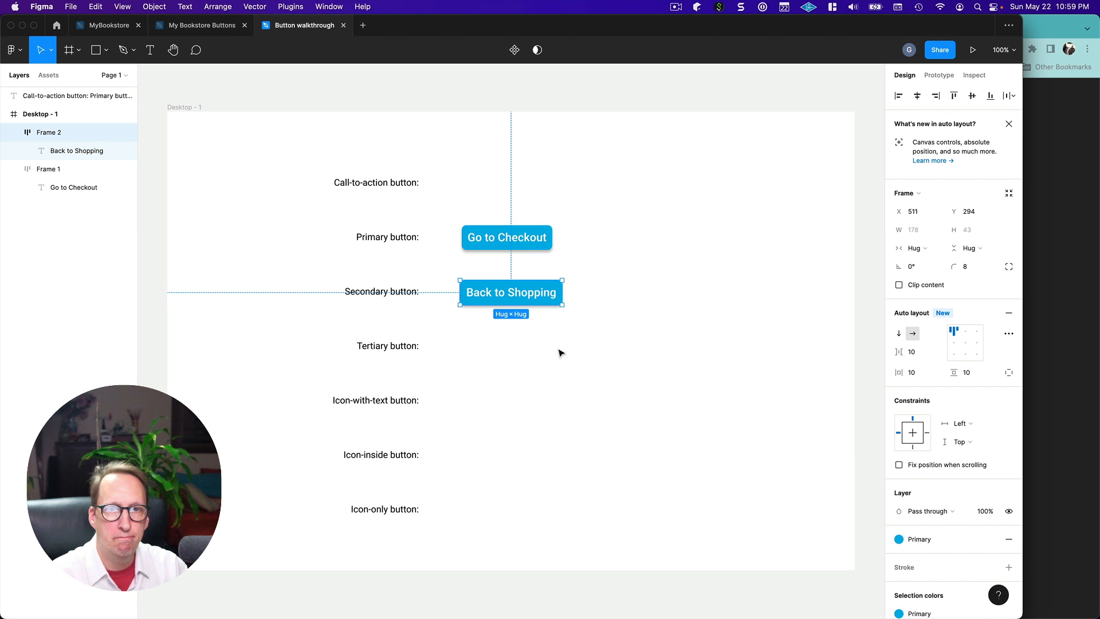
pyautogui.press('super+Tab')
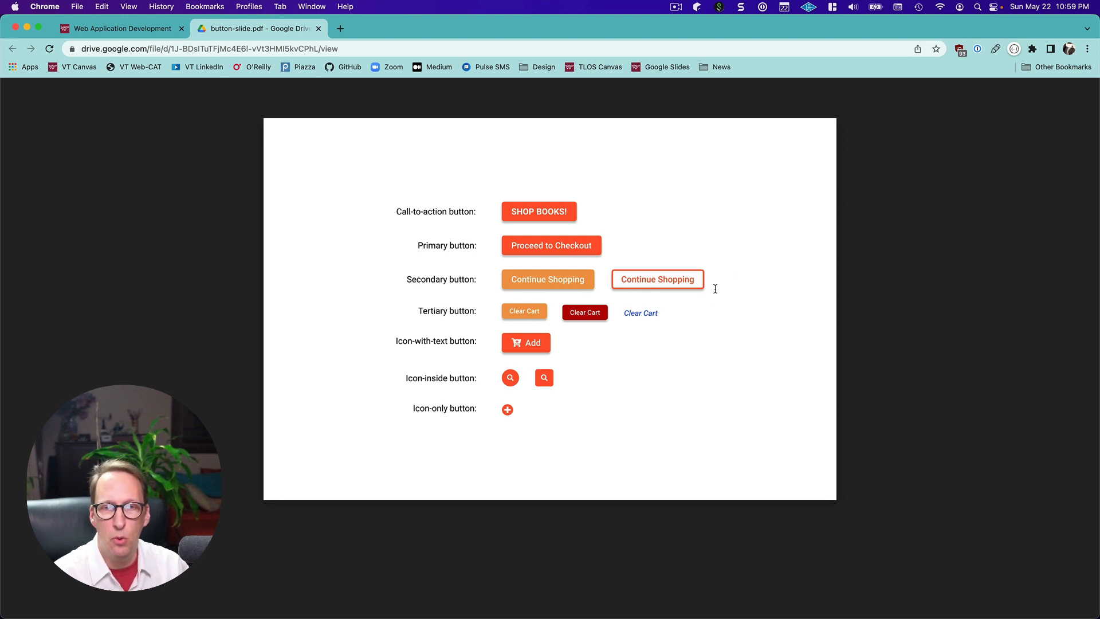
pyautogui.press('super+Tab')
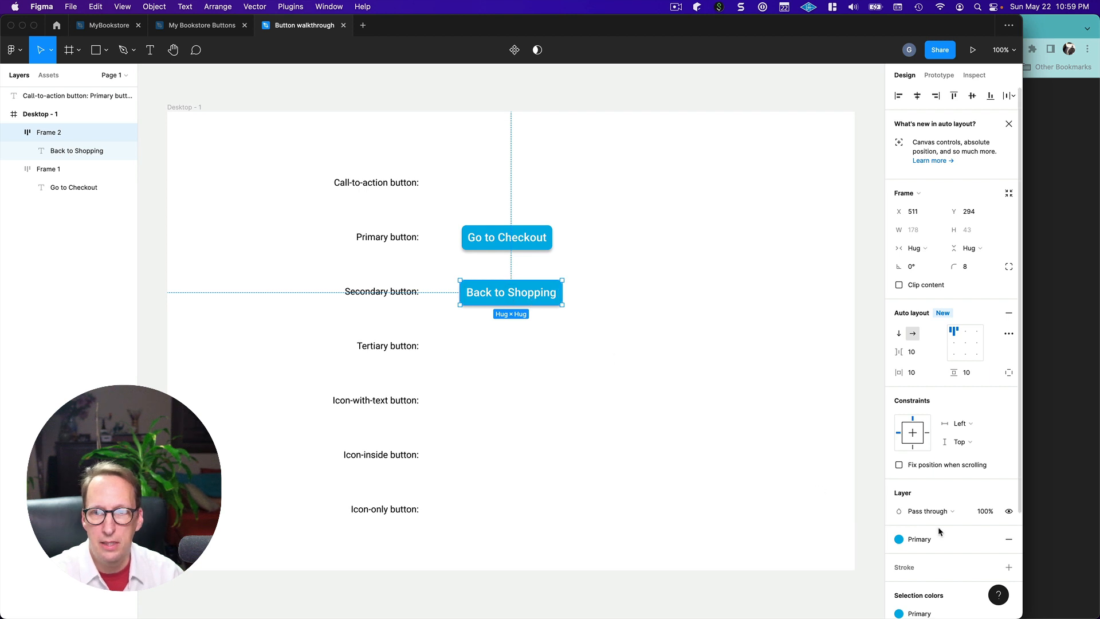
pyautogui.scroll(-5, 938, 532)
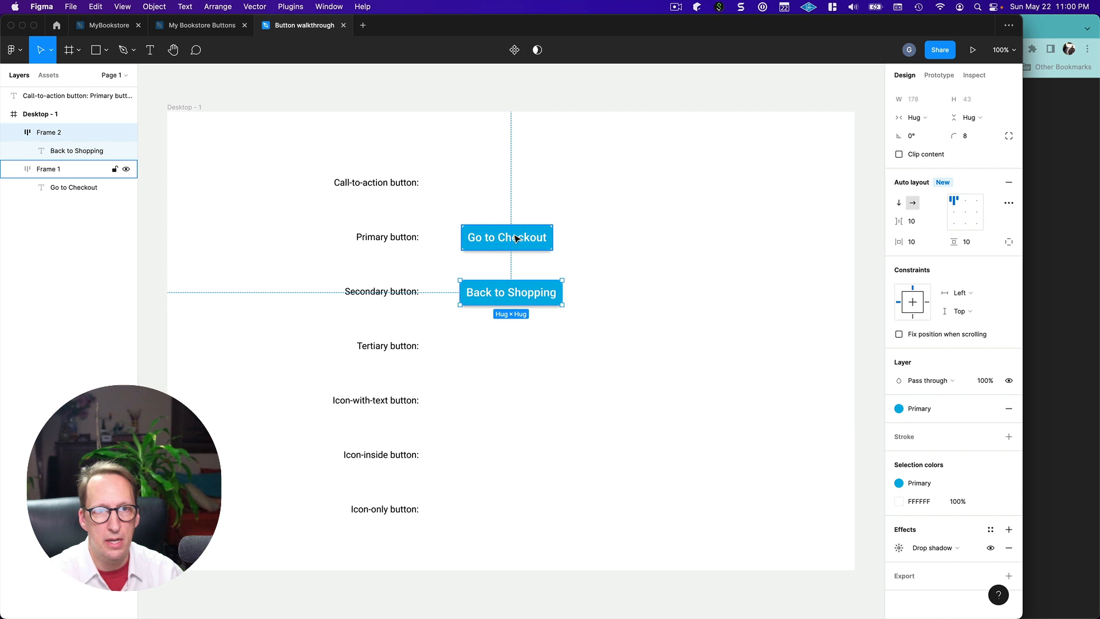
pyautogui.click(899, 483)
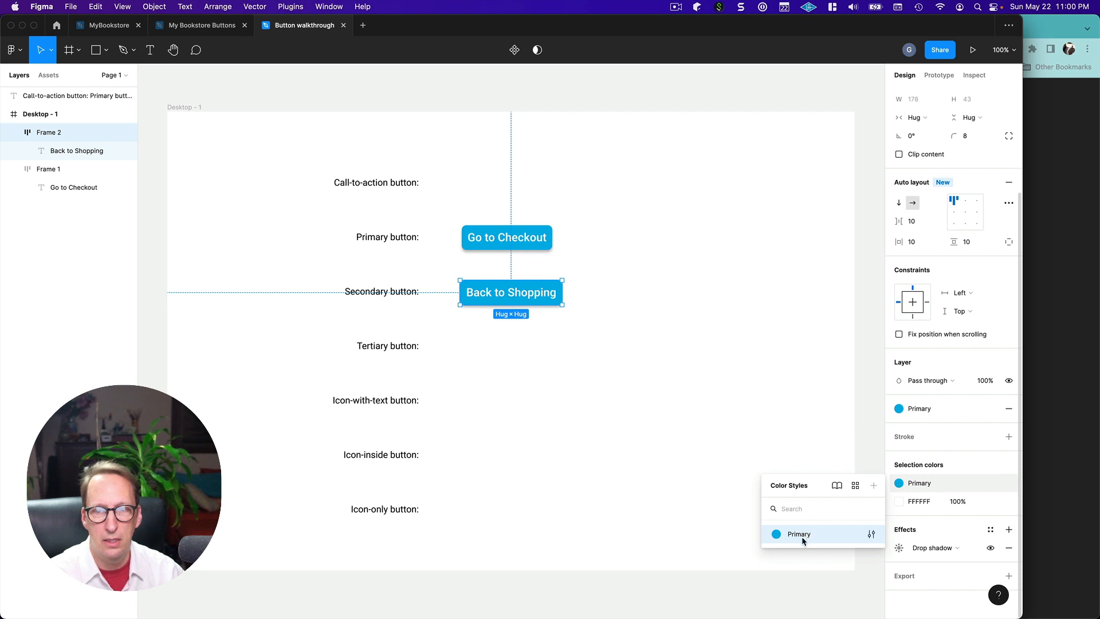
pyautogui.click(871, 535)
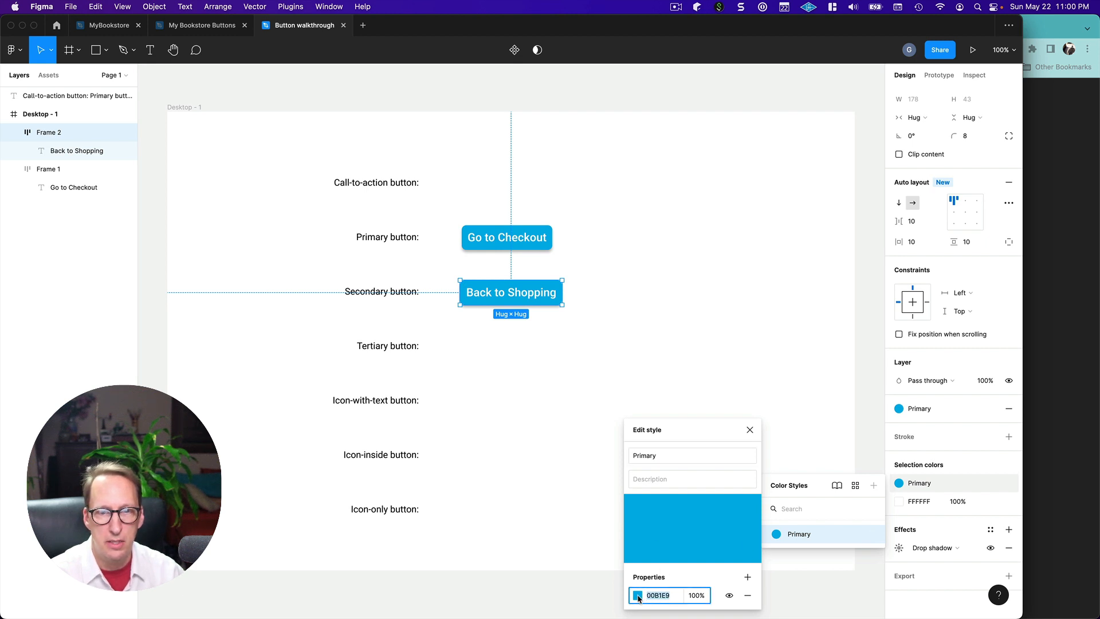
pyautogui.click(637, 595)
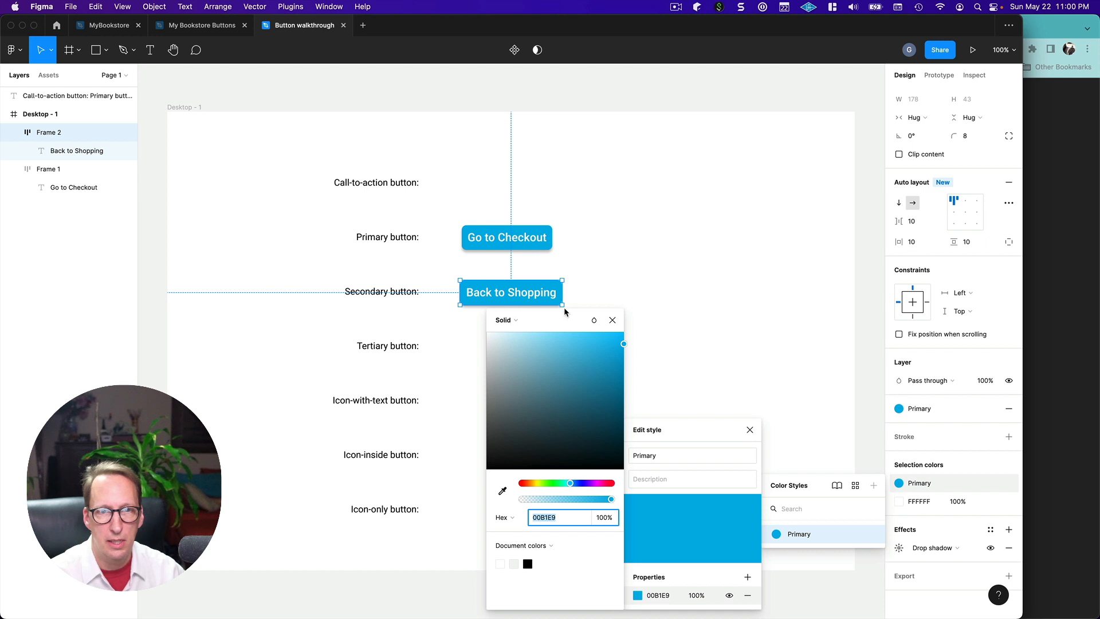
pyautogui.moveTo(565, 321); pyautogui.dragTo(560, 358)
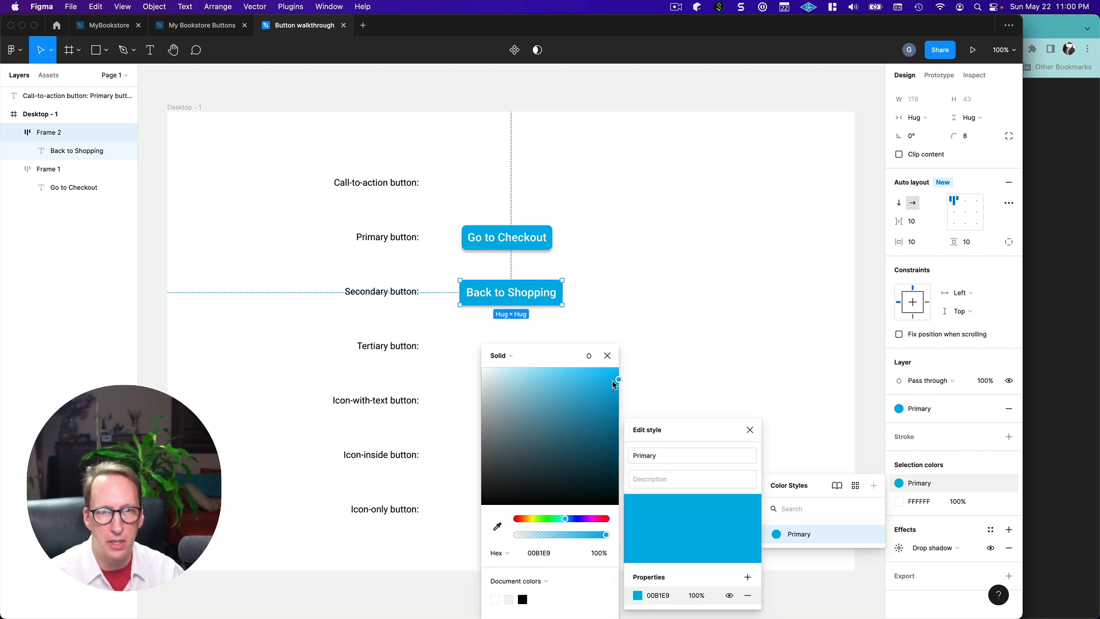
pyautogui.moveTo(618, 379)
pyautogui.mouseDown()
pyautogui.moveTo(530, 433)
pyautogui.moveTo(621, 377)
pyautogui.mouseUp()
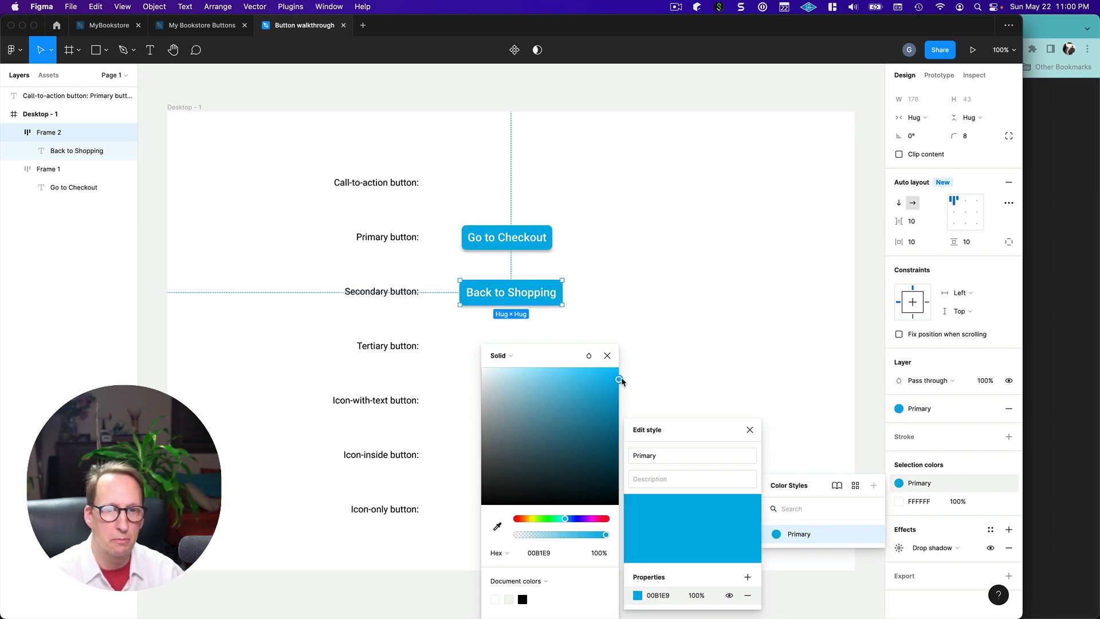
pyautogui.click(607, 355)
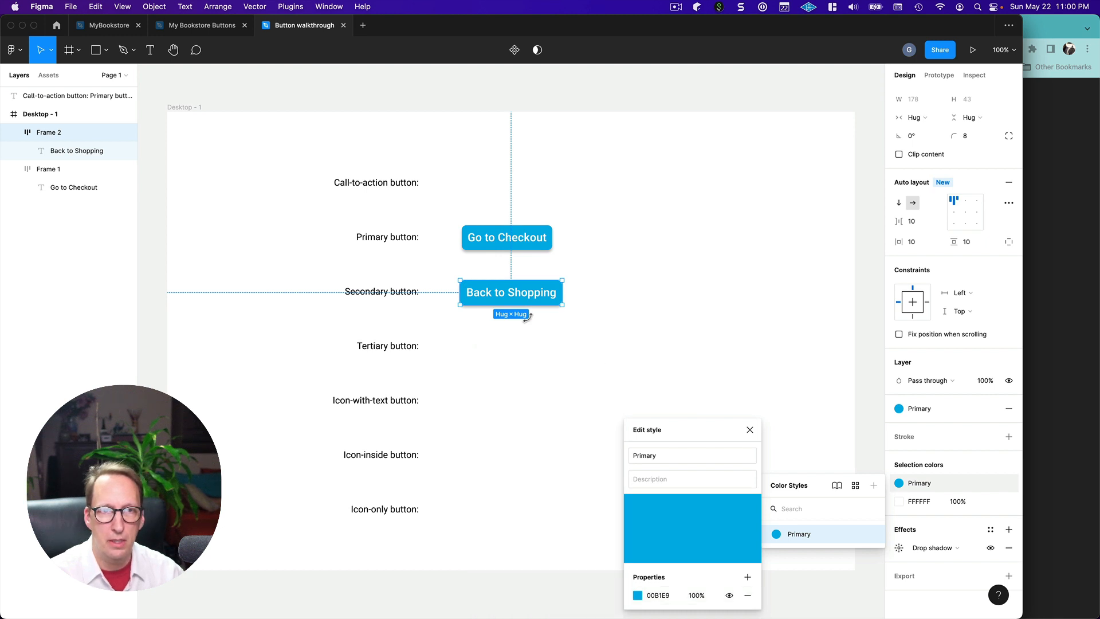
pyautogui.click(749, 430)
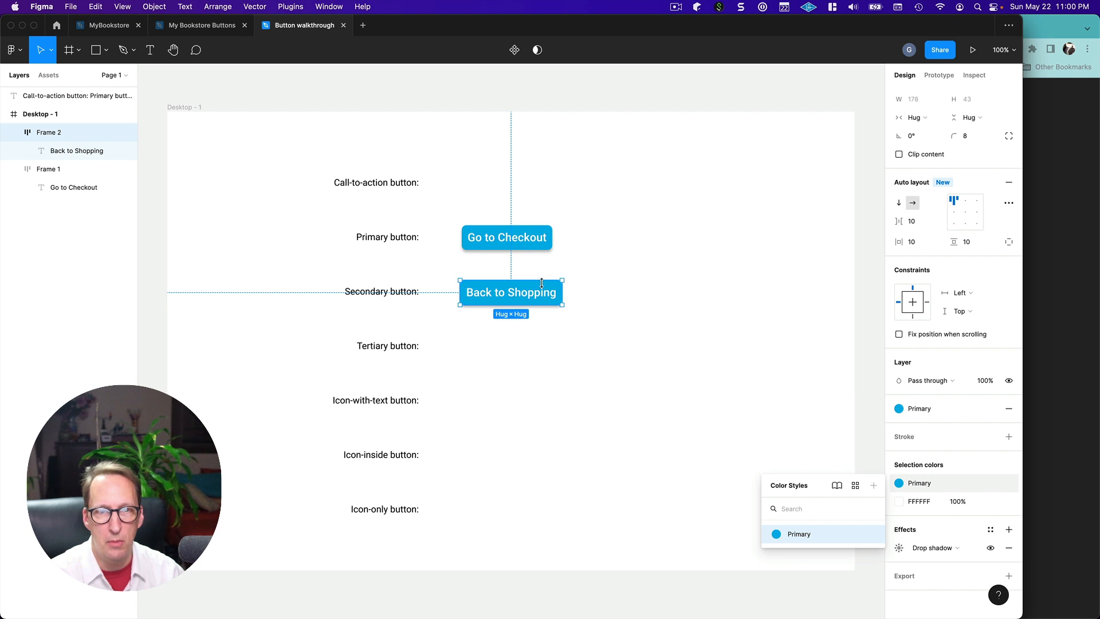
pyautogui.click(588, 338)
# Step: Detach the Primary color style from the "Back to Shopping" button and recolor its fill to teal 28CCC2
pyautogui.click(545, 303)
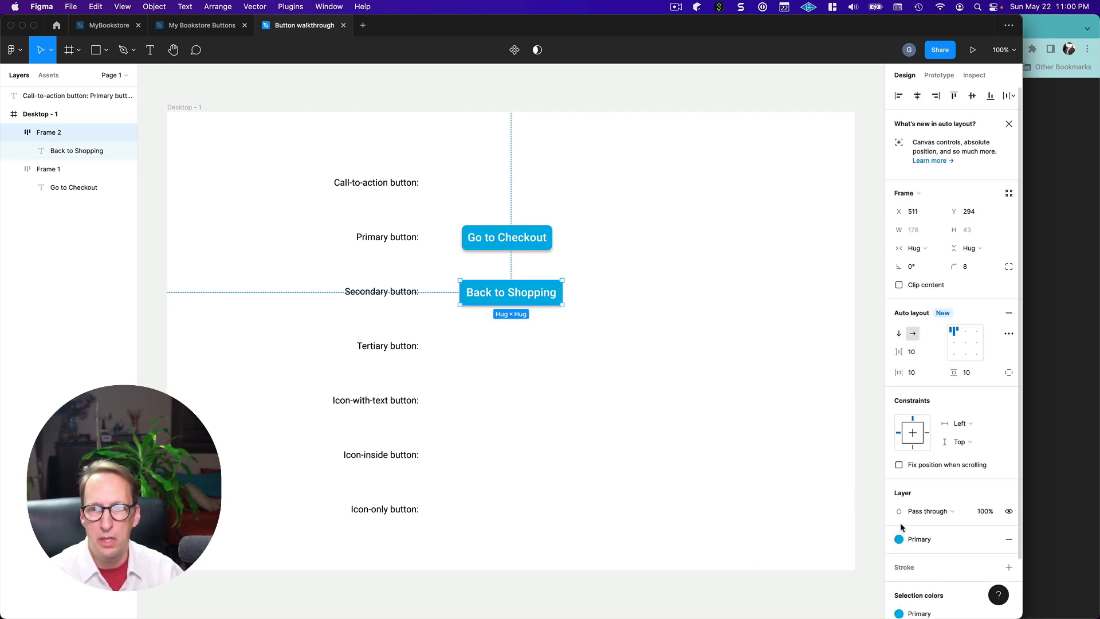
pyautogui.scroll(-5, 928, 546)
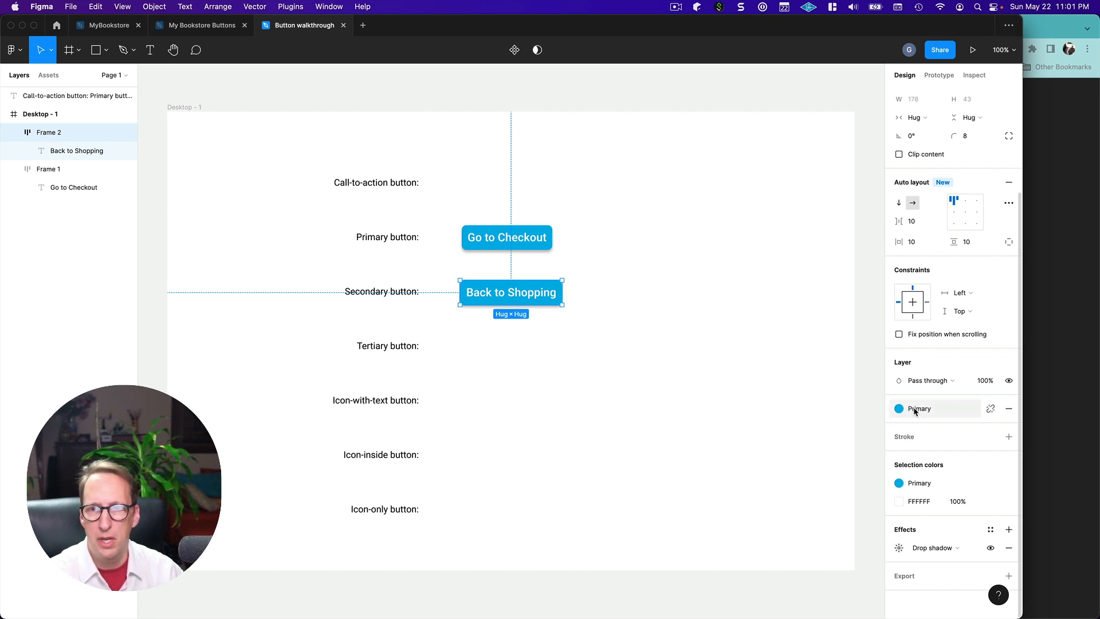
pyautogui.click(990, 409)
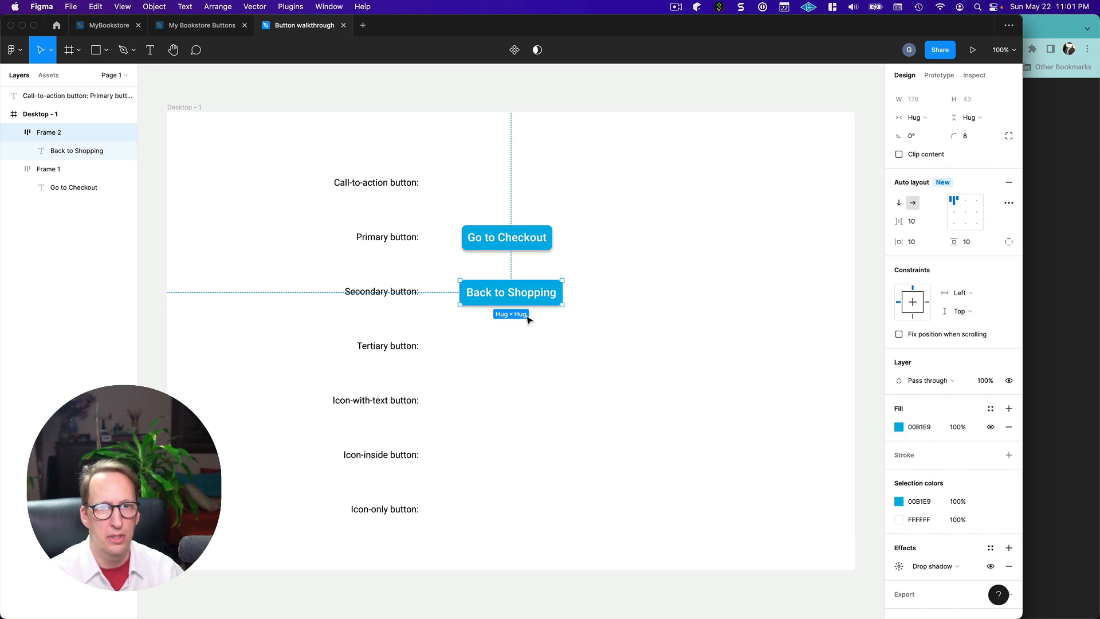
pyautogui.click(899, 427)
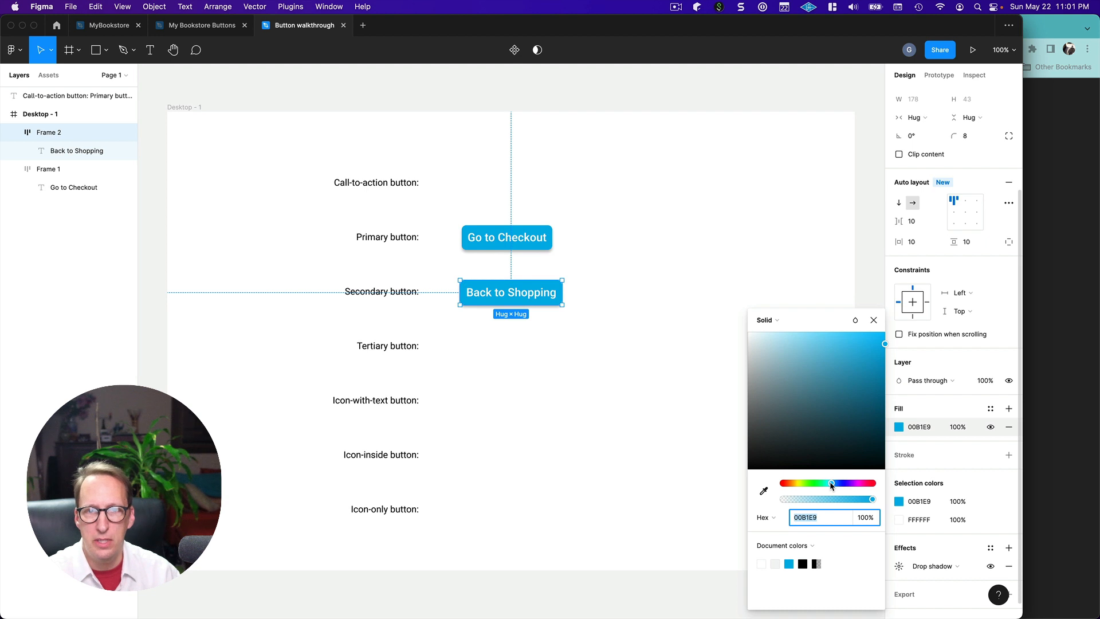
pyautogui.moveTo(831, 482); pyautogui.dragTo(827, 482)
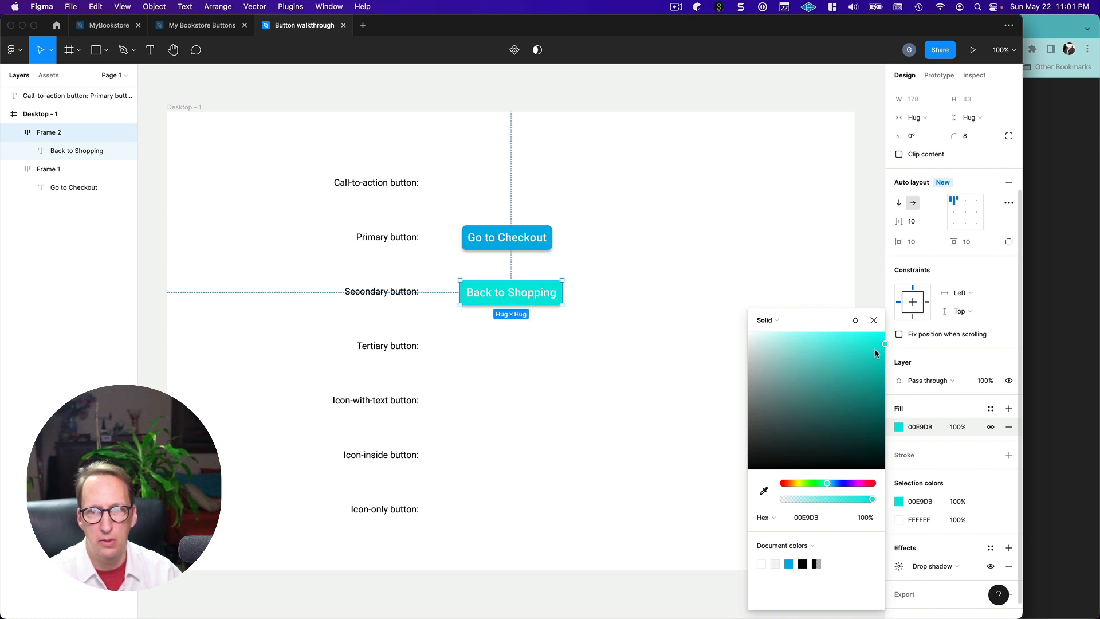
pyautogui.moveTo(884, 345); pyautogui.dragTo(858, 358)
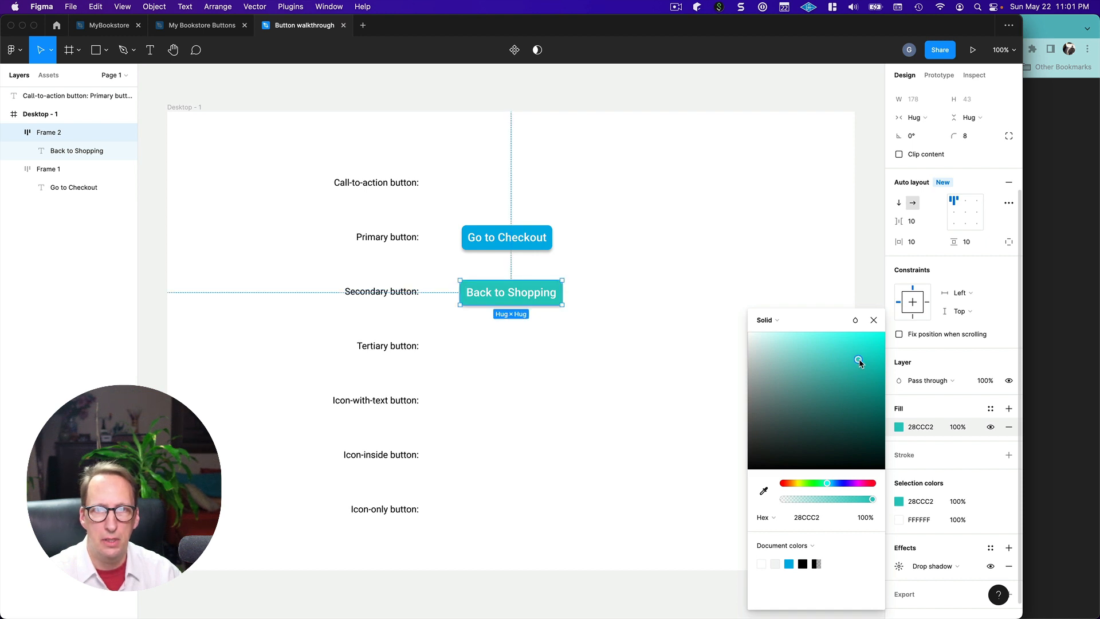
pyautogui.click(874, 321)
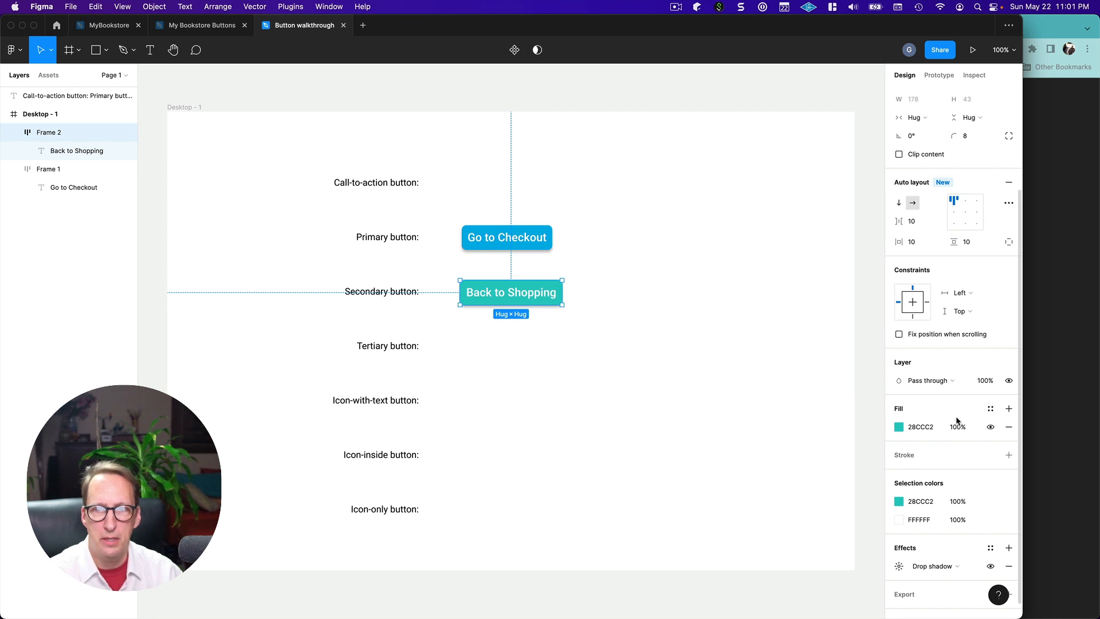
# Step: Create a color style named "Secondary" from the "Back to Shopping" button's teal fill and deselect the button
pyautogui.click(991, 410)
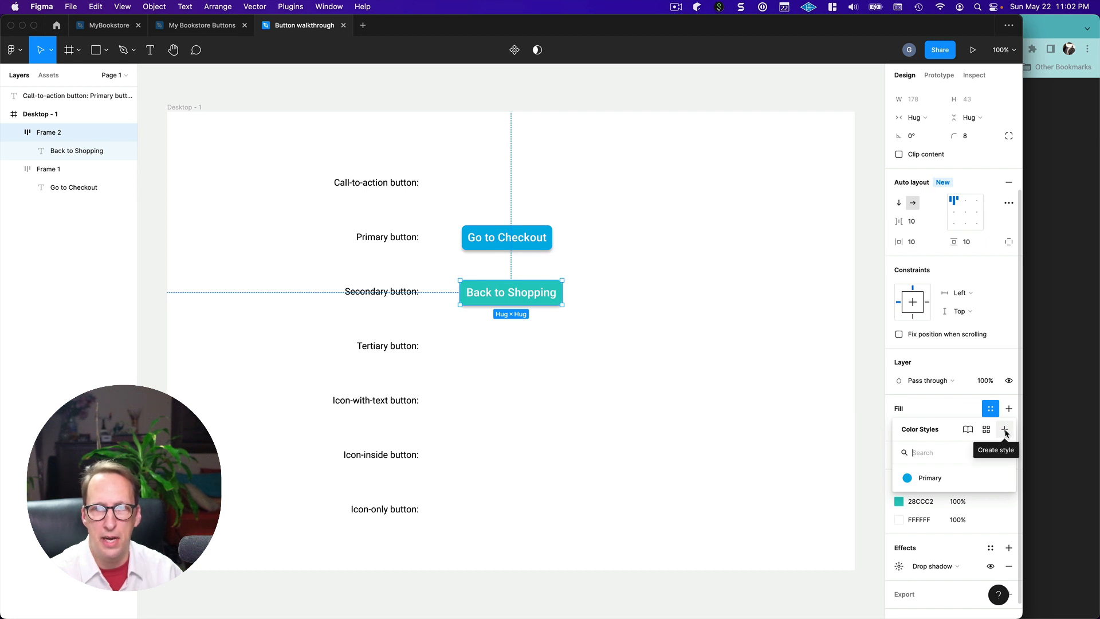
pyautogui.click(1004, 430)
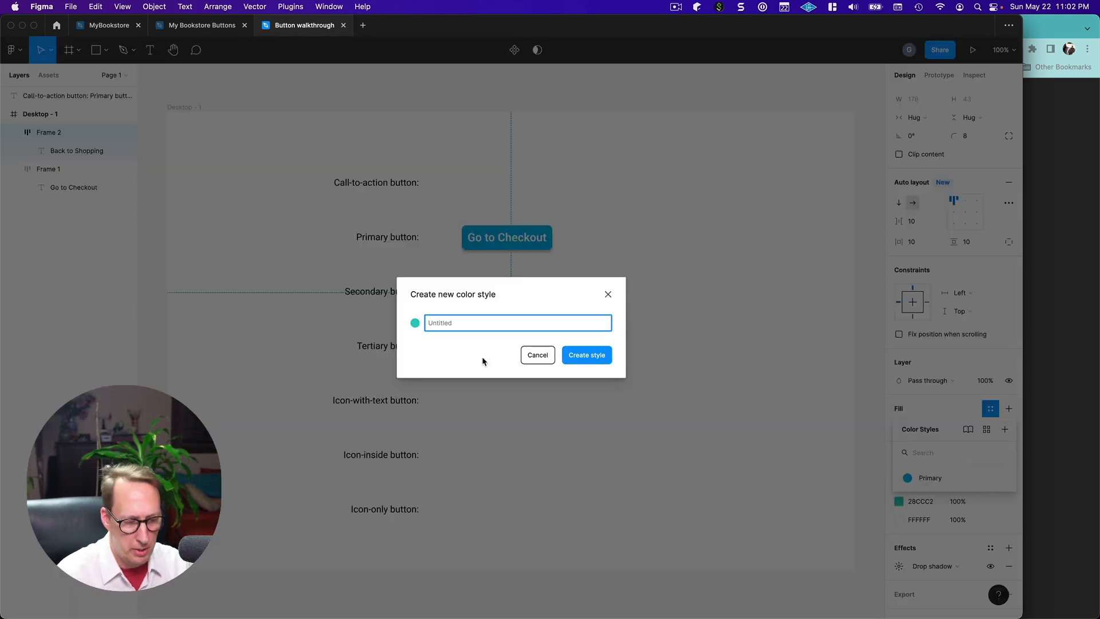
pyautogui.write('Second')
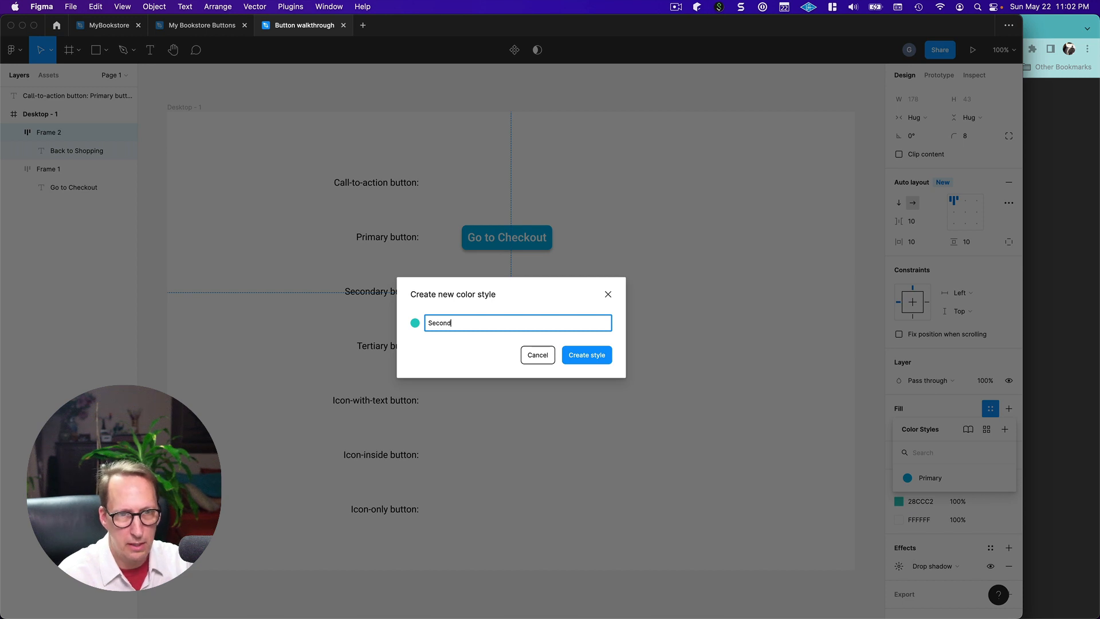
pyautogui.write('af')
pyautogui.write('ry')
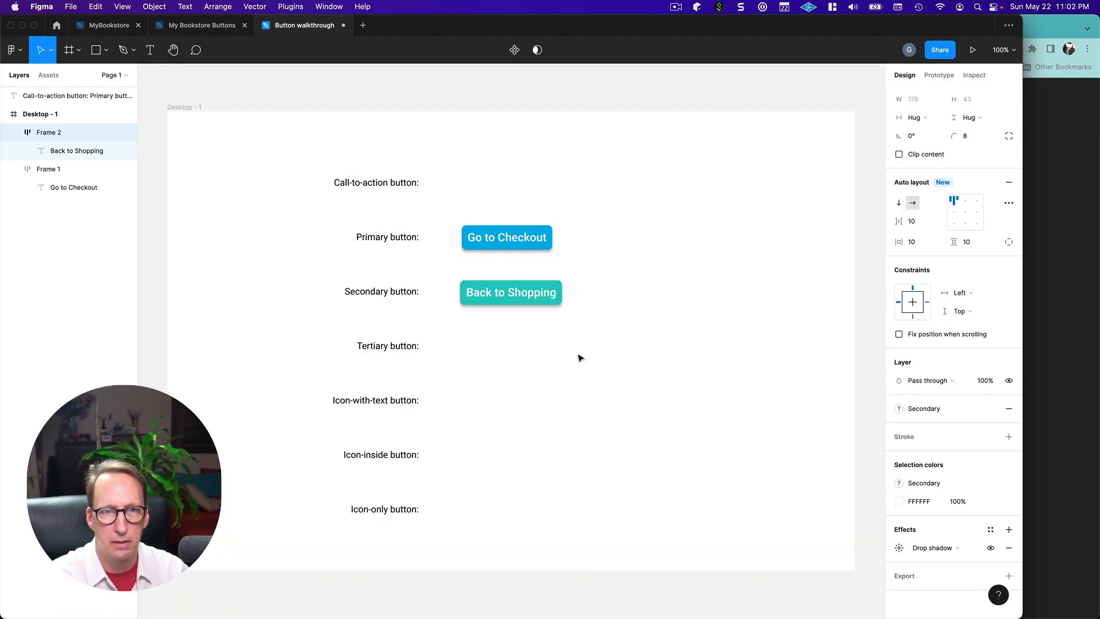
pyautogui.click(578, 356)
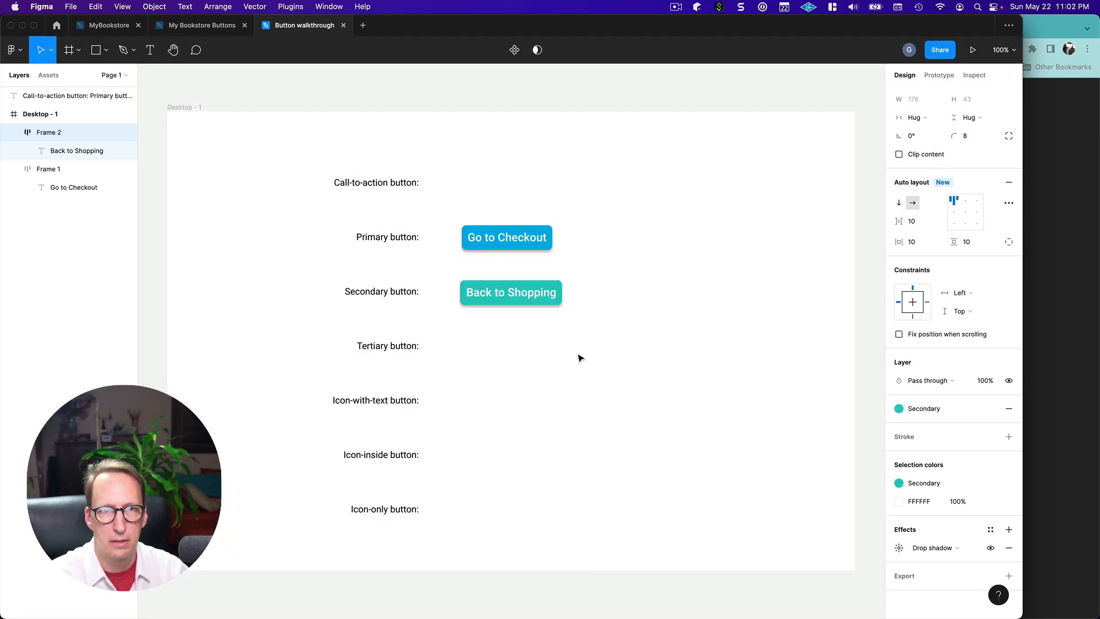
pyautogui.click(578, 356)
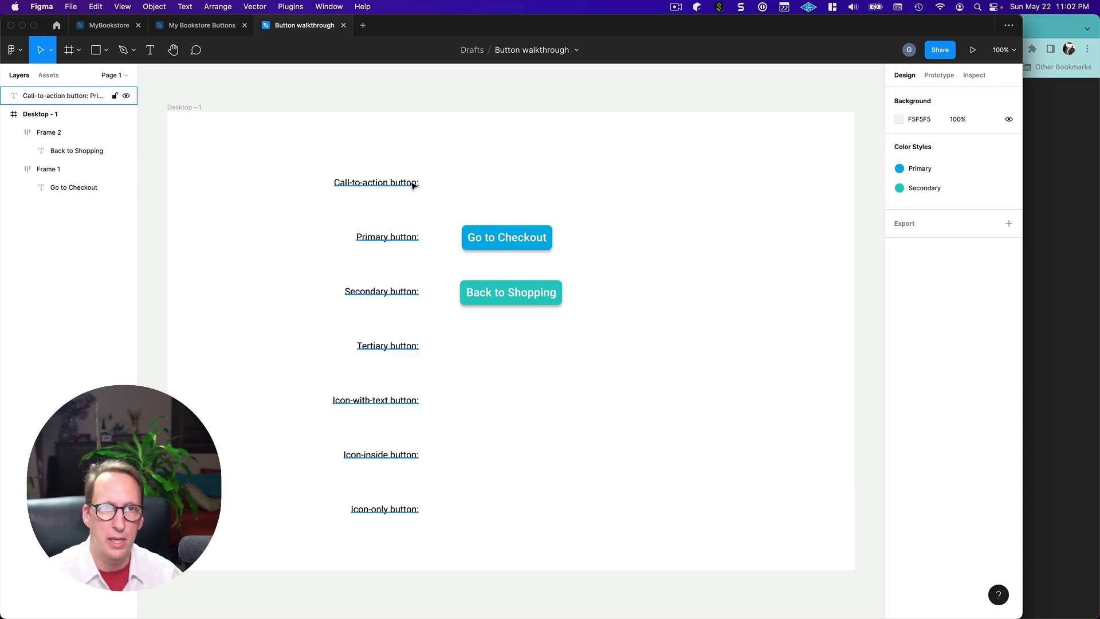
# Step: Duplicate the "Go to Checkout" button and place the copy beside the "Call-to-action button:" label, at about X 514, Y 102
pyautogui.click(509, 228)
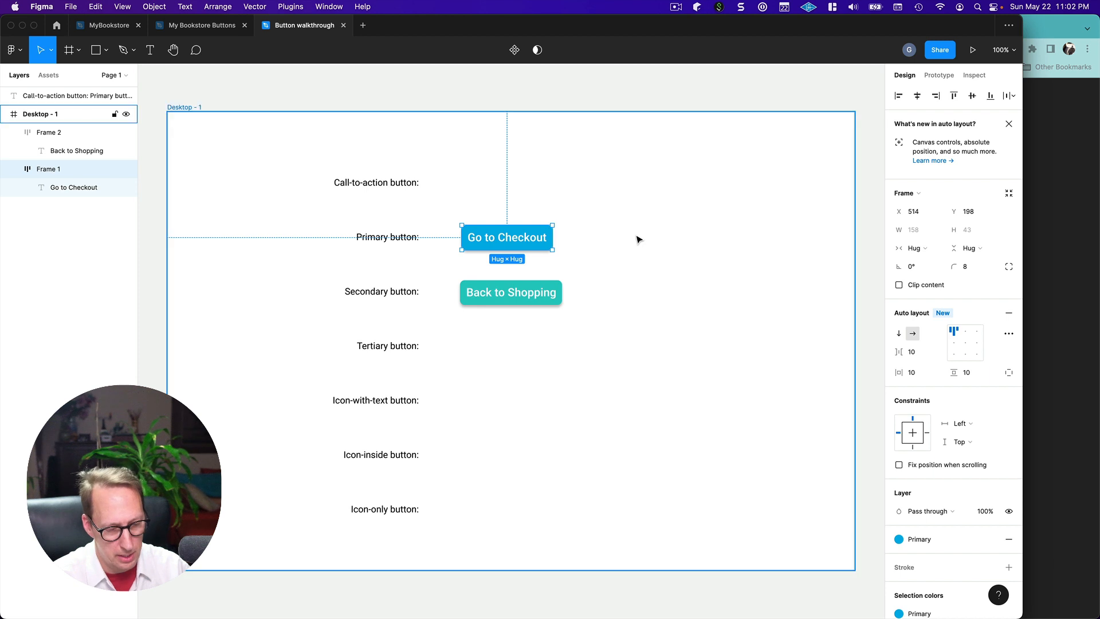
pyautogui.press('super+v')
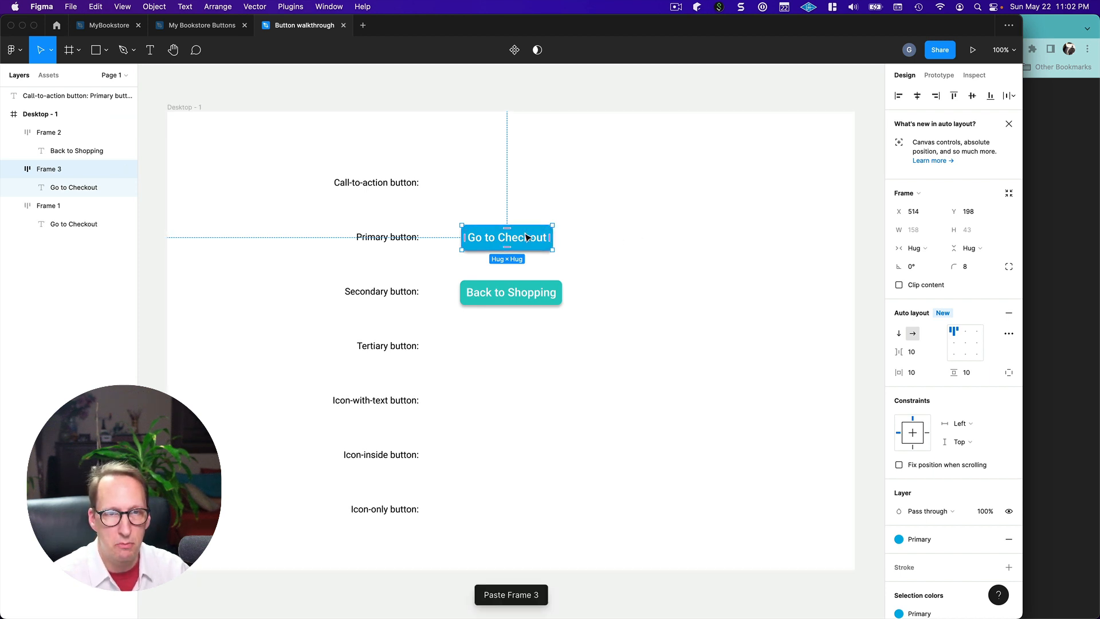
pyautogui.moveTo(526, 236); pyautogui.dragTo(527, 184)
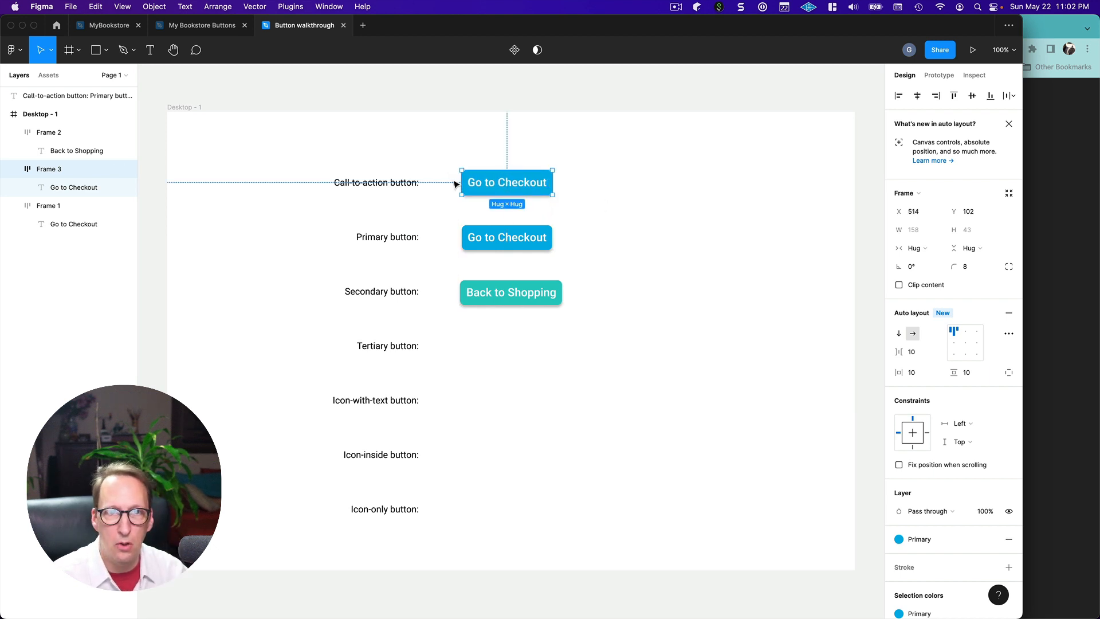
# Step: Check the call-to-action wording in the PDF and replace the copied button's text with "Shop for Books!!"
pyautogui.doubleClick(477, 186)
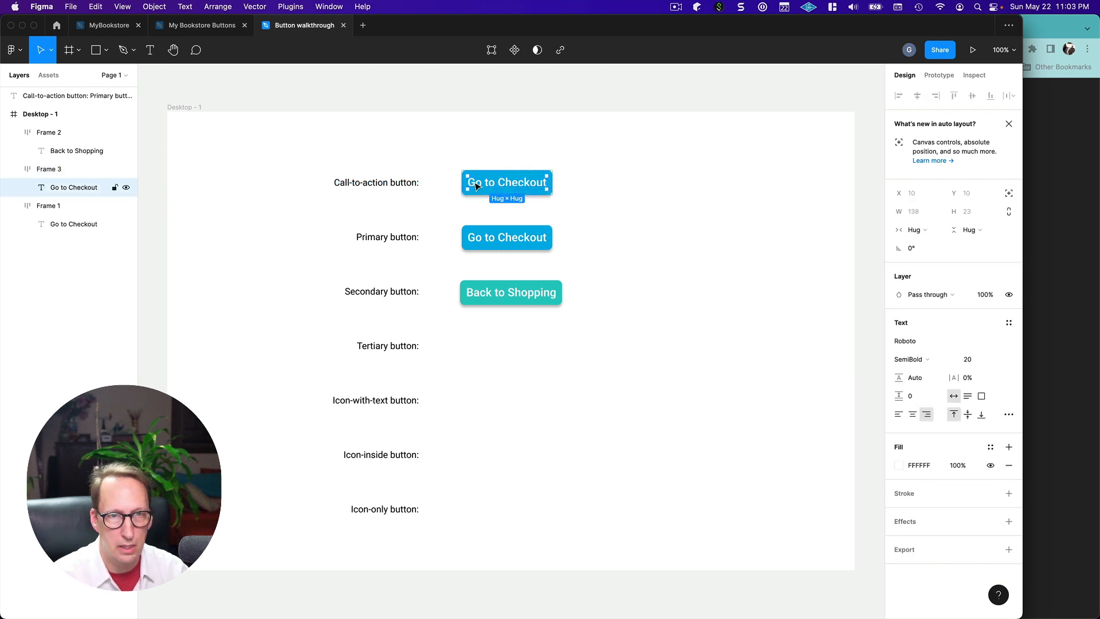
pyautogui.doubleClick(474, 183)
pyautogui.press('super+Tab')
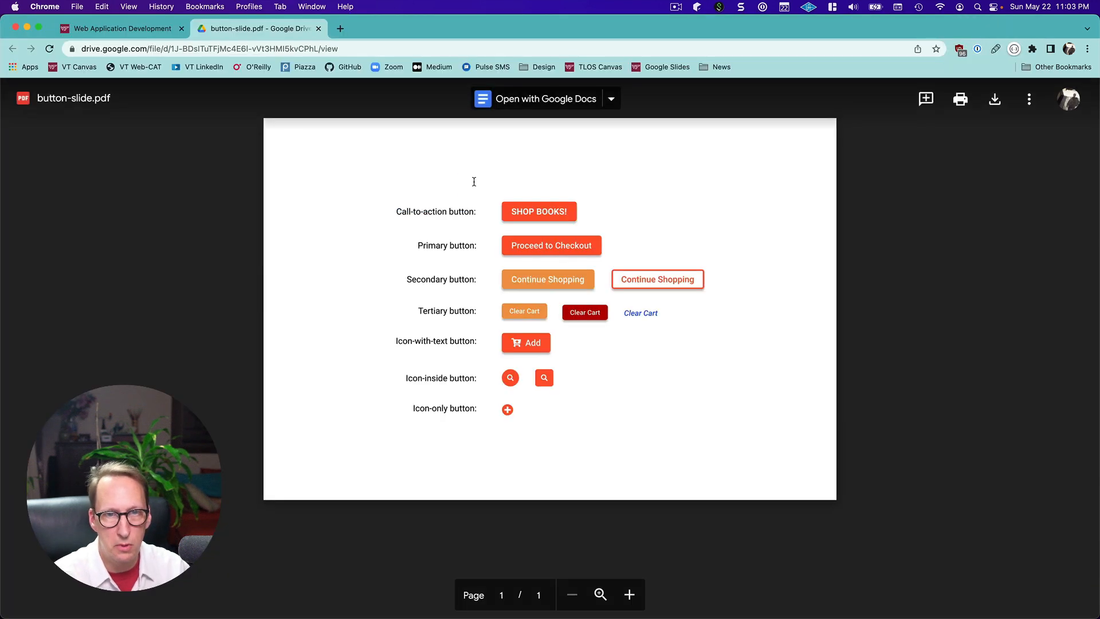
pyautogui.press('super+Tab')
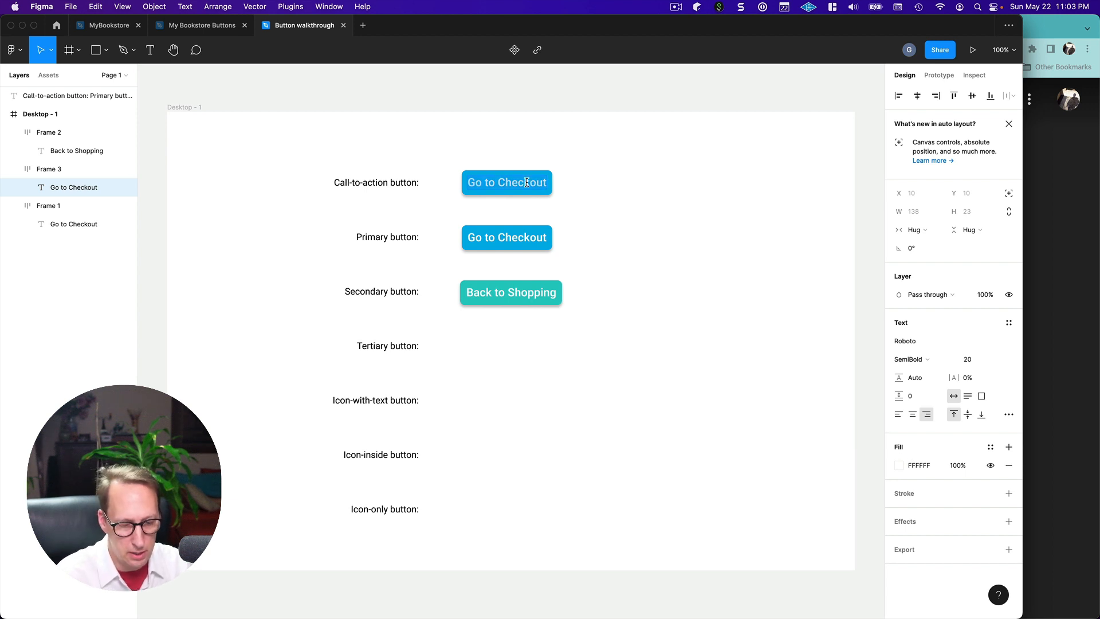
pyautogui.write('Shop for ')
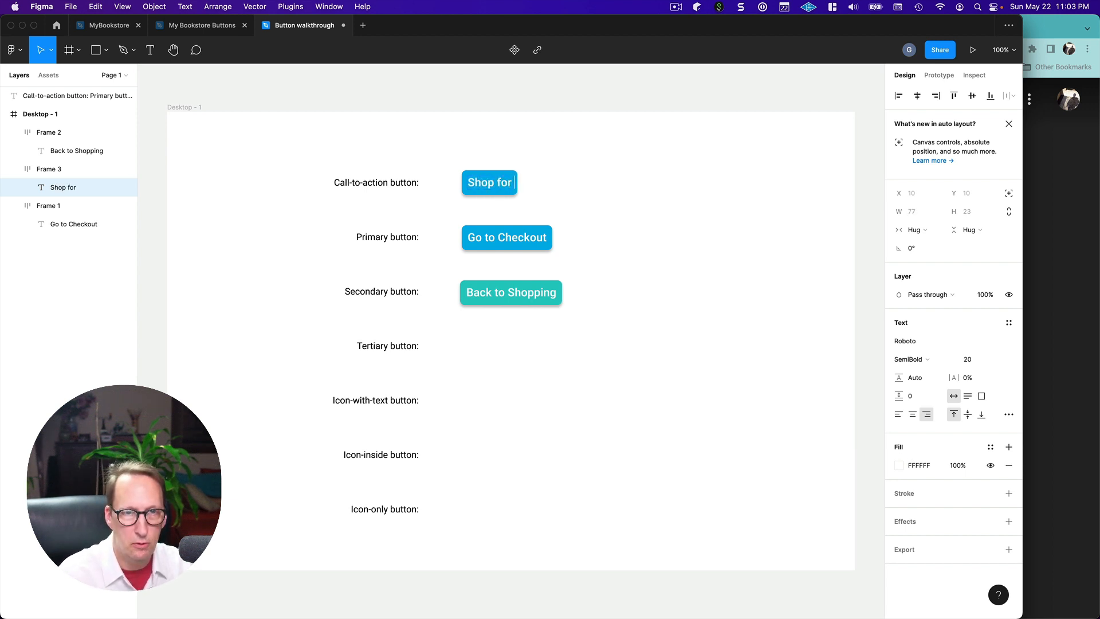
pyautogui.write('Books')
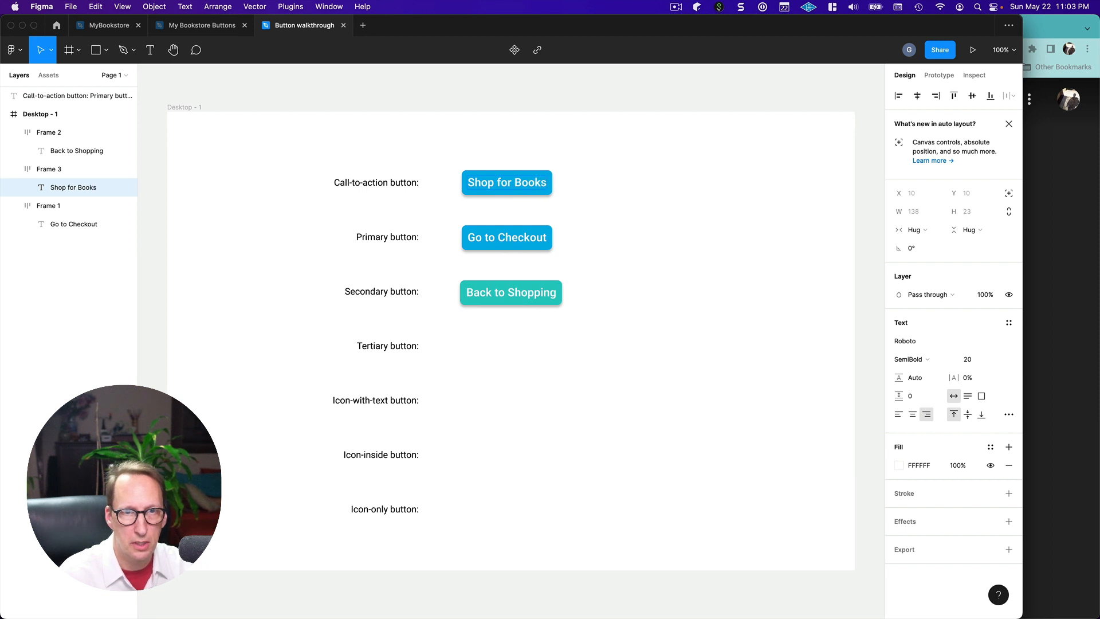
pyautogui.write('!!')
pyautogui.press('Escape')
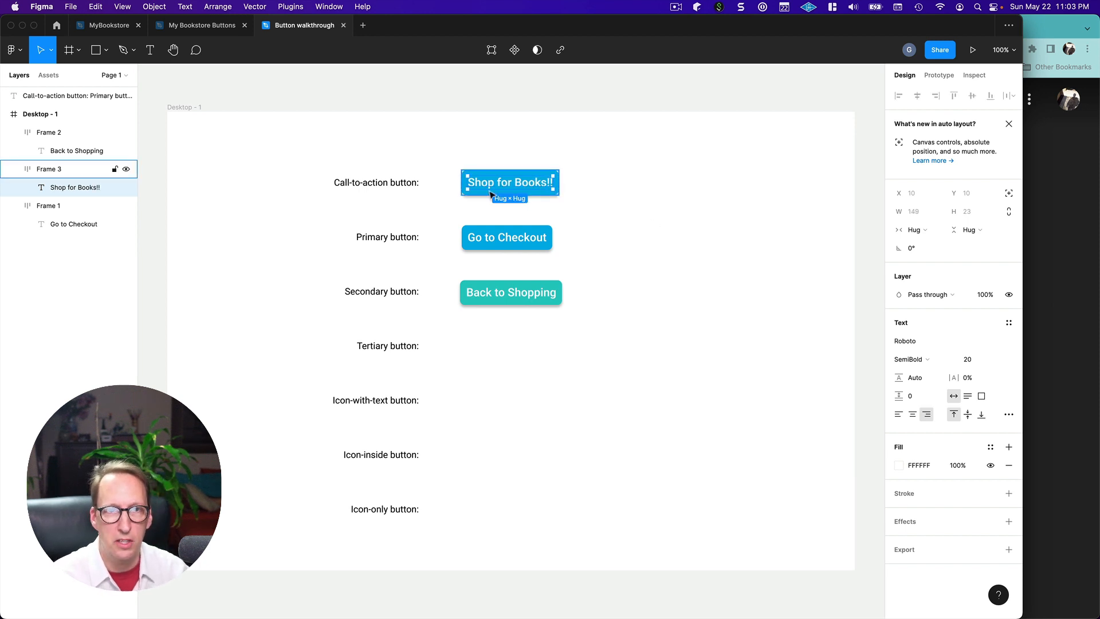
pyautogui.click(594, 205)
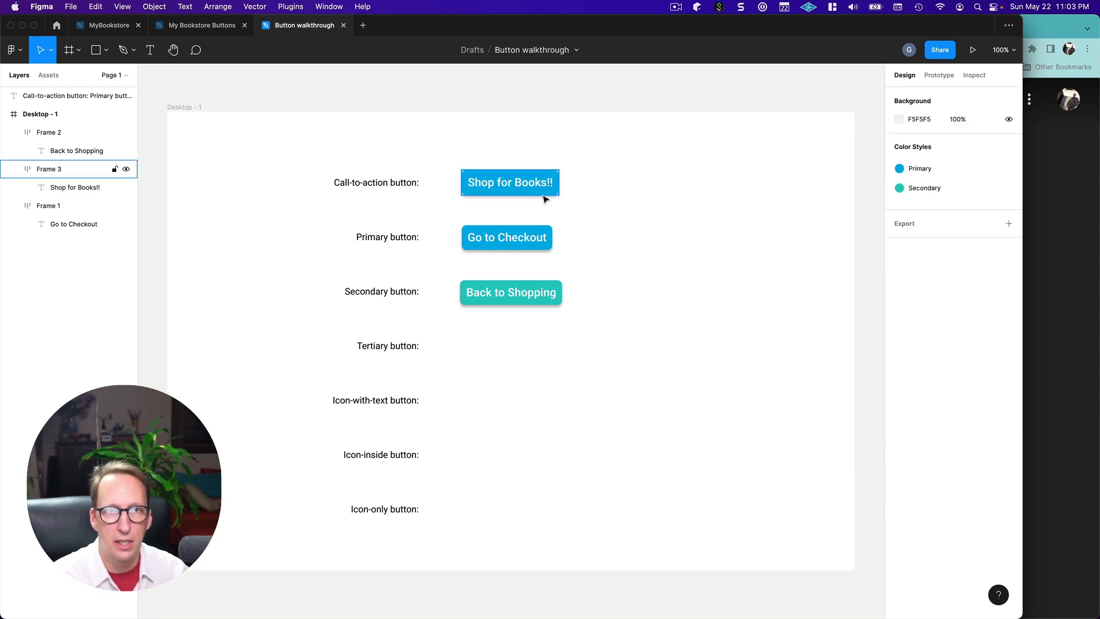
# Step: Set the letter case of the "Shop for Books!!" text to uppercase and select its button frame
pyautogui.doubleClick(523, 189)
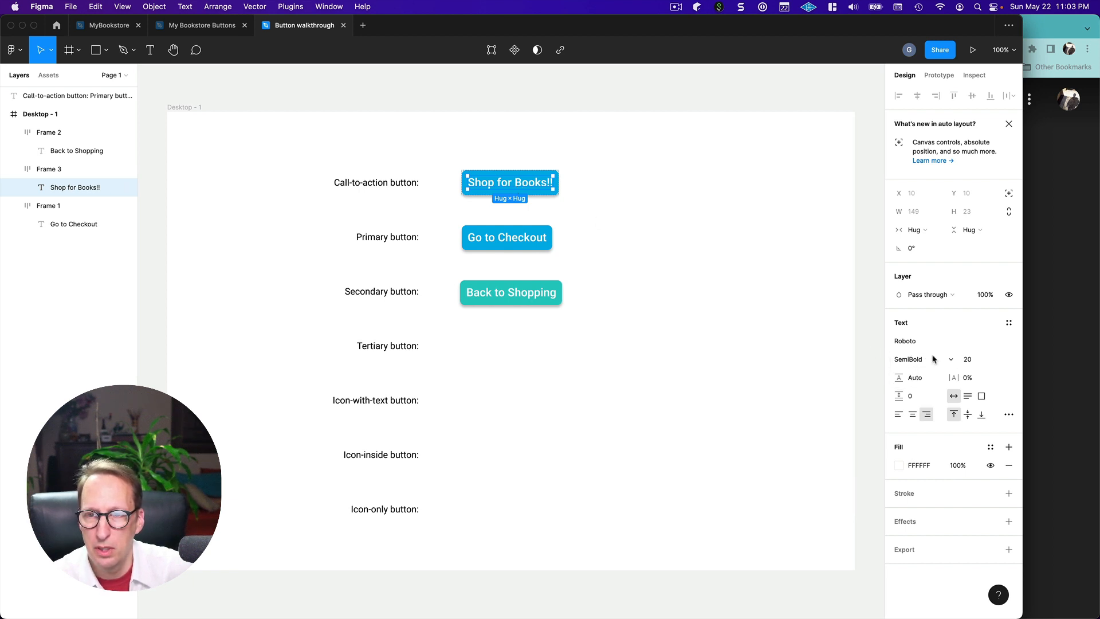
pyautogui.click(1010, 416)
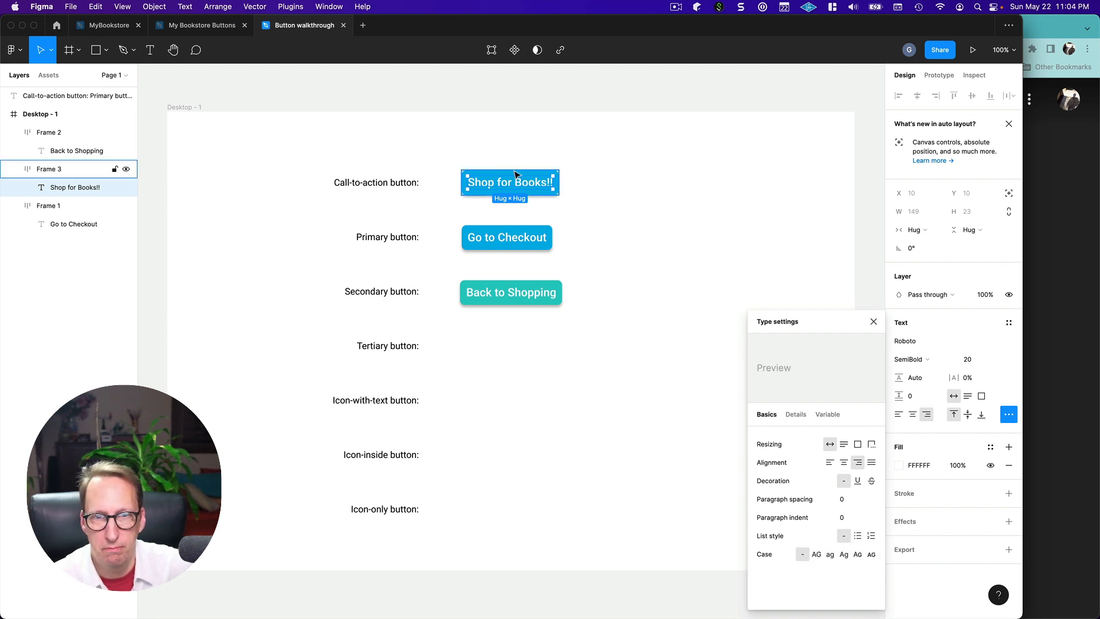
pyautogui.click(817, 554)
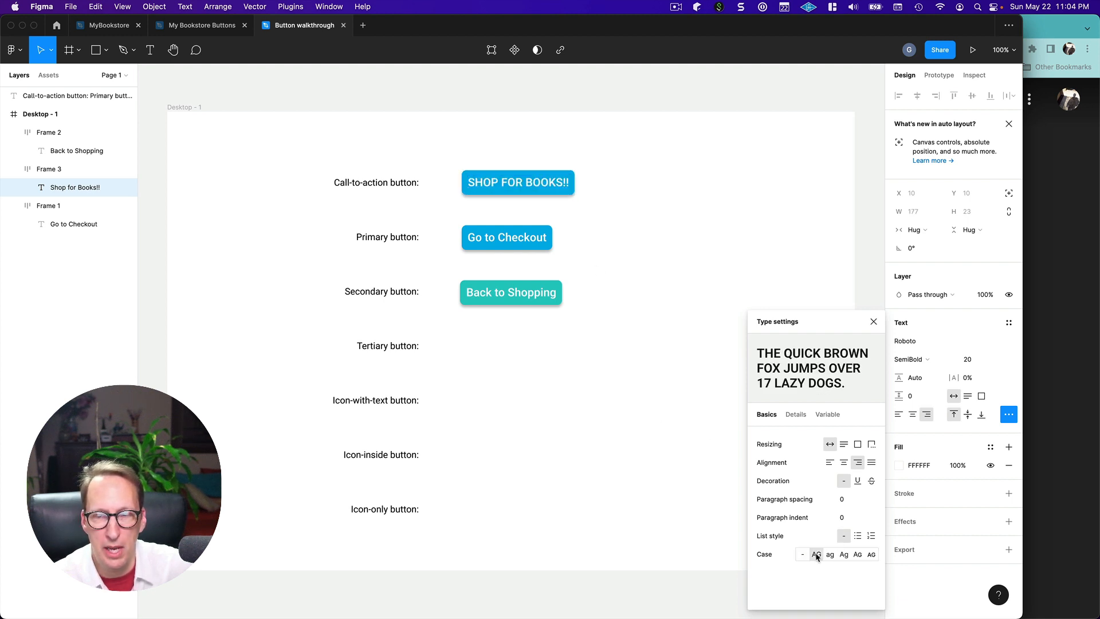
pyautogui.click(874, 324)
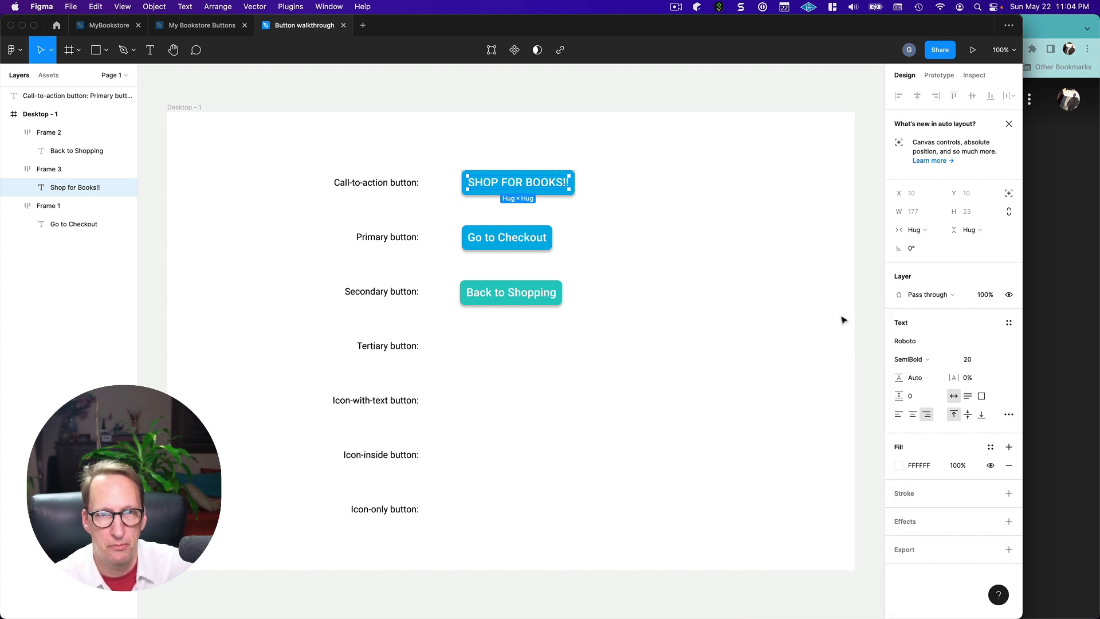
pyautogui.click(630, 301)
pyautogui.click(546, 186)
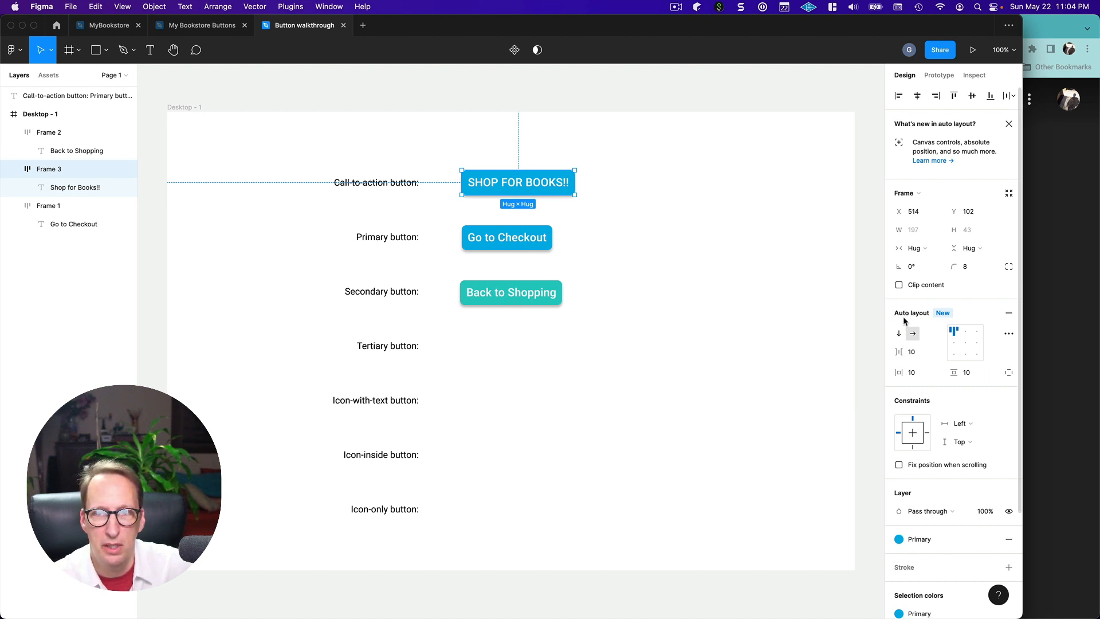
pyautogui.click(912, 353)
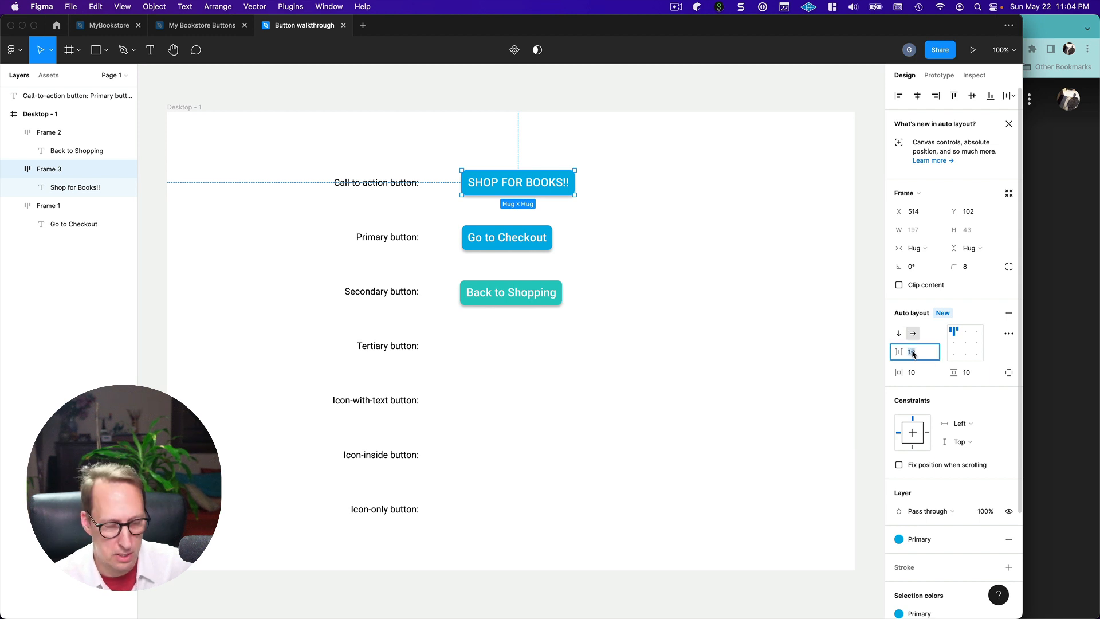
pyautogui.write('20')
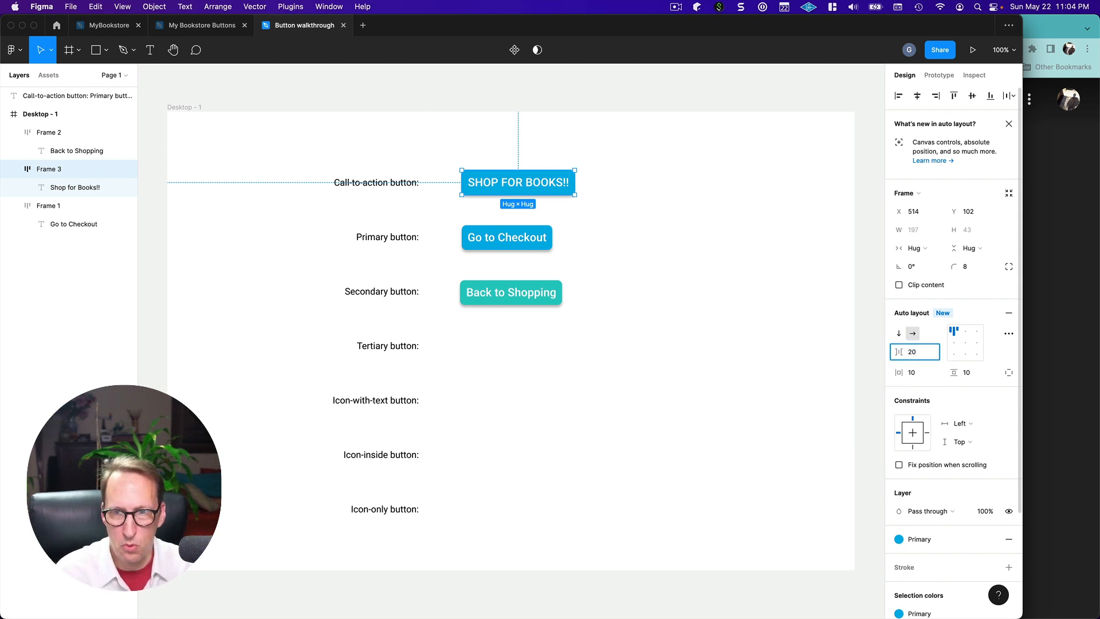
pyautogui.press('BackSpace')
pyautogui.press('BackSpace')
pyautogui.write('10')
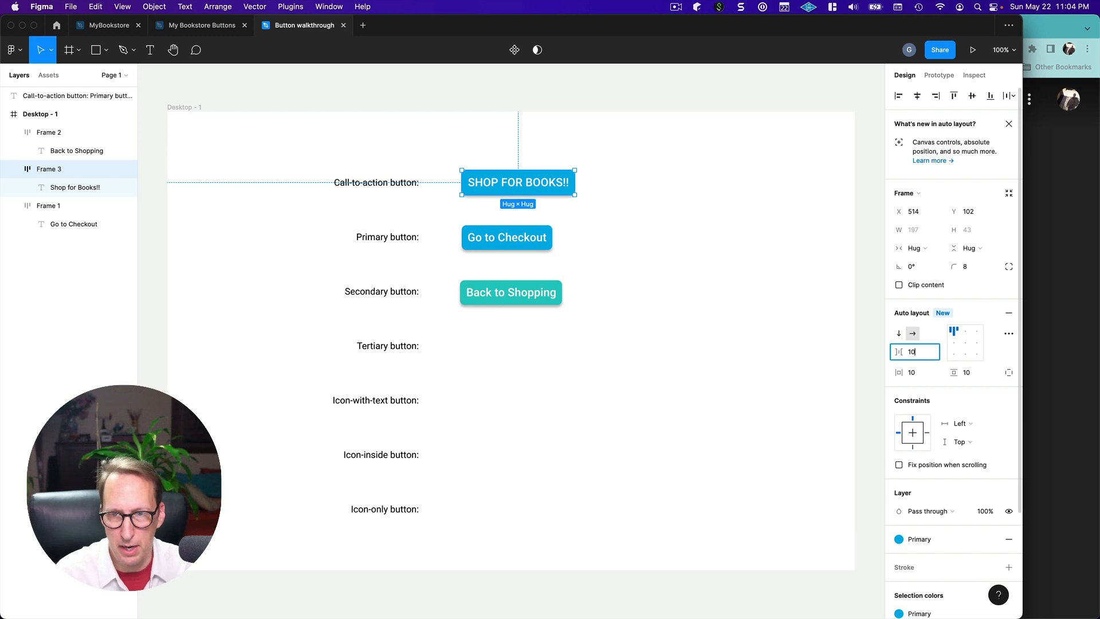
# Step: Set the call-to-action button's horizontal and vertical padding to 20 each and deselect it
pyautogui.click(912, 374)
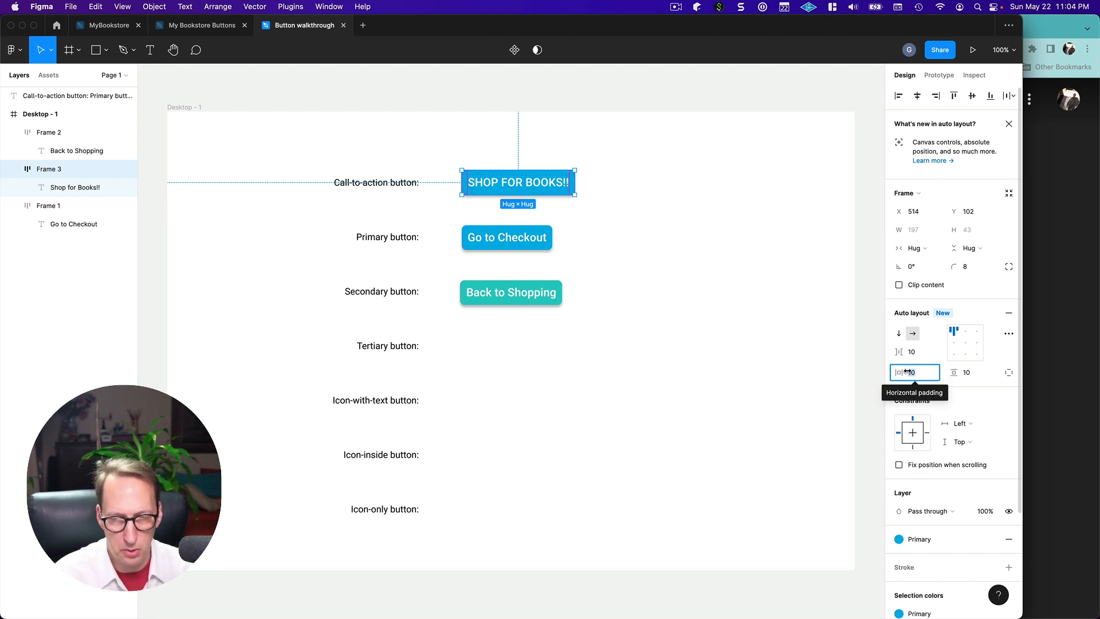
pyautogui.write('20')
pyautogui.press('Tab')
pyautogui.write('20')
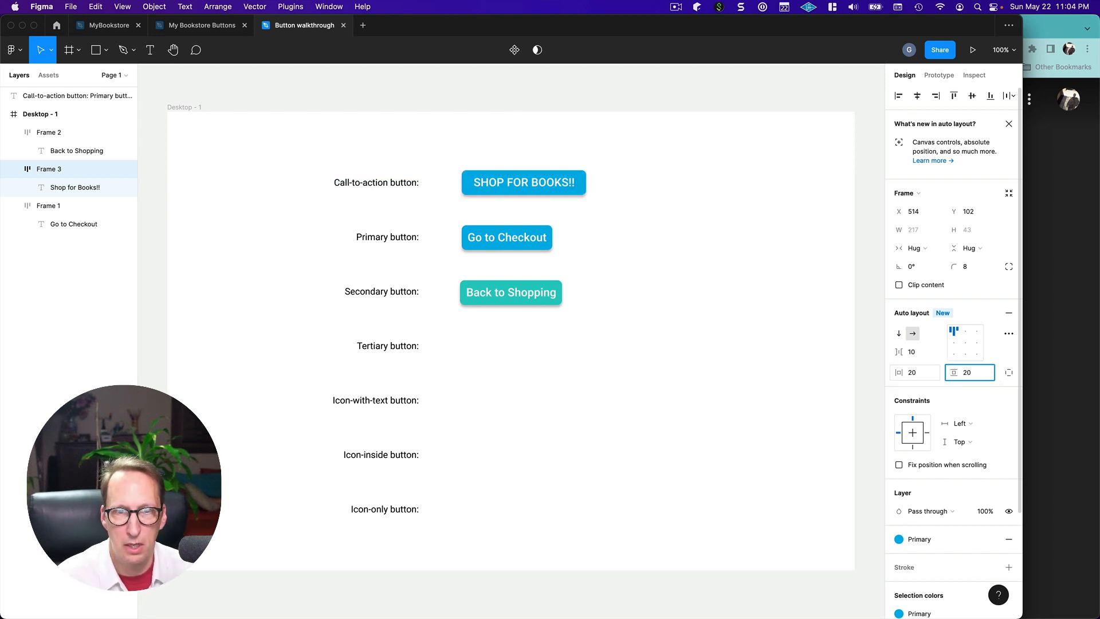
pyautogui.press('Tab')
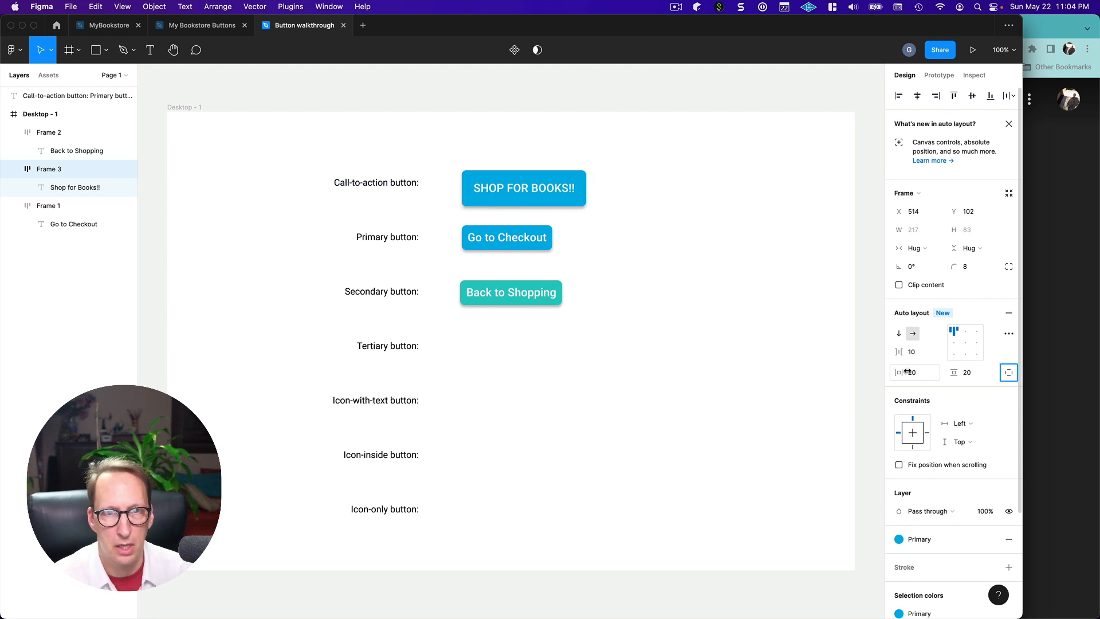
pyautogui.click(704, 329)
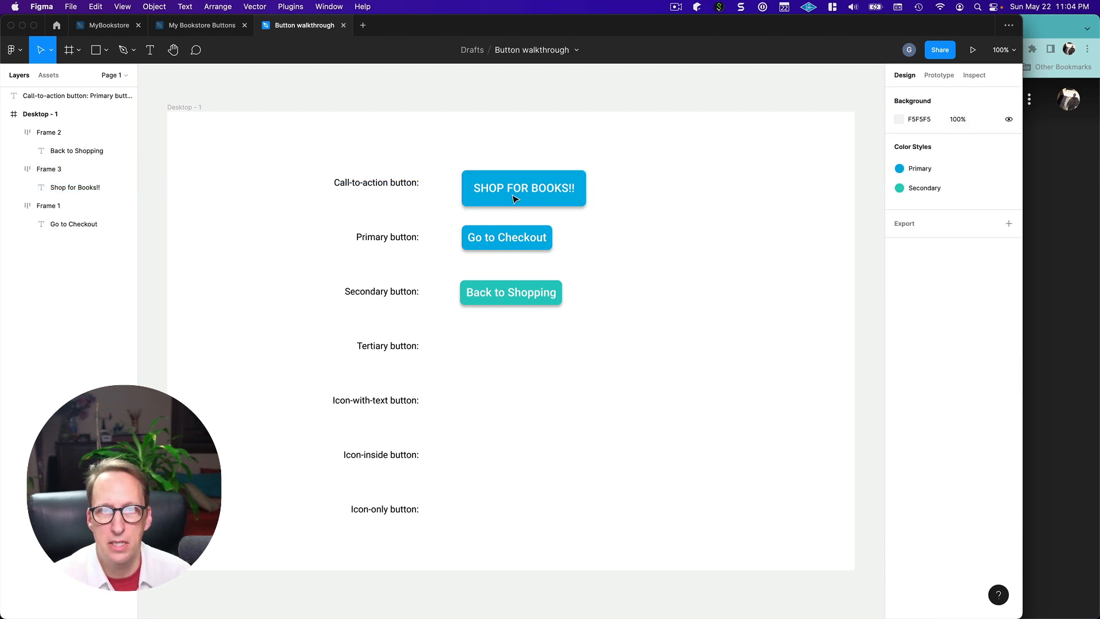
# Step: Set the call-to-action button's corner radius to 4 and move the button up to about X 511, Y 82
pyautogui.click(514, 199)
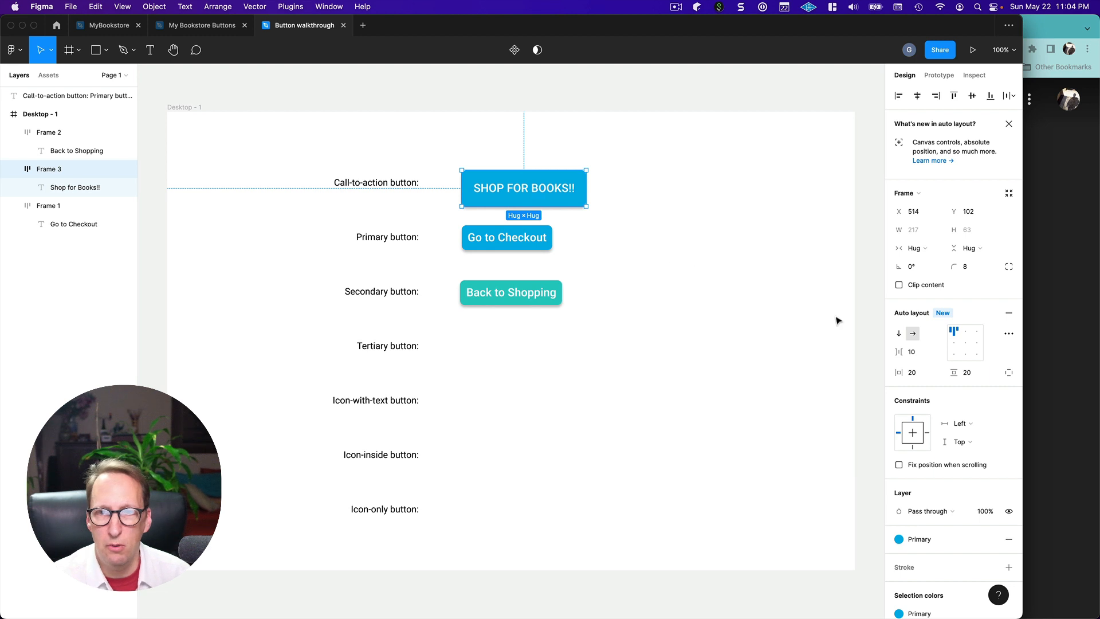
pyautogui.click(966, 269)
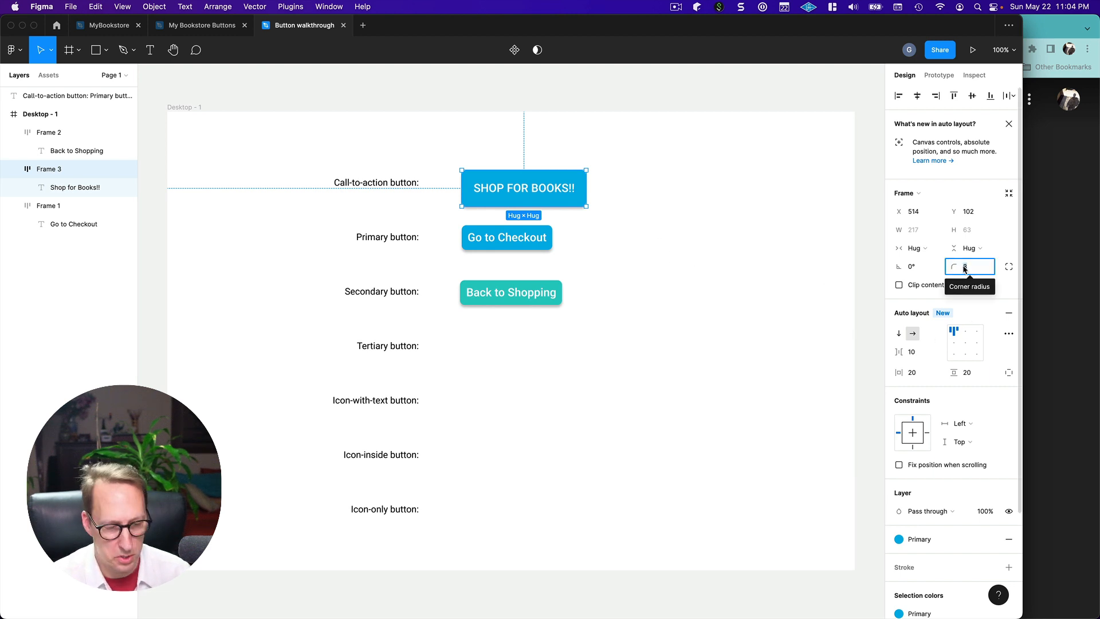
pyautogui.write('4')
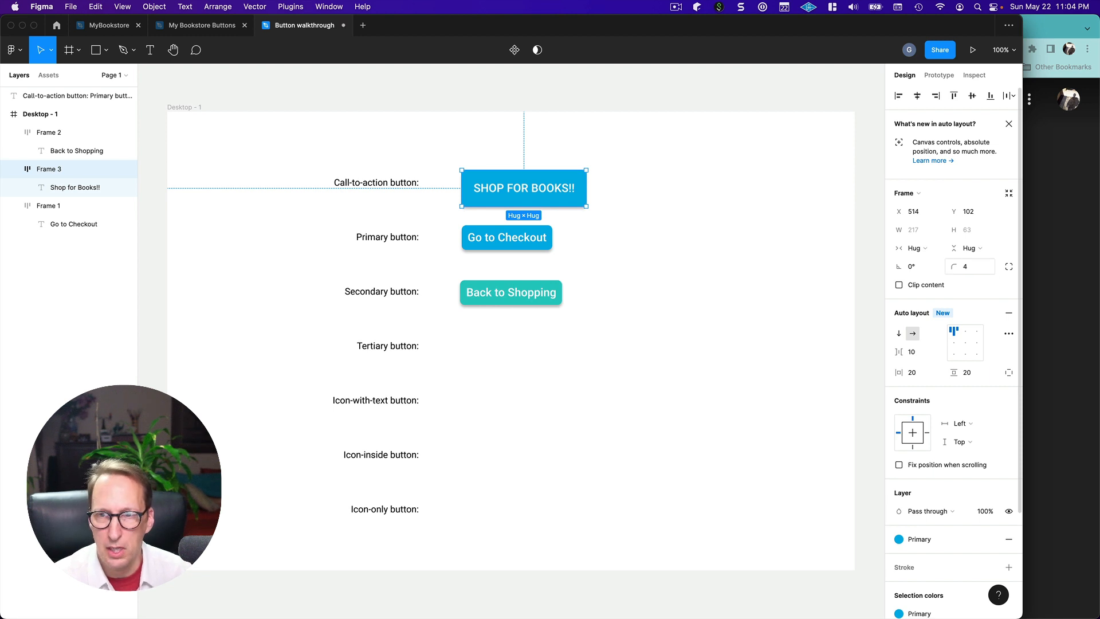
pyautogui.click(645, 350)
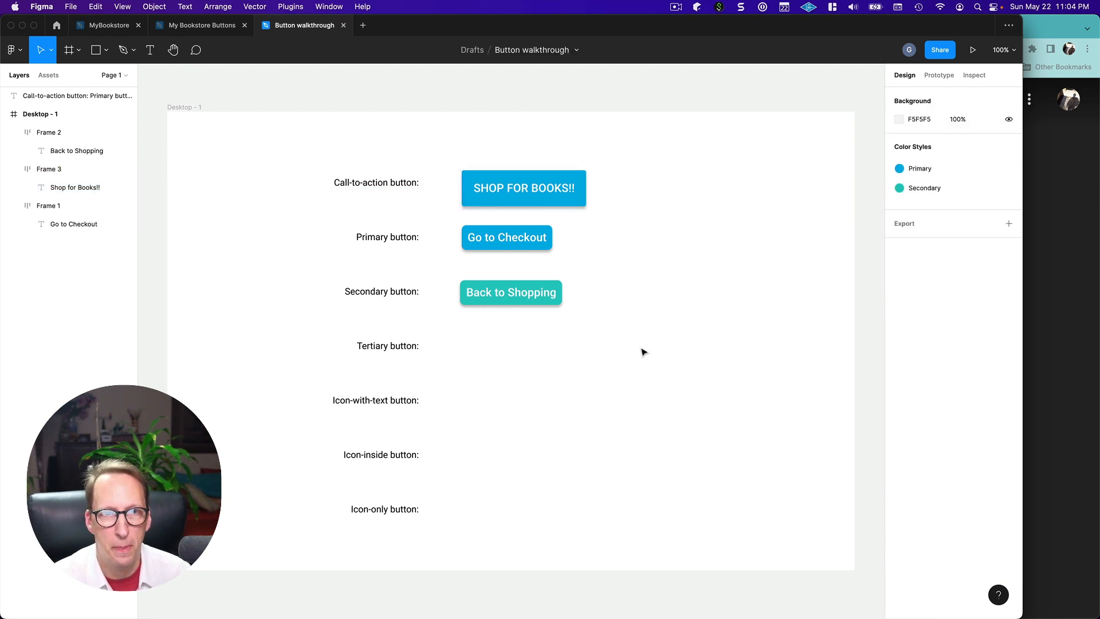
pyautogui.moveTo(553, 206); pyautogui.dragTo(549, 194)
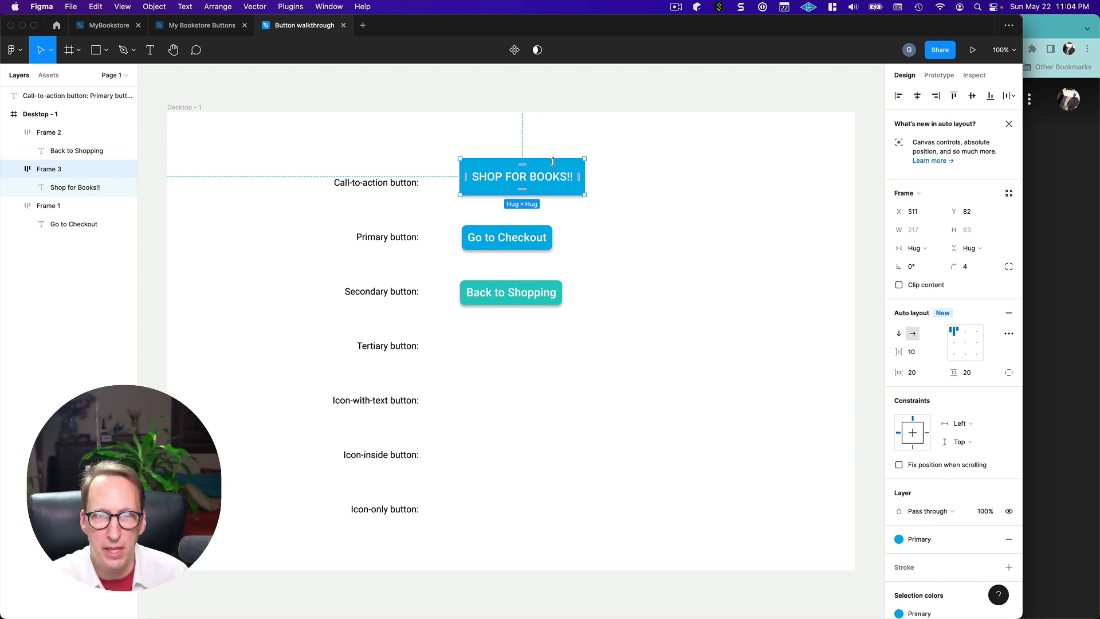
pyautogui.click(631, 246)
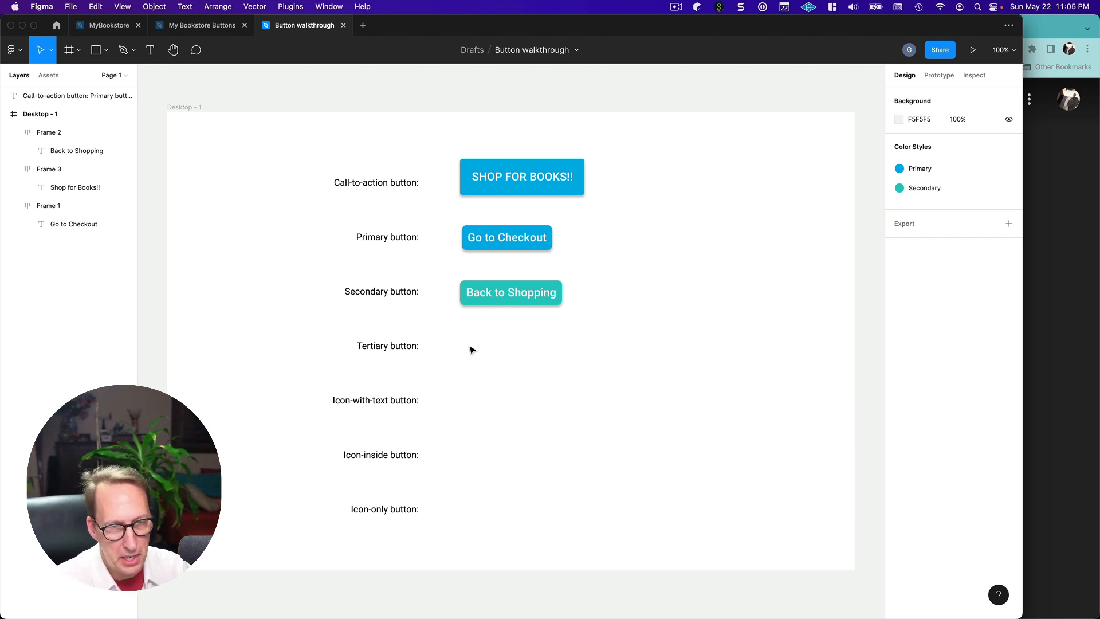
# Step: Check the PDF's tertiary buttons and place a copy of the "Back to Shopping" button beside the "Tertiary button:" label, at about X 511, Y 385
pyautogui.press('super+Tab')
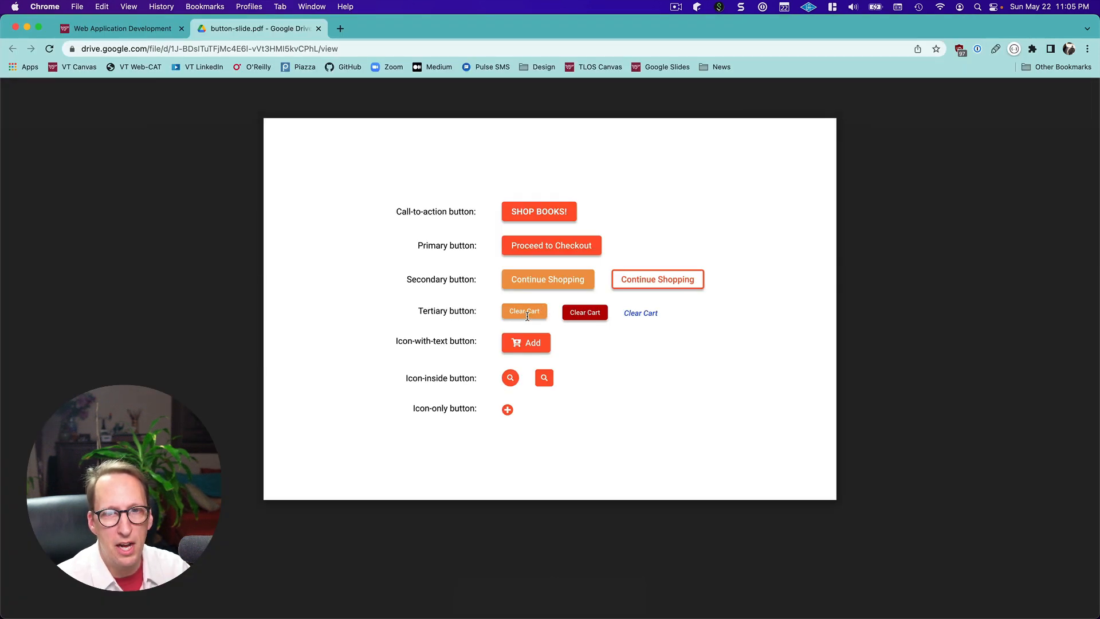
pyautogui.press('super+Tab')
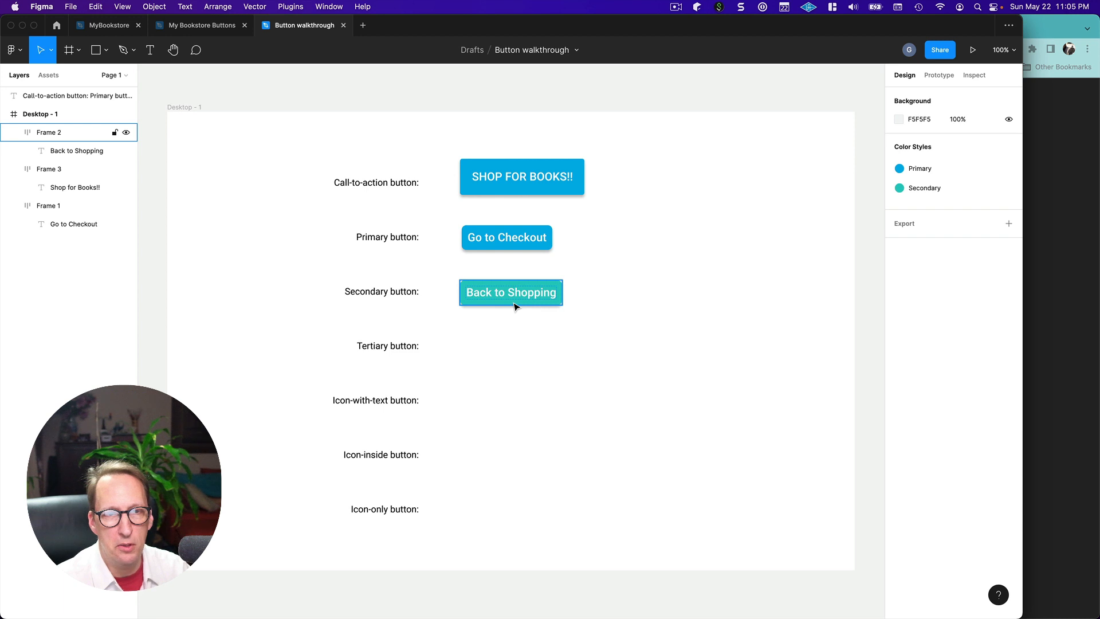
pyautogui.press('super+Tab')
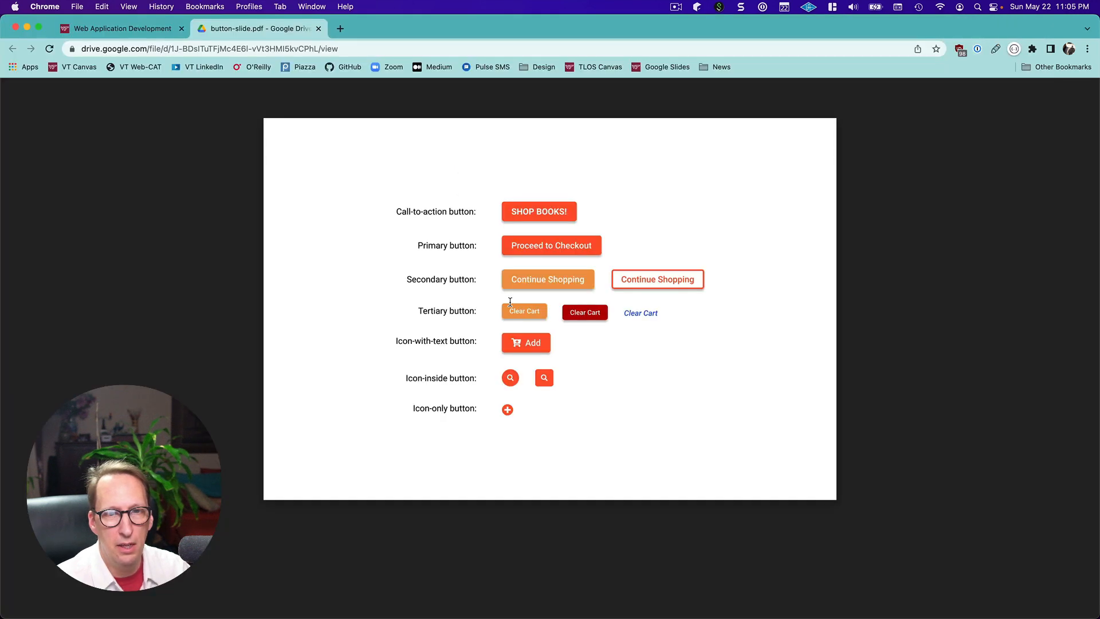
pyautogui.press('super+Tab')
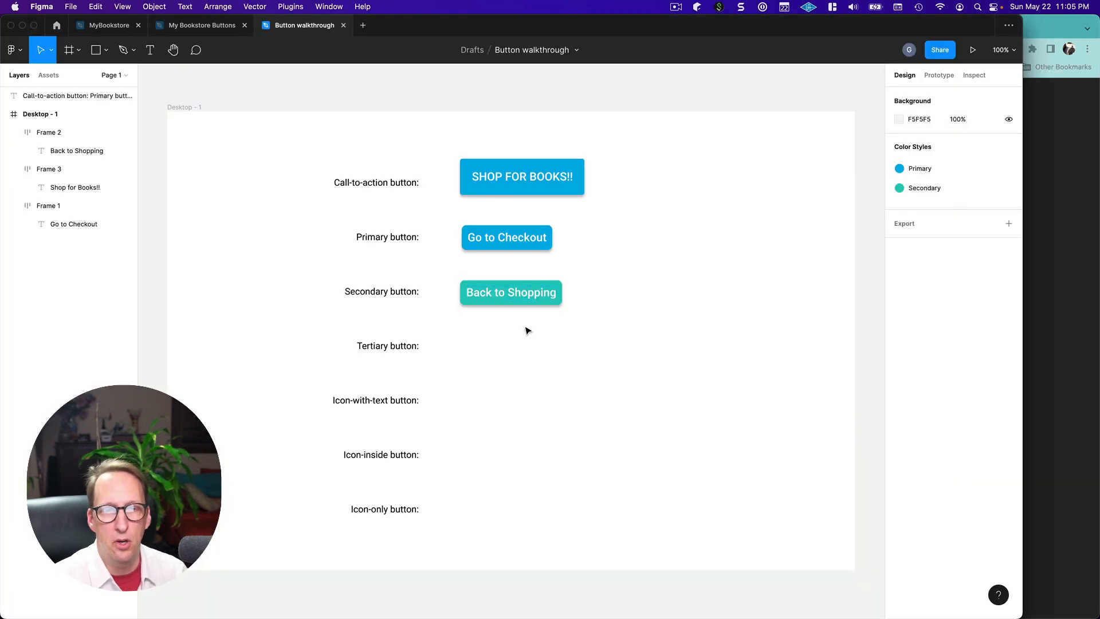
pyautogui.click(515, 300)
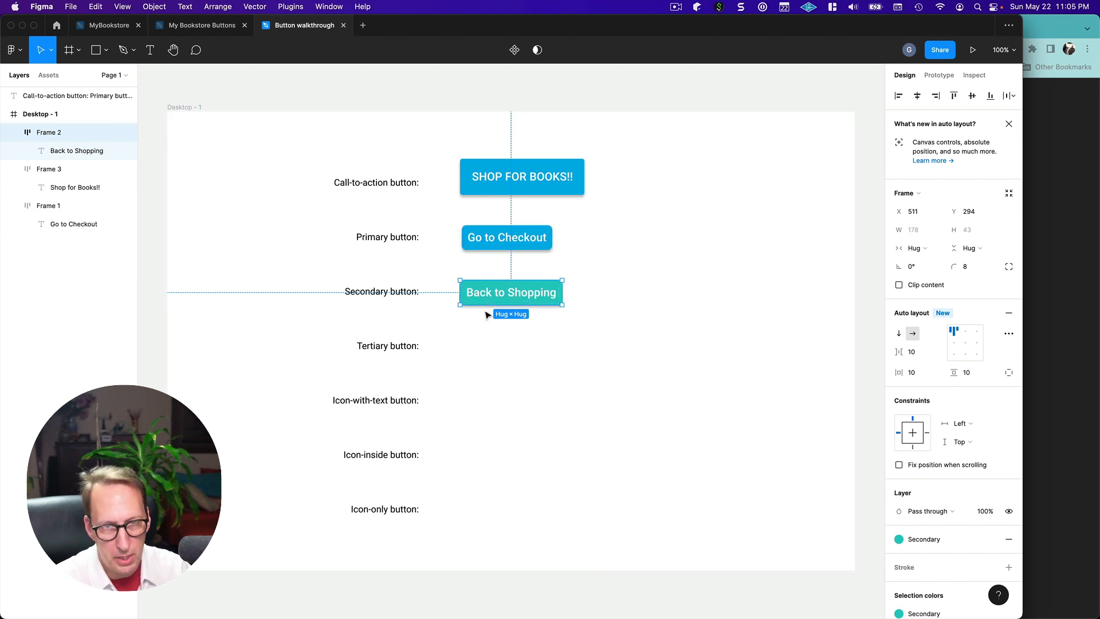
pyautogui.press('super+v')
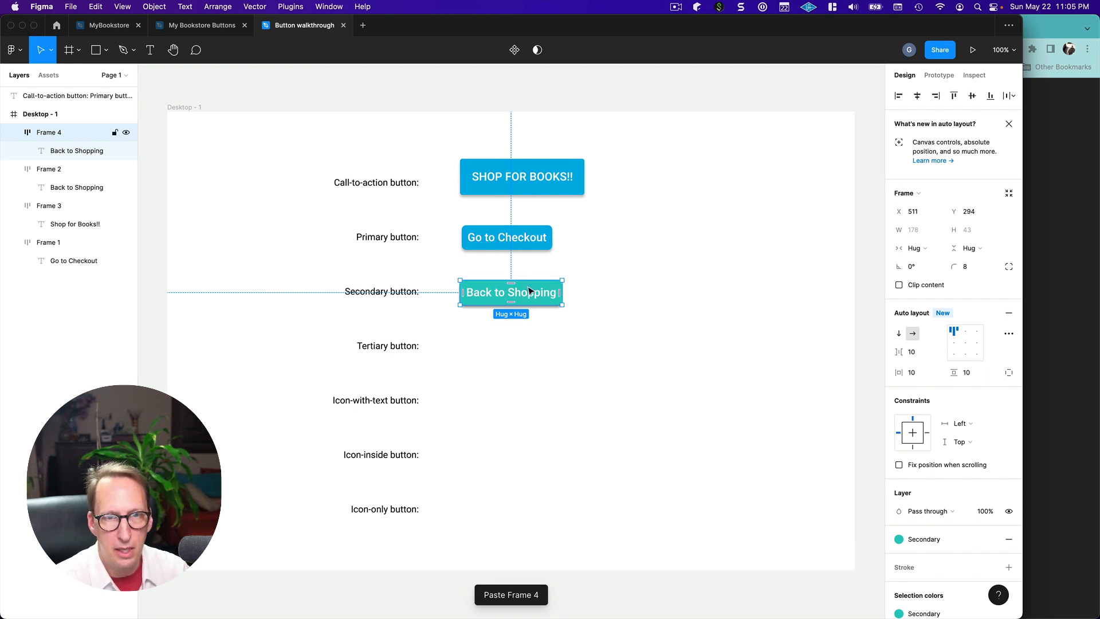
pyautogui.moveTo(528, 290); pyautogui.dragTo(528, 344)
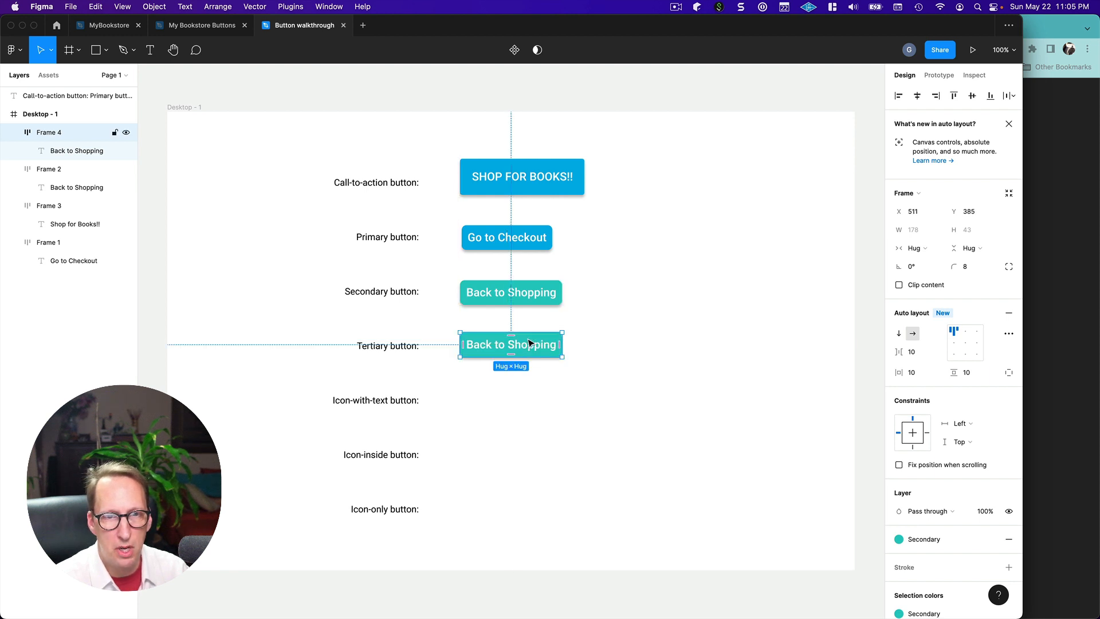
# Step: Set the font size of the tertiary button's "Back to Shopping" text to 16
pyautogui.doubleClick(486, 346)
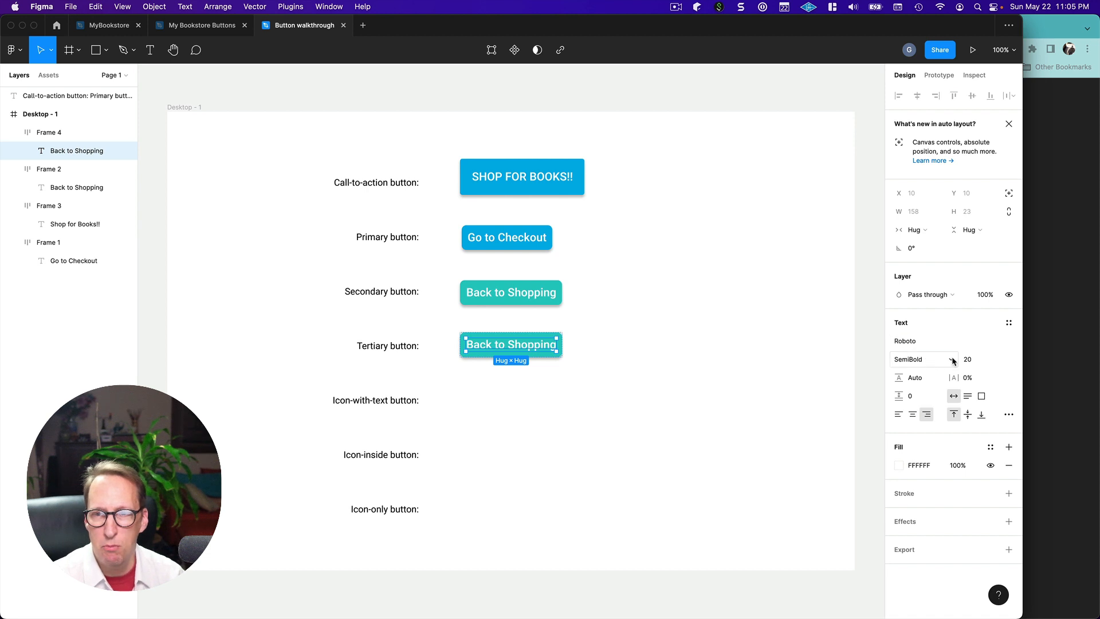
pyautogui.click(997, 361)
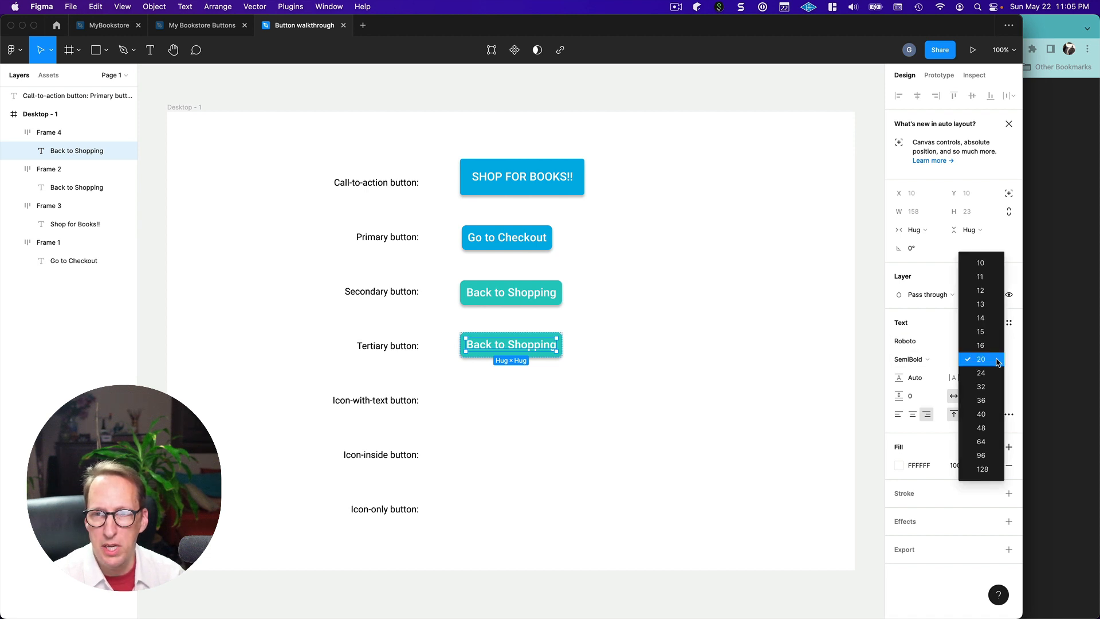
pyautogui.click(982, 345)
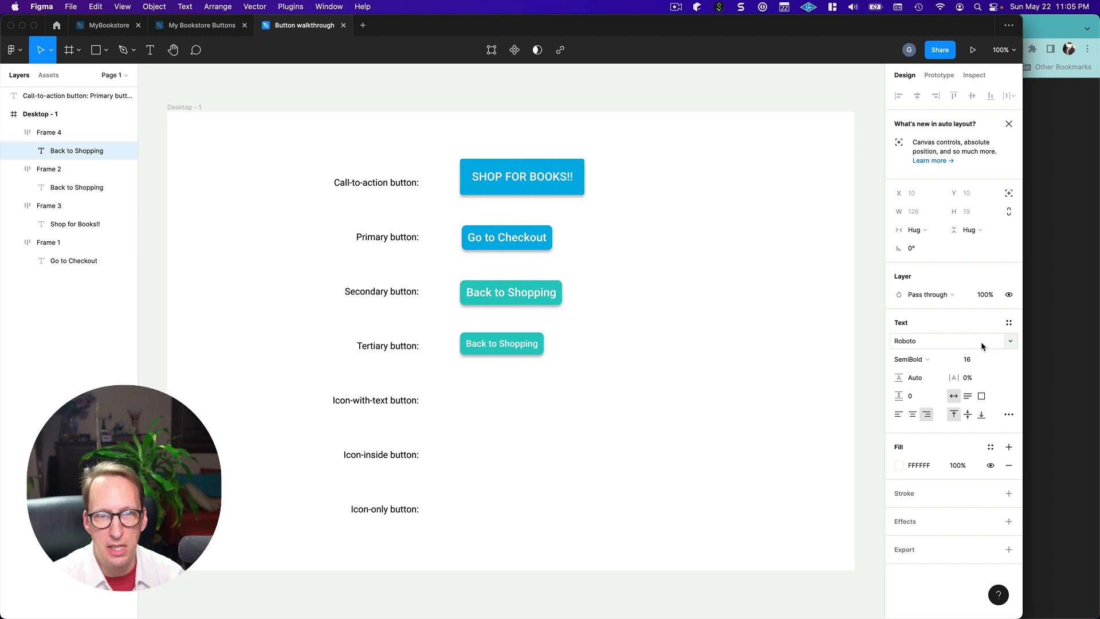
# Step: Try the Regular weight on the tertiary button's text and return it to SemiBold
pyautogui.click(950, 360)
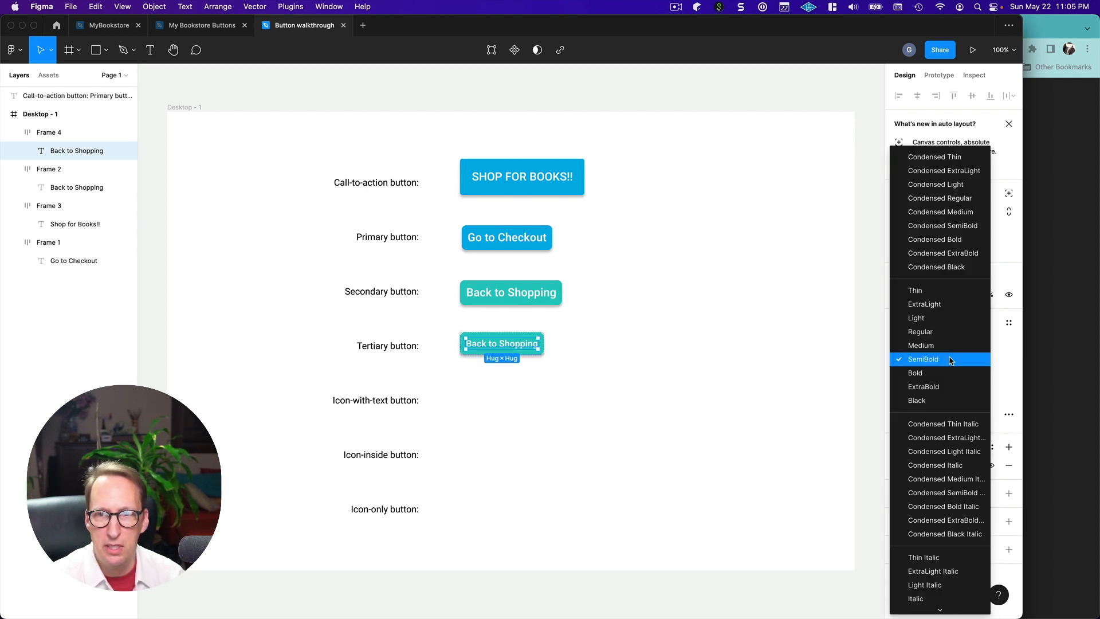
pyautogui.click(929, 332)
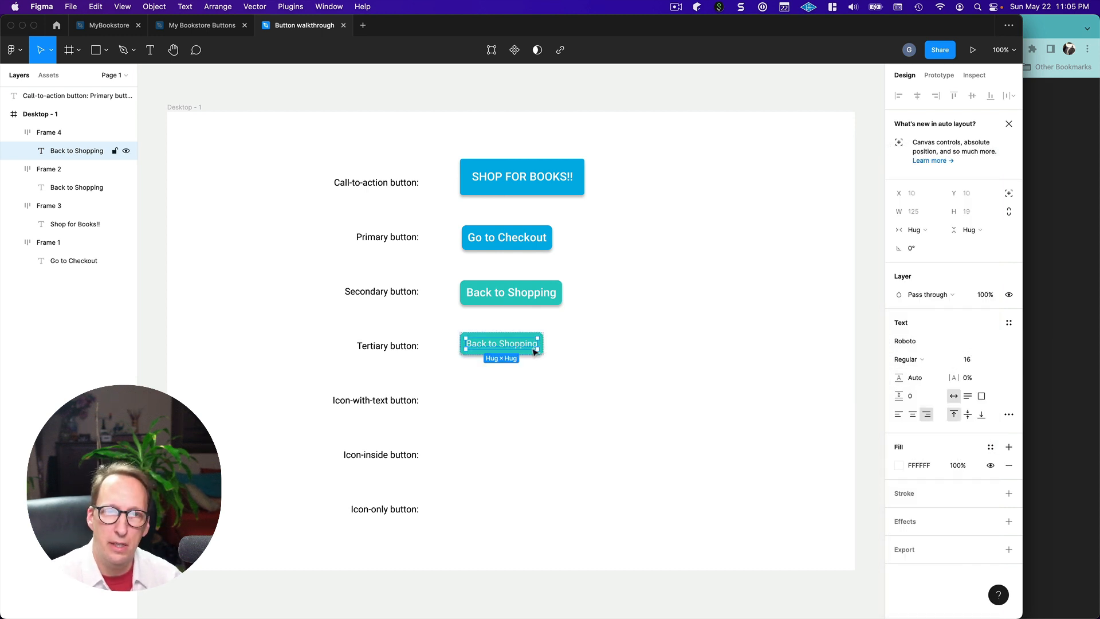
pyautogui.click(949, 362)
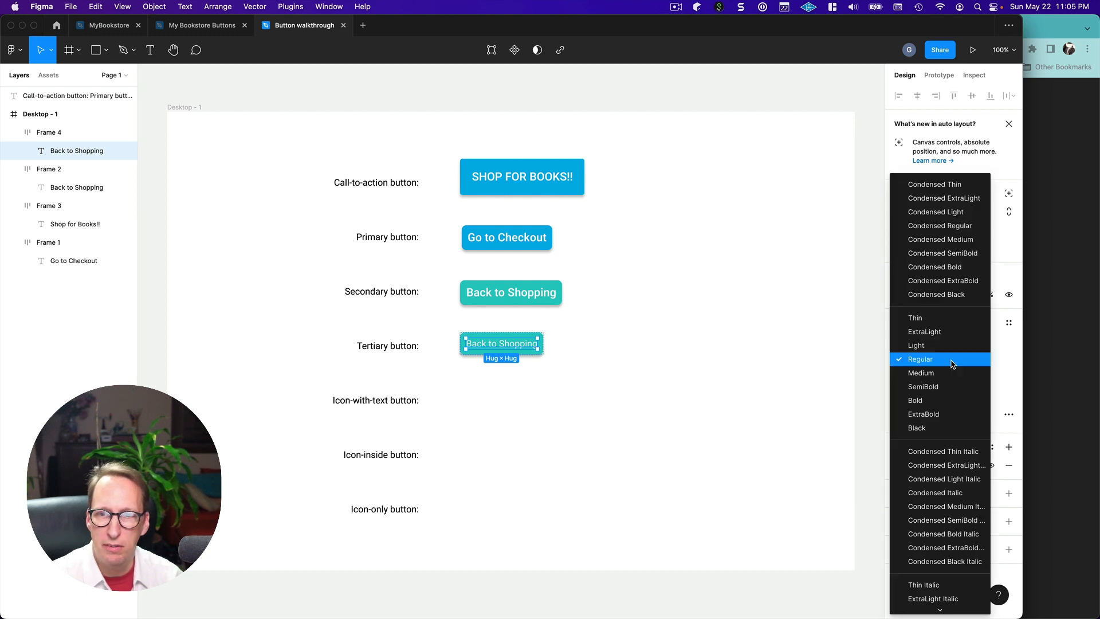
pyautogui.click(927, 387)
pyautogui.click(740, 390)
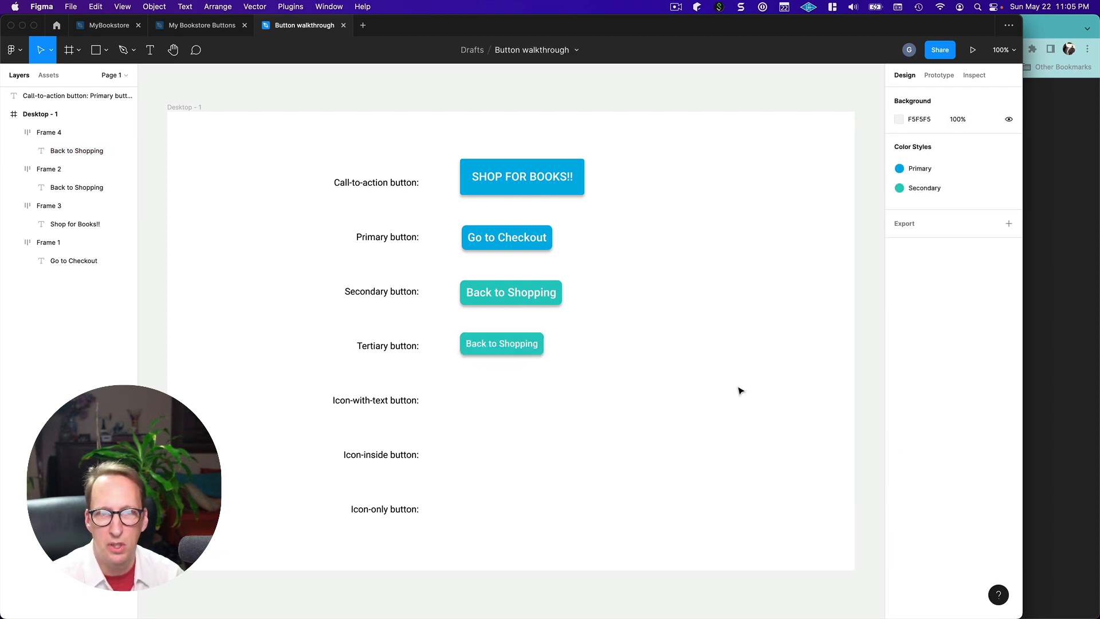
# Step: Set the tertiary button's horizontal and vertical padding to 6 each and deselect it
pyautogui.click(512, 354)
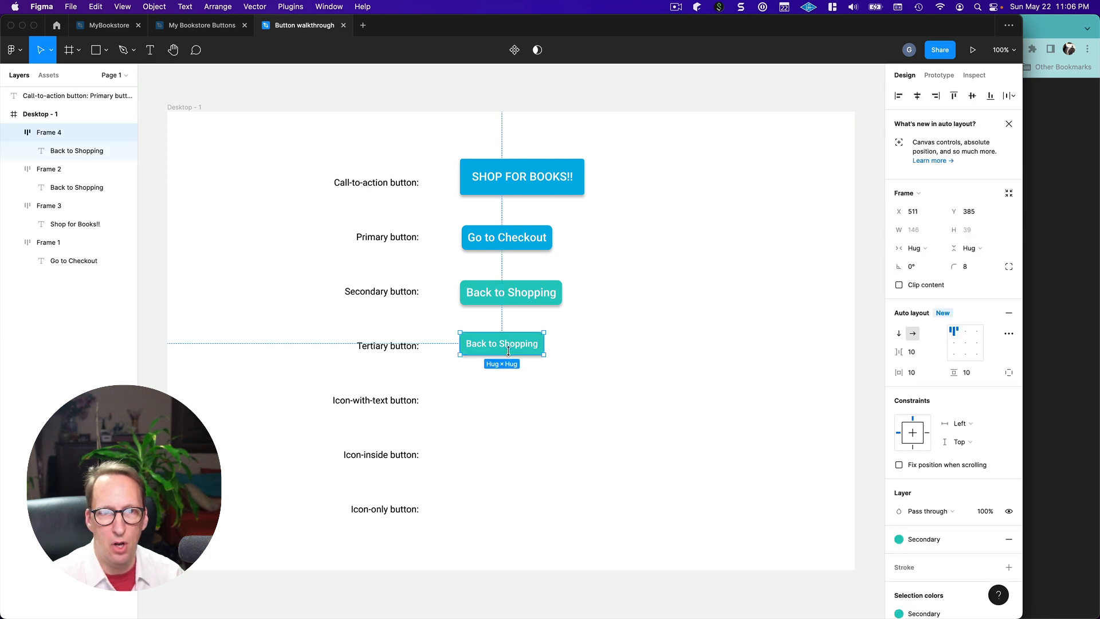
pyautogui.click(911, 373)
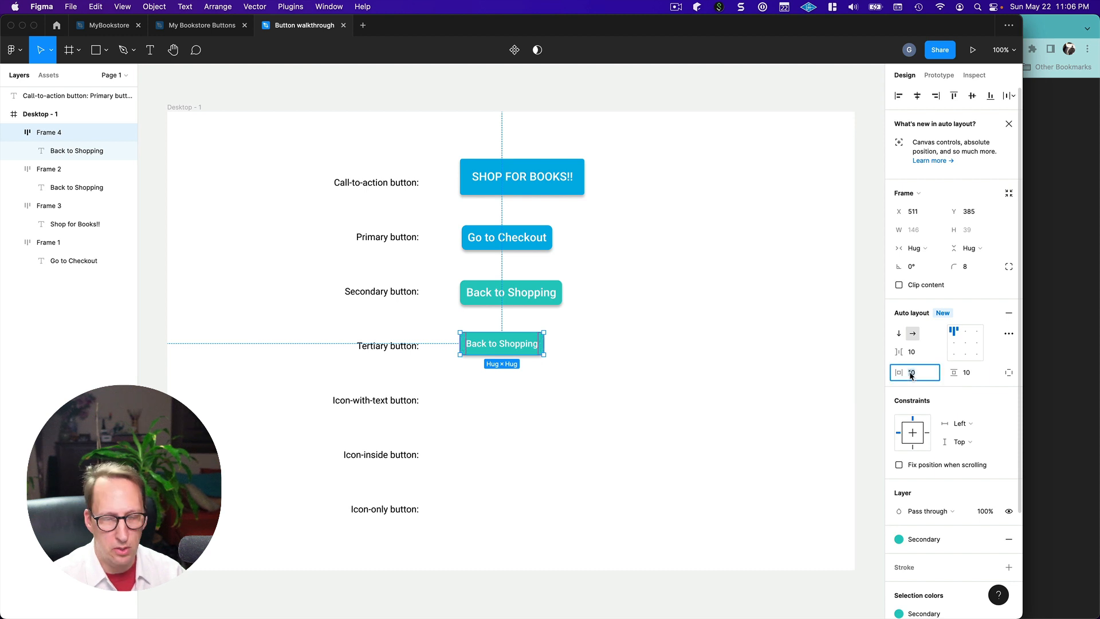
pyautogui.write('6')
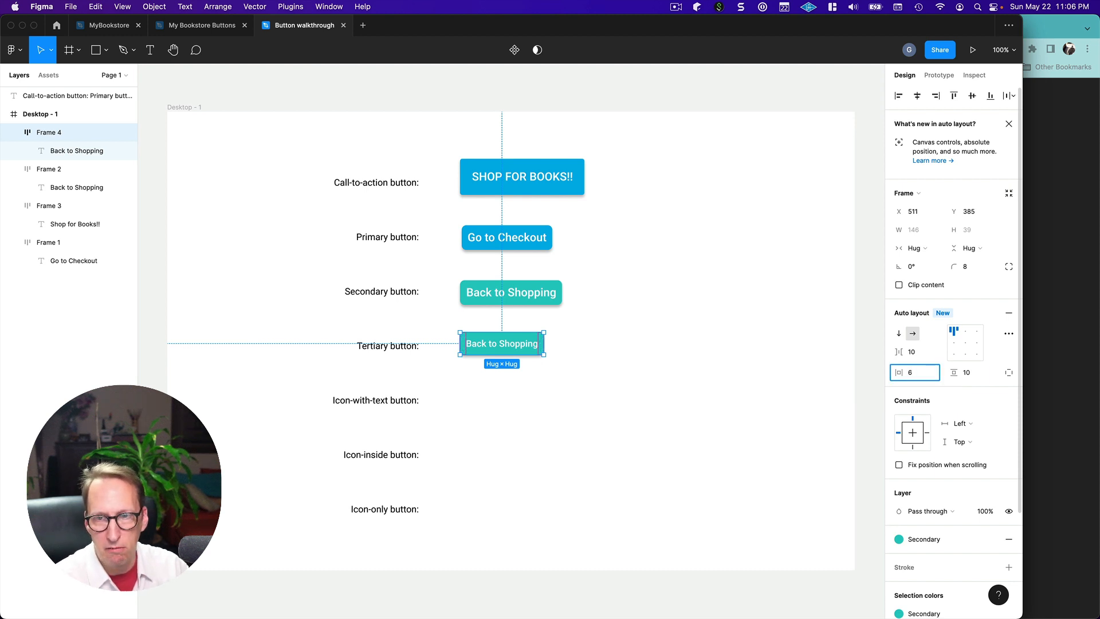
pyautogui.press('Tab')
pyautogui.write('6')
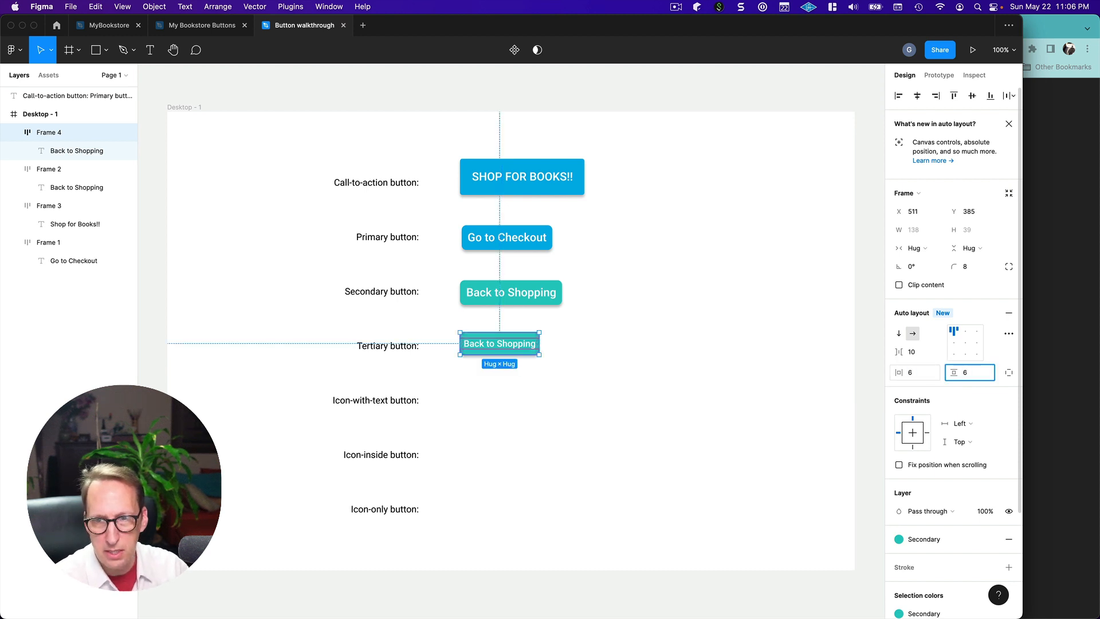
pyautogui.press('Return')
pyautogui.click(713, 407)
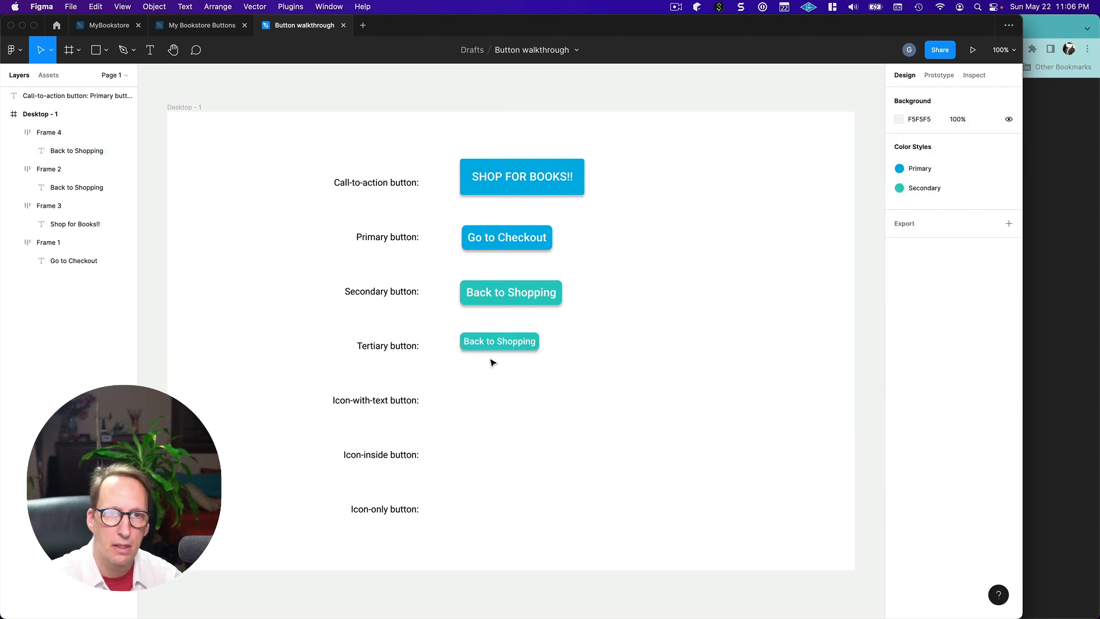
pyautogui.click(677, 8)
pyautogui.click(682, 49)
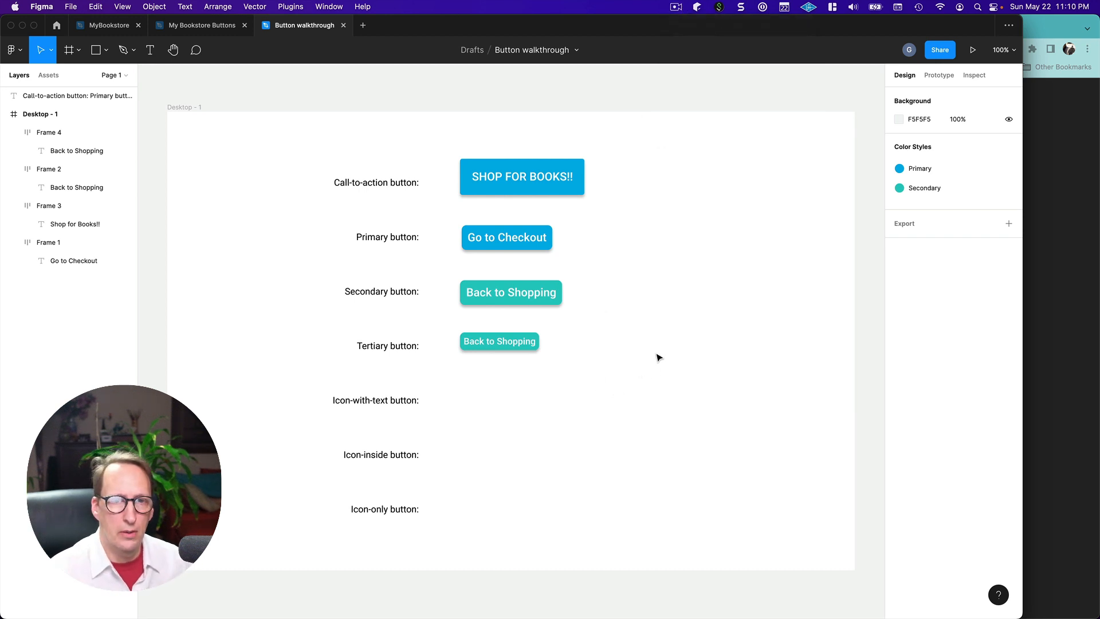
pyautogui.click(470, 340)
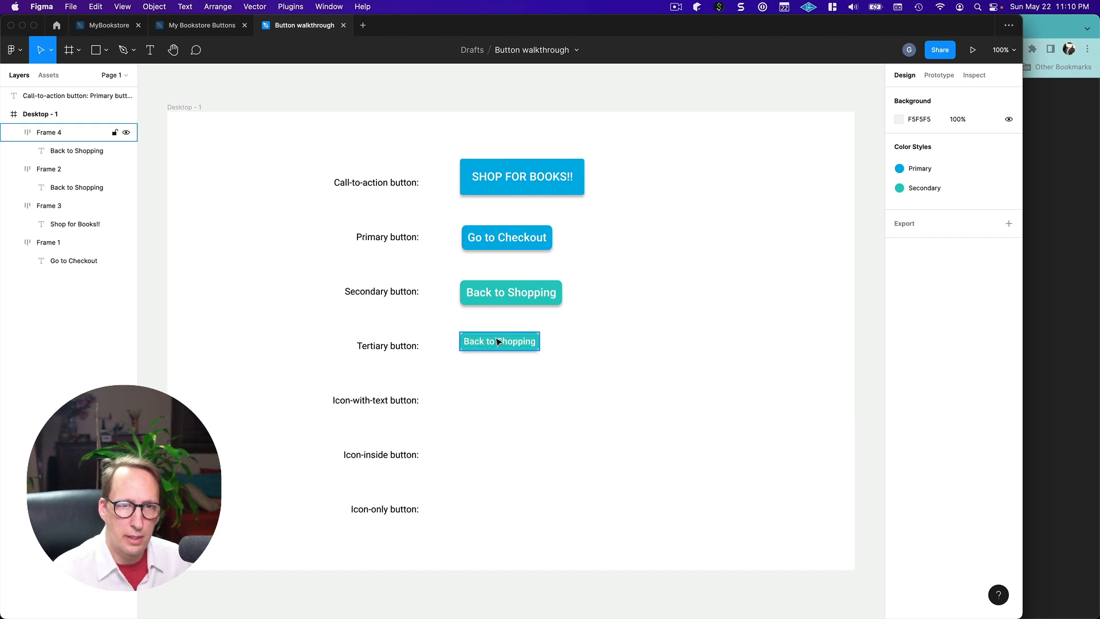
pyautogui.click(489, 359)
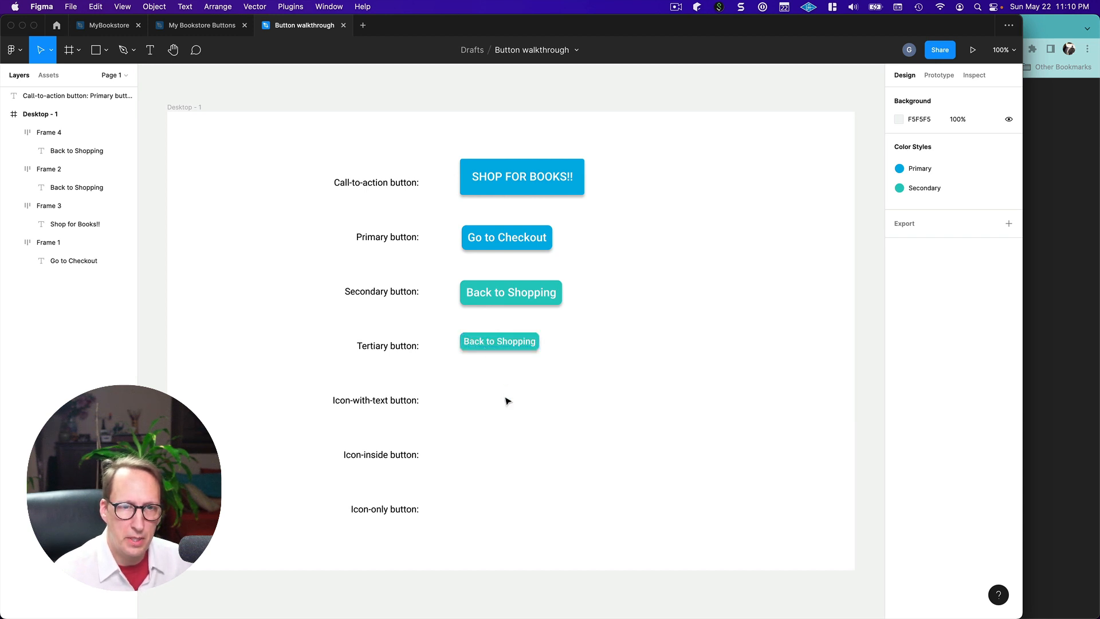
# Step: Set the tertiary button's corner radius to 6 and its horizontal padding to 10, and deselect it
pyautogui.click(488, 349)
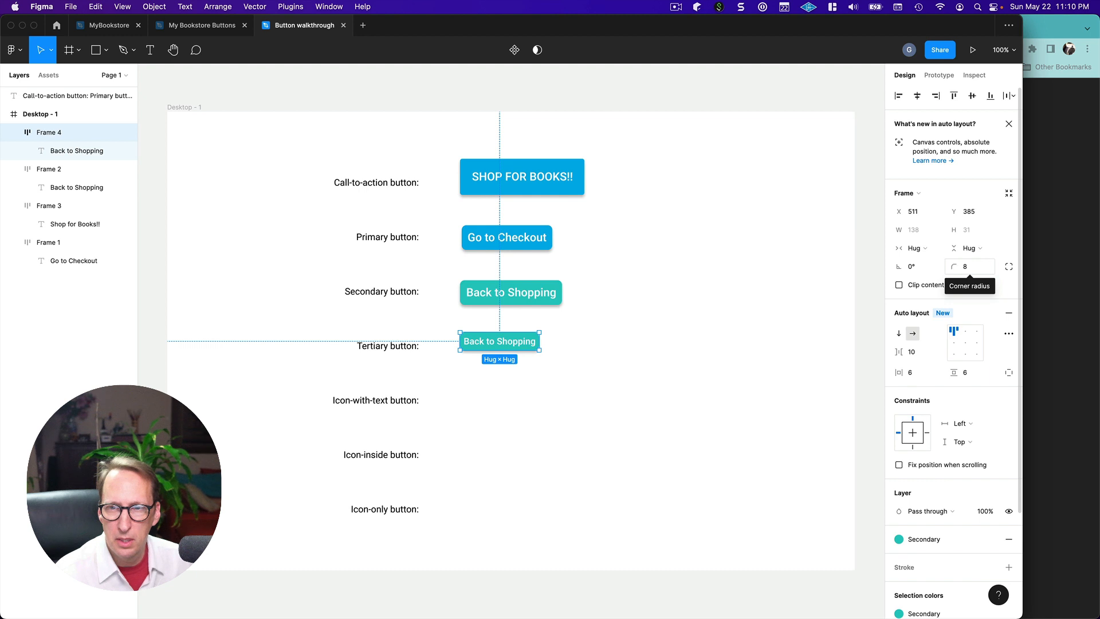
pyautogui.moveTo(953, 266); pyautogui.dragTo(937, 270)
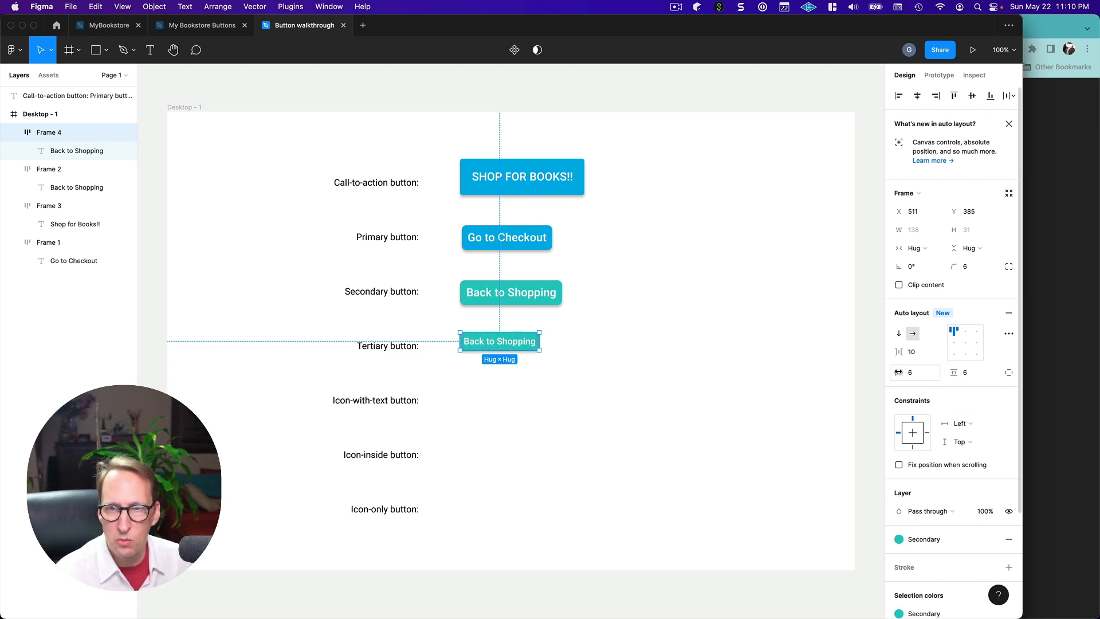
pyautogui.click(913, 375)
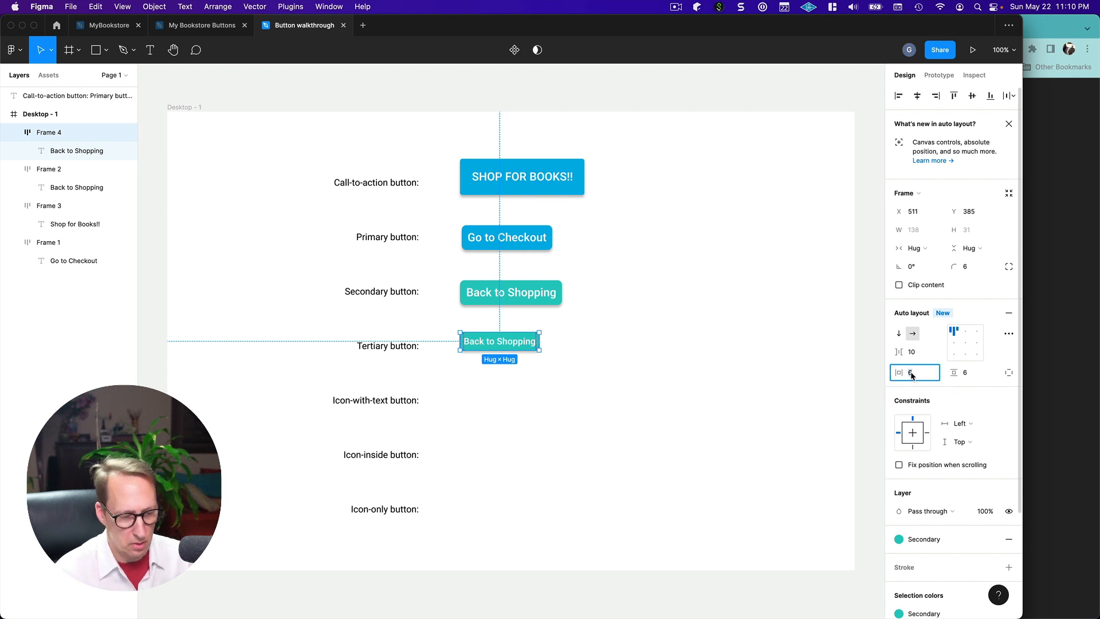
pyautogui.write('10')
pyautogui.press('Return')
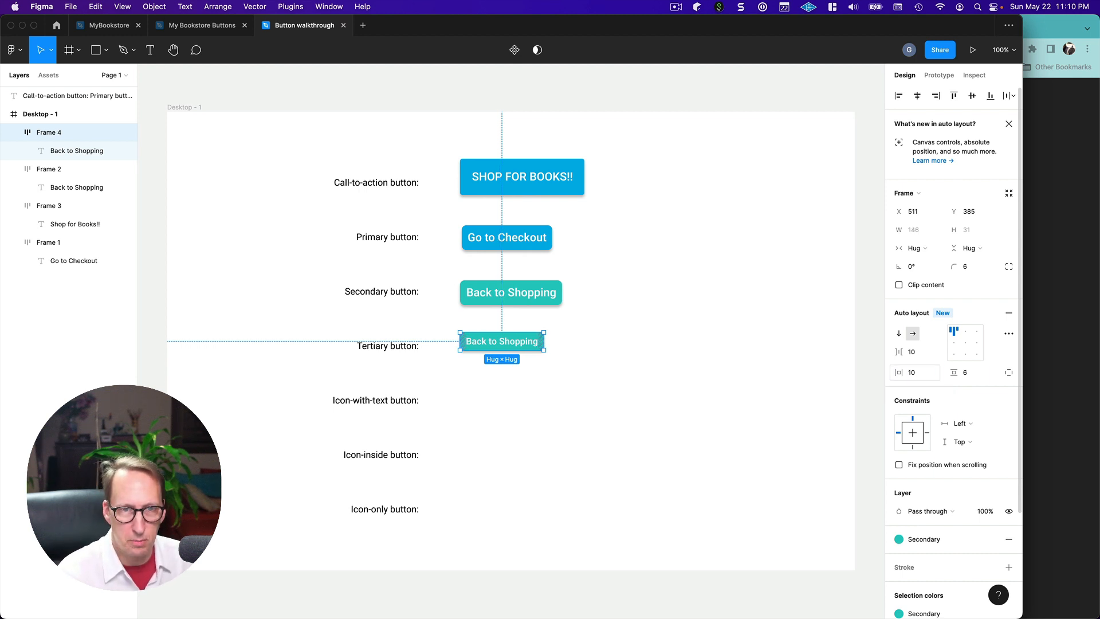
pyautogui.click(676, 426)
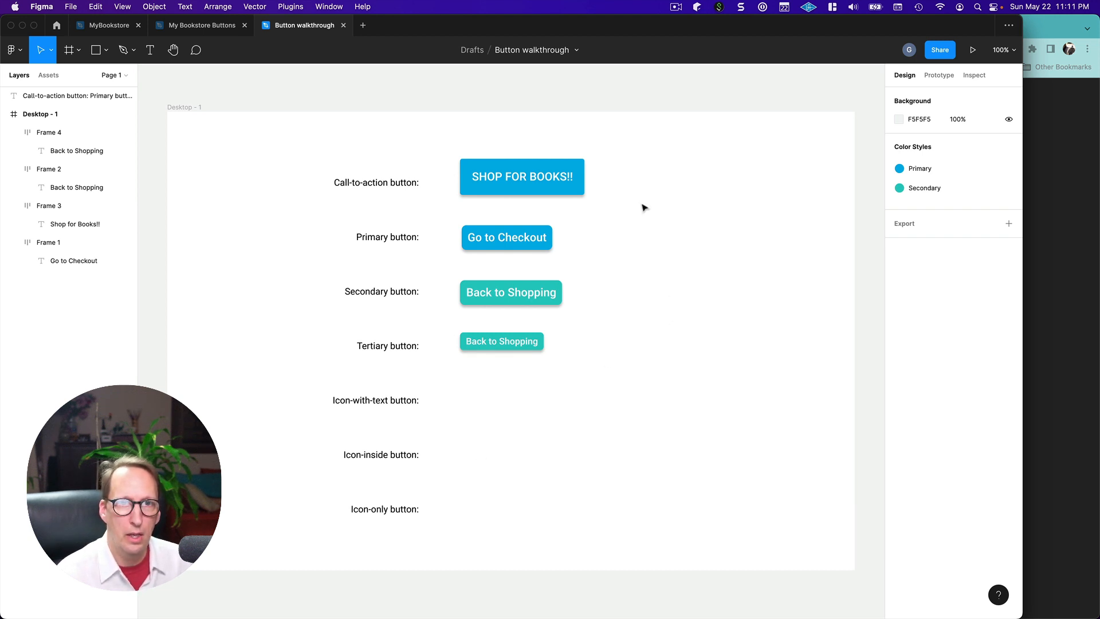
pyautogui.click(501, 241)
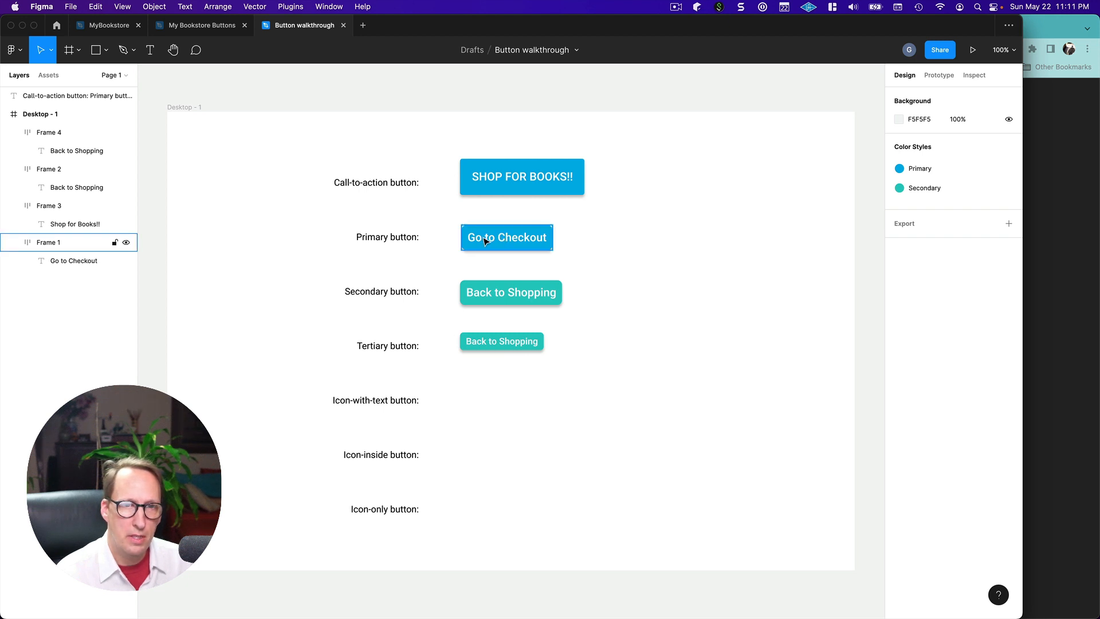
pyautogui.click(584, 253)
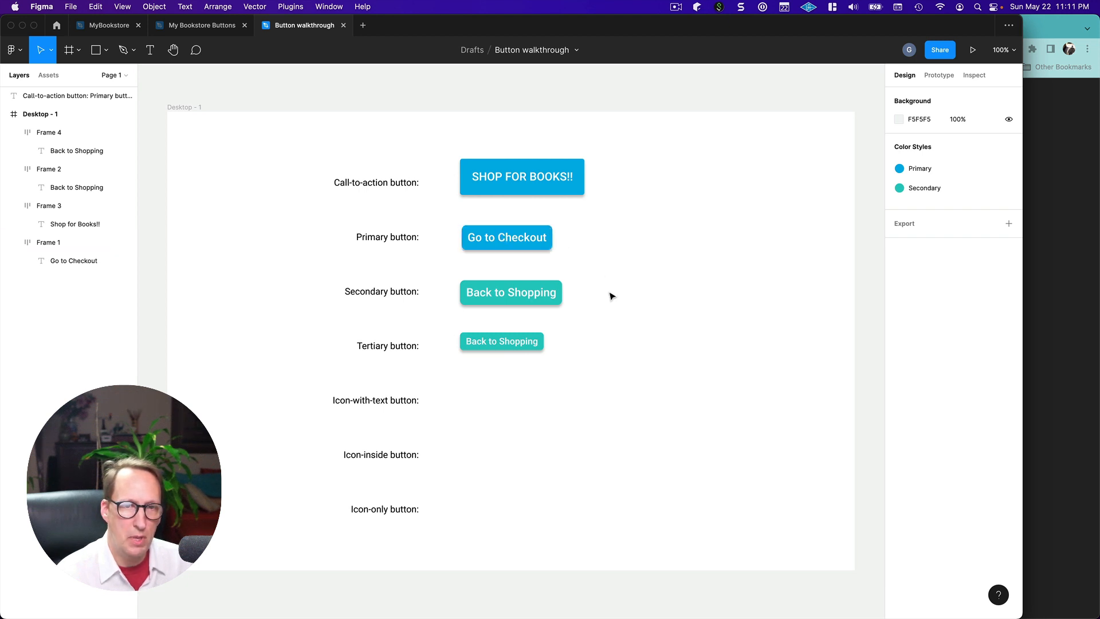
# Step: Check the contrast of the call-to-action button's text against its background with the Contrast plugin, including the large-text criteria
pyautogui.click(496, 303)
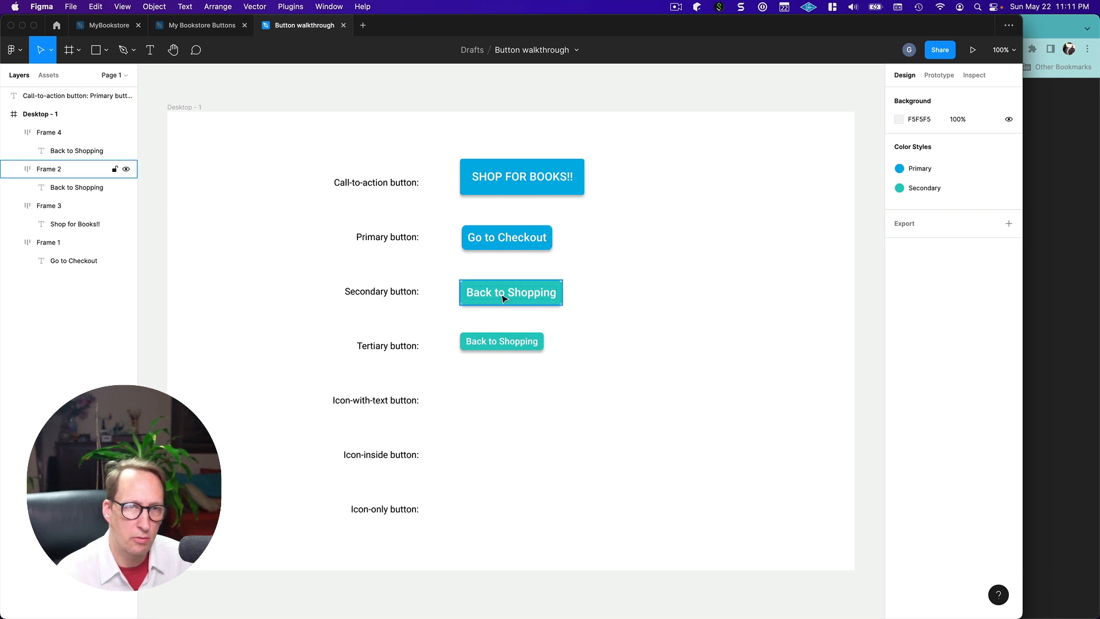
pyautogui.click(293, 254)
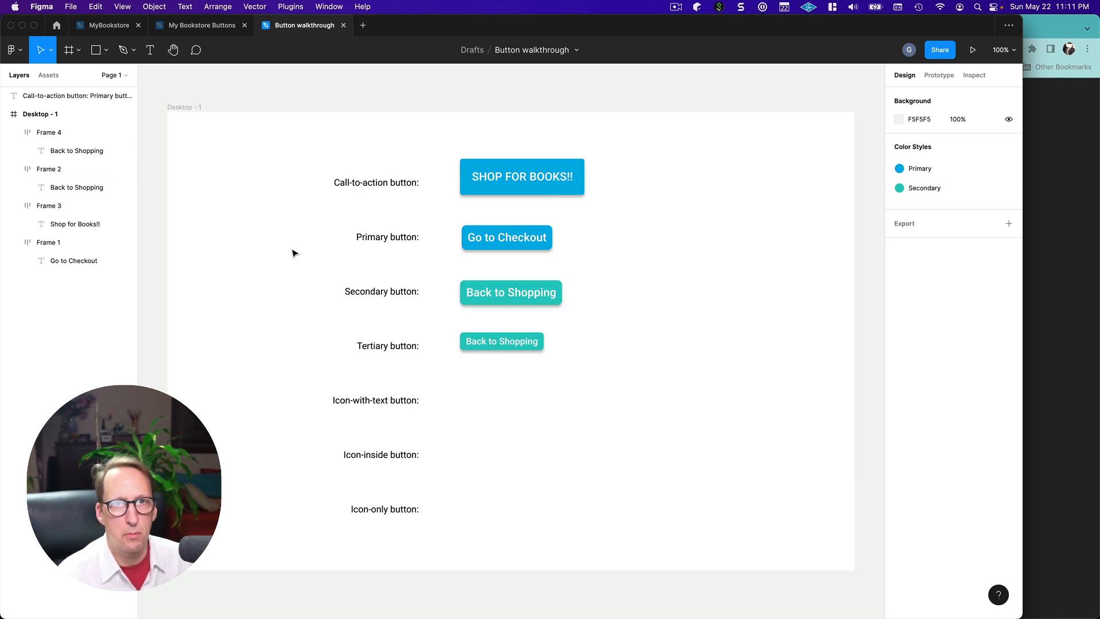
pyautogui.click(281, 7)
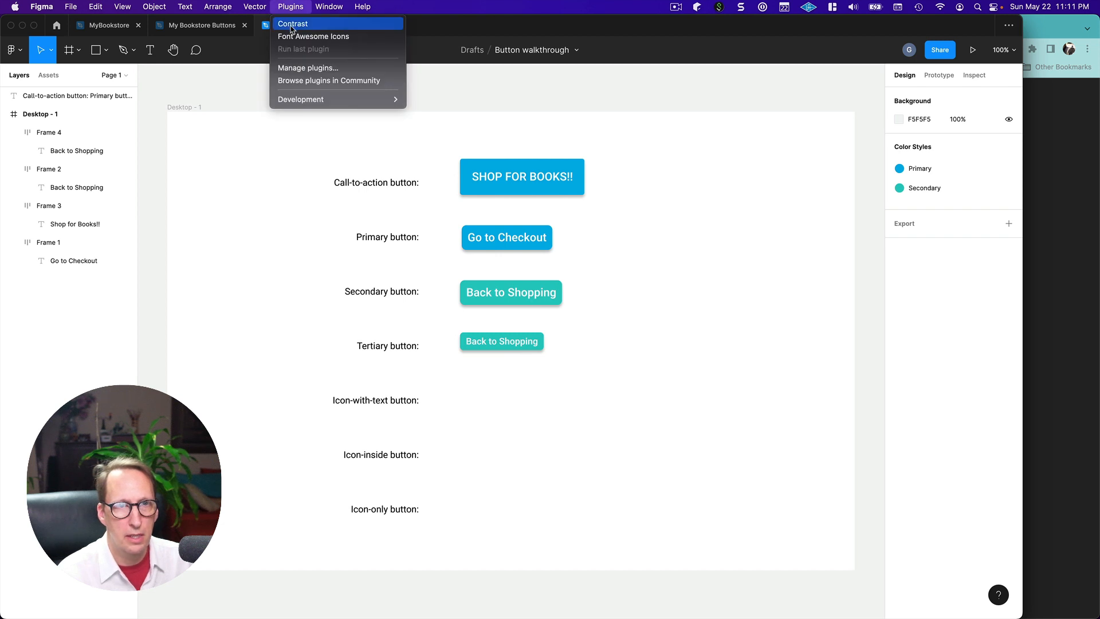
pyautogui.click(291, 26)
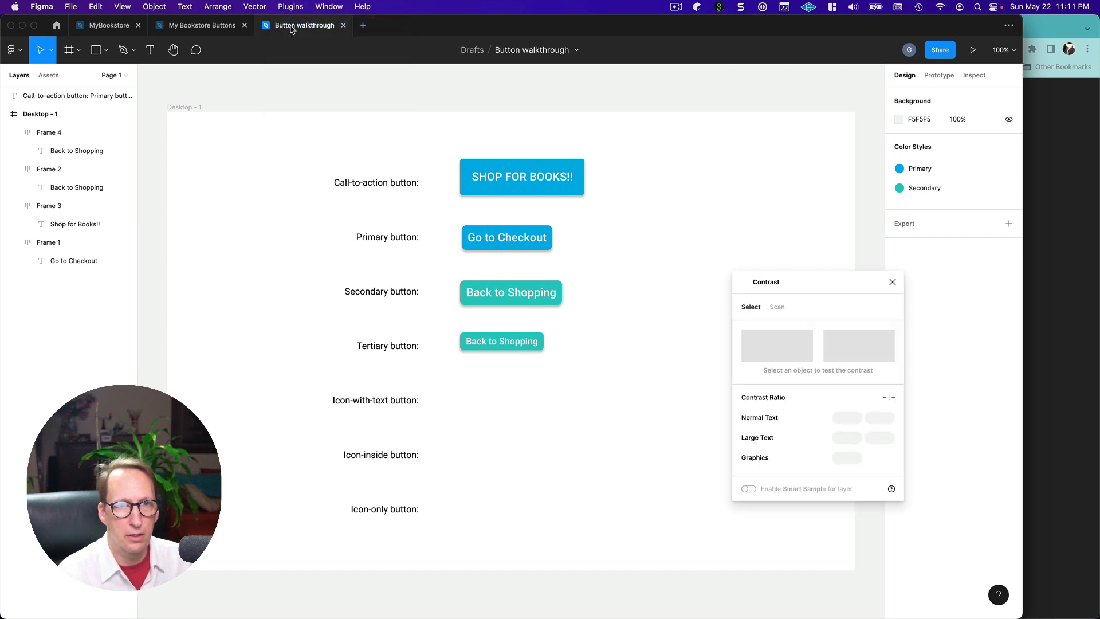
pyautogui.doubleClick(515, 182)
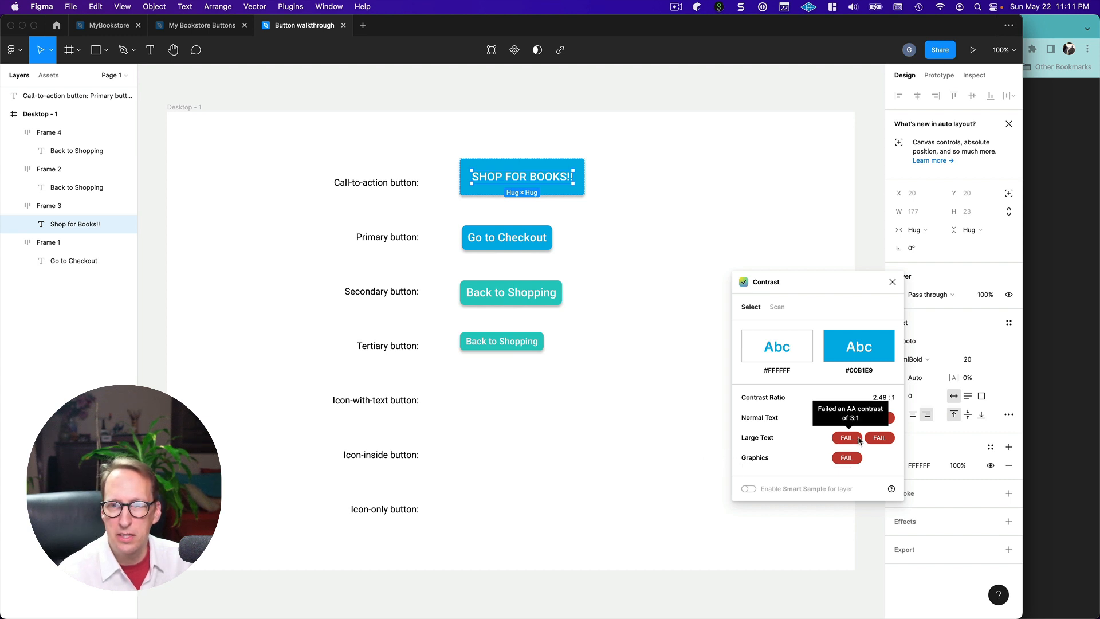
pyautogui.moveTo(889, 440)
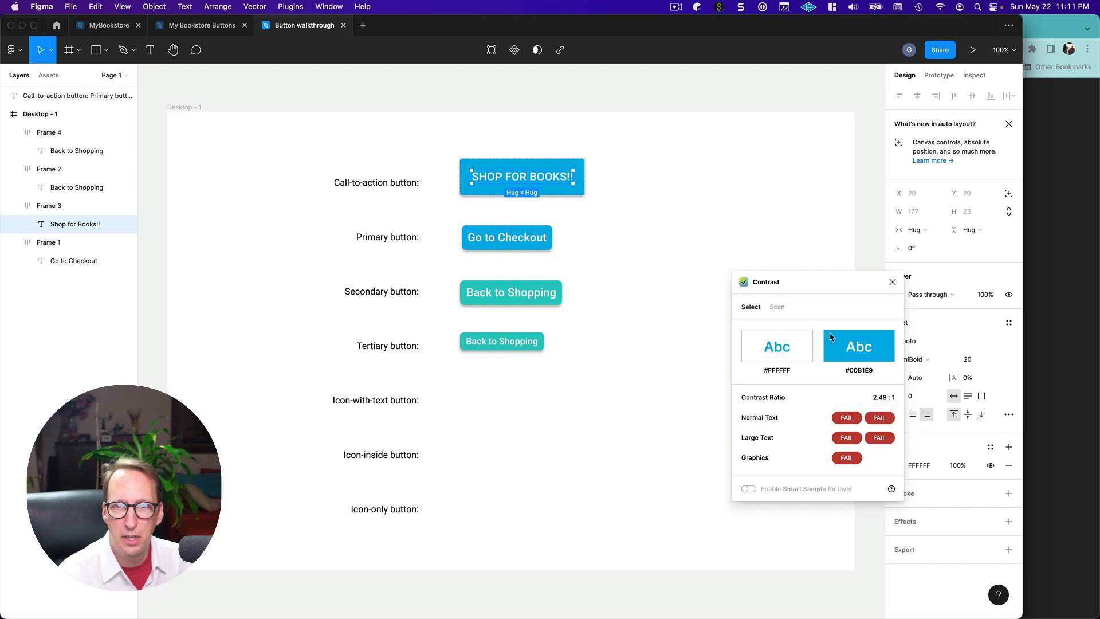
pyautogui.moveTo(815, 285); pyautogui.dragTo(775, 173)
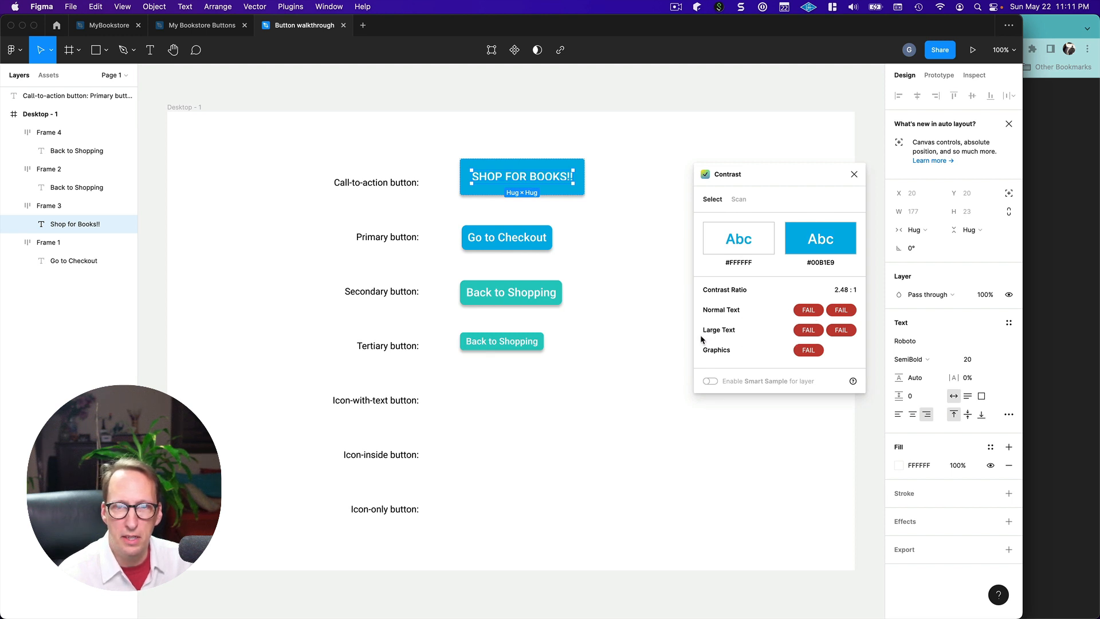
pyautogui.moveTo(724, 335)
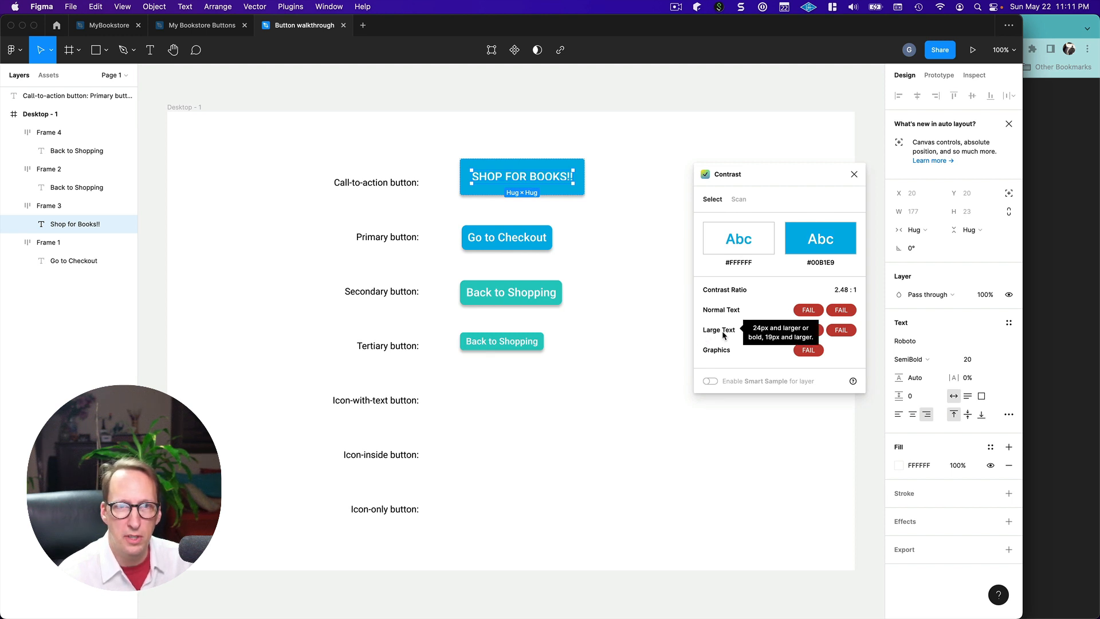
pyautogui.click(854, 176)
pyautogui.click(600, 226)
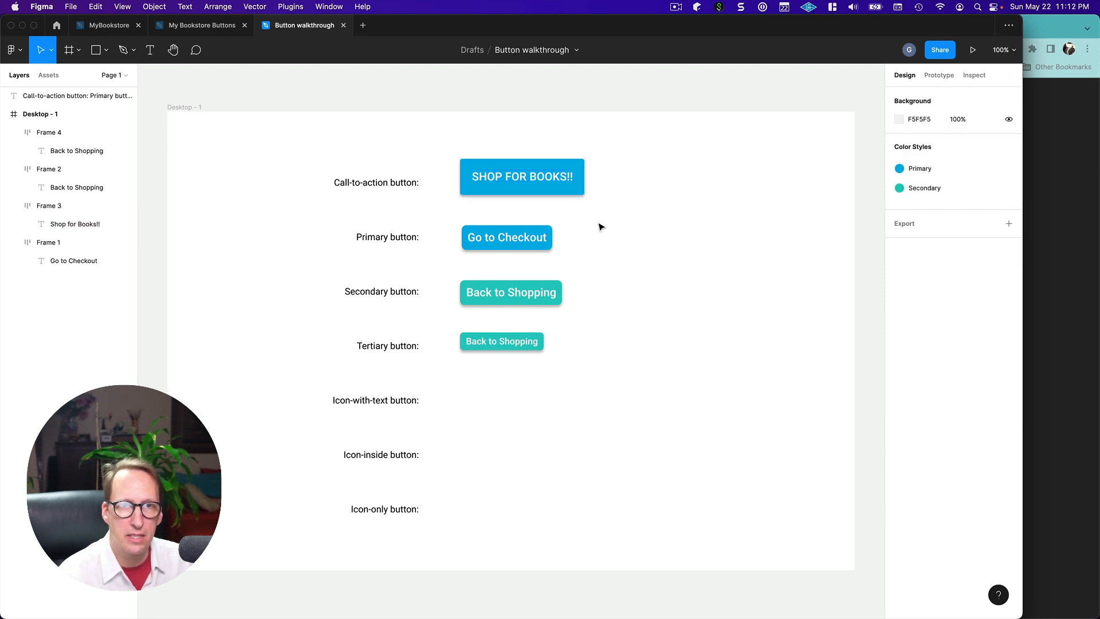
# Step: Darken the Primary color style used by the call-to-action button to 00A6DA and deselect the button
pyautogui.click(560, 196)
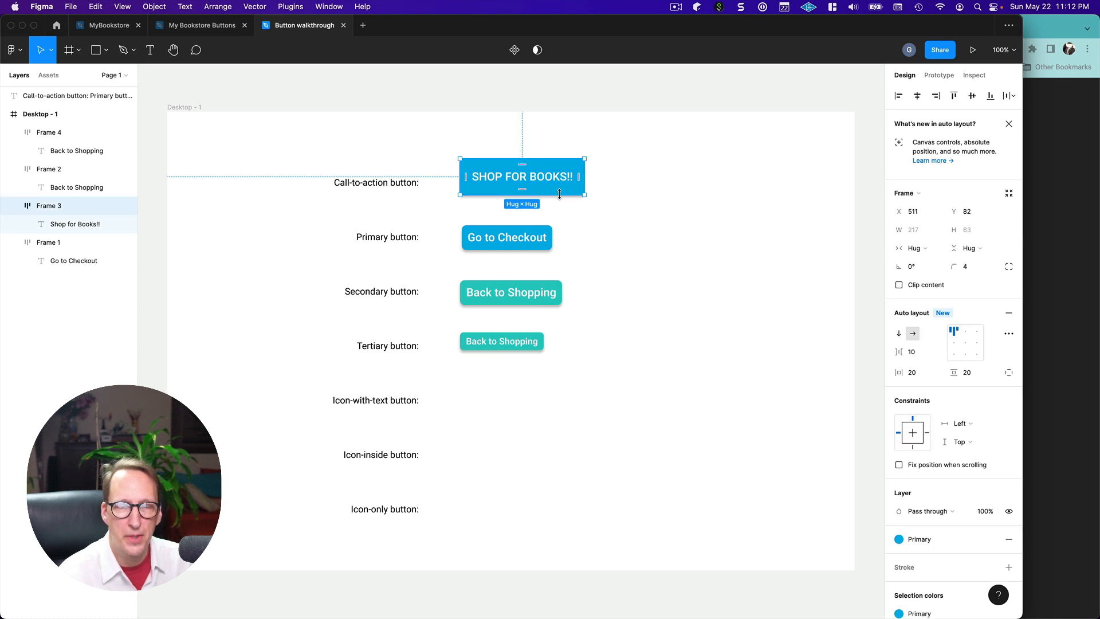
pyautogui.click(899, 539)
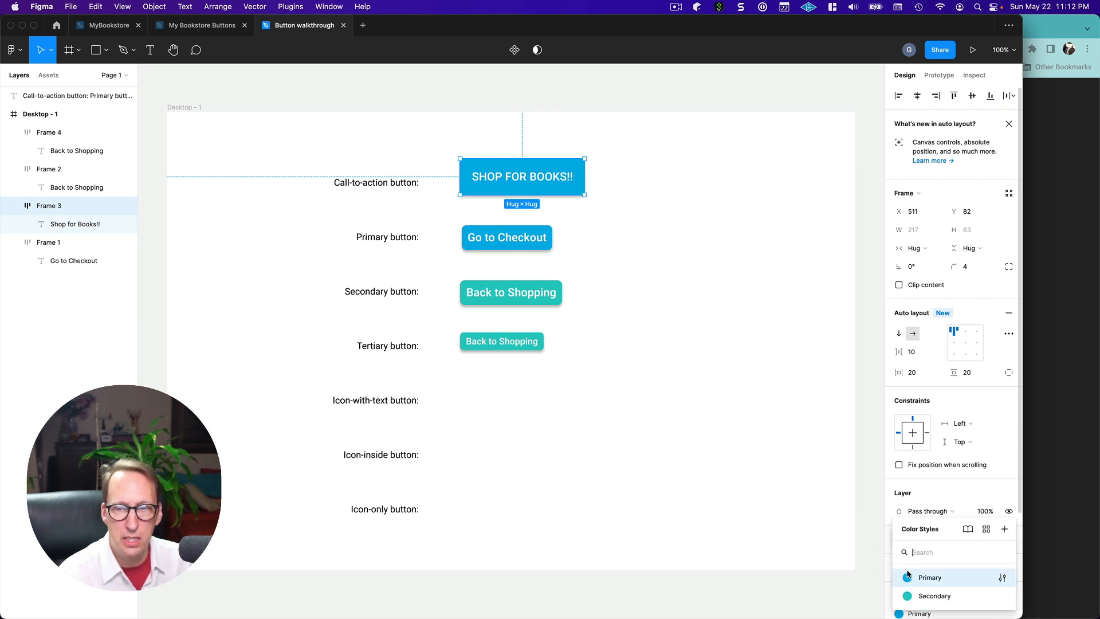
pyautogui.click(962, 488)
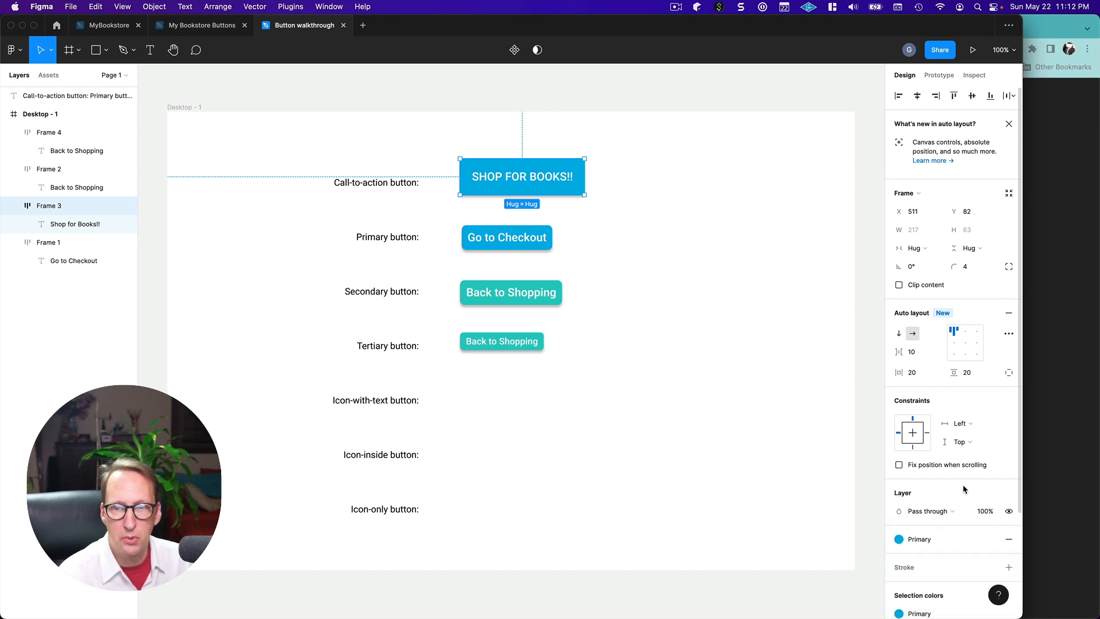
pyautogui.scroll(-4, 963, 489)
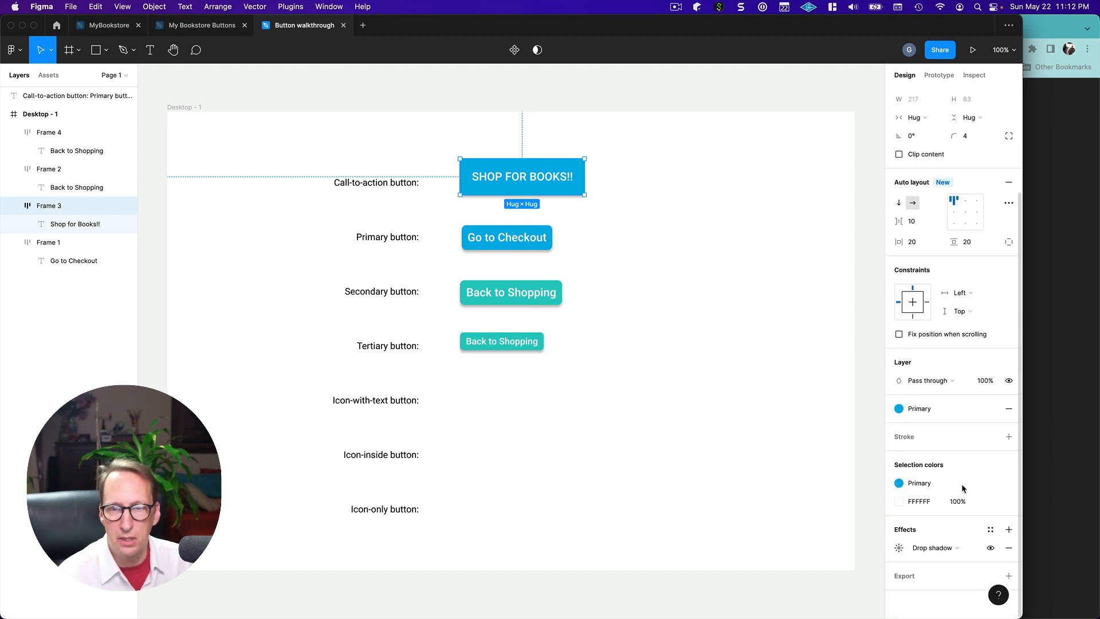
pyautogui.click(898, 409)
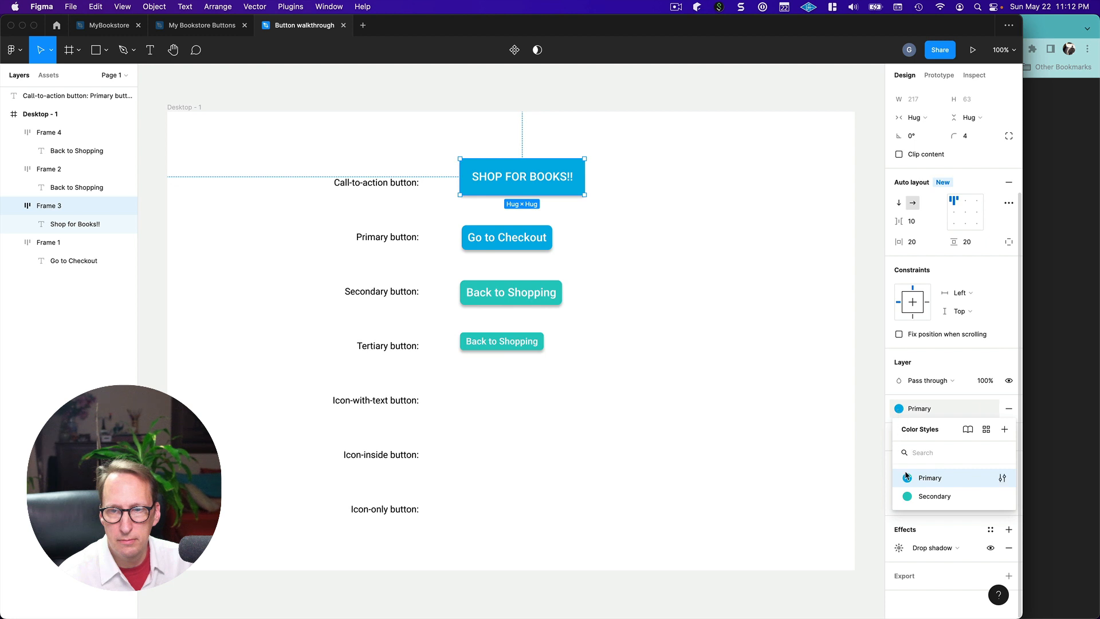
pyautogui.click(1001, 480)
pyautogui.moveTo(820, 428); pyautogui.dragTo(709, 376)
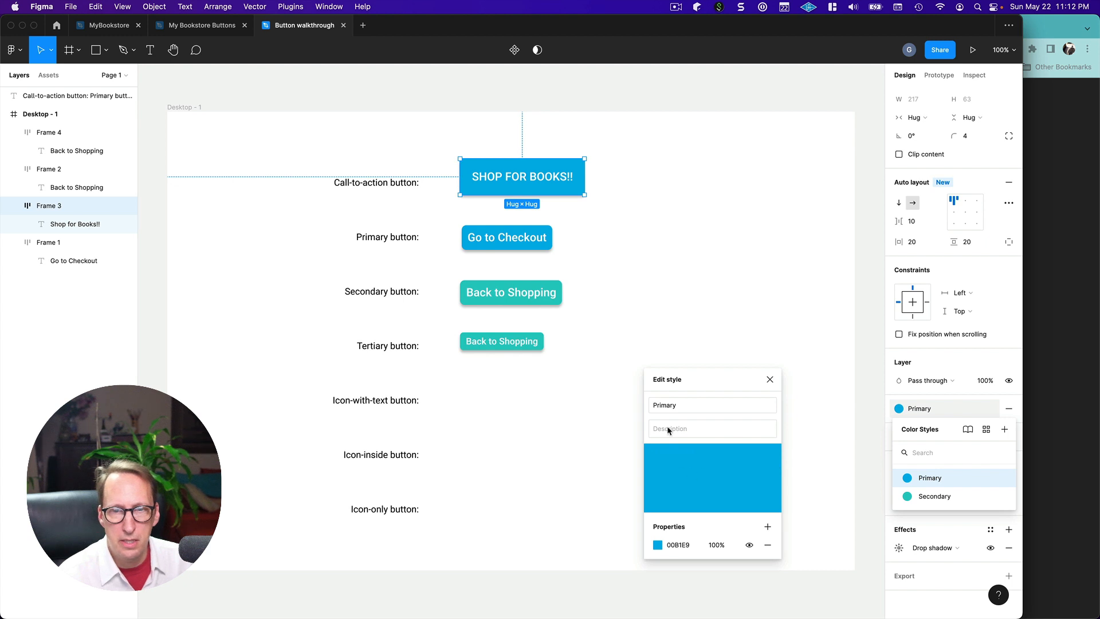
pyautogui.click(657, 545)
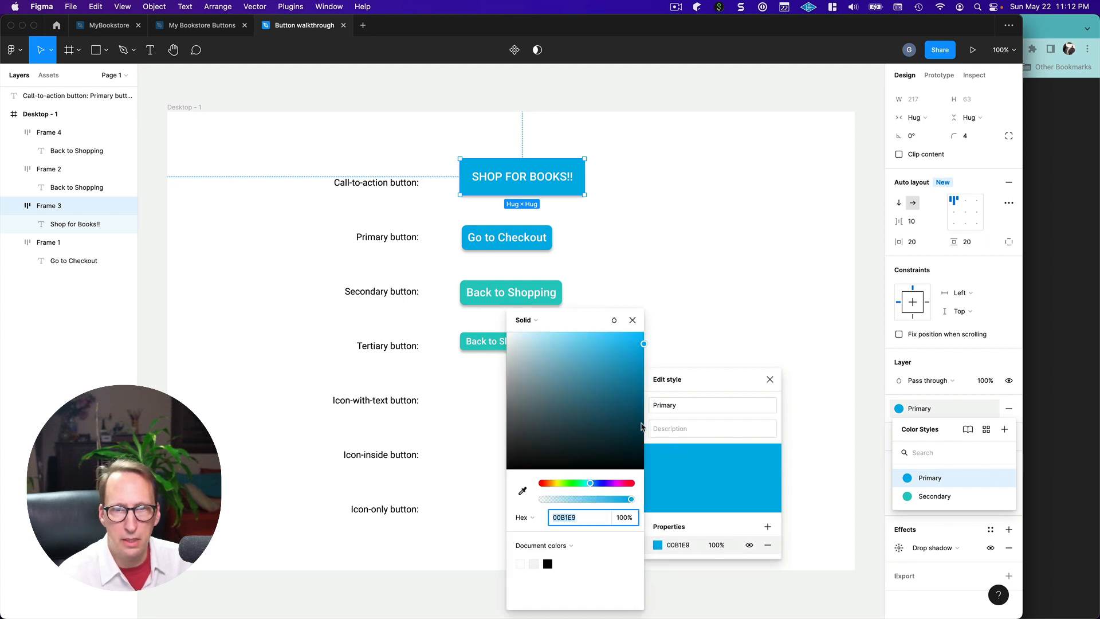
pyautogui.moveTo(643, 343); pyautogui.dragTo(643, 362)
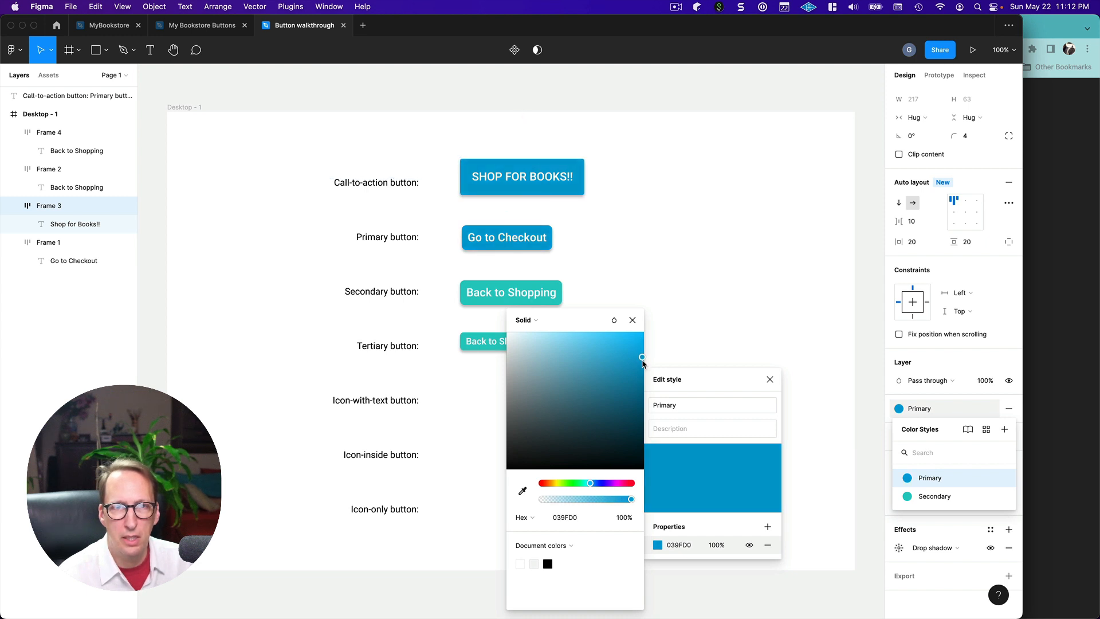
pyautogui.moveTo(642, 360)
pyautogui.mouseDown()
pyautogui.moveTo(613, 350)
pyautogui.moveTo(651, 358)
pyautogui.mouseUp()
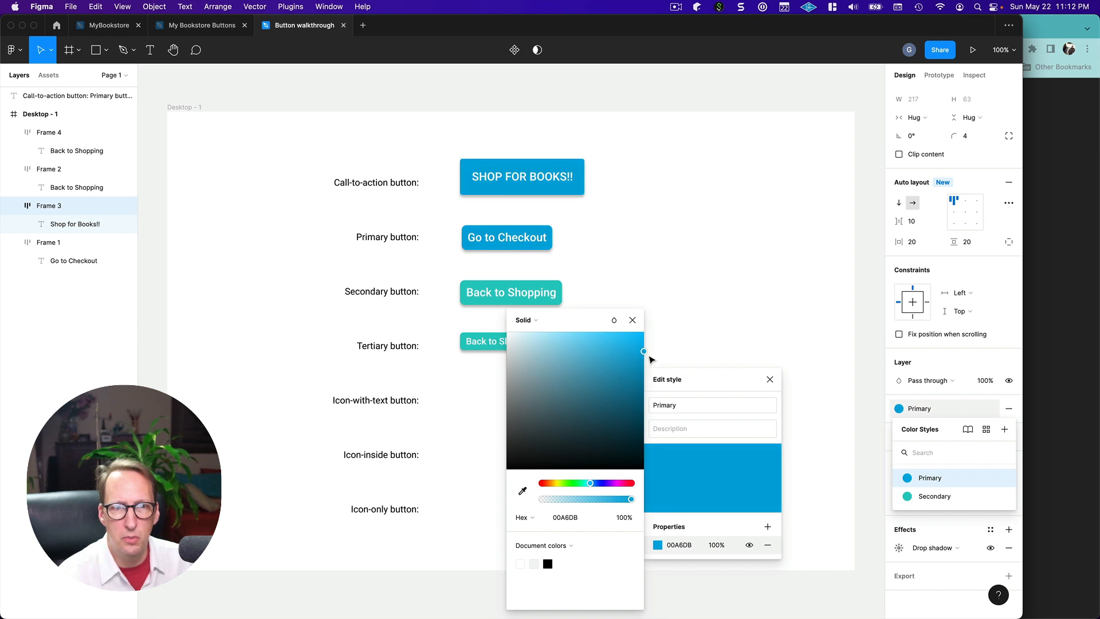
pyautogui.moveTo(651, 359); pyautogui.dragTo(651, 359)
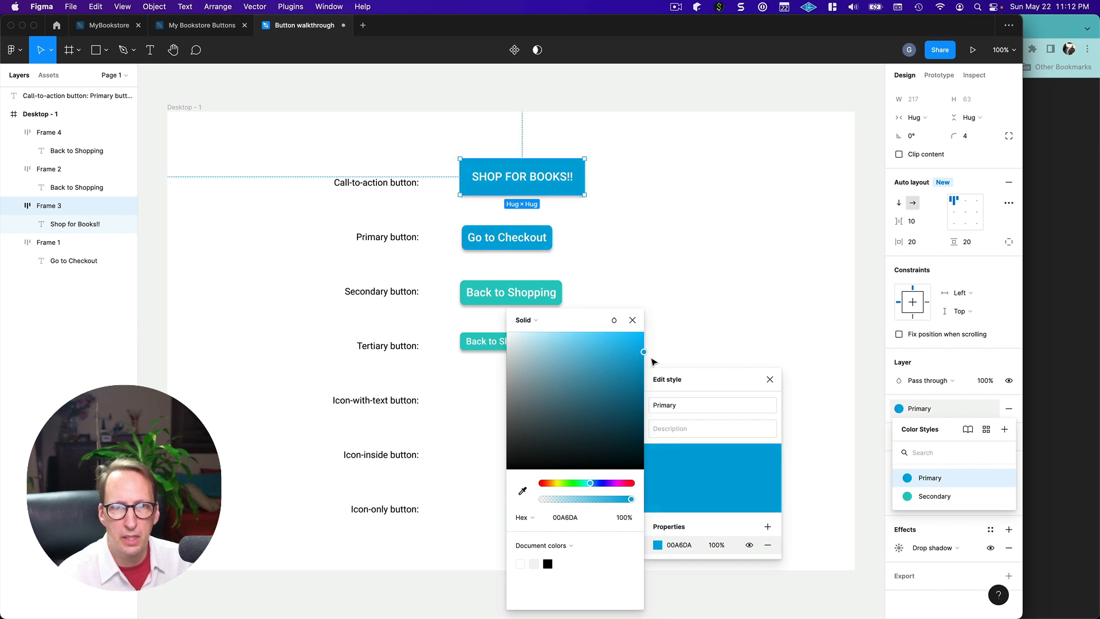
pyautogui.click(632, 320)
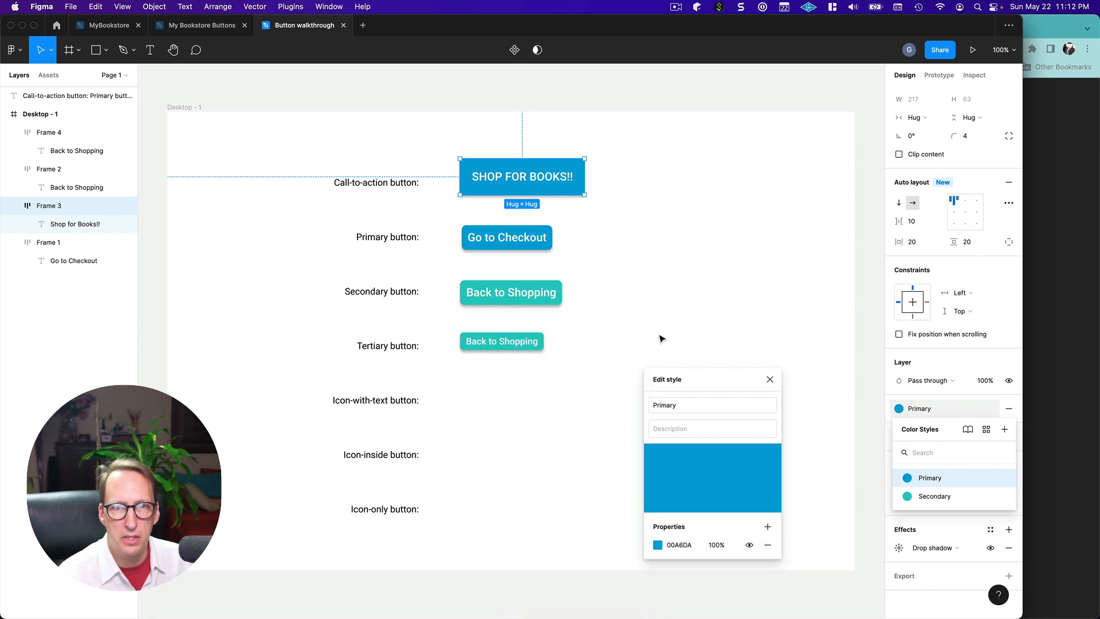
pyautogui.click(769, 381)
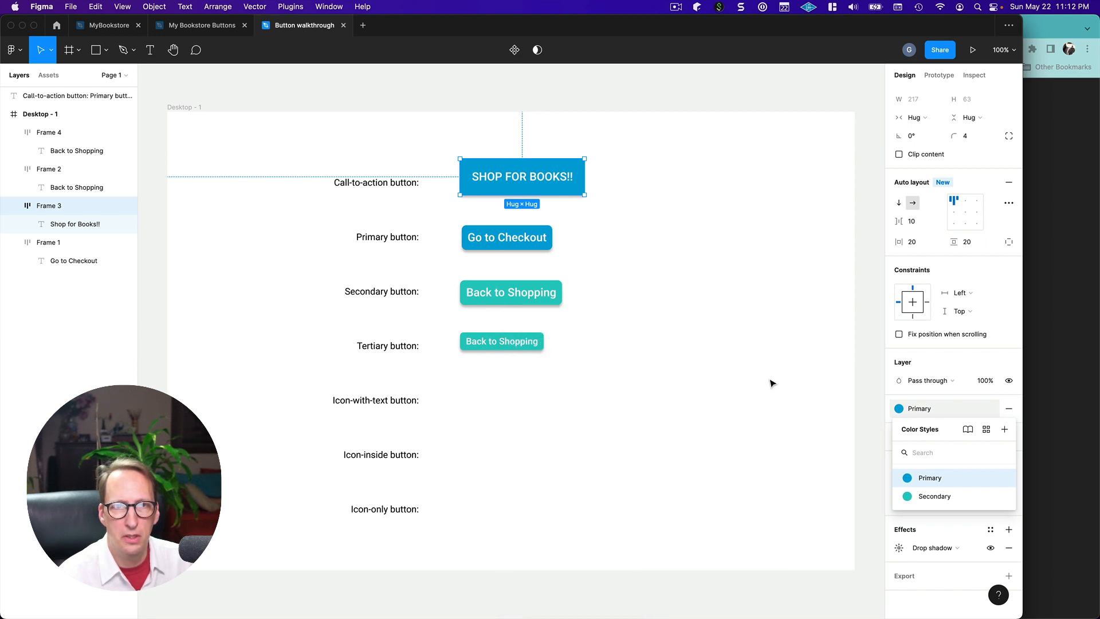
pyautogui.click(699, 359)
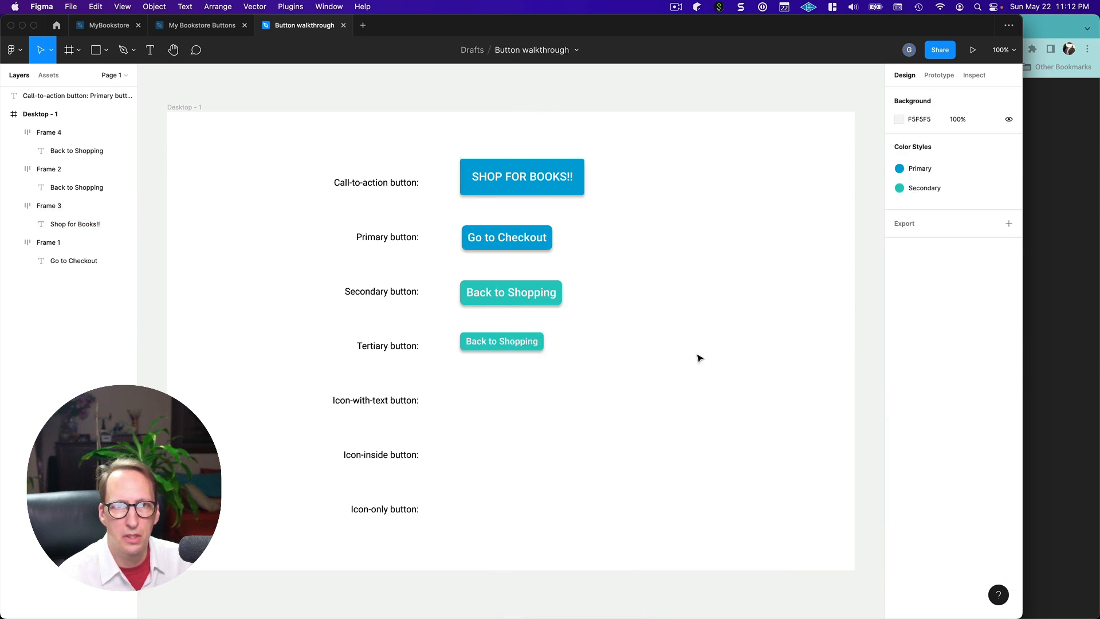
# Step: Run the Contrast plugin again on the "SHOP FOR BOOKS!!" text to recheck its contrast ratio
pyautogui.click(285, 7)
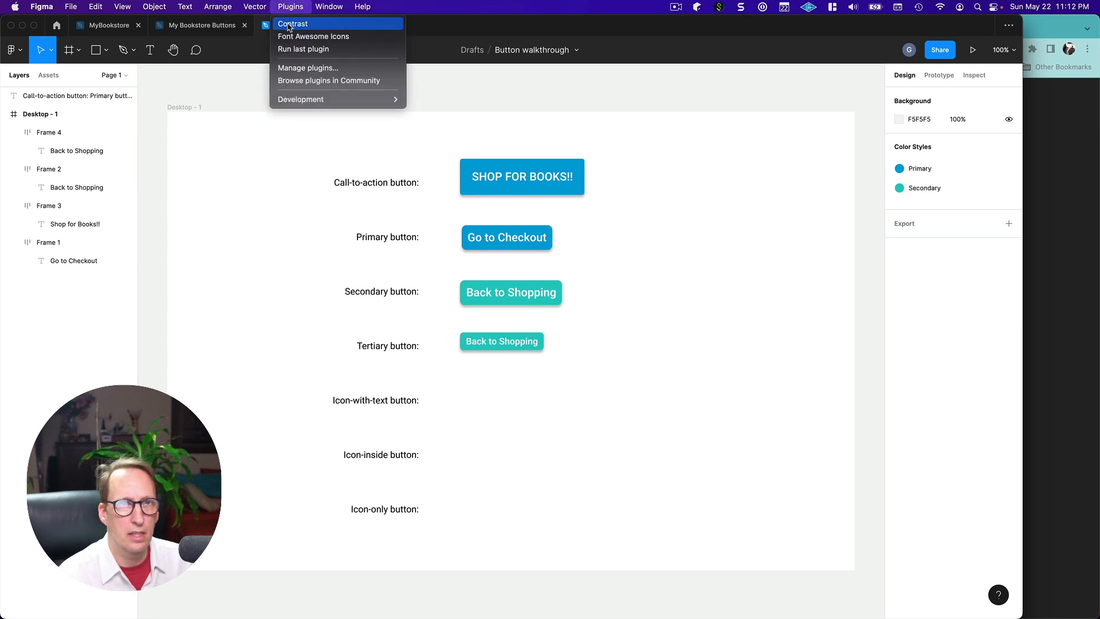
pyautogui.click(292, 24)
pyautogui.doubleClick(507, 179)
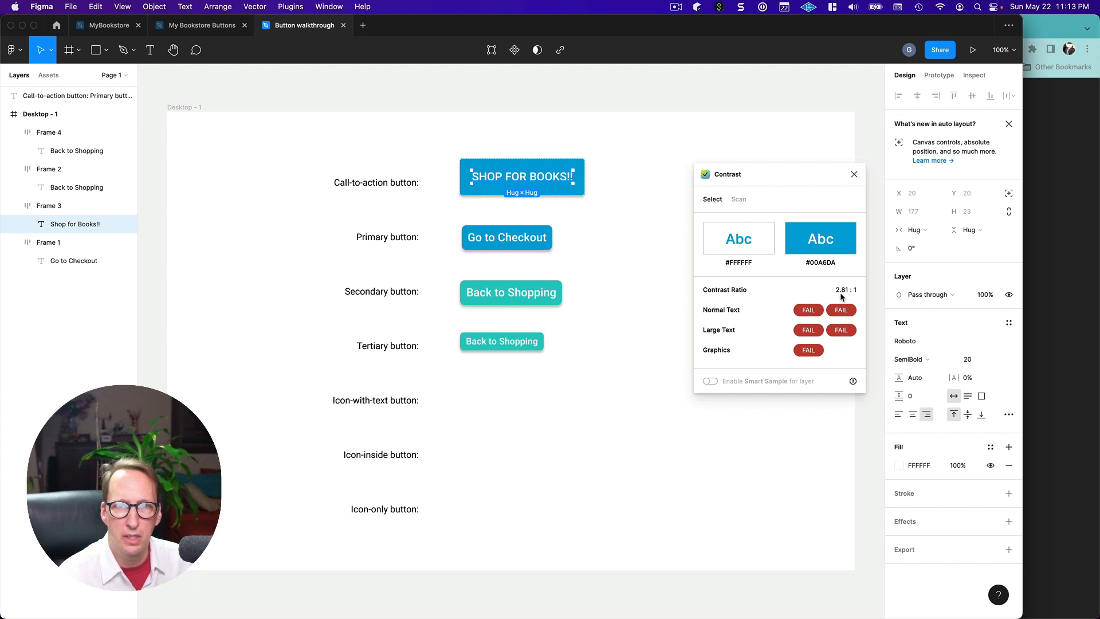
pyautogui.click(854, 174)
pyautogui.click(665, 286)
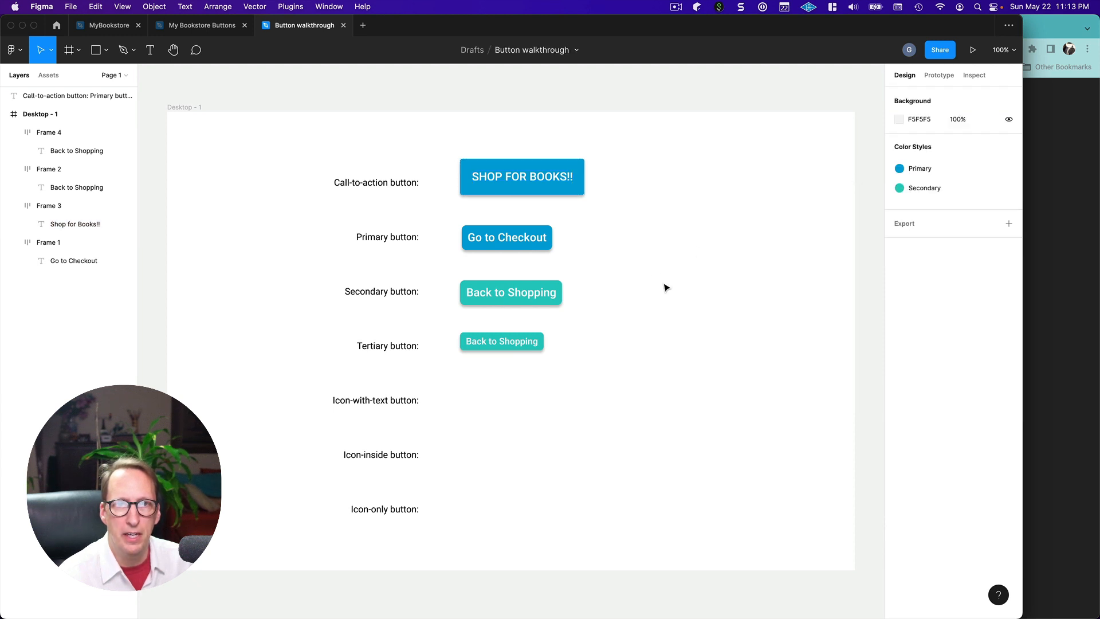
# Step: Darken the Primary color style further and shift its hue to a deeper blue, 0081C9, and deselect the button
pyautogui.click(538, 185)
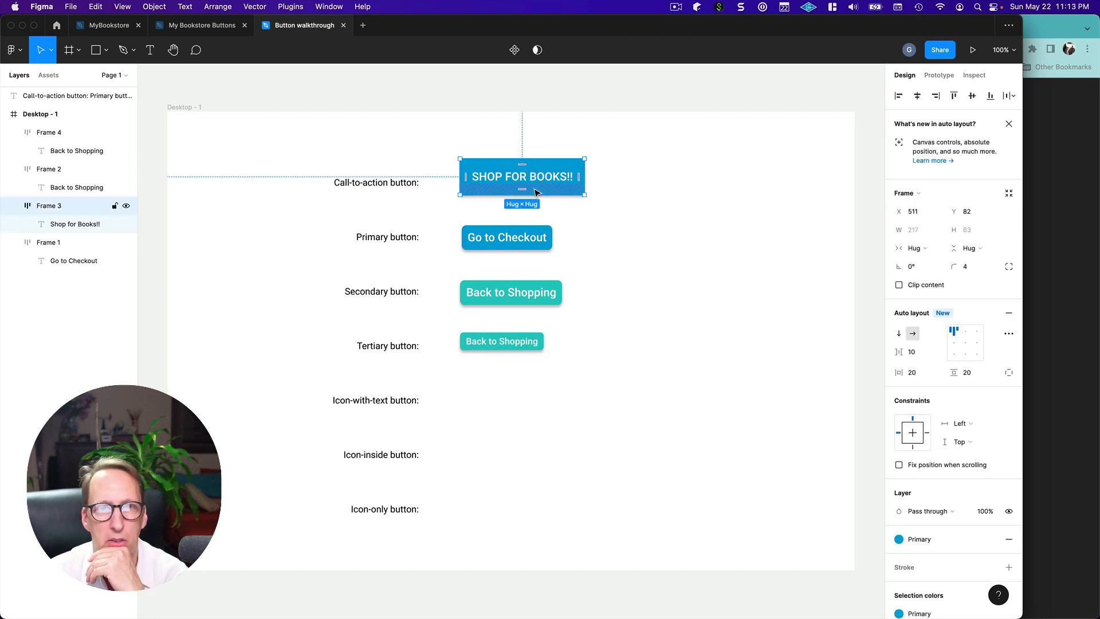
pyautogui.click(900, 541)
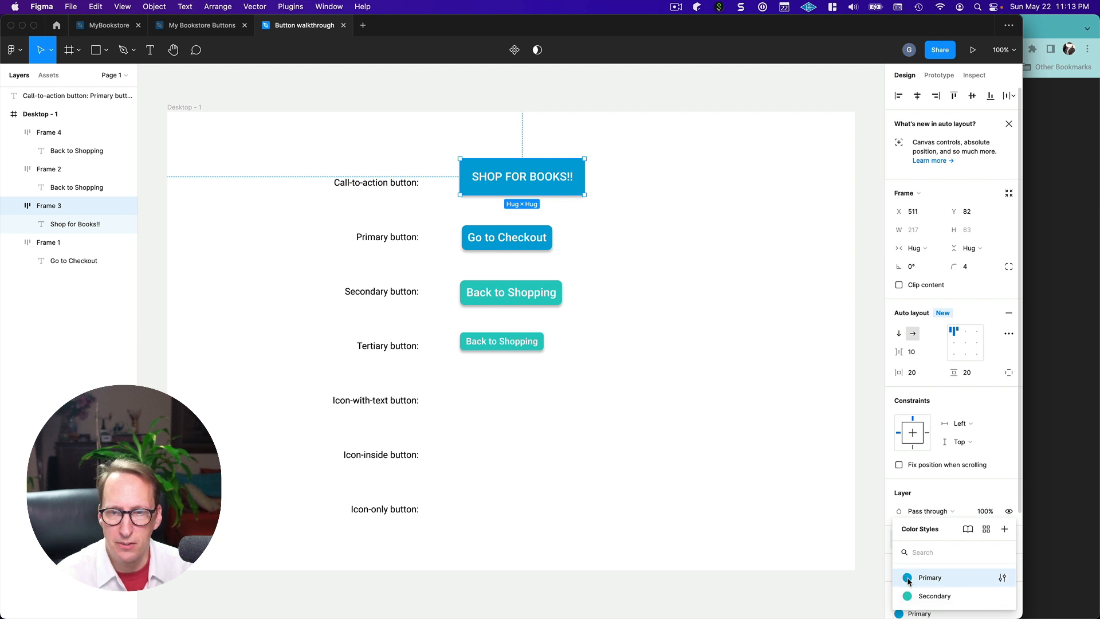
pyautogui.click(1002, 577)
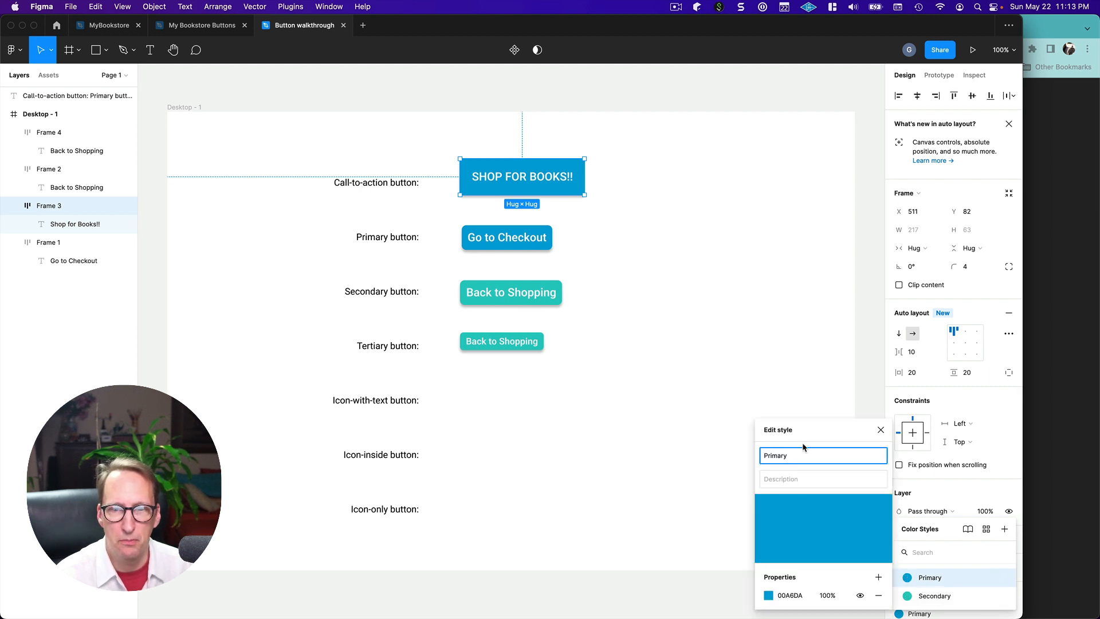
pyautogui.click(768, 595)
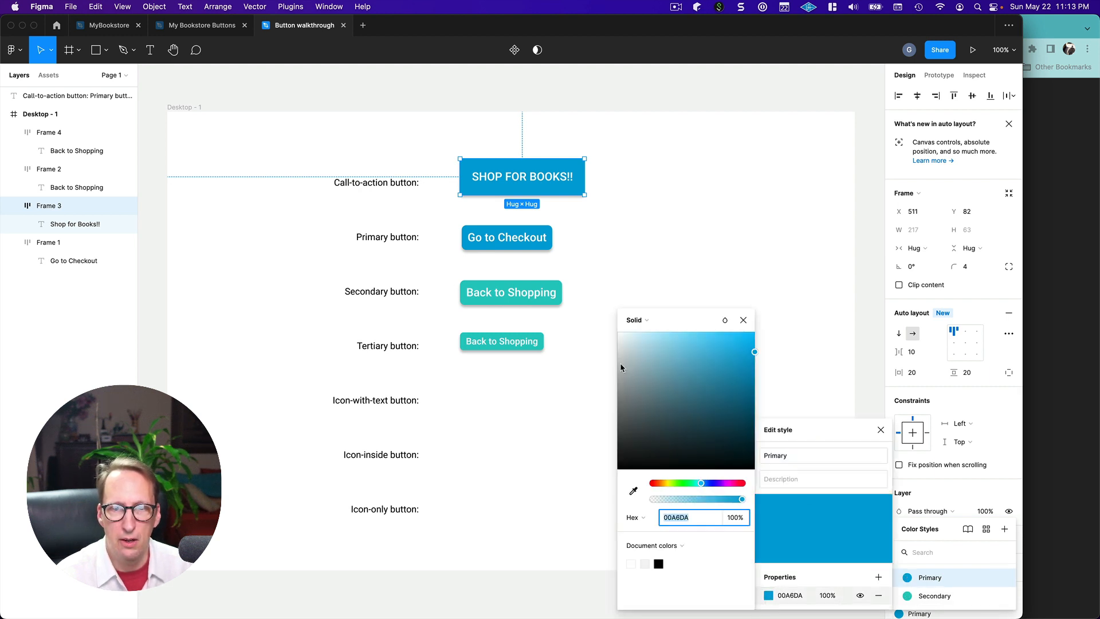
pyautogui.moveTo(754, 351); pyautogui.dragTo(759, 374)
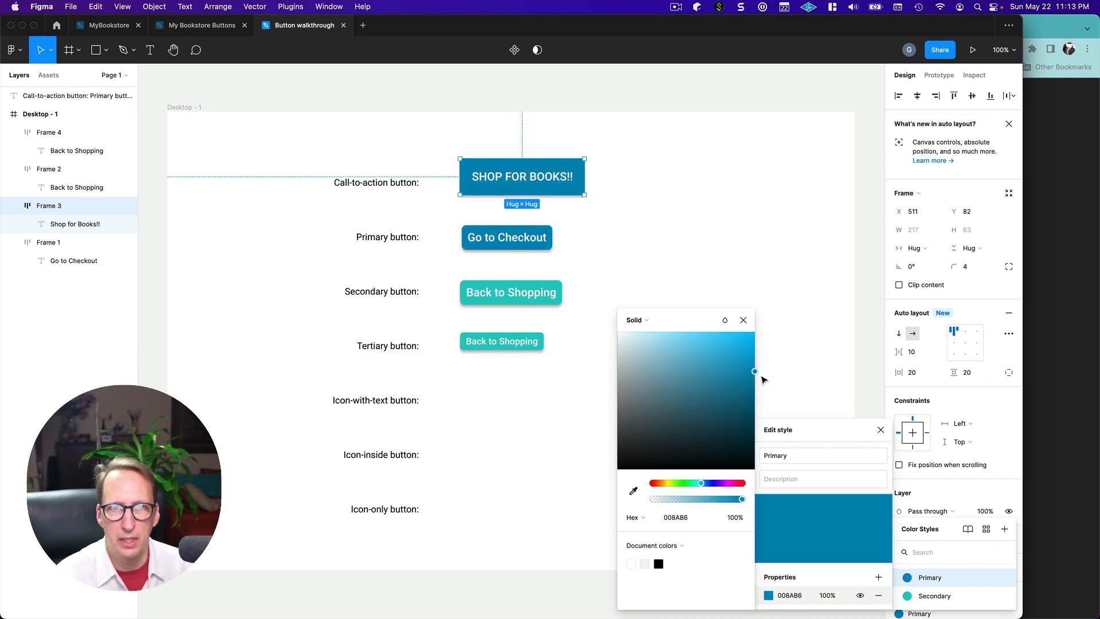
pyautogui.moveTo(761, 375)
pyautogui.mouseDown()
pyautogui.moveTo(720, 371)
pyautogui.moveTo(775, 369)
pyautogui.mouseUp()
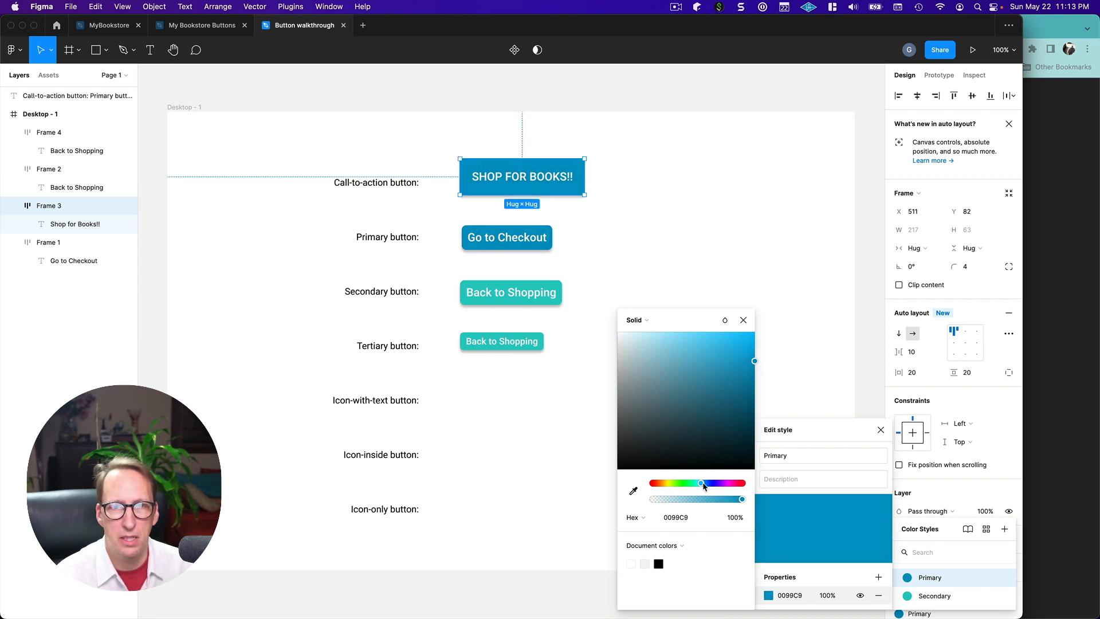
pyautogui.moveTo(704, 486); pyautogui.dragTo(704, 486)
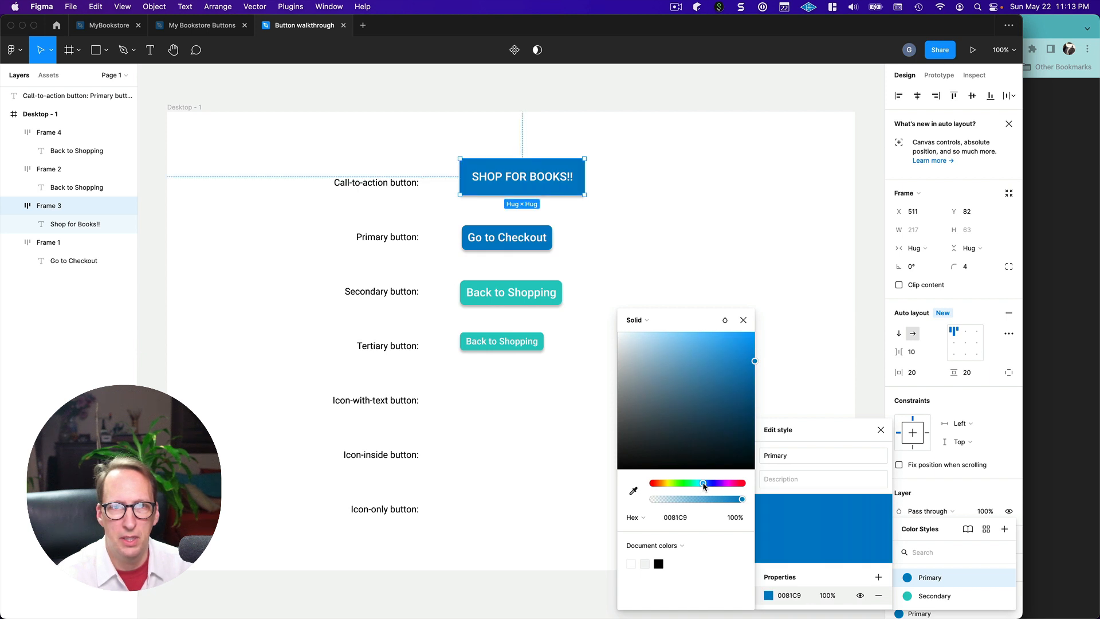
pyautogui.click(743, 322)
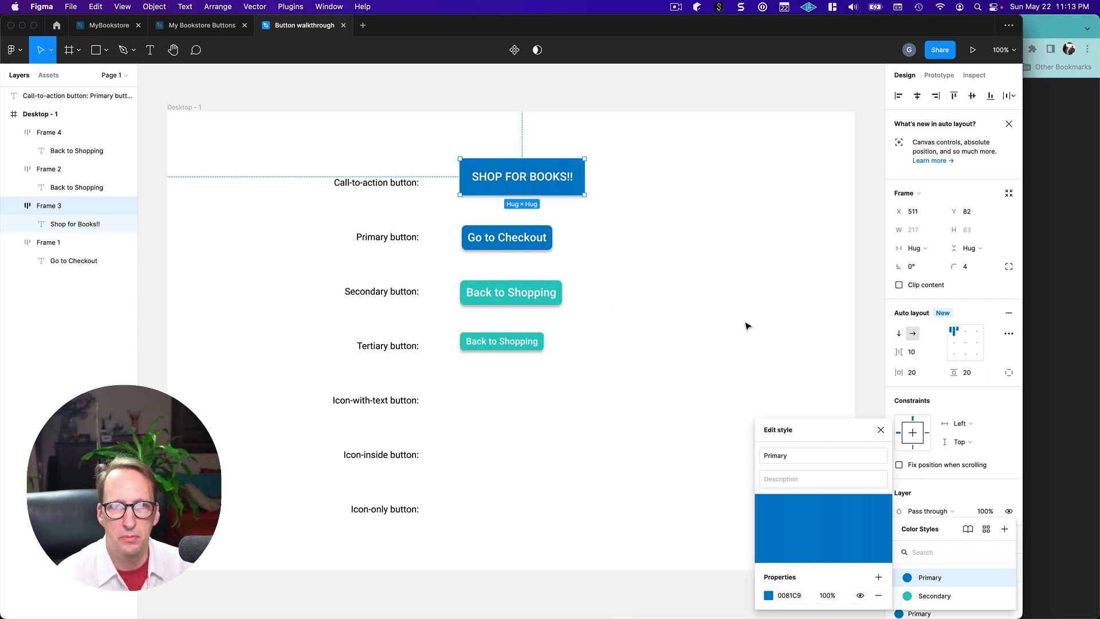
pyautogui.click(880, 430)
pyautogui.click(694, 401)
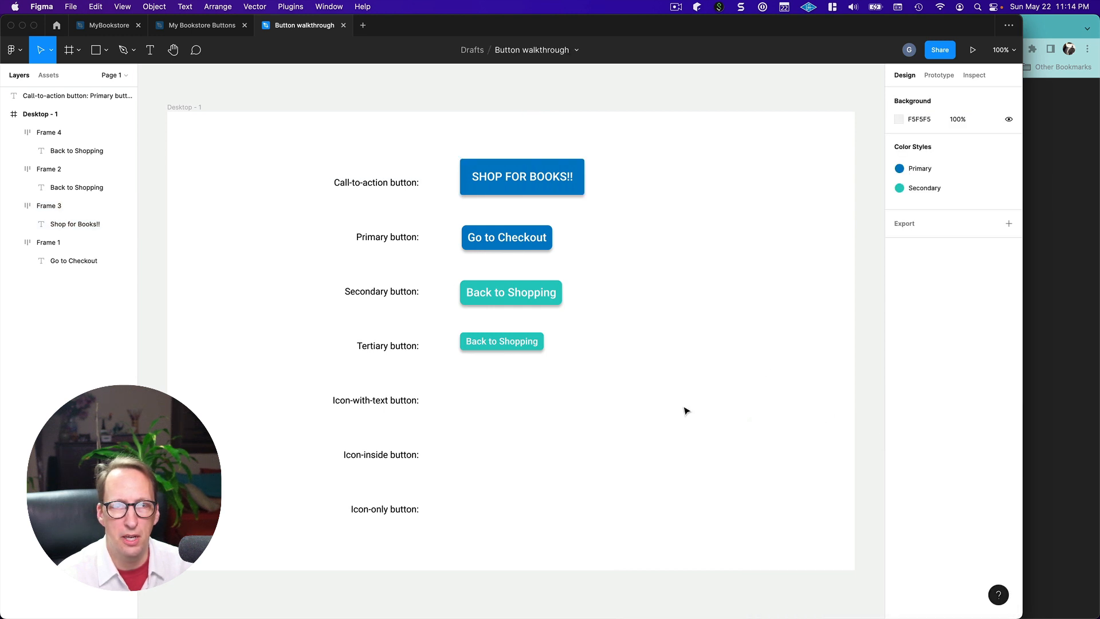
# Step: Check the contrast of the primary button's "Go to Checkout" text with the Contrast plugin and clear the selection
pyautogui.click(511, 246)
pyautogui.click(510, 242)
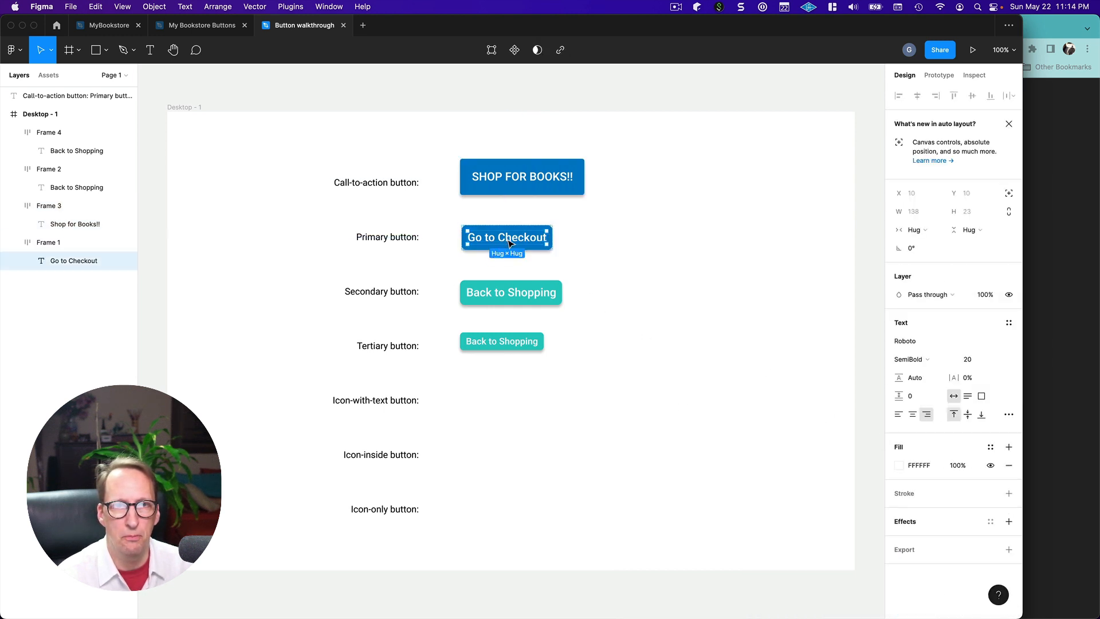
pyautogui.click(277, 7)
pyautogui.click(281, 22)
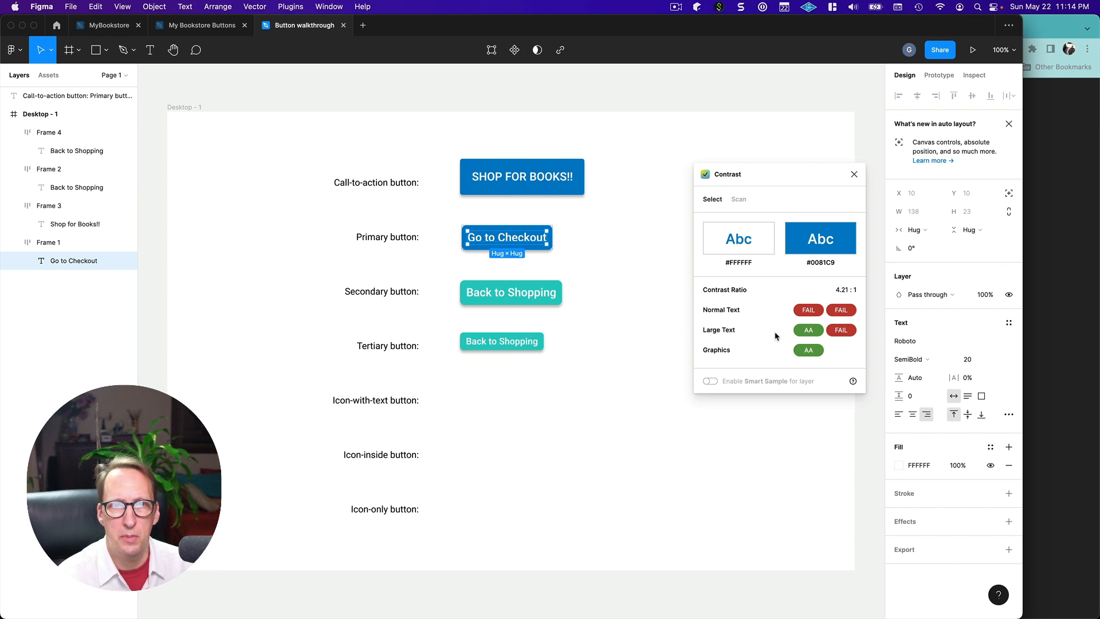
pyautogui.moveTo(810, 170); pyautogui.dragTo(737, 224)
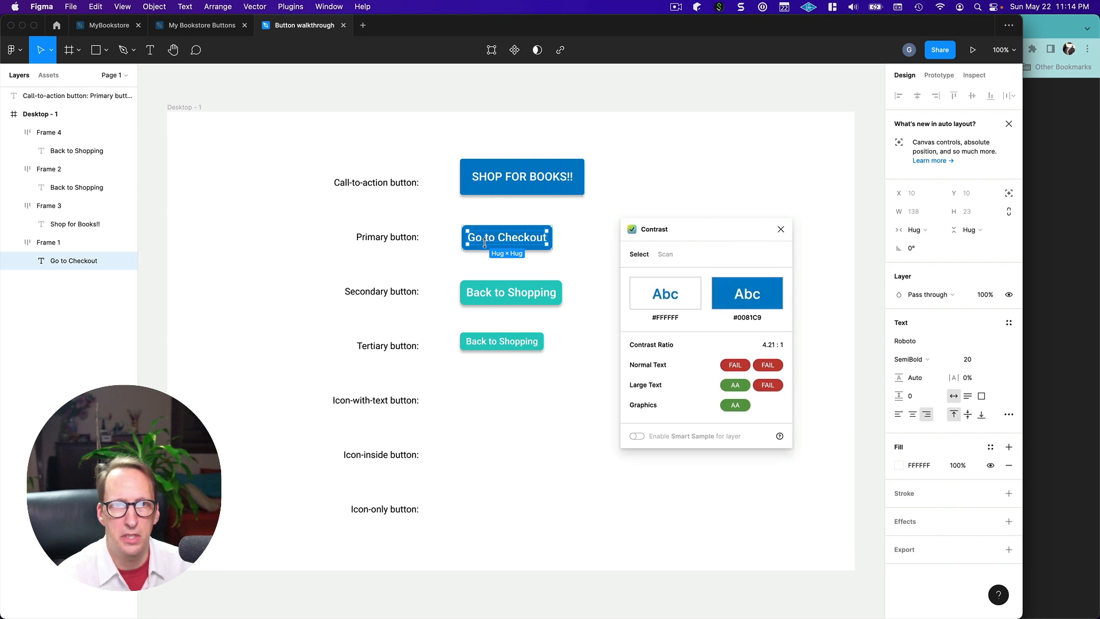
pyautogui.click(781, 229)
pyautogui.click(655, 356)
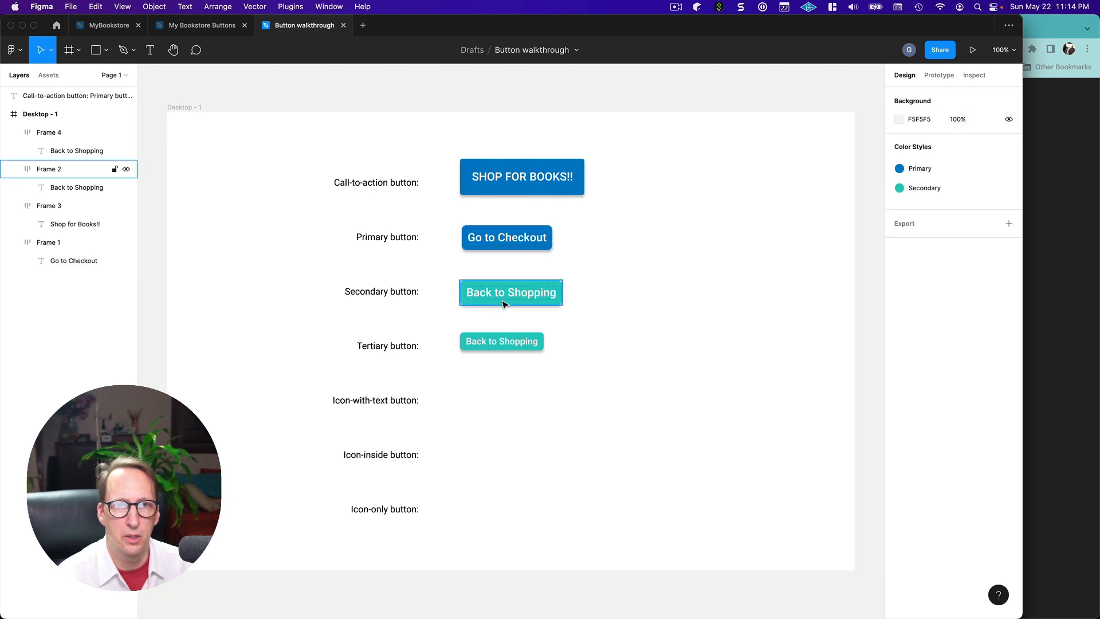
# Step: Check the contrast of the tertiary button's "Back to Shopping" text against its background with the Contrast plugin
pyautogui.doubleClick(495, 345)
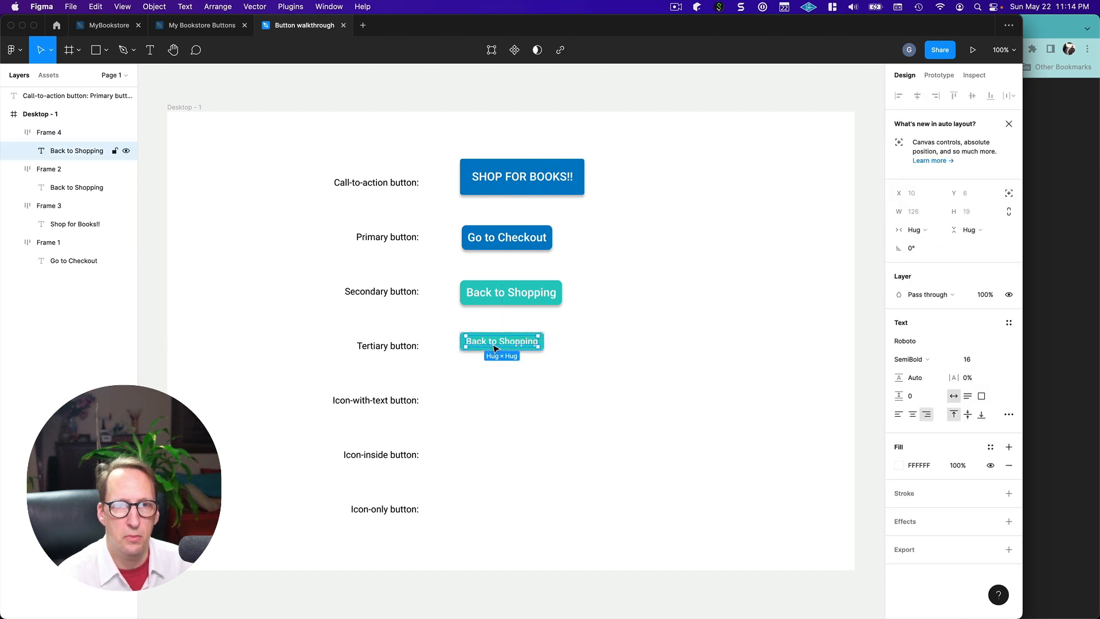
pyautogui.click(285, 7)
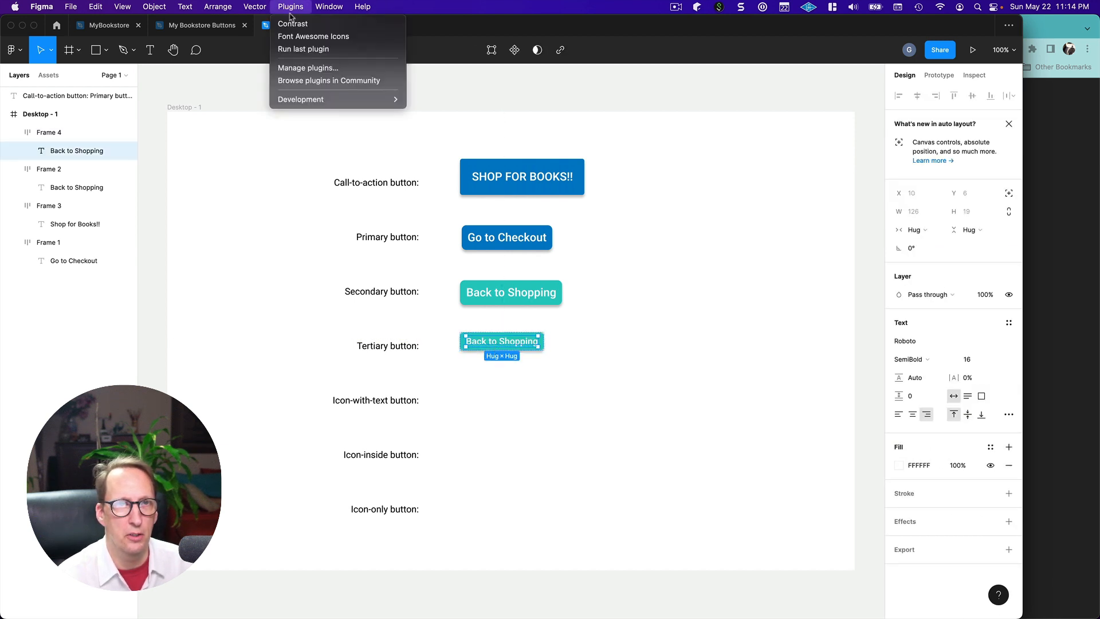
pyautogui.click(293, 24)
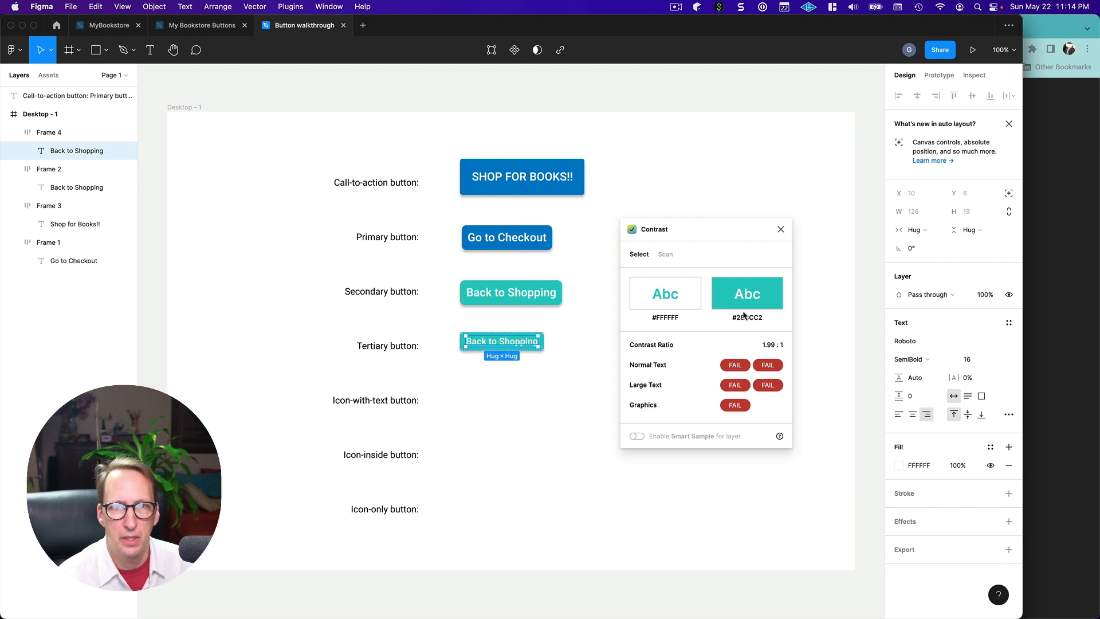
pyautogui.click(780, 229)
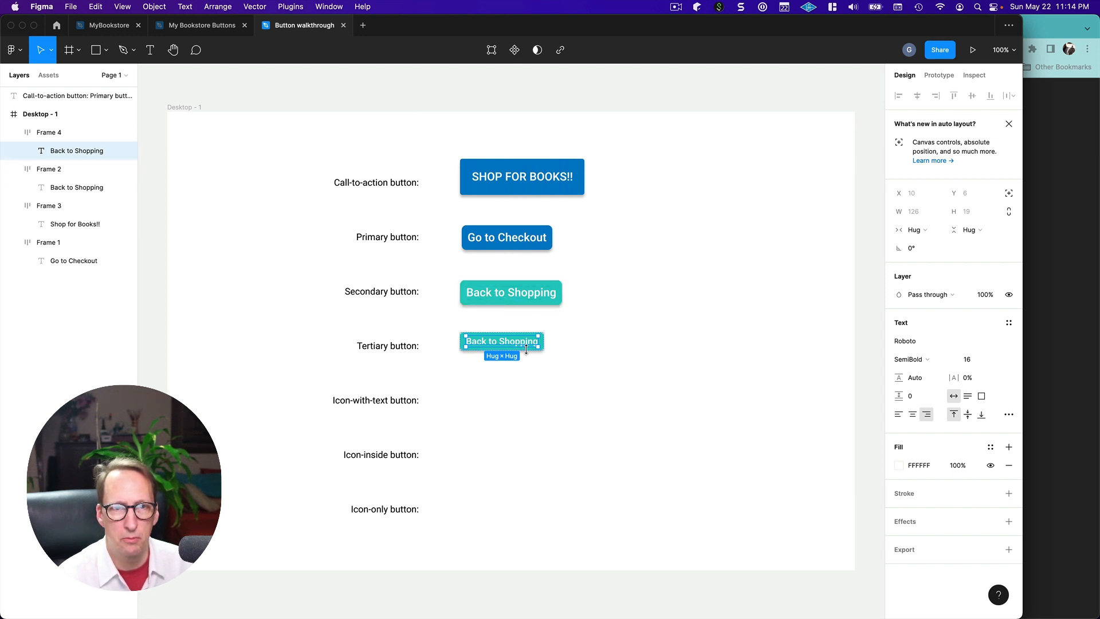
# Step: Darken the Secondary color style used by the secondary button to 0DA89F and deselect the button
pyautogui.click(542, 311)
pyautogui.click(541, 302)
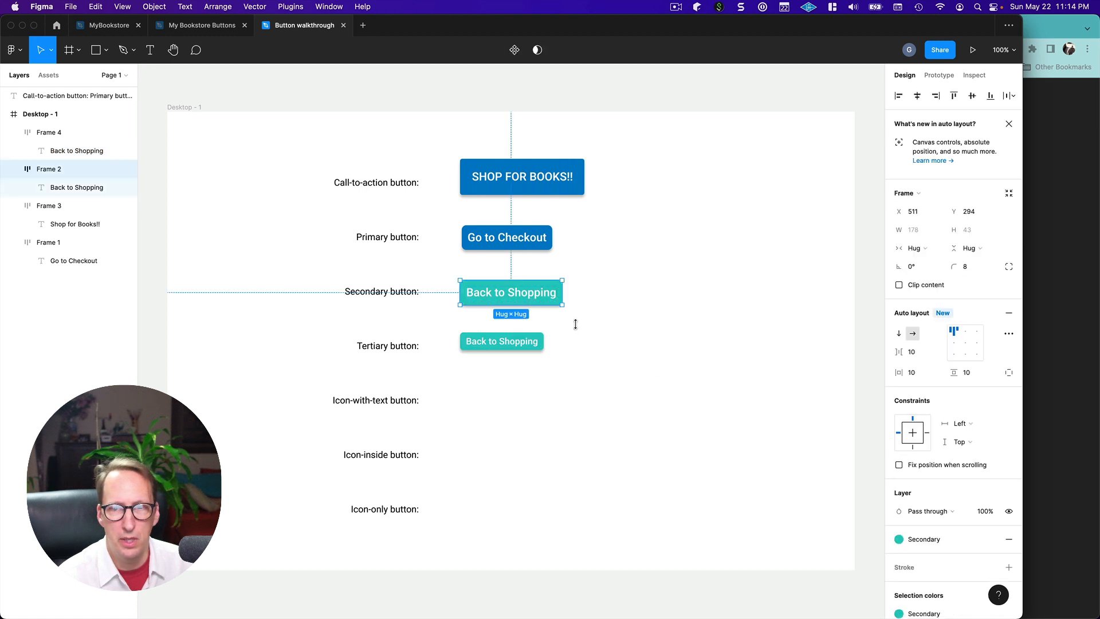
pyautogui.click(899, 540)
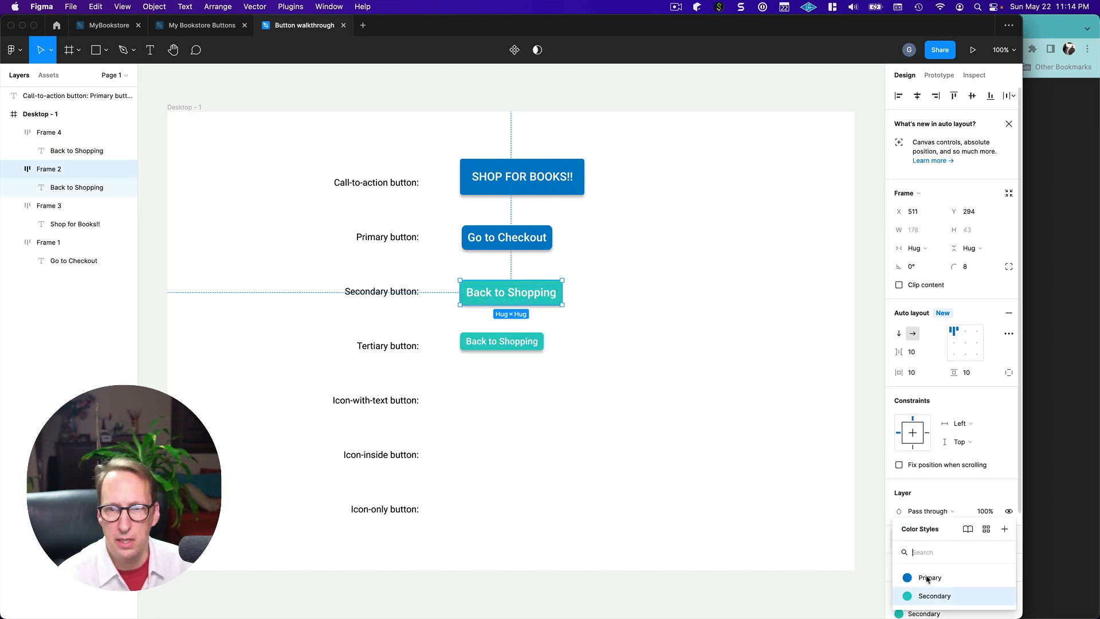
pyautogui.click(1001, 596)
pyautogui.moveTo(808, 428); pyautogui.dragTo(747, 398)
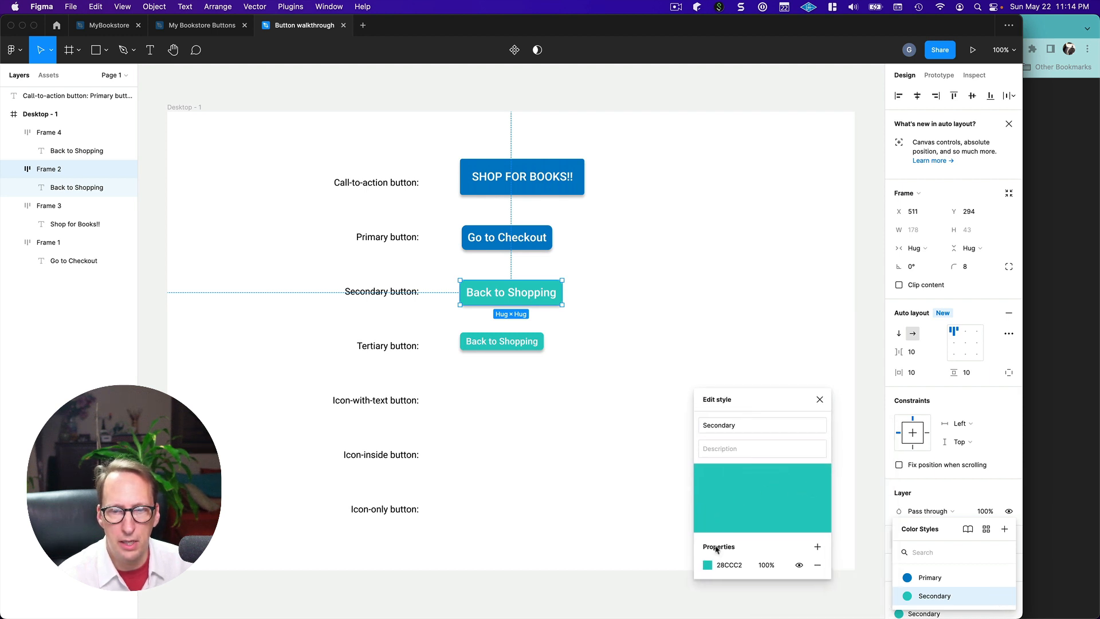
pyautogui.click(708, 565)
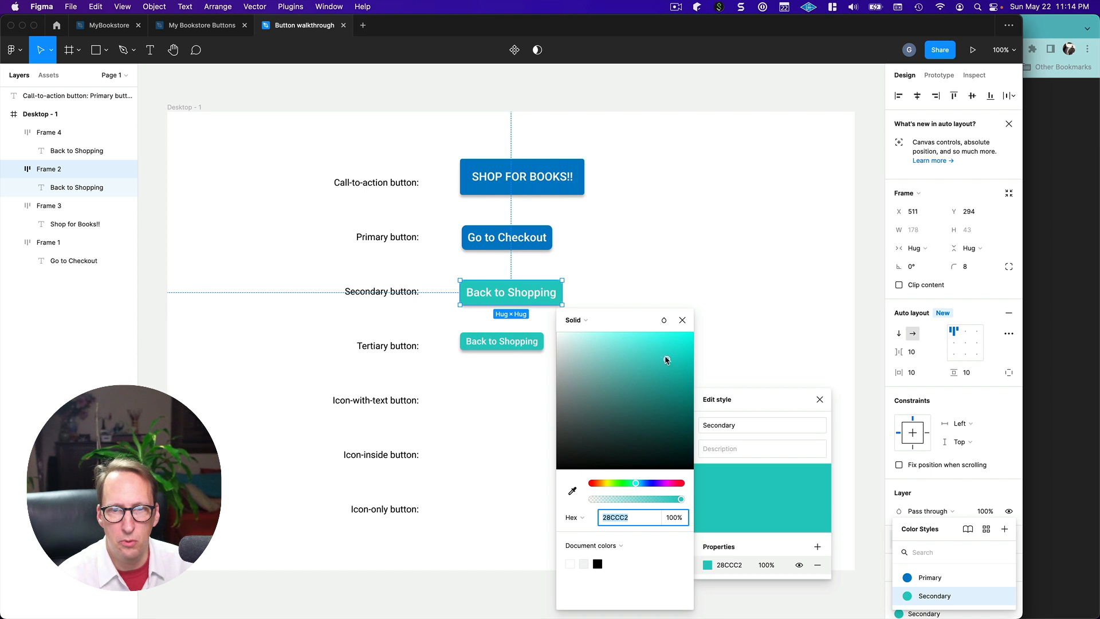
pyautogui.moveTo(667, 361); pyautogui.dragTo(683, 385)
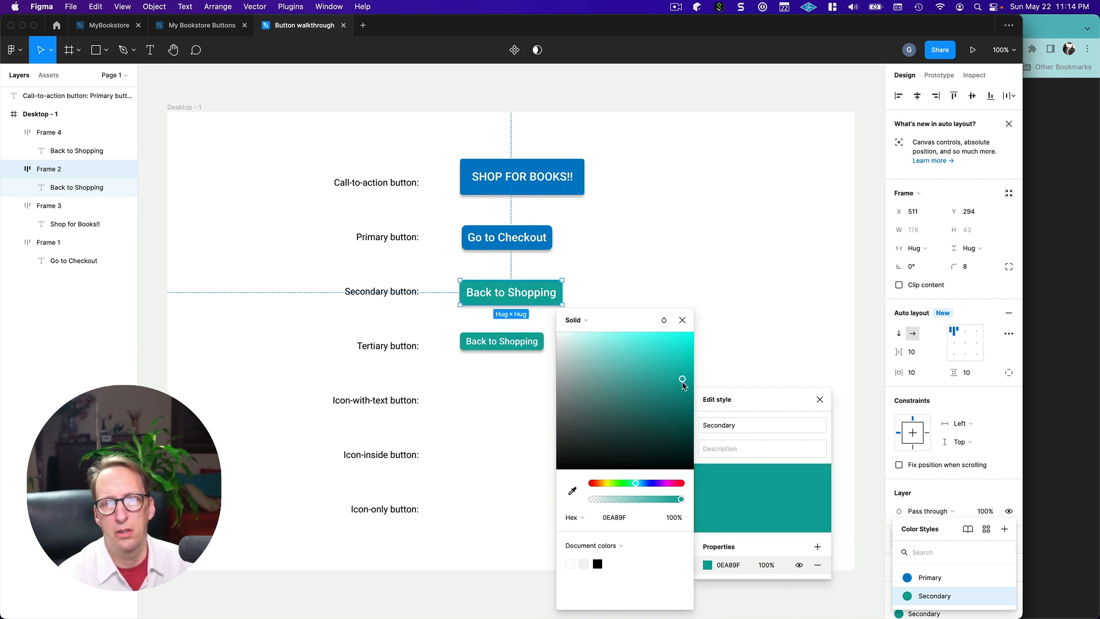
pyautogui.click(683, 385)
pyautogui.click(682, 319)
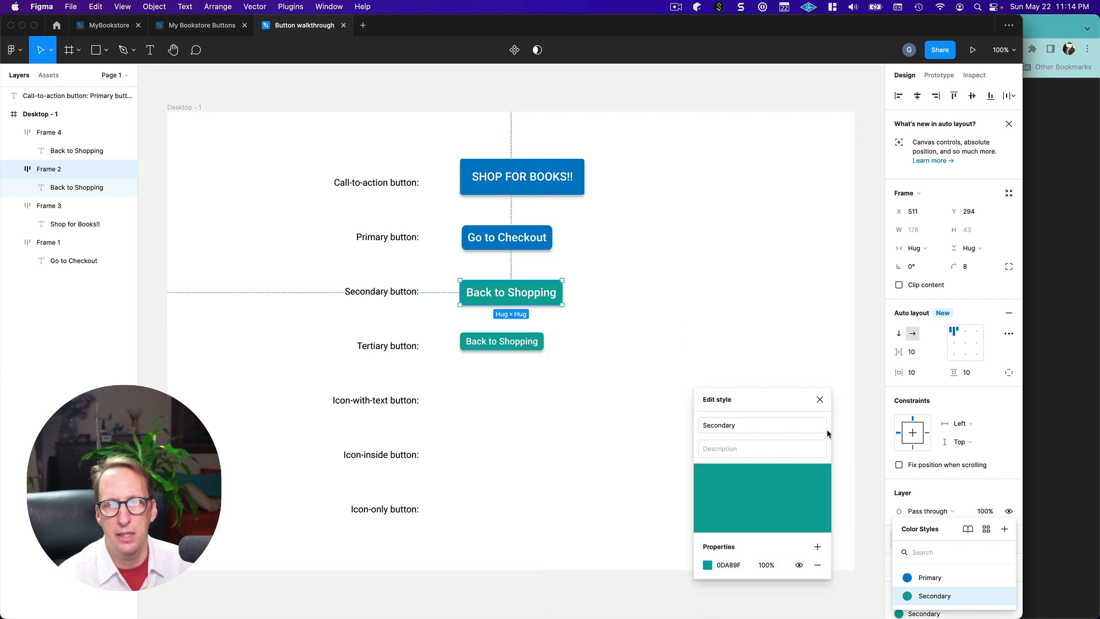
pyautogui.click(822, 400)
pyautogui.click(579, 394)
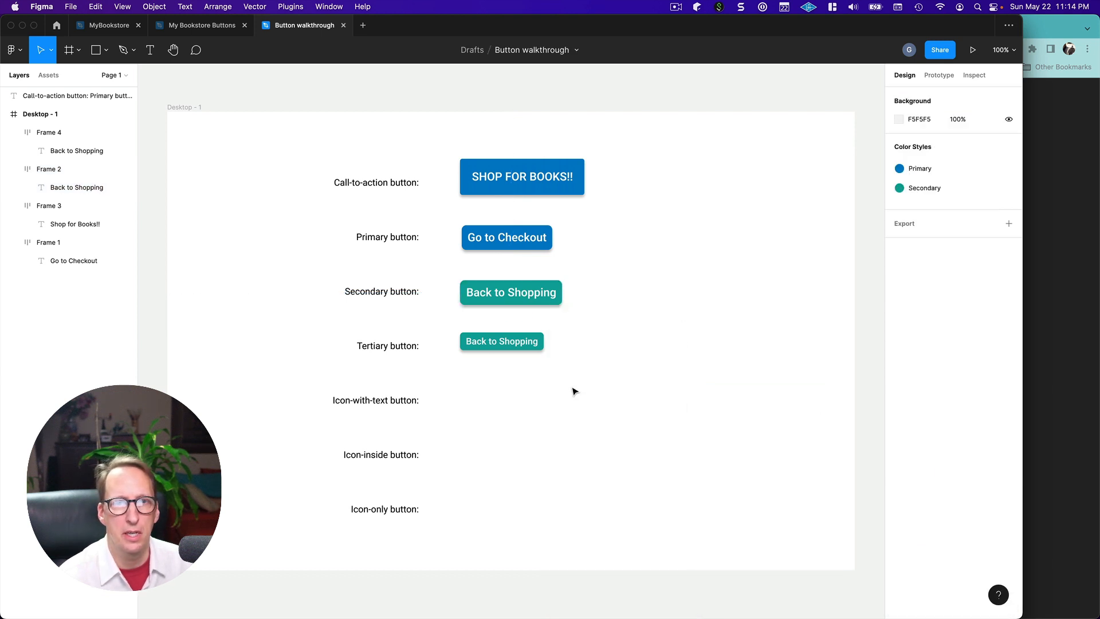
# Step: Run the Contrast plugin on the secondary button's "Back to Shopping" text to check its contrast ratio
pyautogui.click(518, 288)
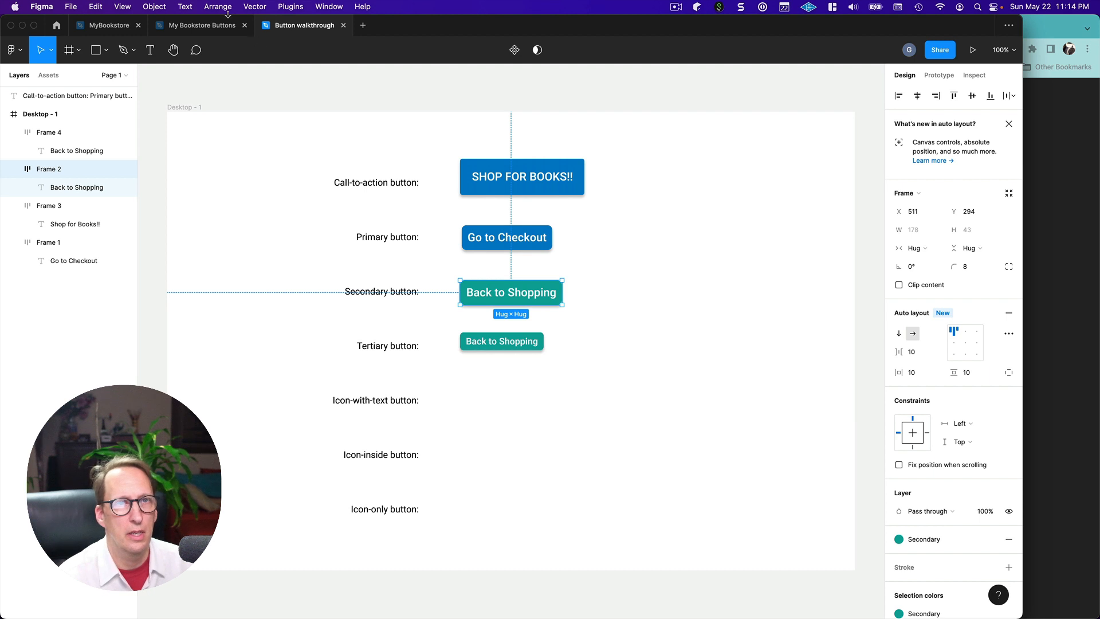
pyautogui.click(509, 295)
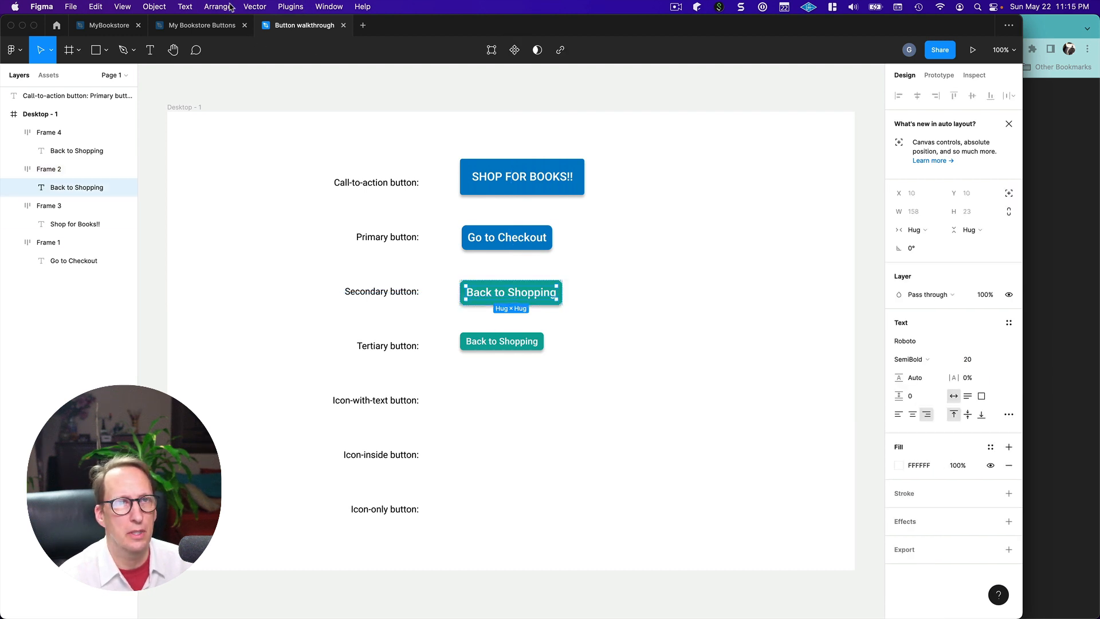
pyautogui.click(279, 7)
pyautogui.click(291, 21)
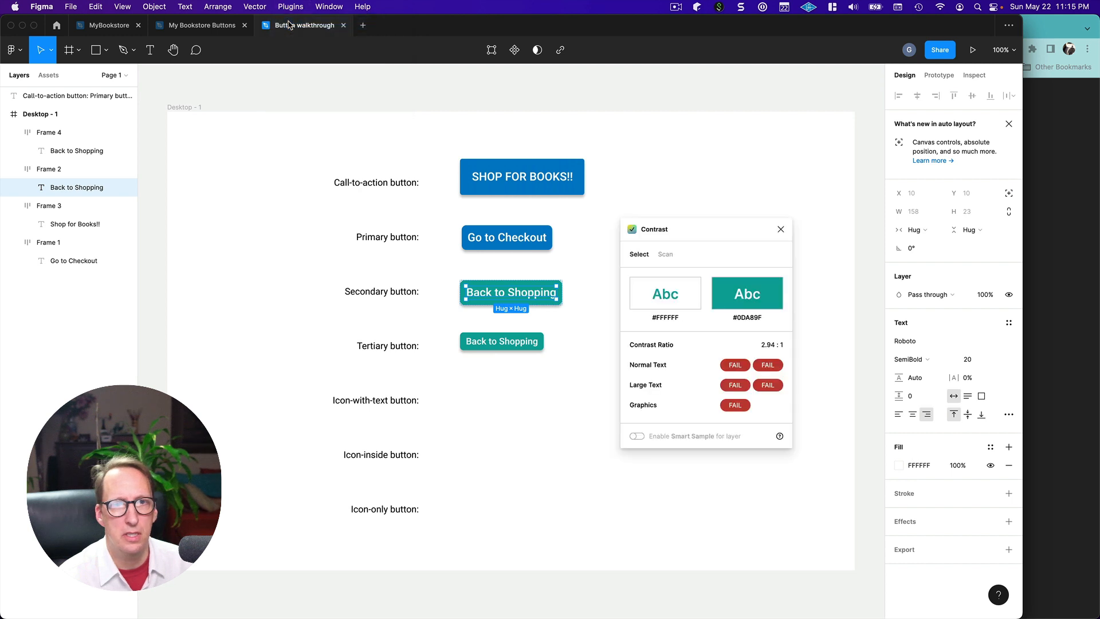
pyautogui.moveTo(700, 230); pyautogui.dragTo(682, 282)
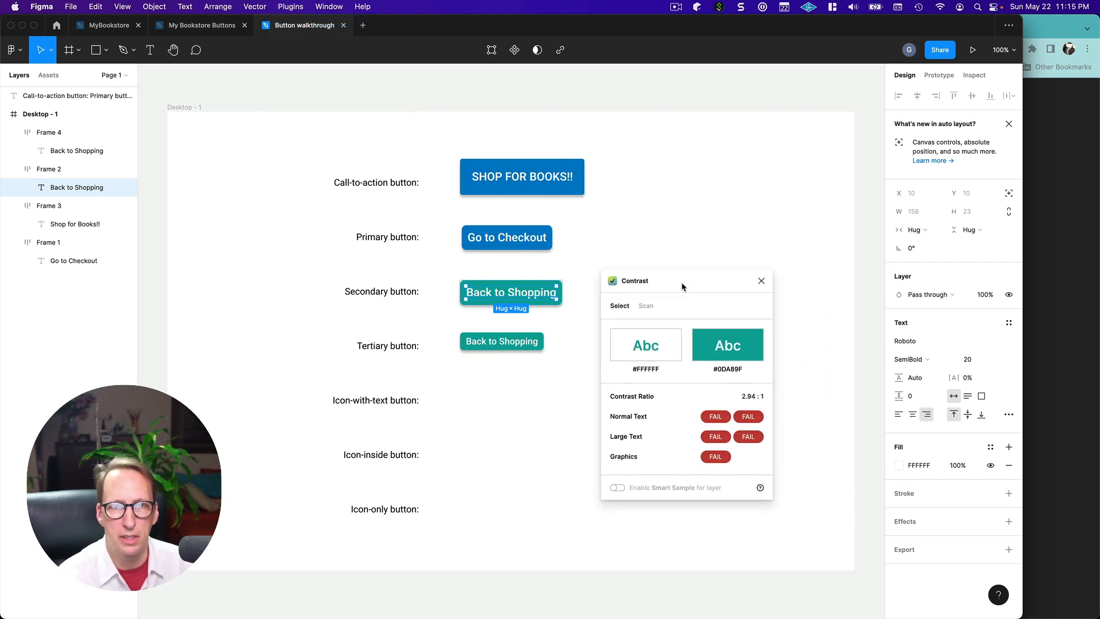
pyautogui.click(762, 281)
pyautogui.click(617, 351)
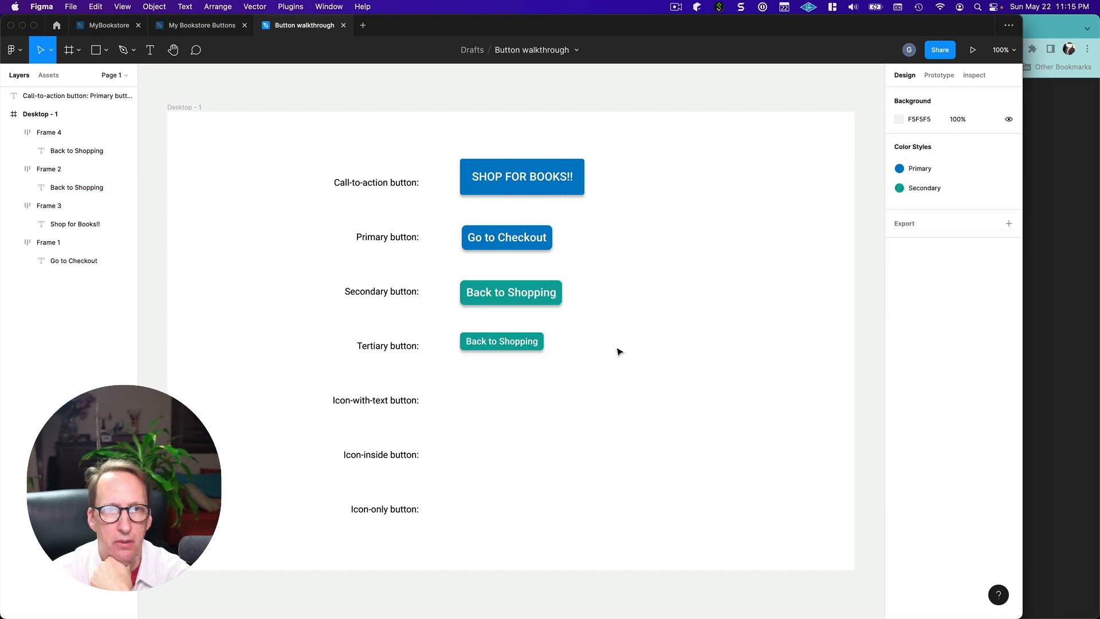
# Step: Recheck the contrast of the tertiary button's smaller "Back to Shopping" text with the Contrast plugin and clear the selection
pyautogui.click(523, 296)
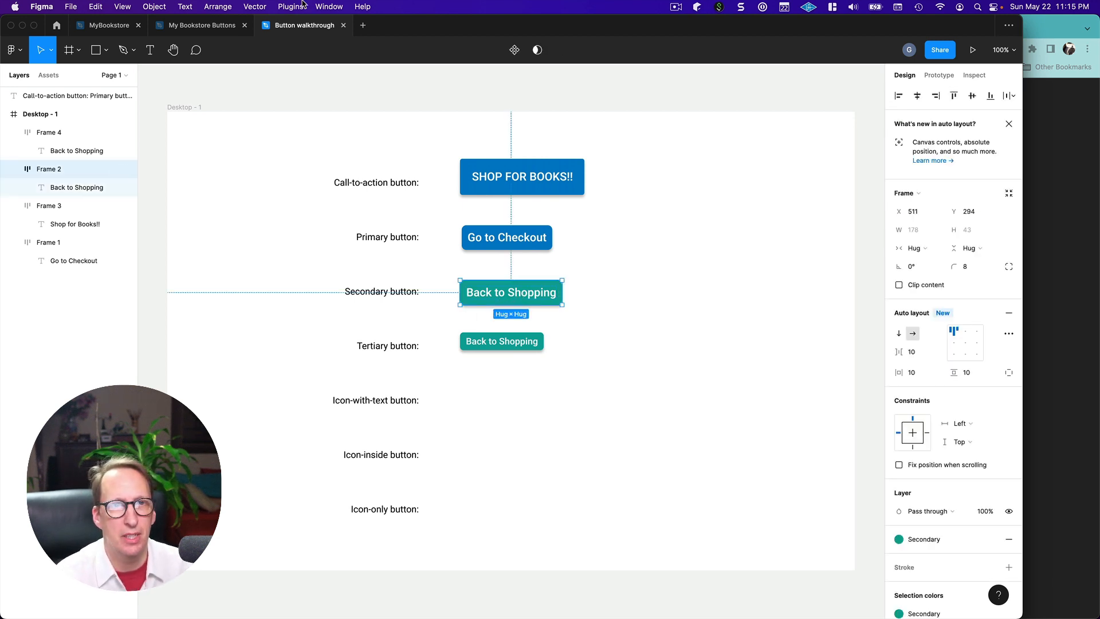
pyautogui.doubleClick(511, 291)
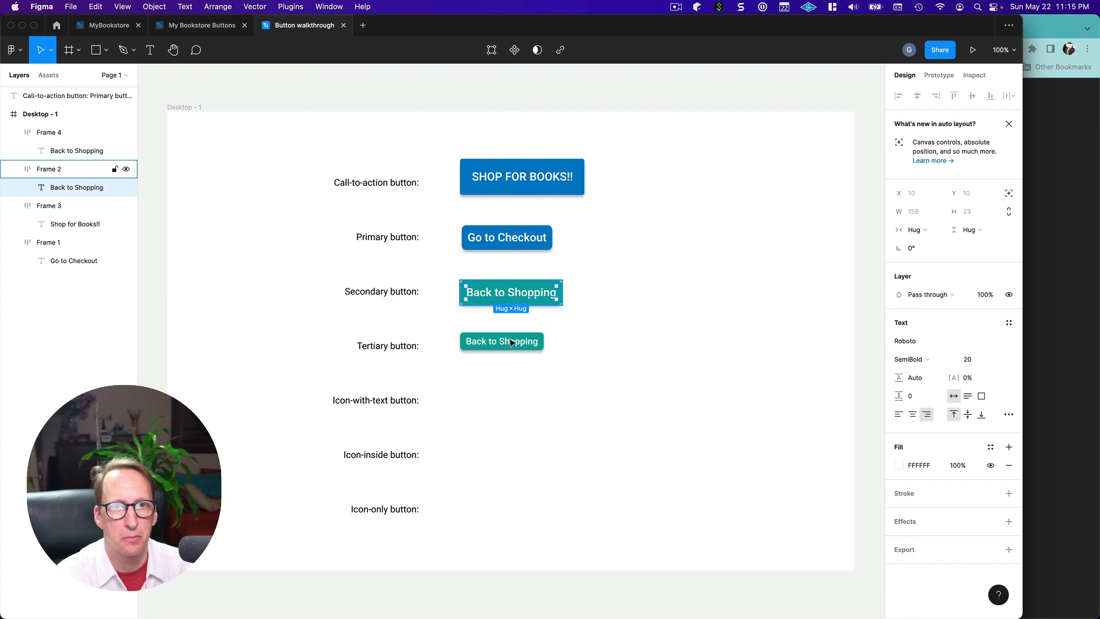
pyautogui.click(510, 343)
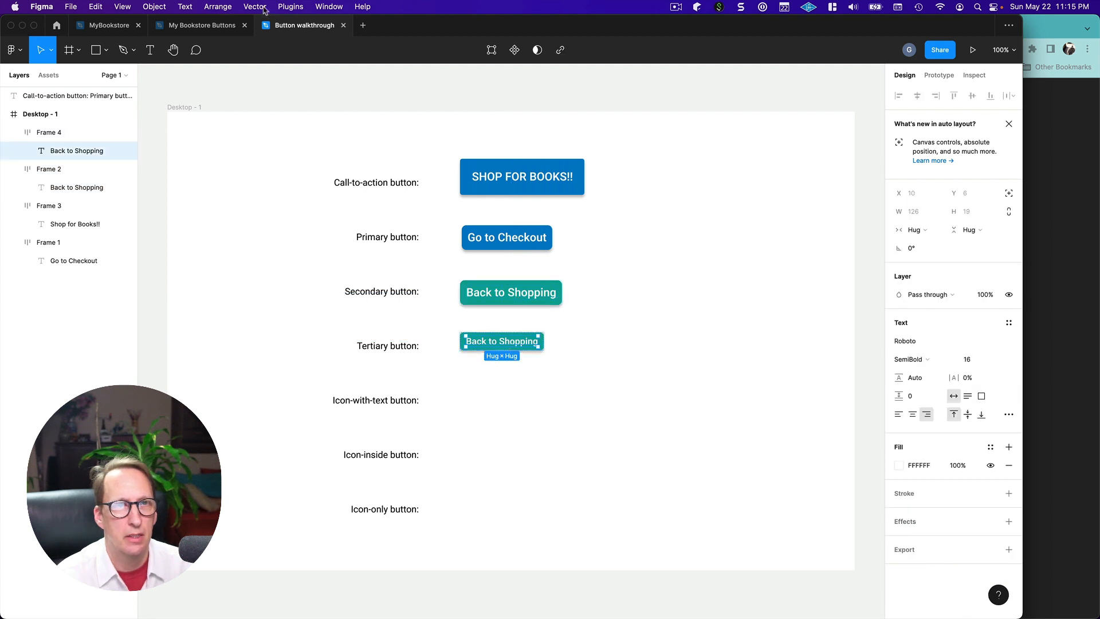
pyautogui.click(290, 7)
pyautogui.click(292, 23)
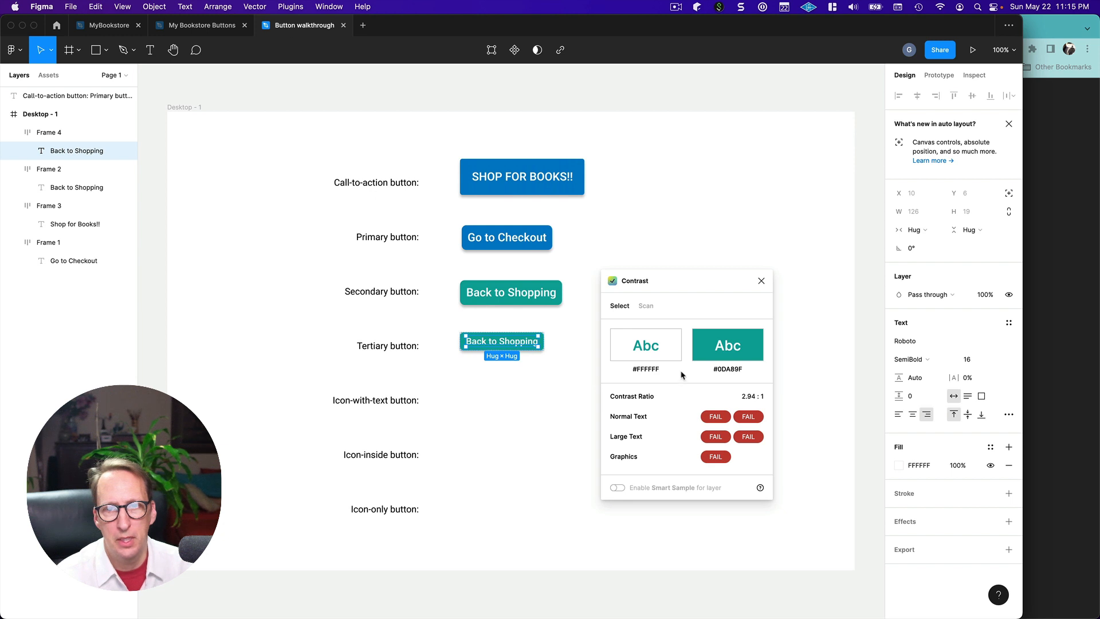
pyautogui.click(761, 282)
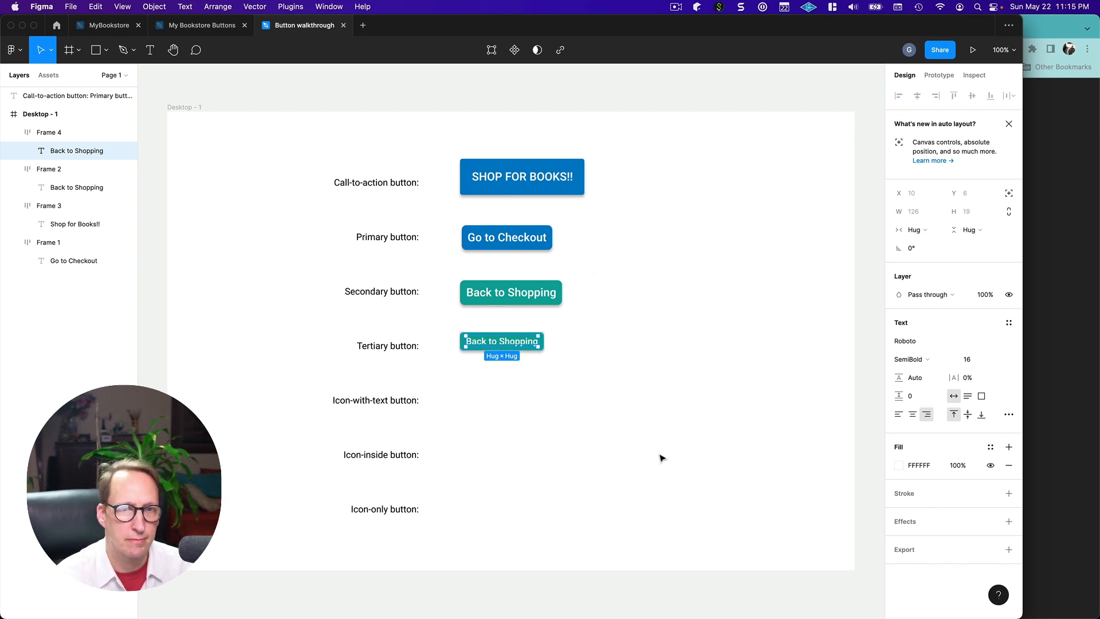
pyautogui.click(661, 445)
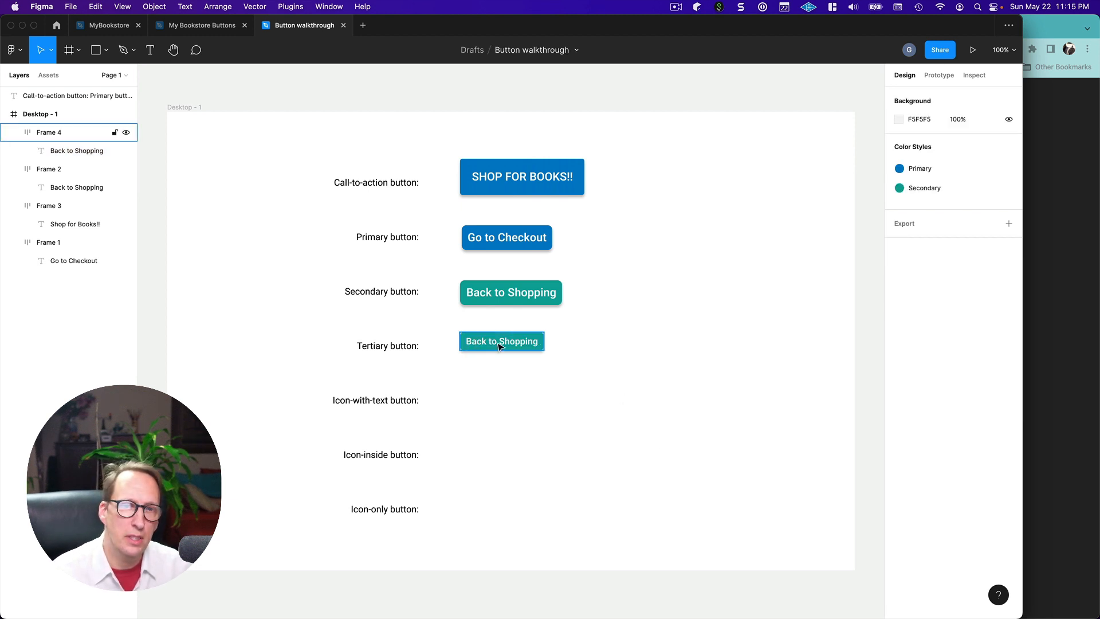
# Step: Darken and desaturate the Secondary color style further to 25938C and deselect the secondary button
pyautogui.click(517, 300)
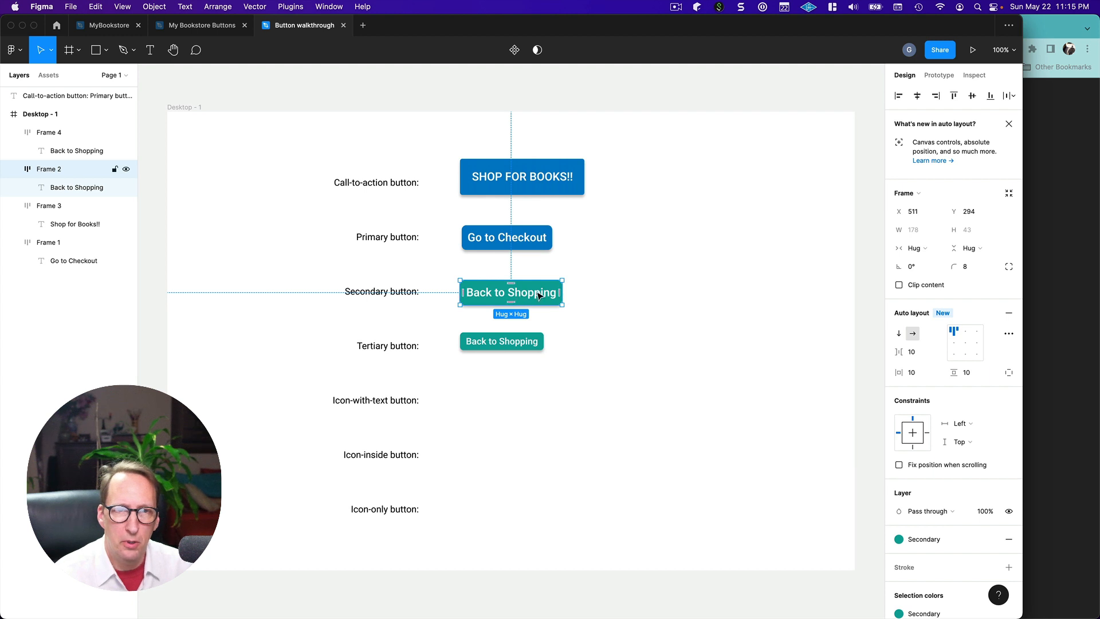
pyautogui.click(899, 540)
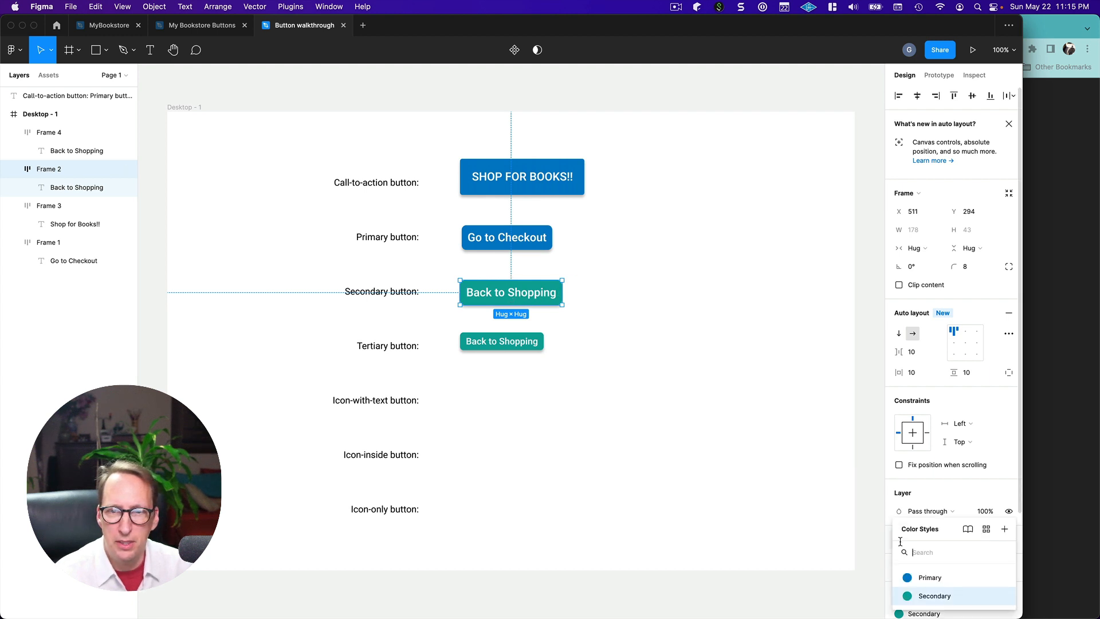
pyautogui.click(1002, 595)
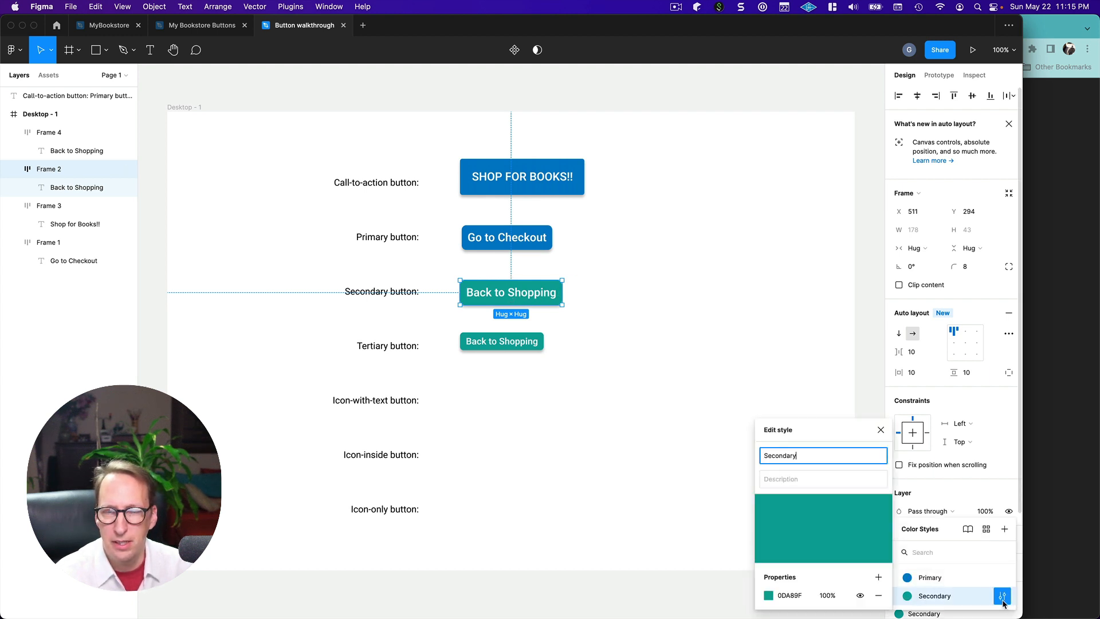
pyautogui.click(768, 595)
pyautogui.moveTo(696, 319); pyautogui.dragTo(721, 209)
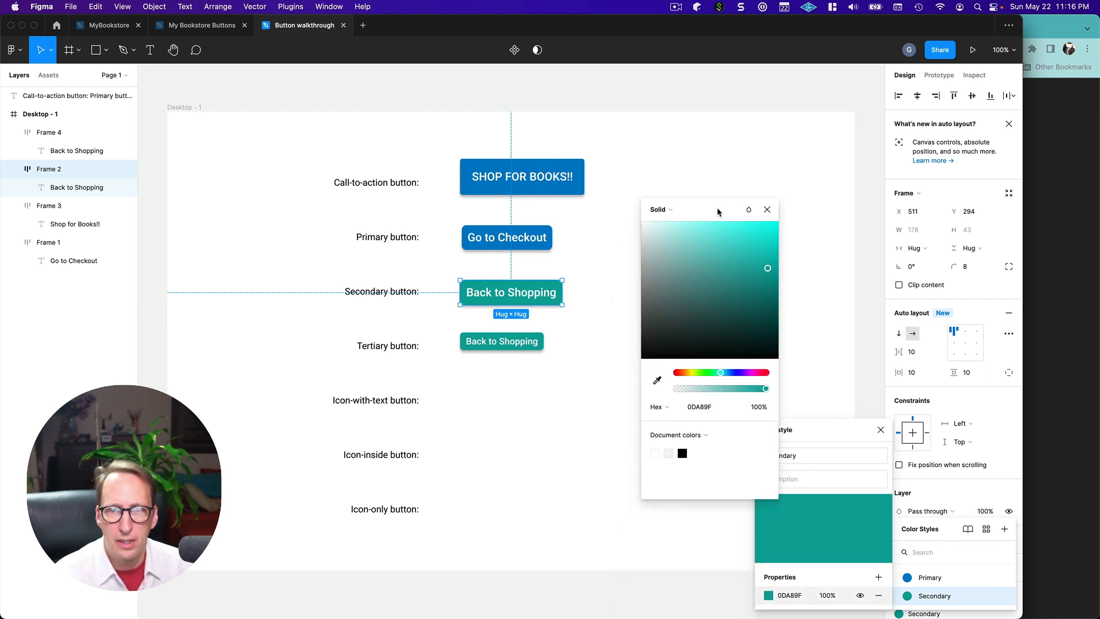
pyautogui.moveTo(767, 269); pyautogui.dragTo(746, 286)
pyautogui.click(766, 209)
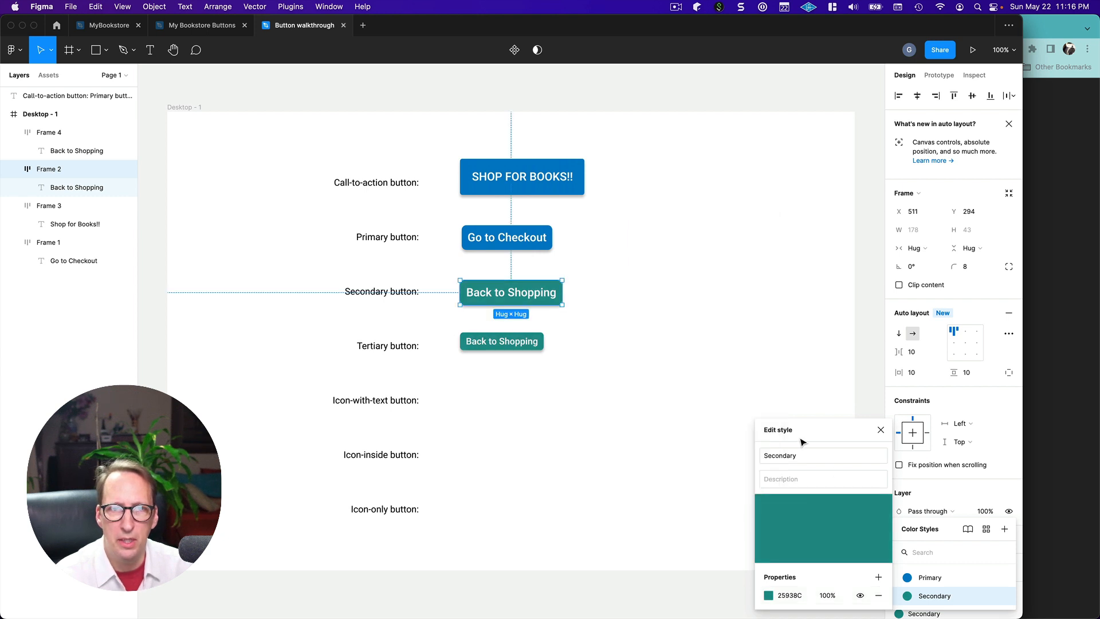
pyautogui.click(880, 429)
pyautogui.click(673, 395)
pyautogui.click(536, 303)
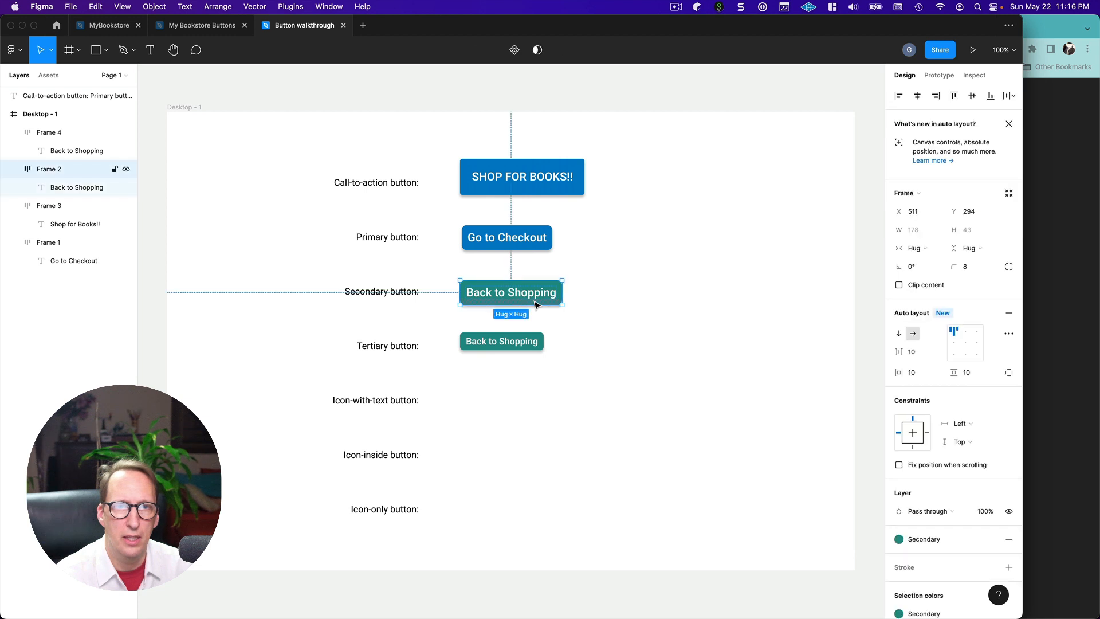
pyautogui.click(242, 8)
pyautogui.click(284, 28)
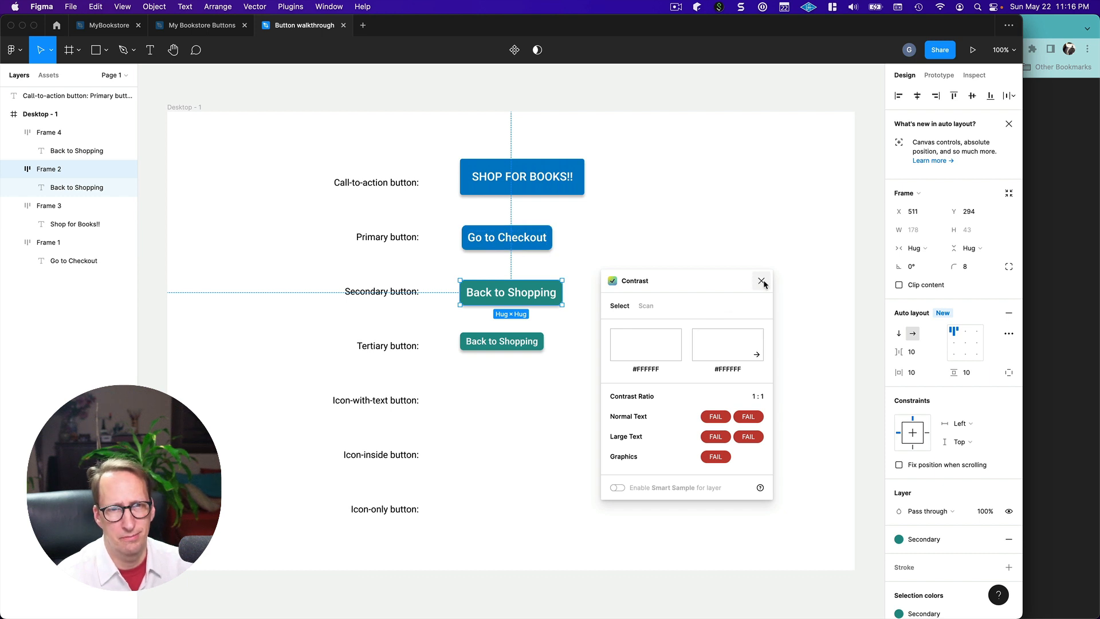
pyautogui.click(762, 281)
# Step: Recheck the contrast of the secondary button's "Back to Shopping" text with the Contrast plugin, and close the plugin
pyautogui.doubleClick(506, 298)
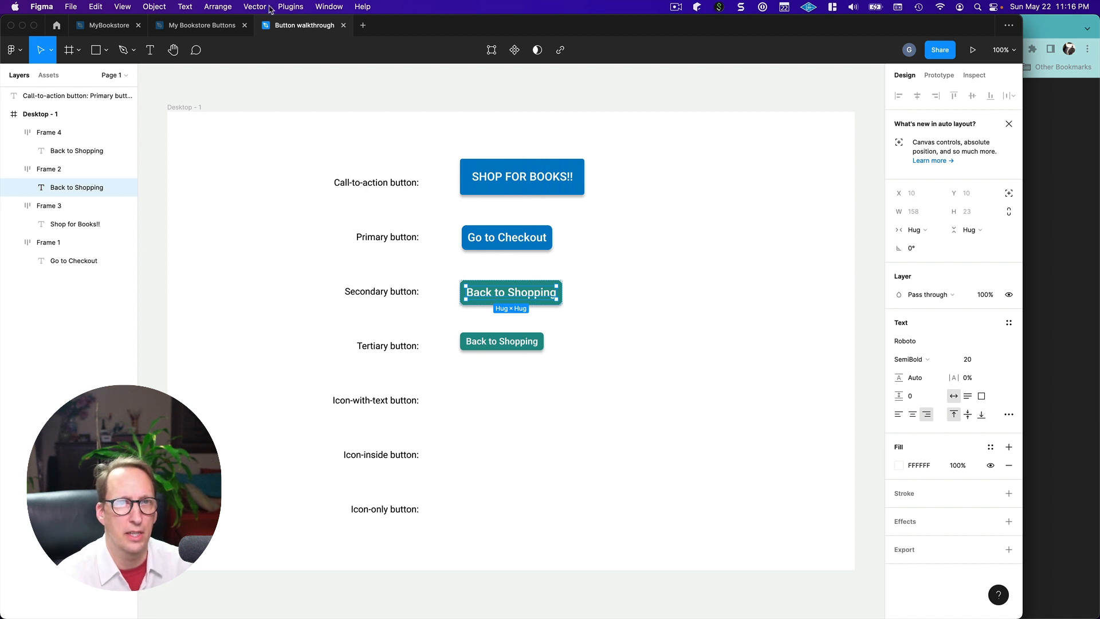
pyautogui.click(286, 8)
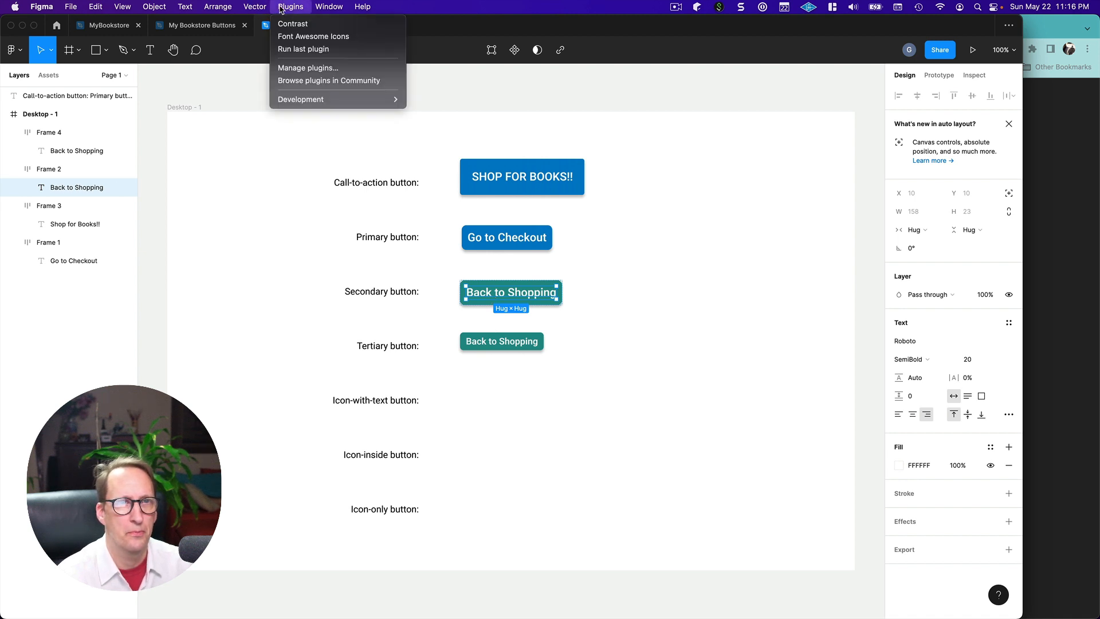
pyautogui.click(285, 25)
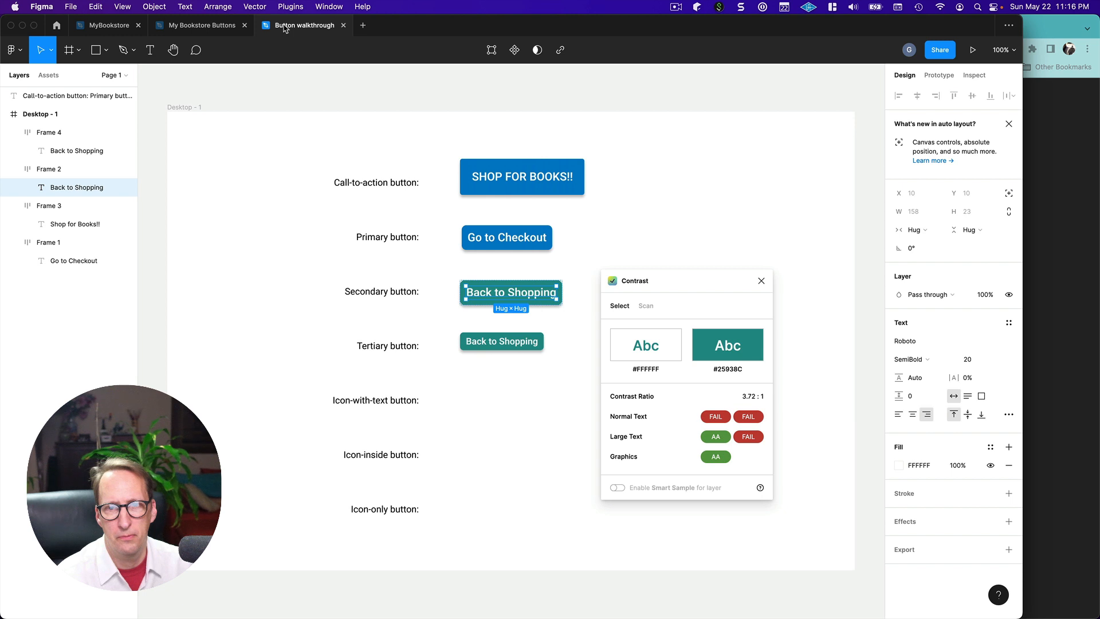
pyautogui.click(577, 397)
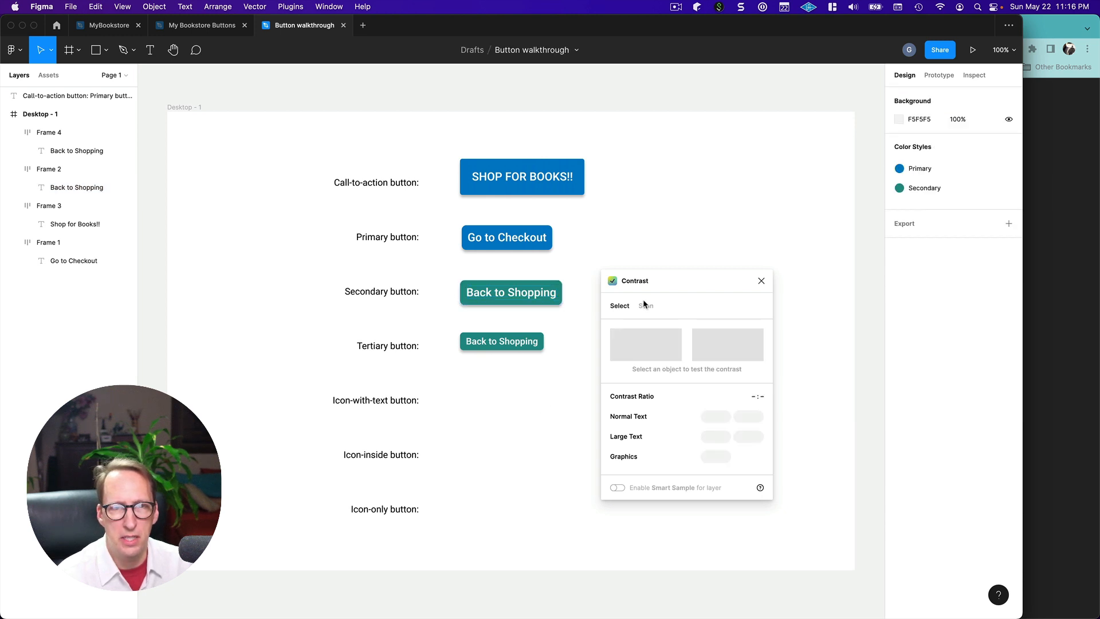
pyautogui.click(761, 281)
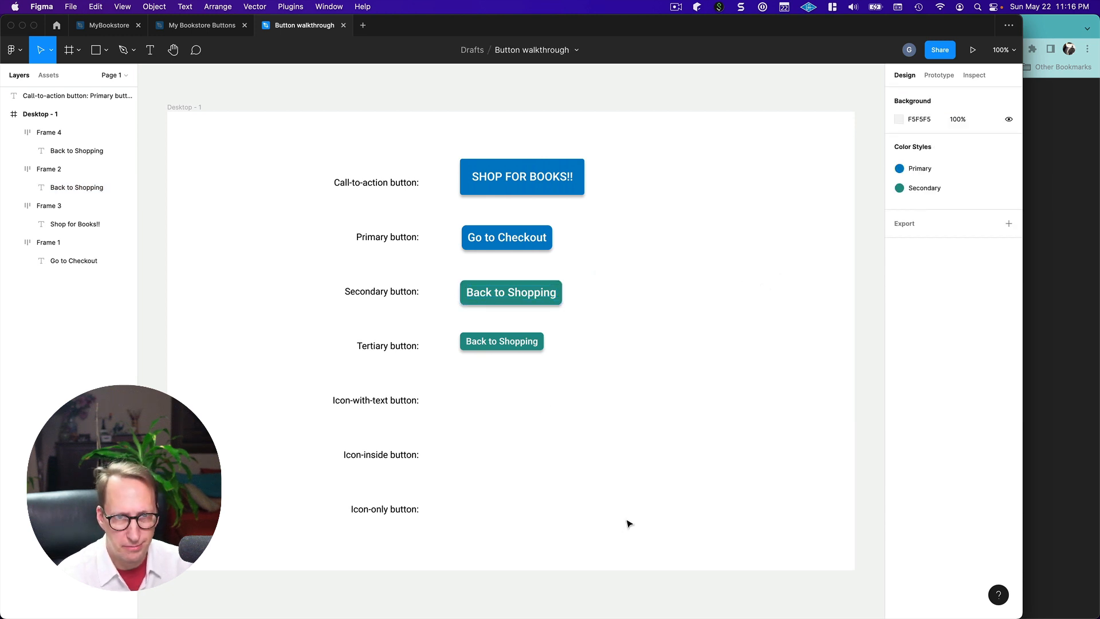
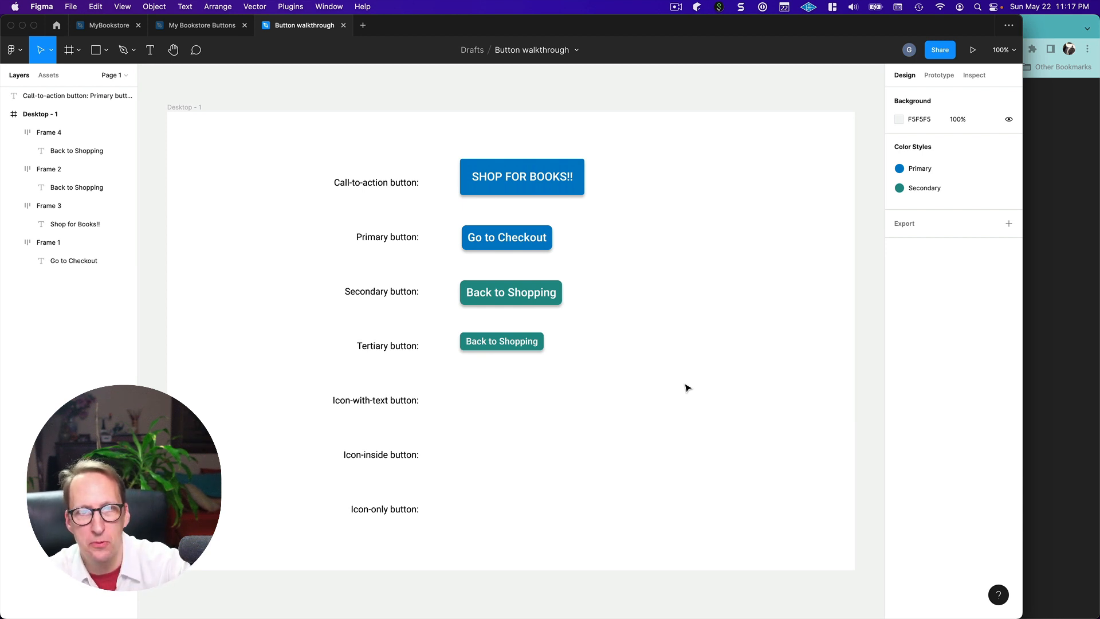
pyautogui.click(509, 347)
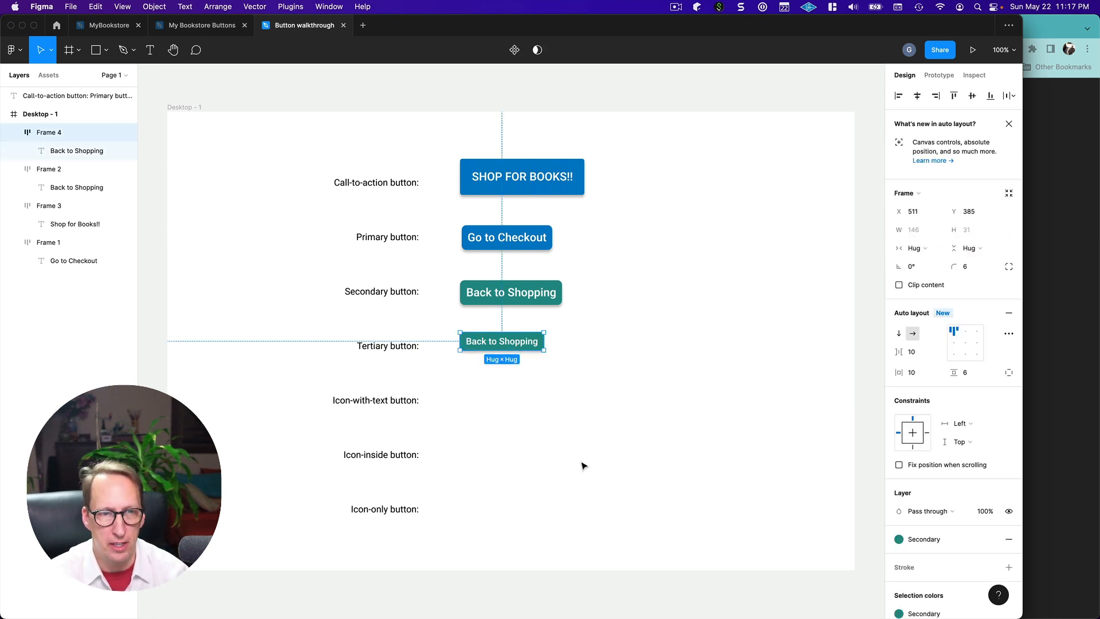
pyautogui.click(557, 449)
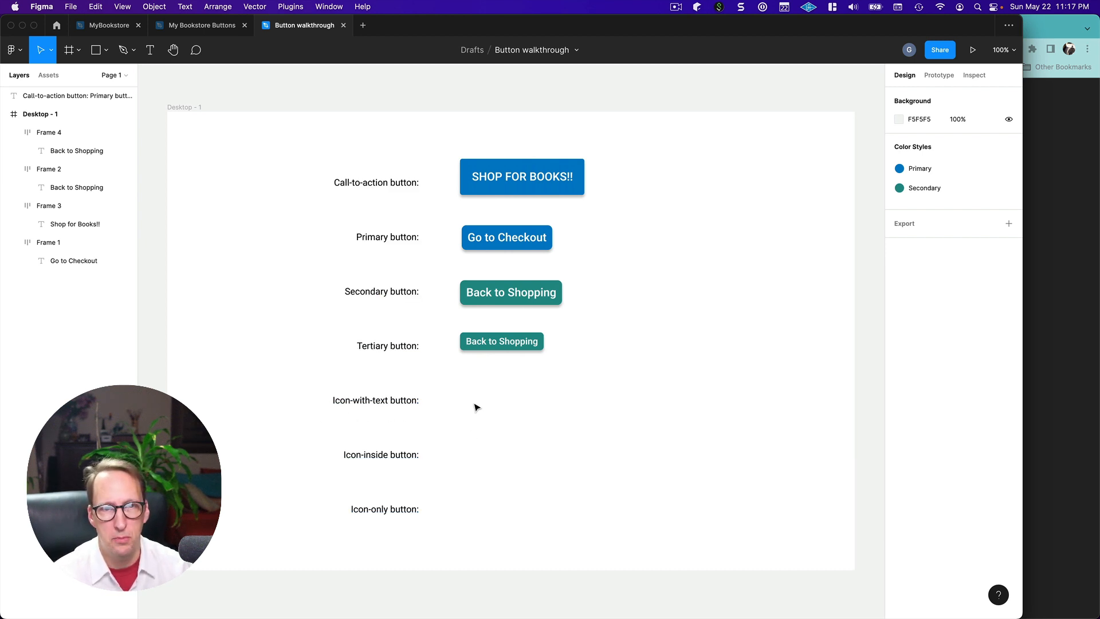
# Step: Duplicate the "Go to Checkout" primary button and place the copy beside the Icon-with-text label, at about X 514, Y 479
pyautogui.click(497, 230)
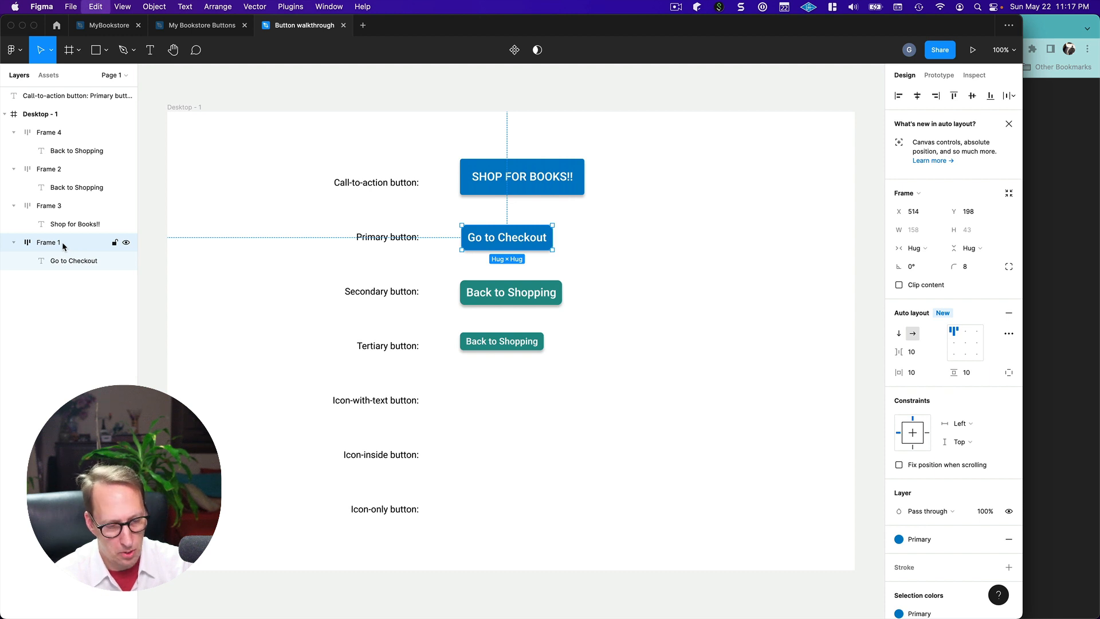
pyautogui.press('super+v')
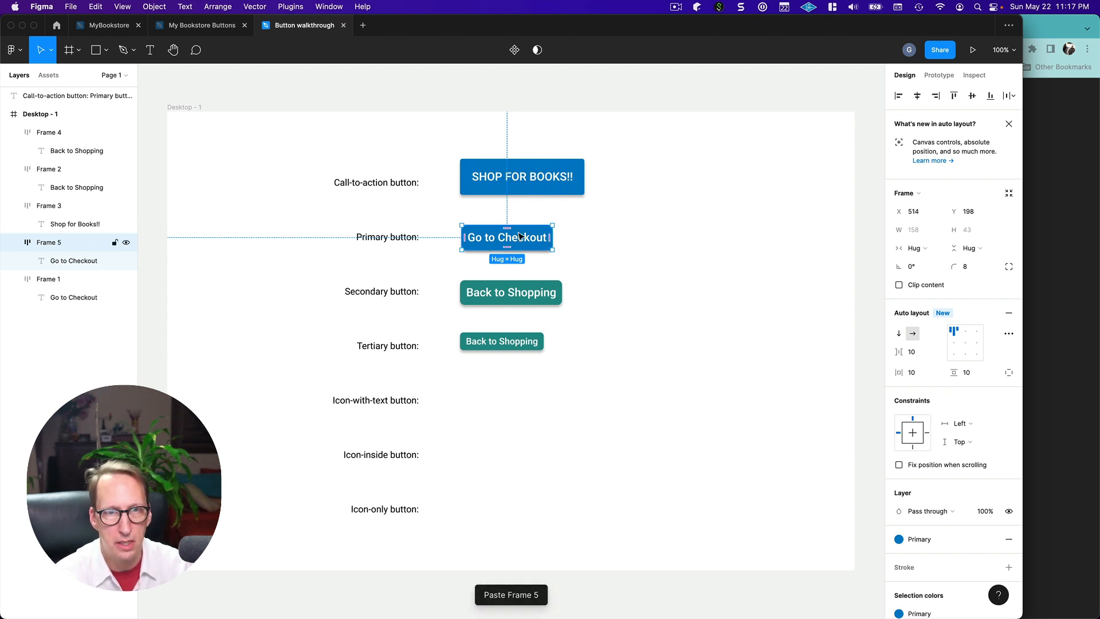
pyautogui.moveTo(520, 235); pyautogui.dragTo(519, 396)
# Step: Replace the copied button's text with "X Add to Cart", using the X as an icon placeholder
pyautogui.doubleClick(474, 404)
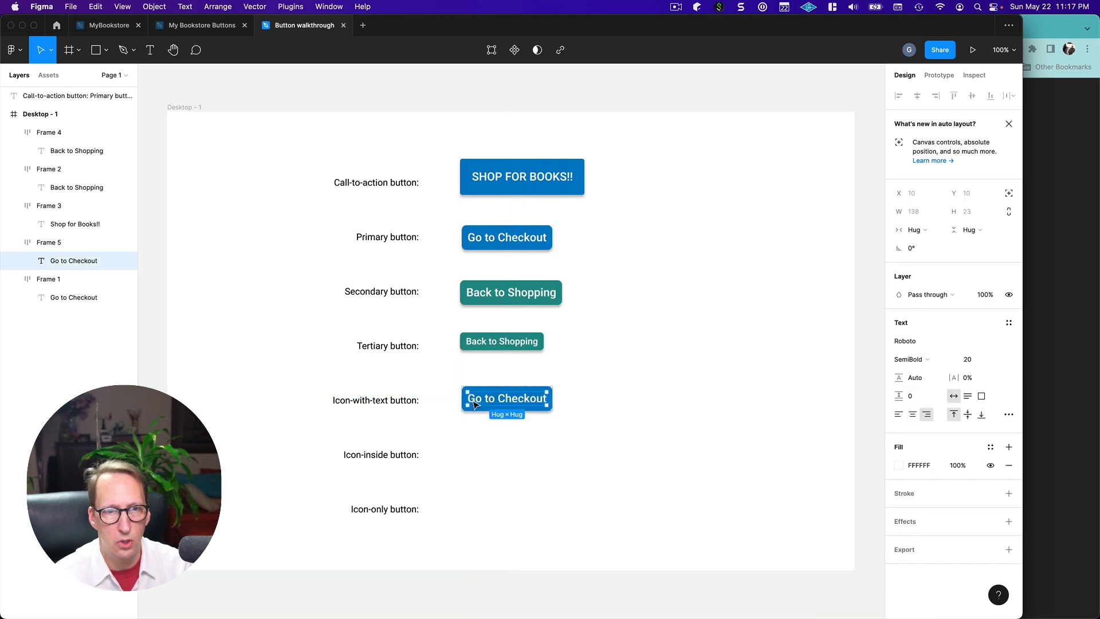
pyautogui.doubleClick(474, 402)
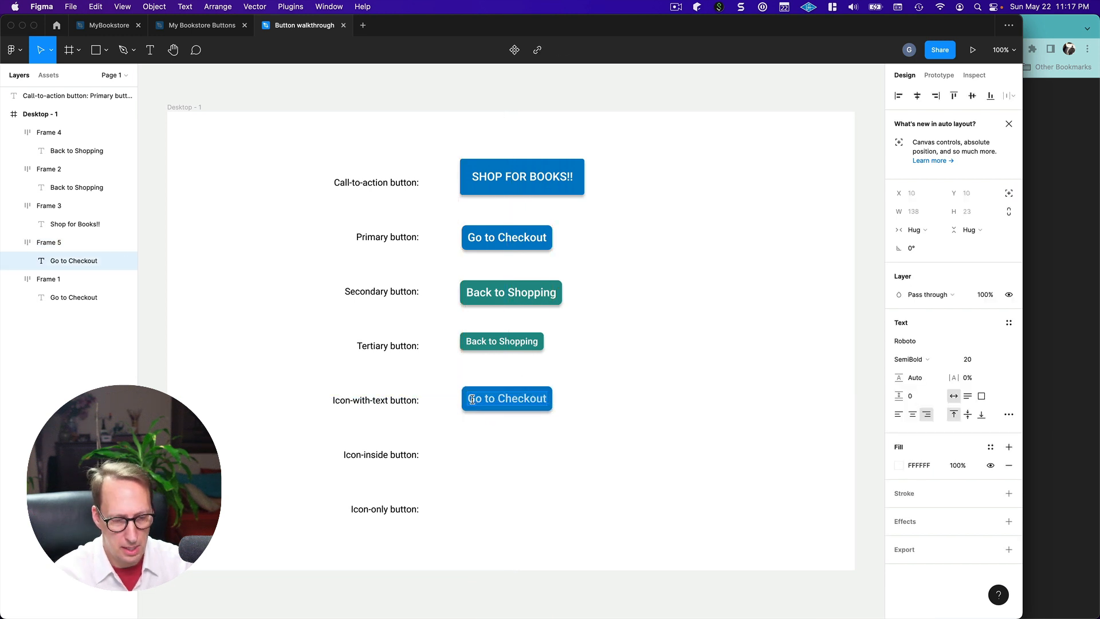
pyautogui.write('Add to C')
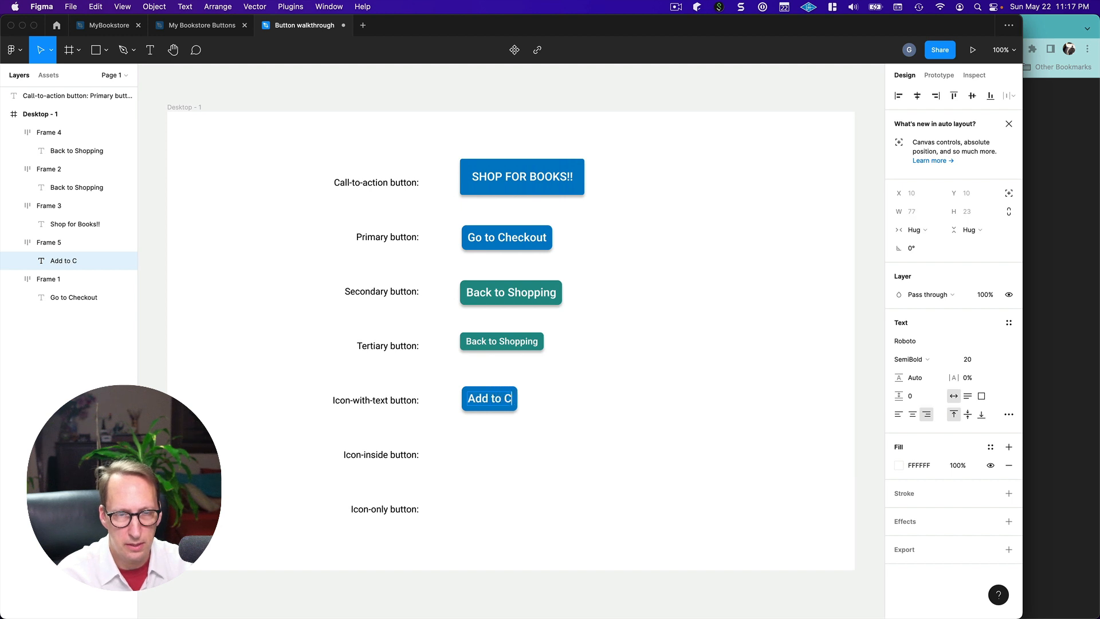
pyautogui.write('art')
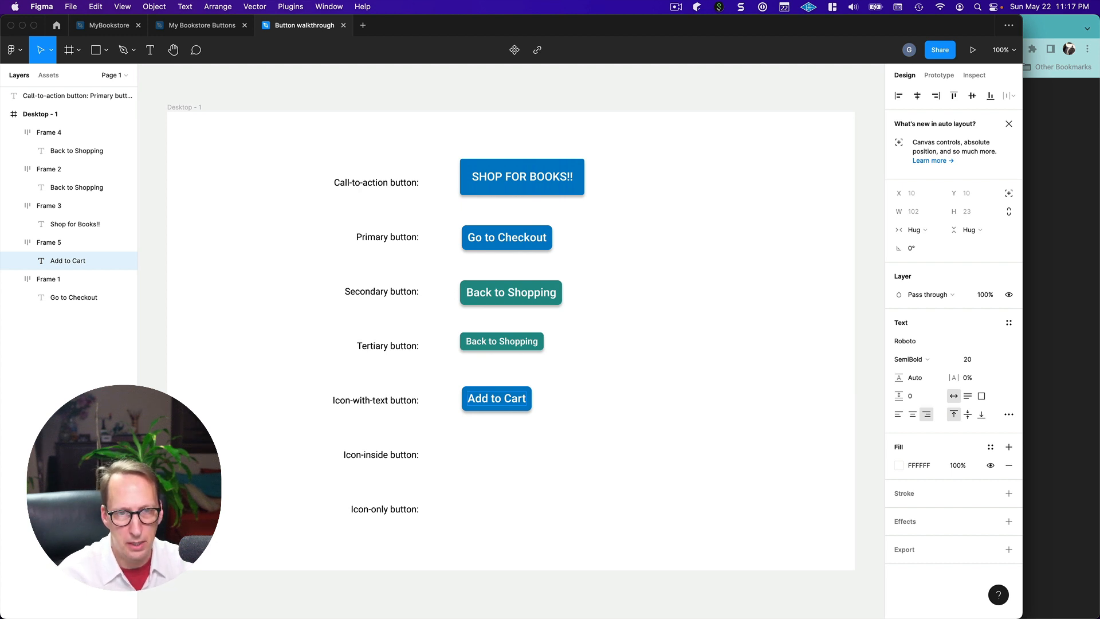
pyautogui.write('X')
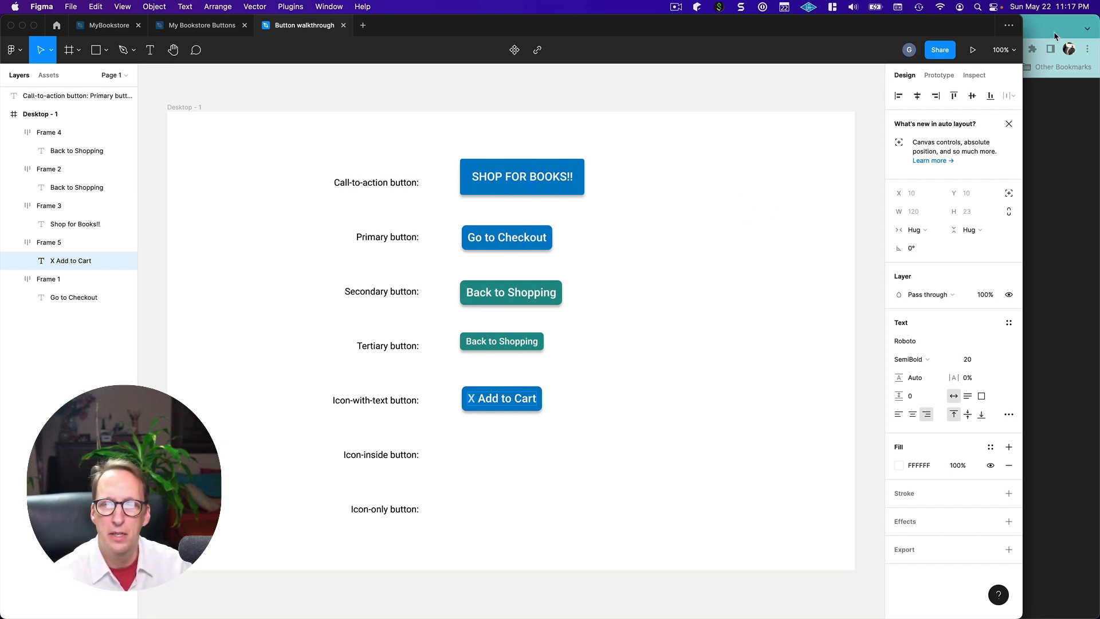
# Step: Switch to Chrome, search Google for "font awesome icons" in a new tab and open the Font Awesome icons page
pyautogui.click(1036, 23)
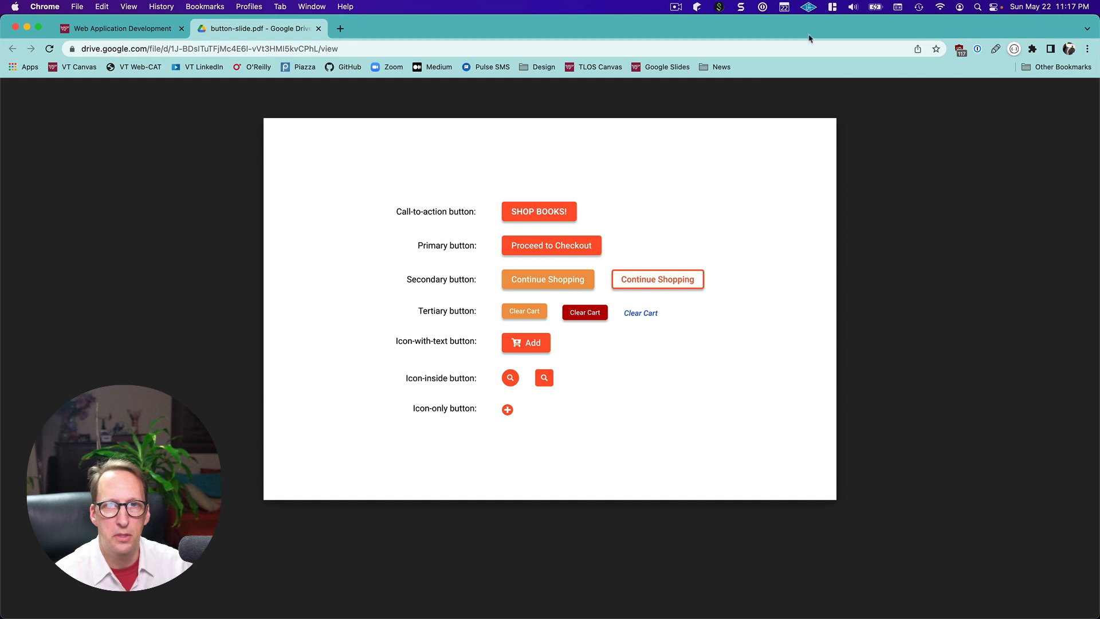
pyautogui.click(341, 28)
pyautogui.click(460, 293)
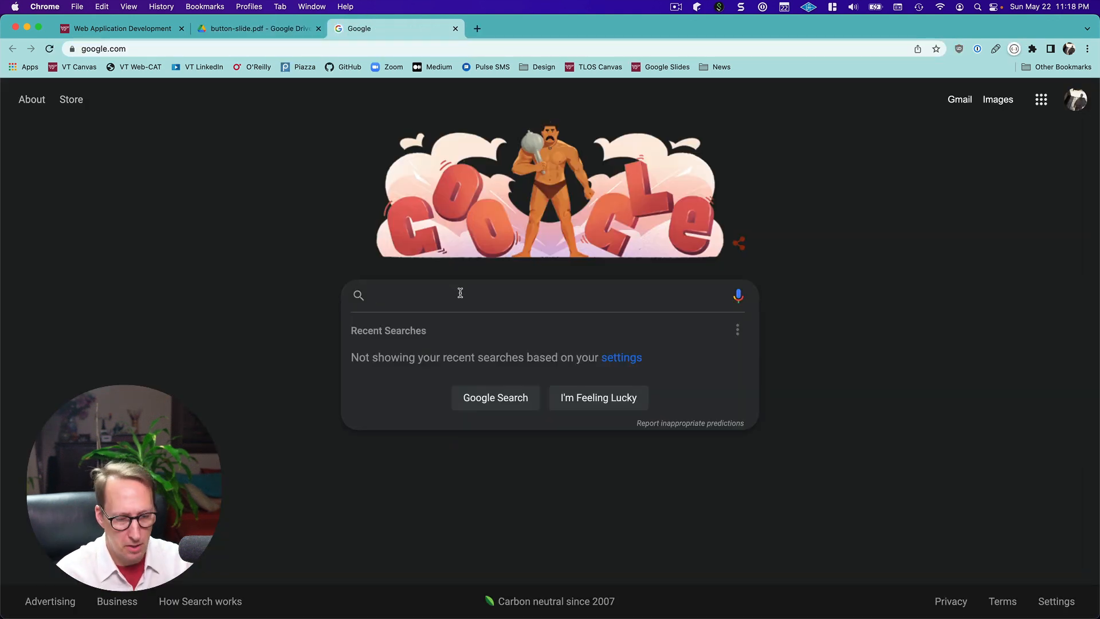
pyautogui.write('font aws')
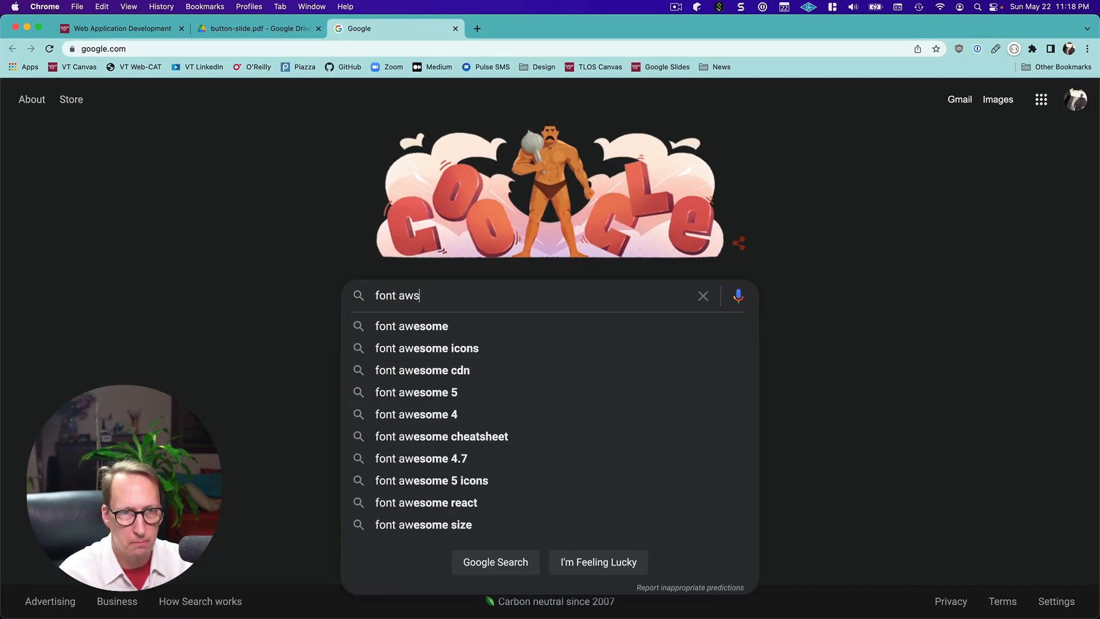
pyautogui.press('BackSpace')
pyautogui.write('esome')
pyautogui.press('Down')
pyautogui.press('Return')
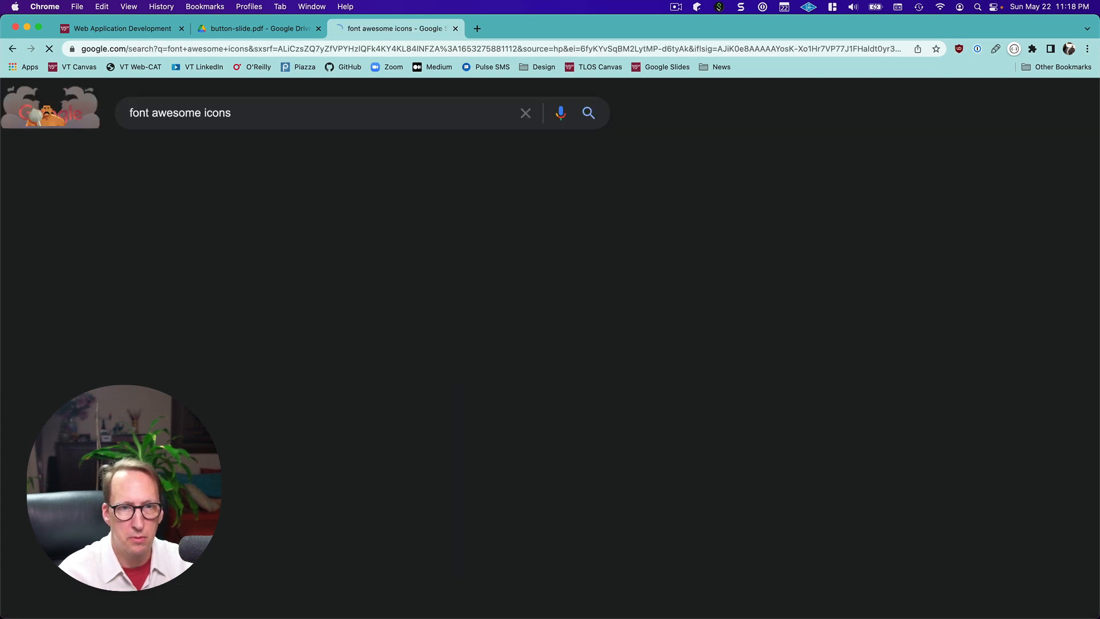
pyautogui.click(223, 242)
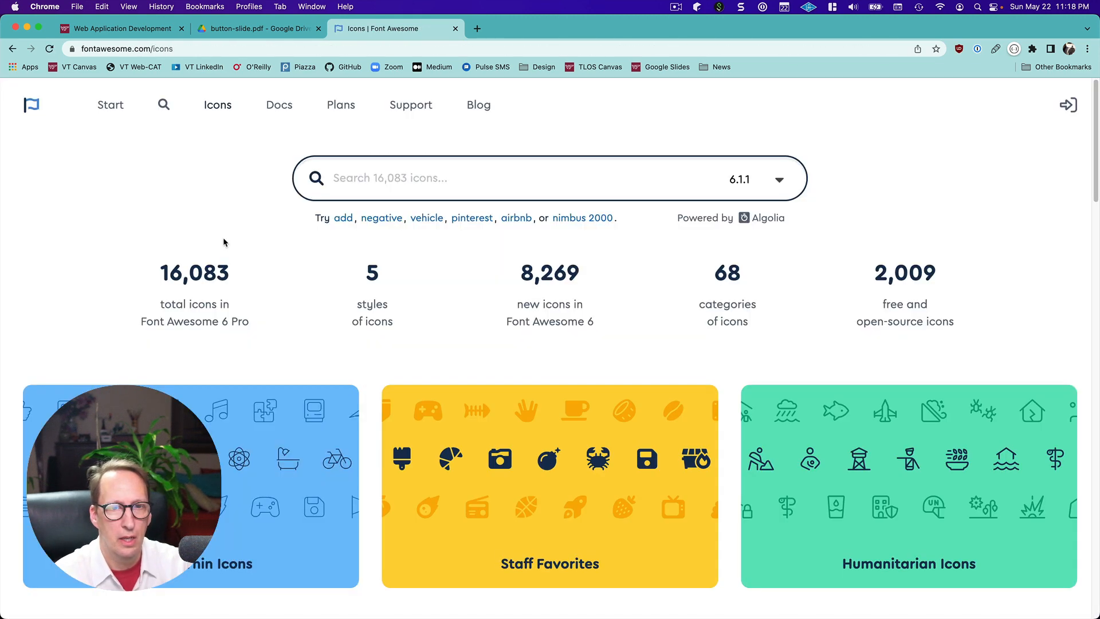
# Step: Search the Font Awesome icons for "cart" and copy the glyph of the solid cart-plus icon
pyautogui.click(409, 181)
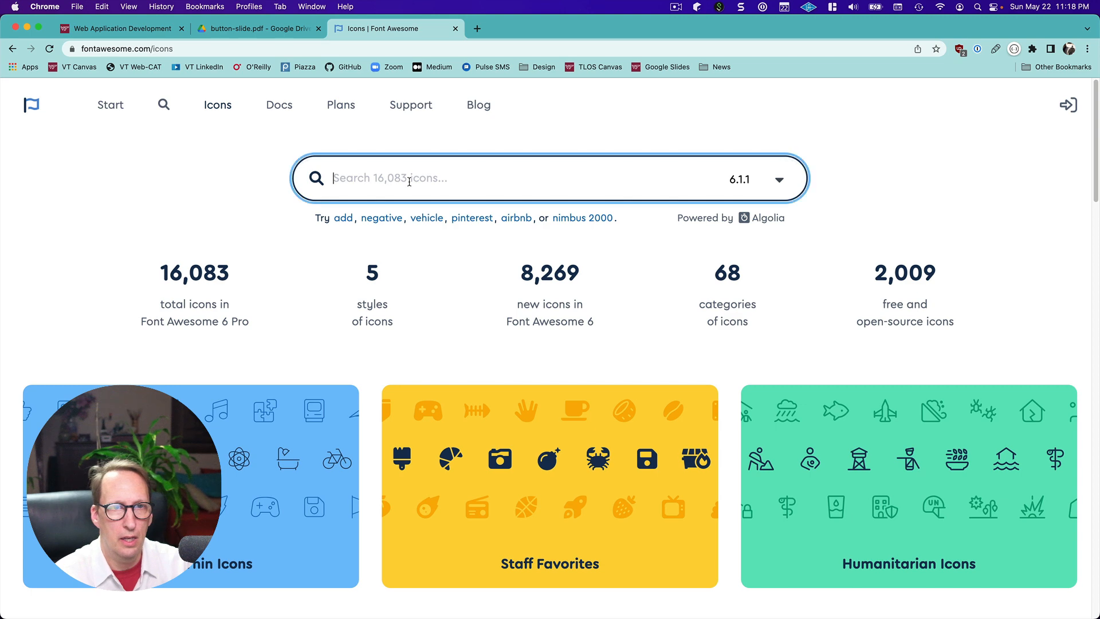
pyautogui.write('cart')
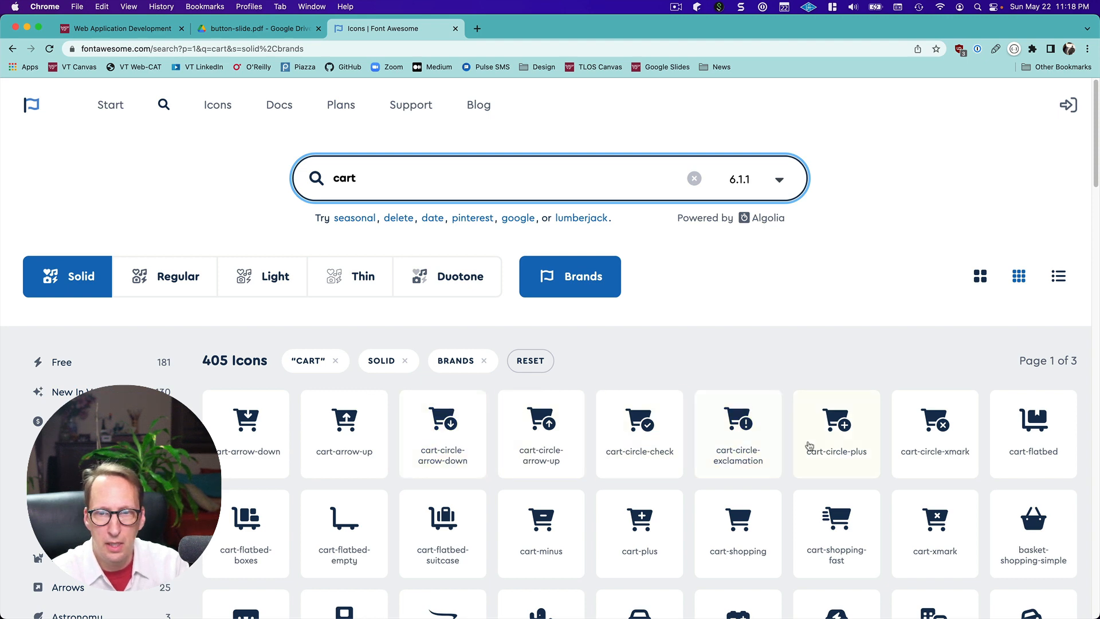
pyautogui.scroll(-3, 846, 438)
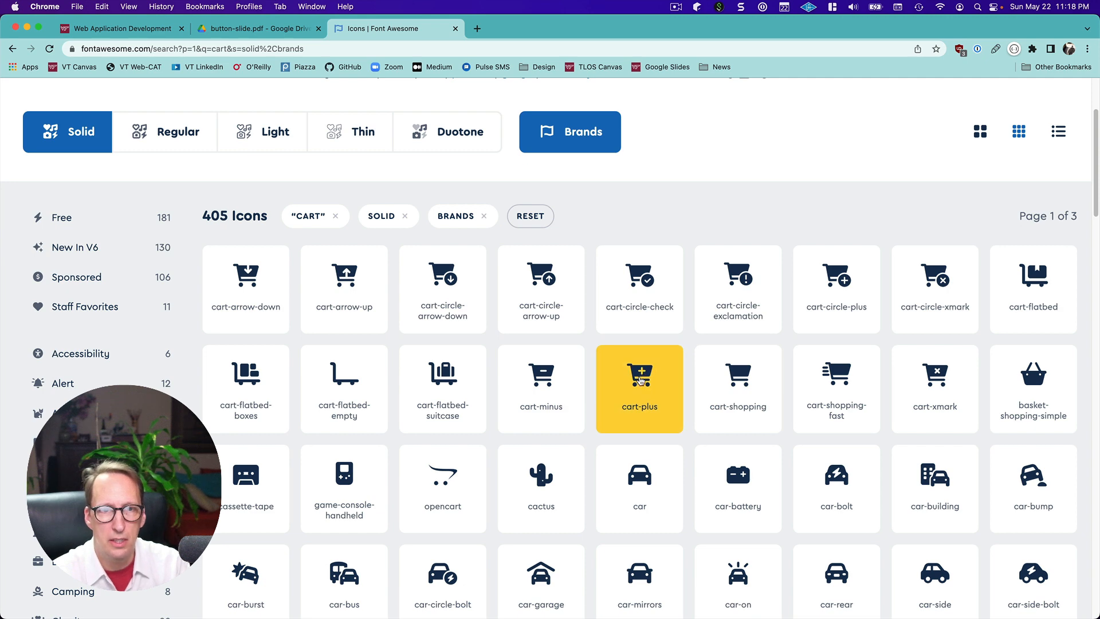
pyautogui.click(641, 380)
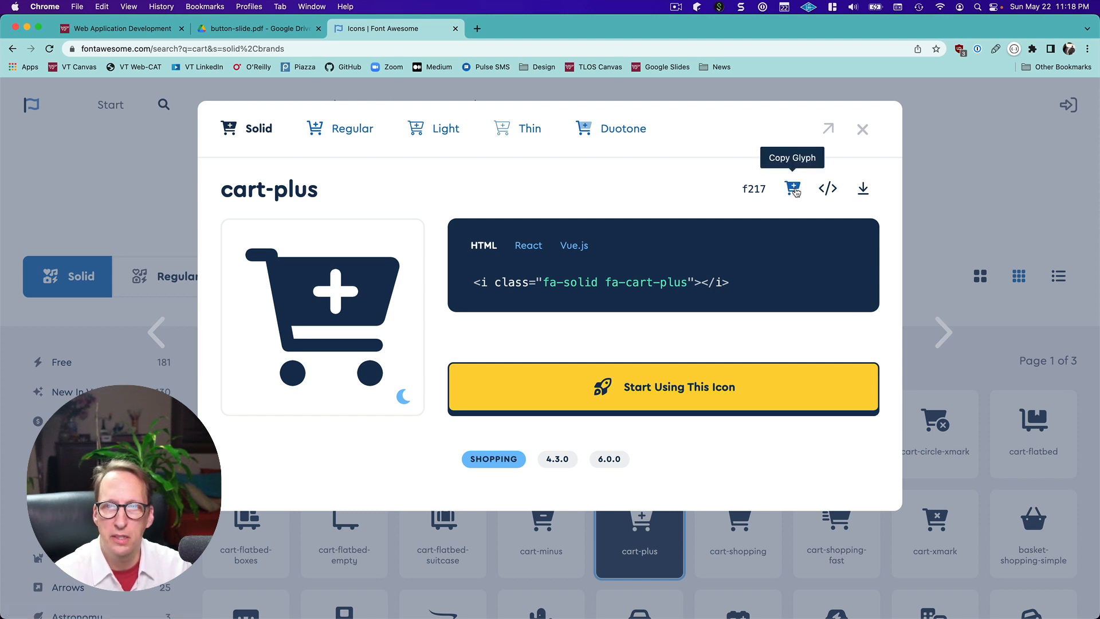
pyautogui.click(794, 189)
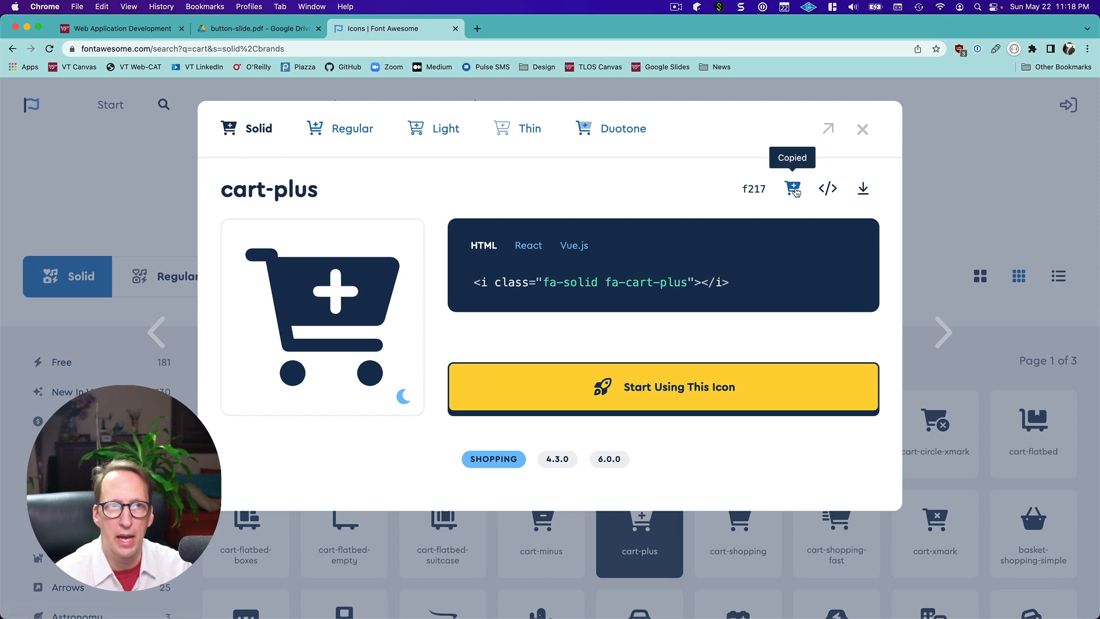
# Step: Back in Figma, replace the X in "X Add to Cart" with the copied glyph and set its font to Font Awesome 5 Free, Solid
pyautogui.press('super+Tab')
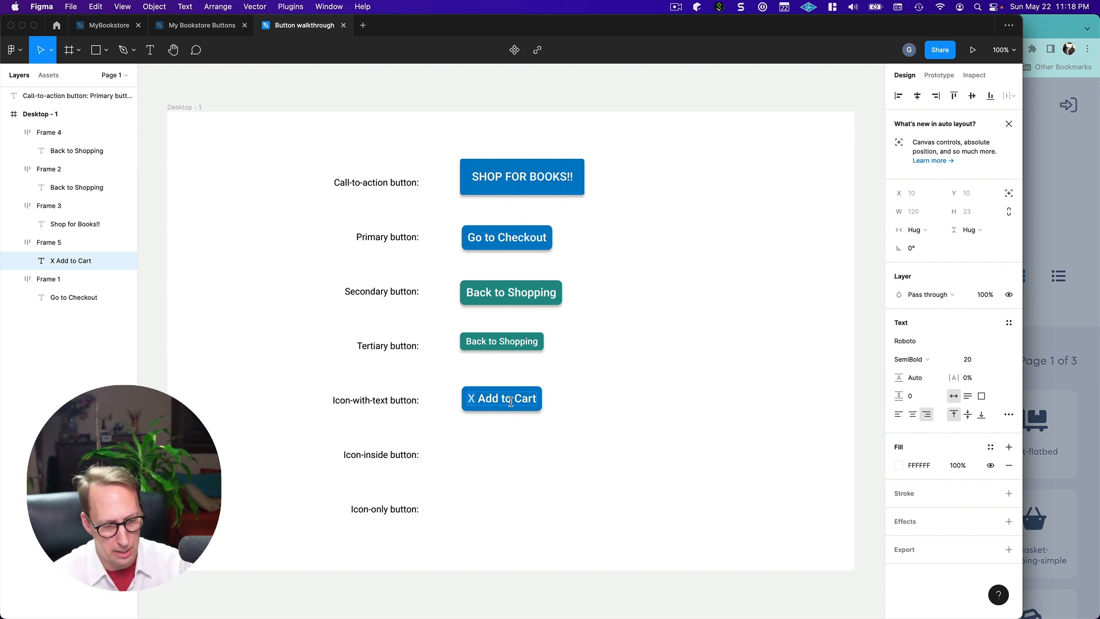
pyautogui.press('super+v')
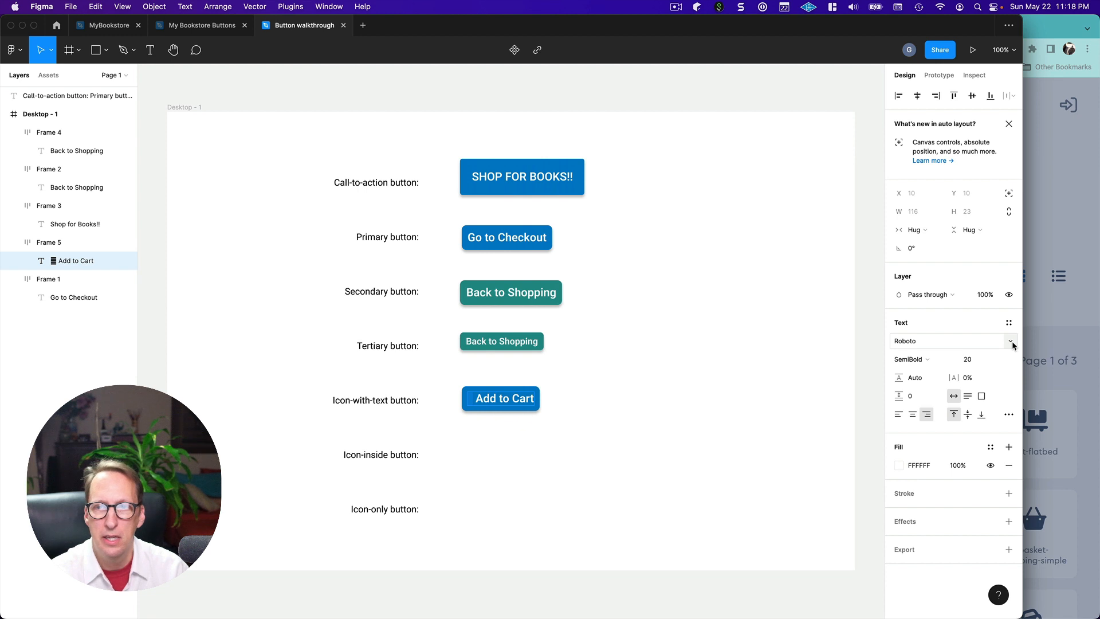
pyautogui.click(1011, 342)
pyautogui.scroll(20, 1012, 346)
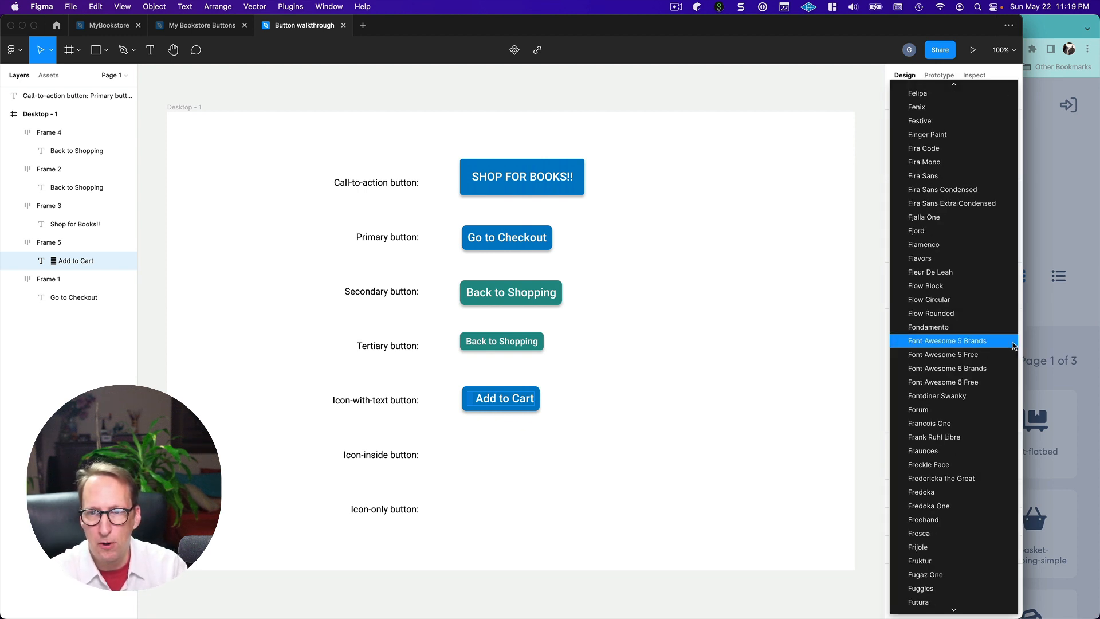
pyautogui.press('Down')
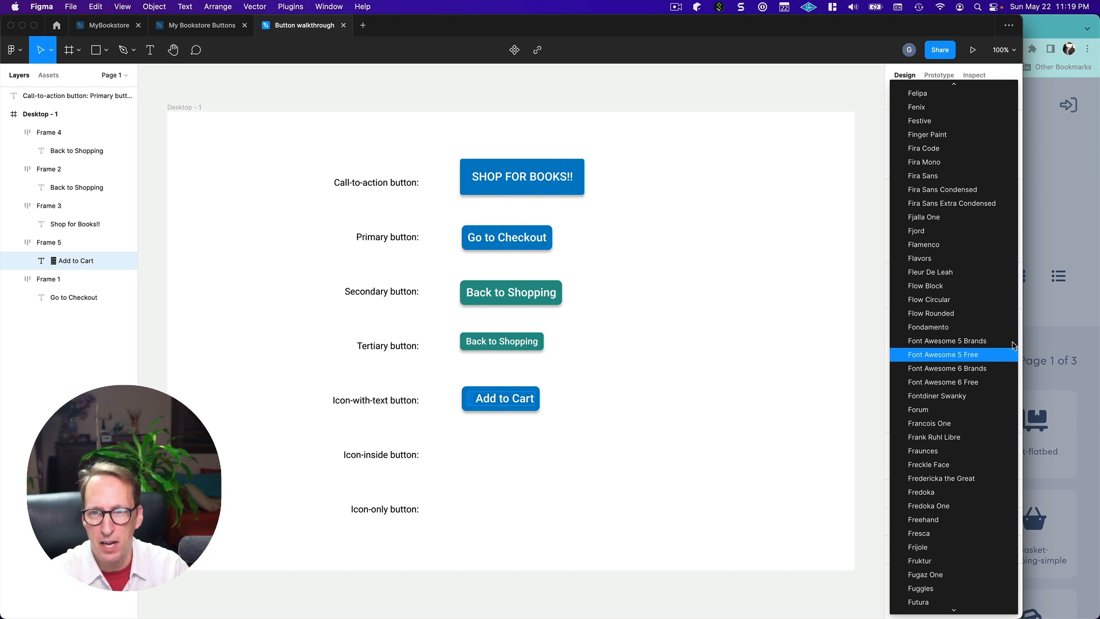
pyautogui.press('Return')
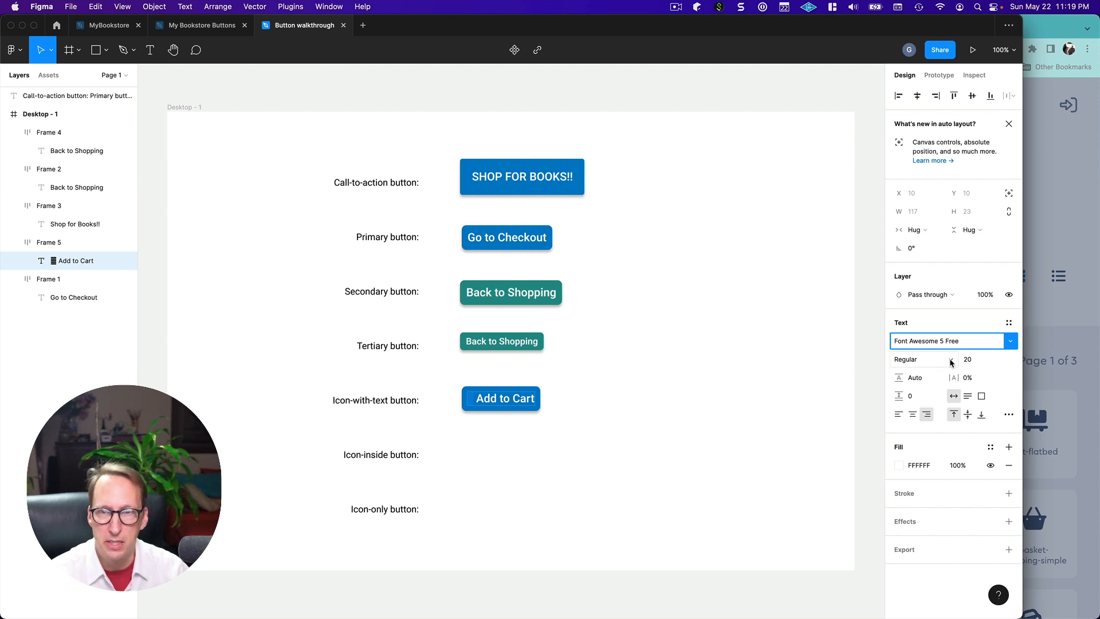
pyautogui.click(950, 362)
pyautogui.click(931, 375)
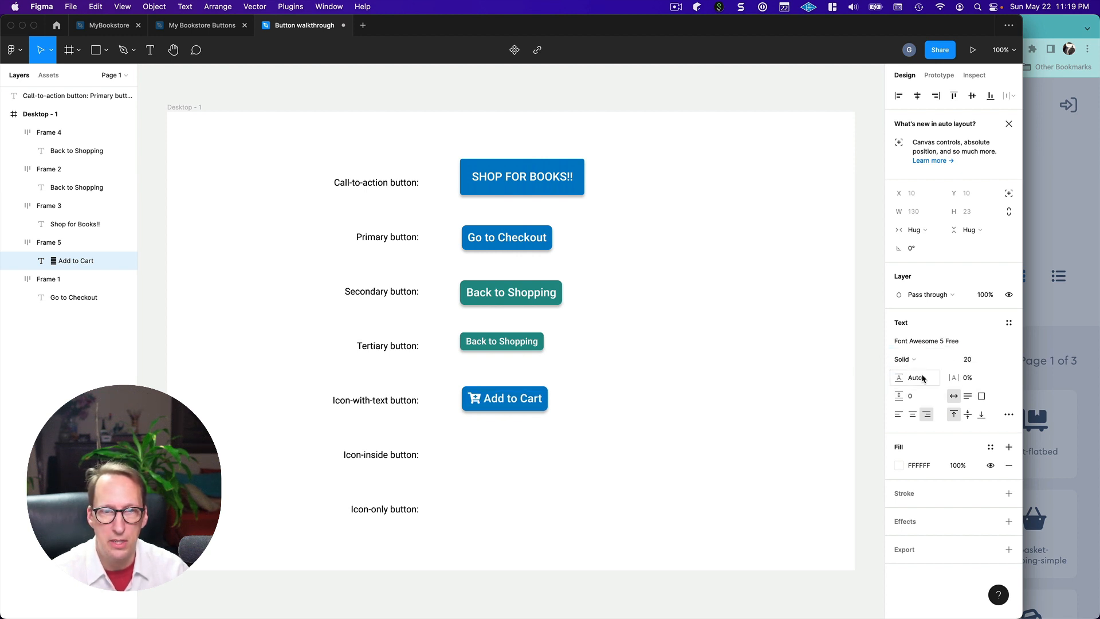
pyautogui.press('Escape')
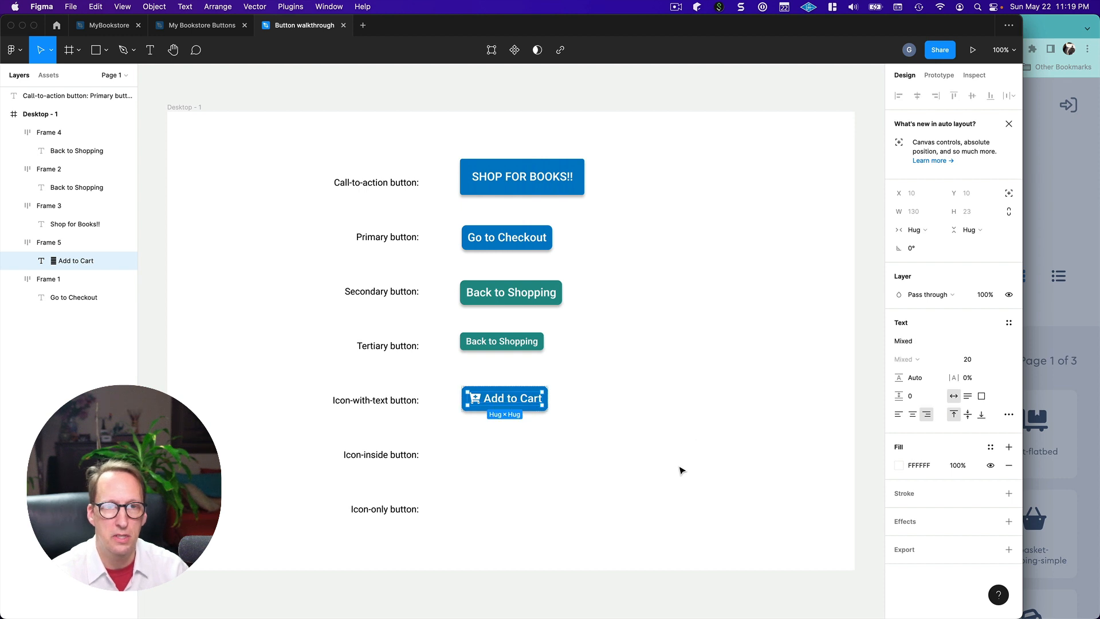
pyautogui.press('Escape')
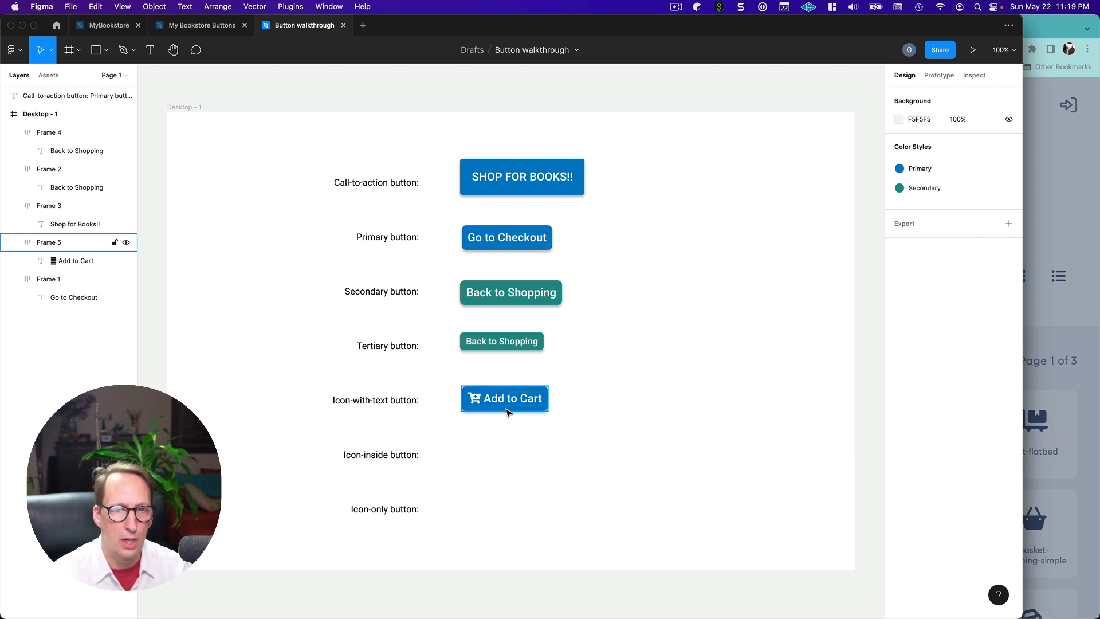
# Step: Duplicate the "Add to Cart" button and place the copy directly below it, beside the "Icon-inside button:" label
pyautogui.click(507, 406)
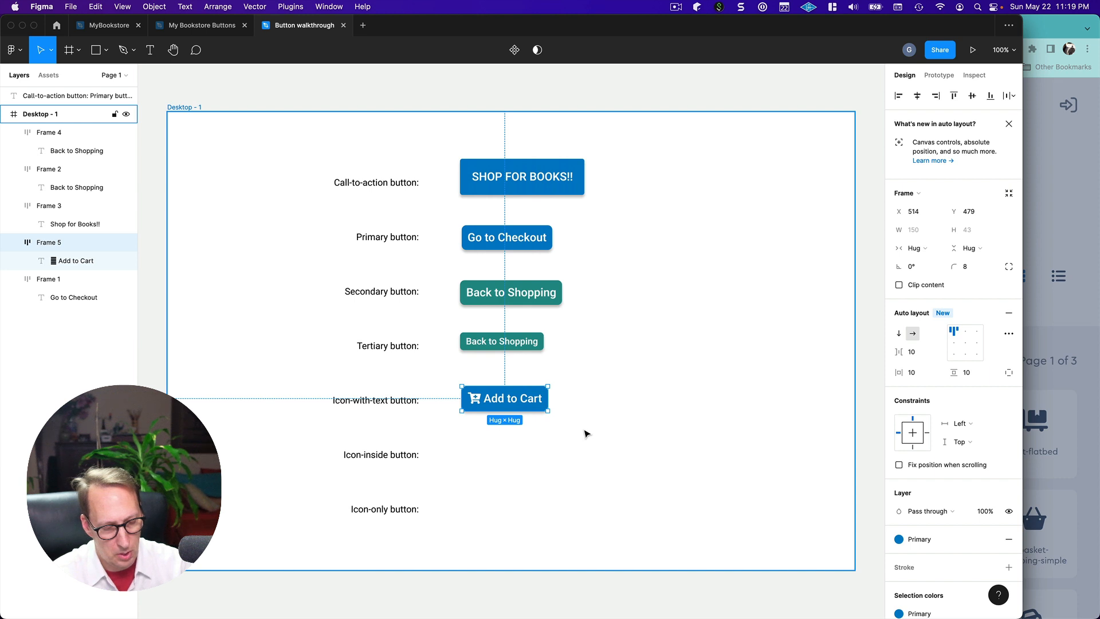
pyautogui.hotkey('ctrl', 'v')
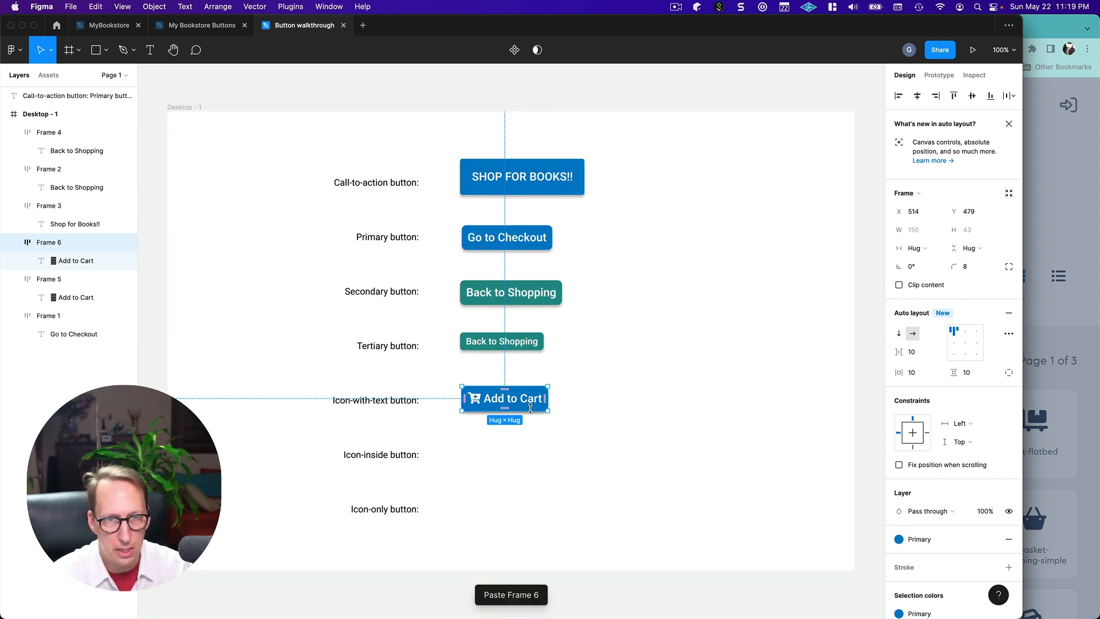
pyautogui.moveTo(531, 410); pyautogui.dragTo(531, 452)
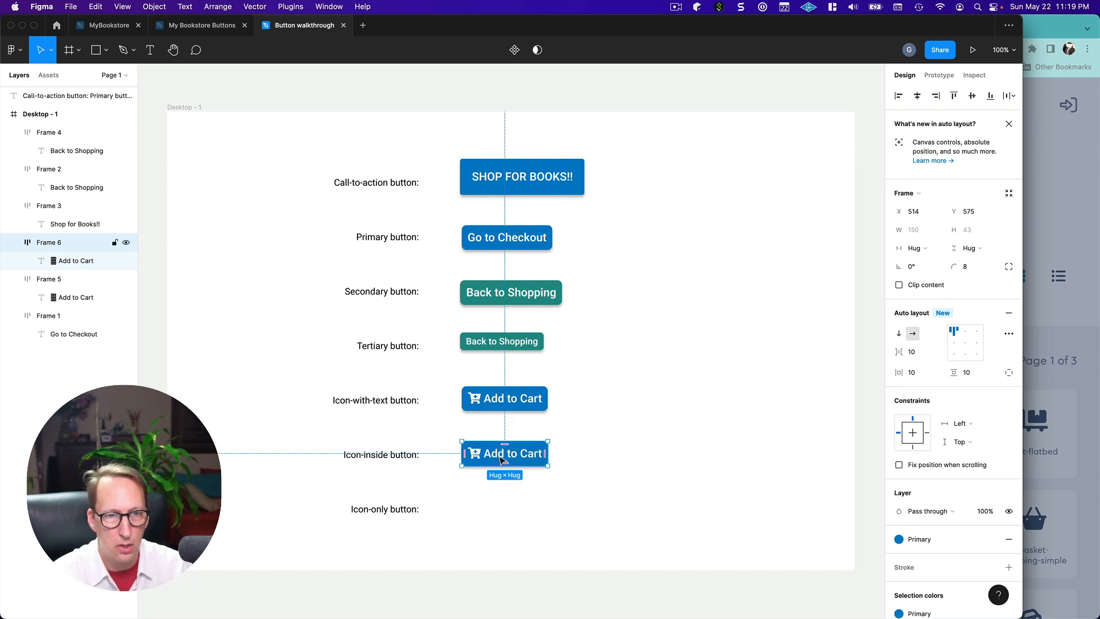
# Step: Delete the "Add to Cart" words from the copied button, leaving only the cart icon, and nudge the button to X 521, Y 580
pyautogui.doubleClick(498, 458)
pyautogui.doubleClick(499, 459)
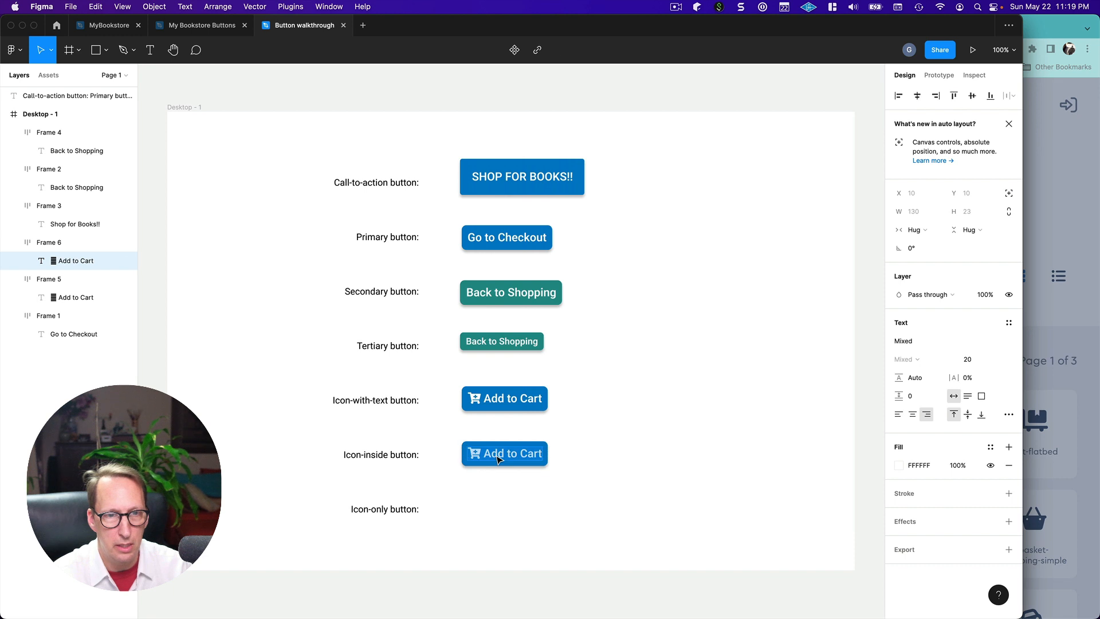
pyautogui.press('Right')
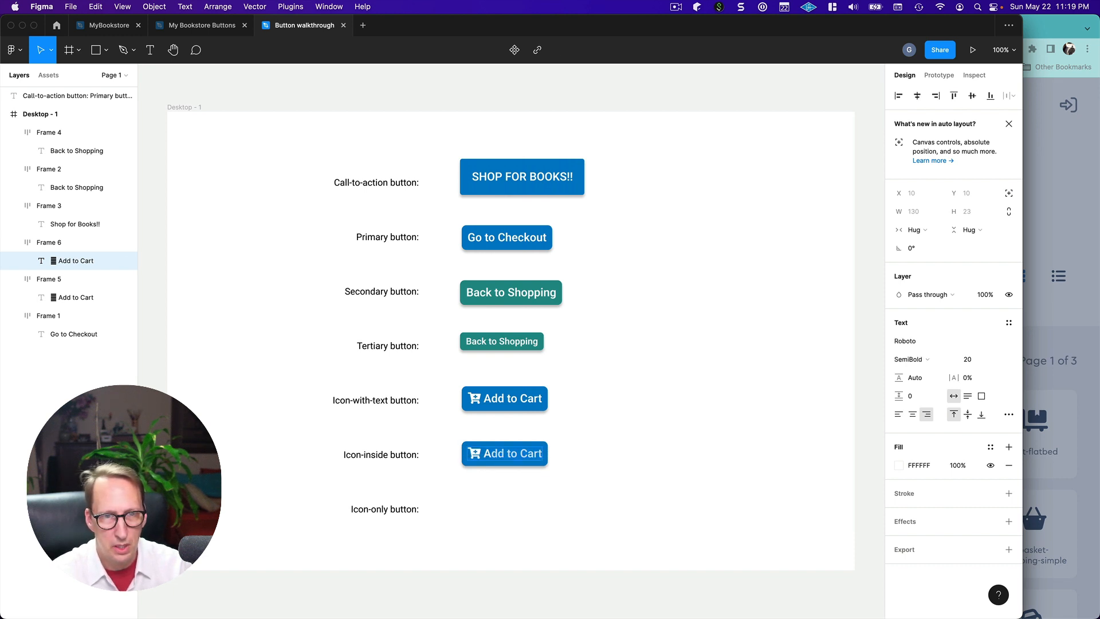
pyautogui.press('BackSpace')
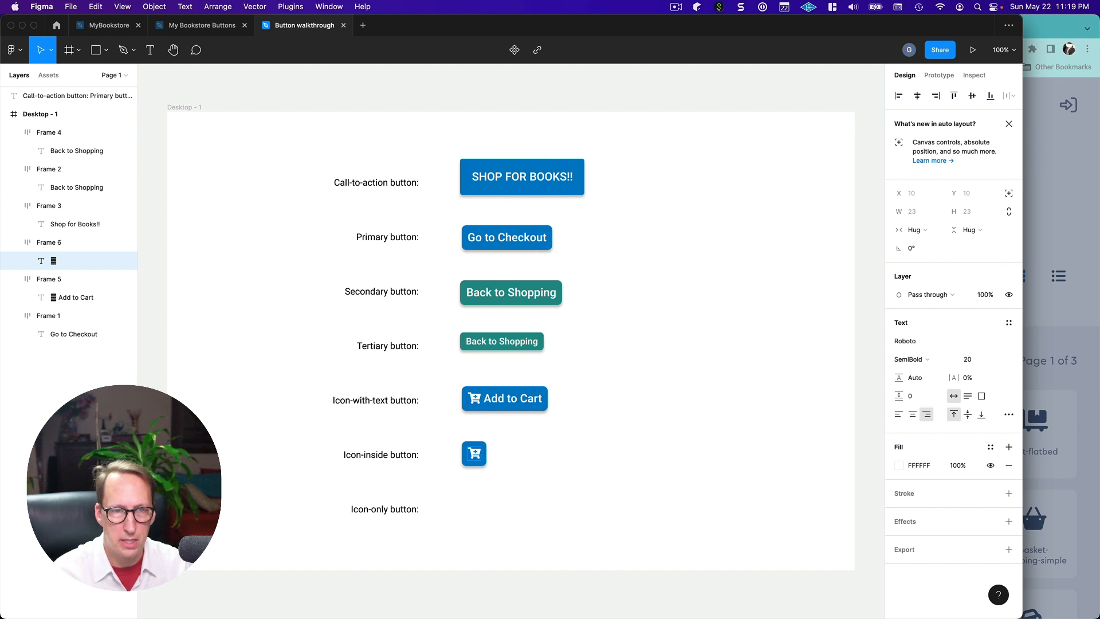
pyautogui.press('BackSpace')
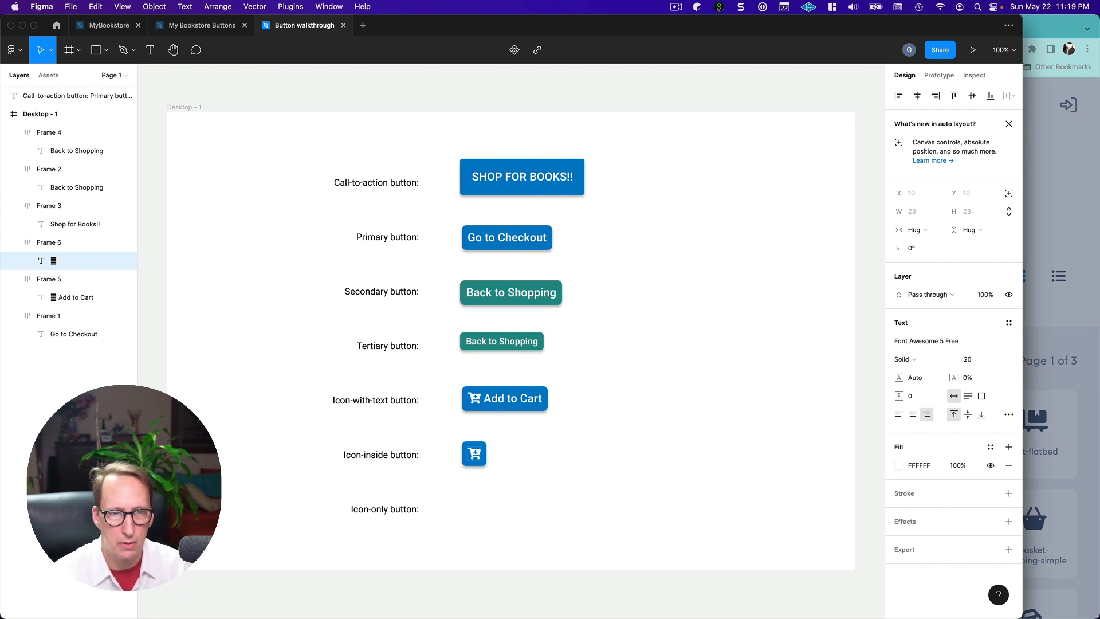
pyautogui.click(490, 458)
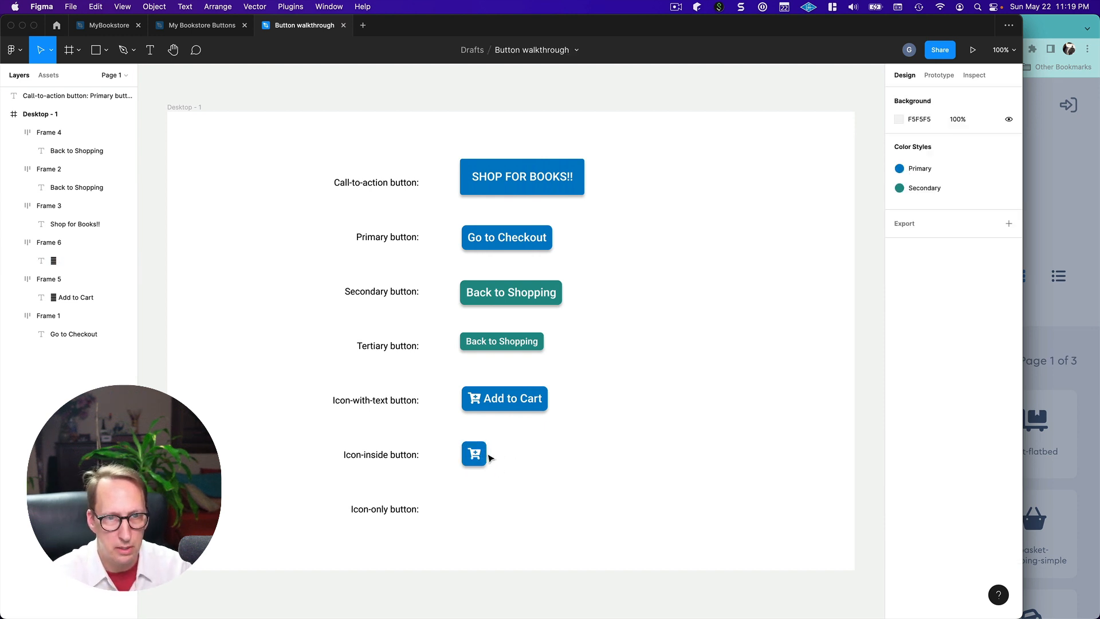
pyautogui.moveTo(490, 457); pyautogui.dragTo(491, 459)
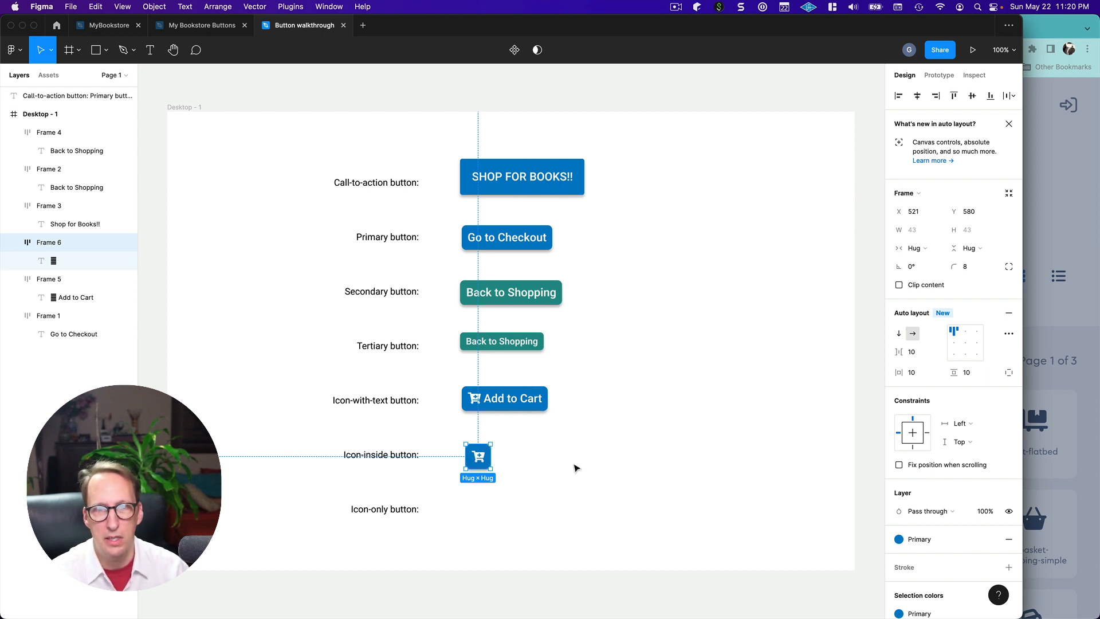
# Step: Switch to Chrome and check the icon-inside button examples in button-slide.pdf, then return to Figma
pyautogui.press('super+Tab')
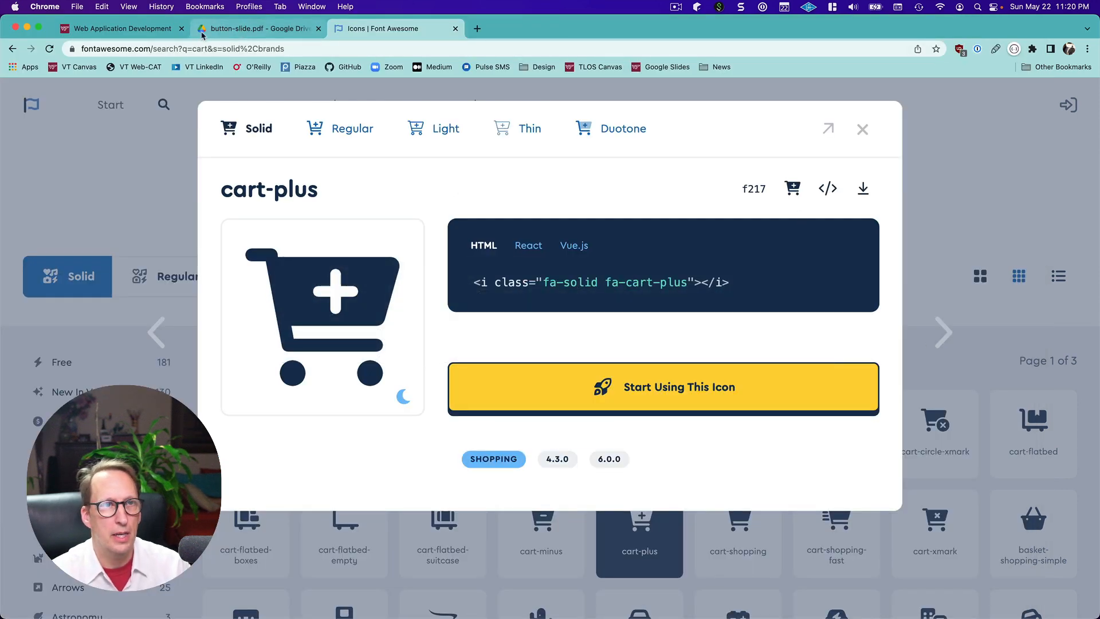
pyautogui.click(234, 34)
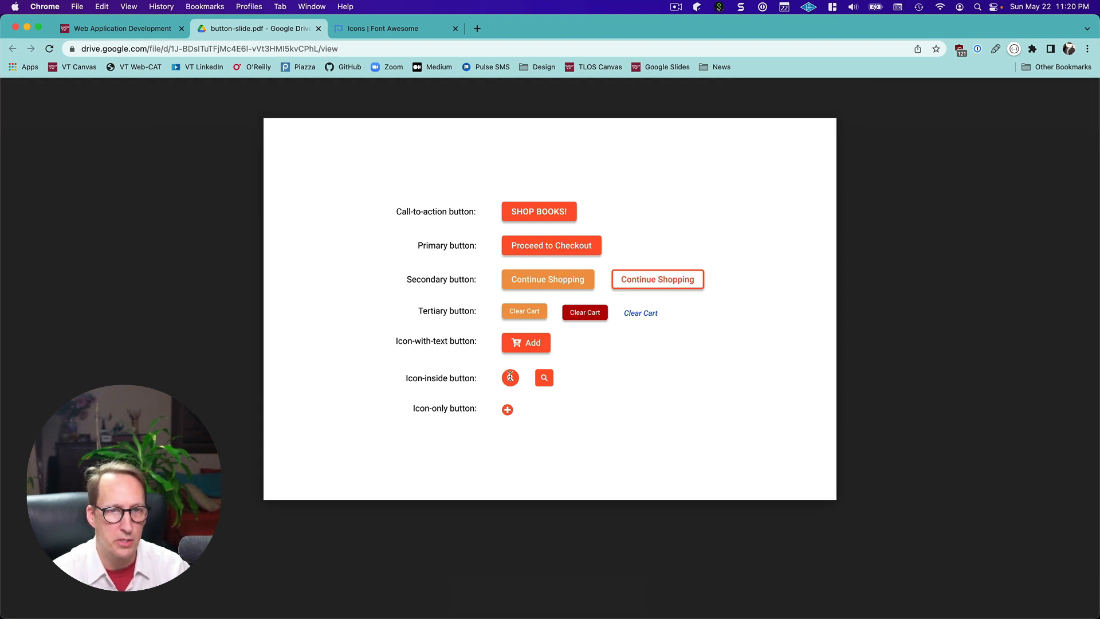
pyautogui.press('super+Tab')
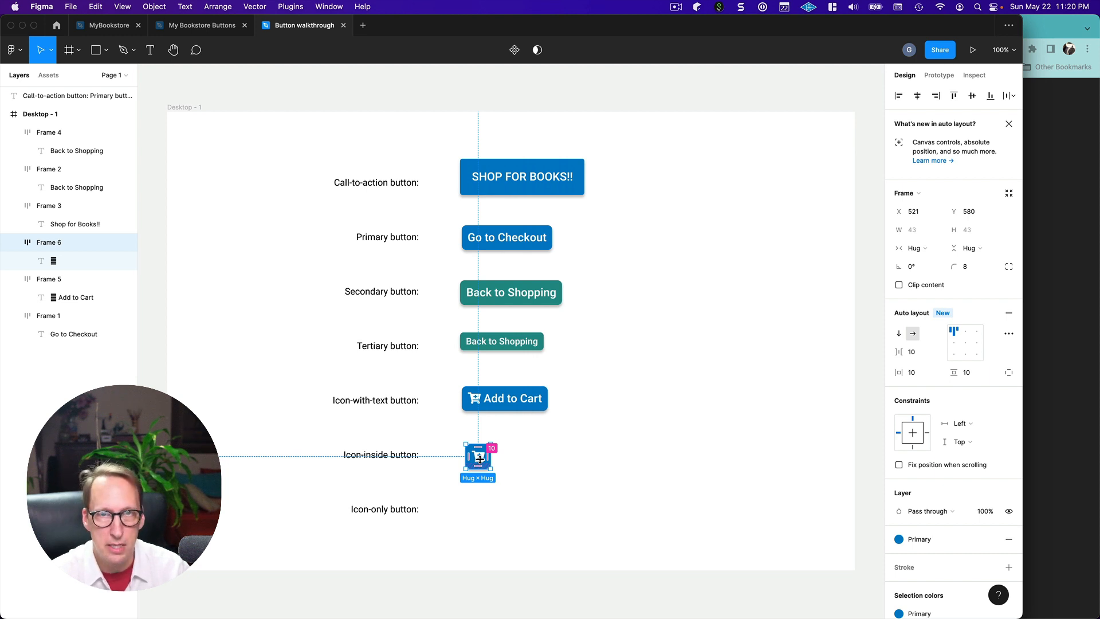
# Step: In Chrome, search the Font Awesome icons for "search" and copy the glyph of the solid magnifying-glass icon
pyautogui.press('super+Tab')
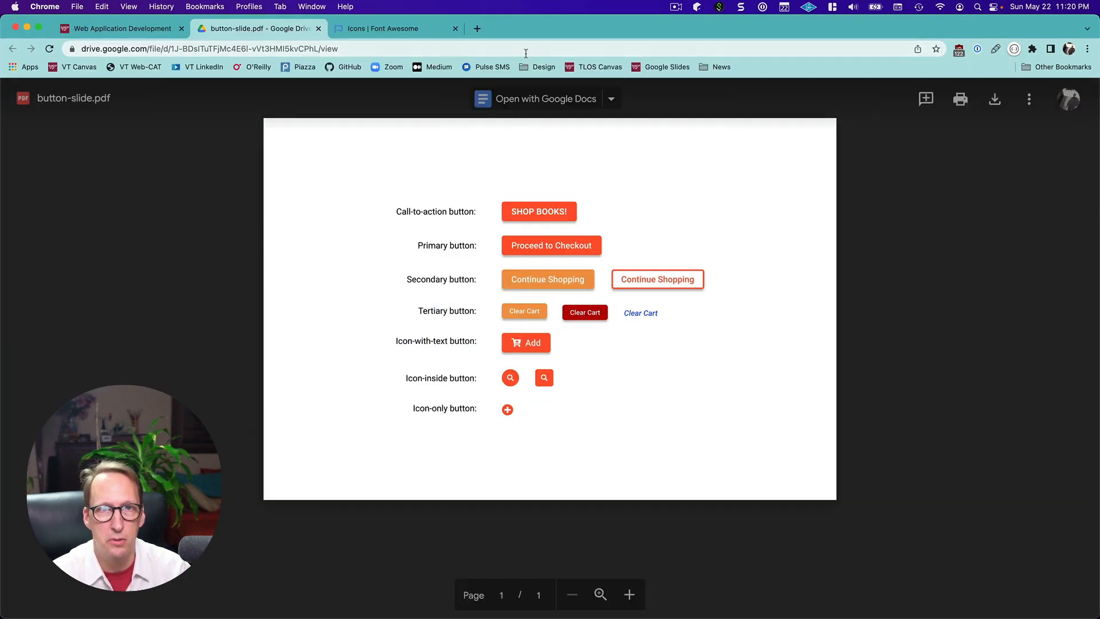
pyautogui.click(407, 30)
pyautogui.click(862, 129)
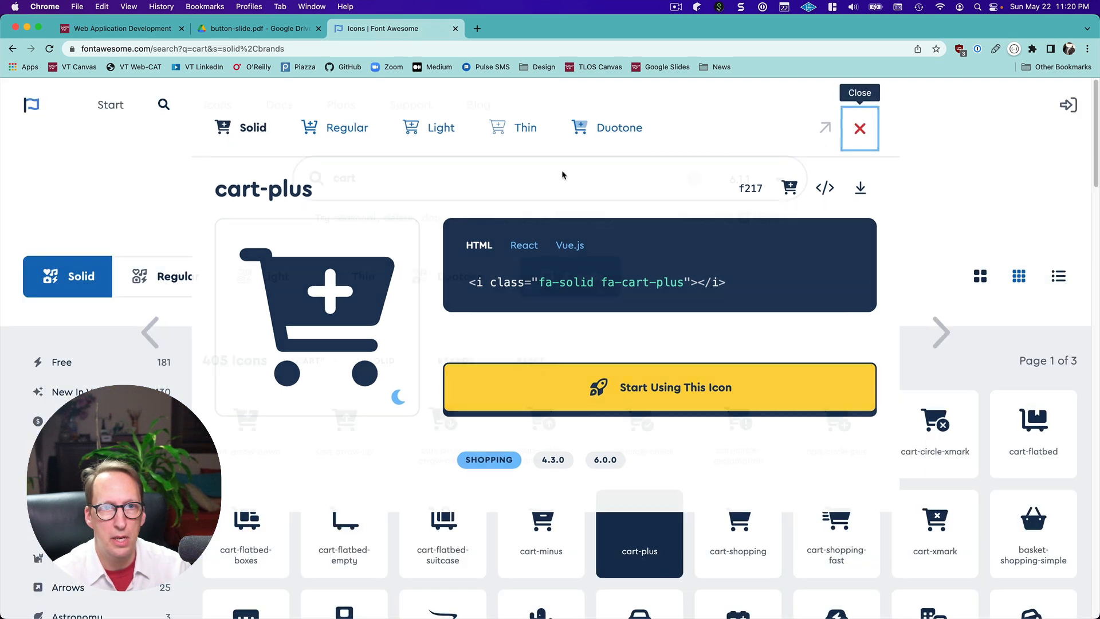
pyautogui.click(374, 180)
pyautogui.press('BackSpace')
pyautogui.press('BackSpace')
pyautogui.press('BackSpace')
pyautogui.press('BackSpace')
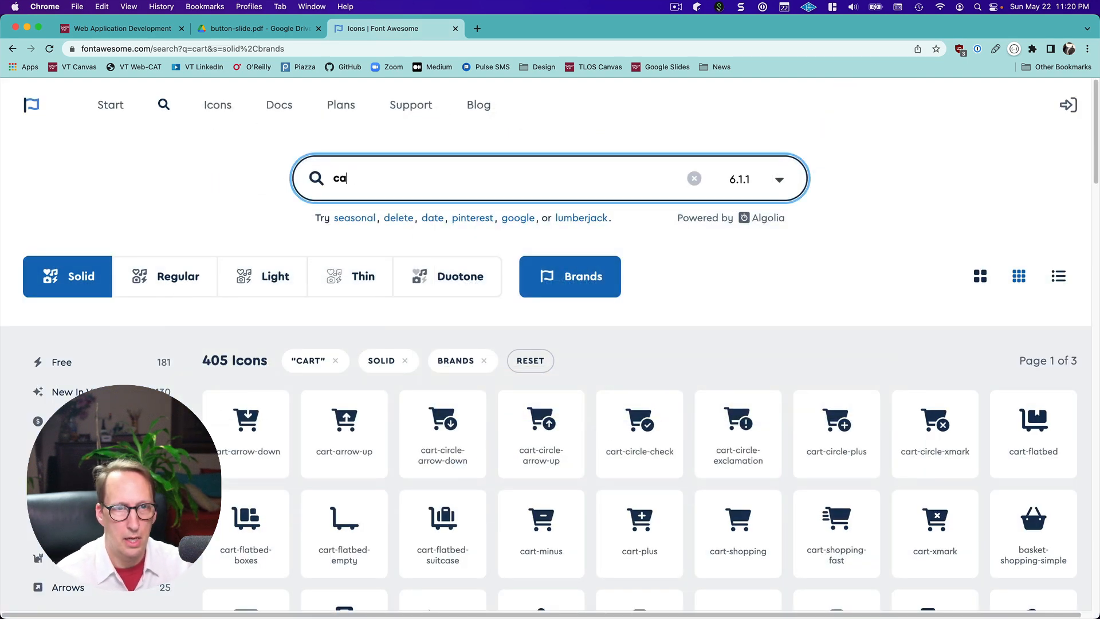
pyautogui.write('search')
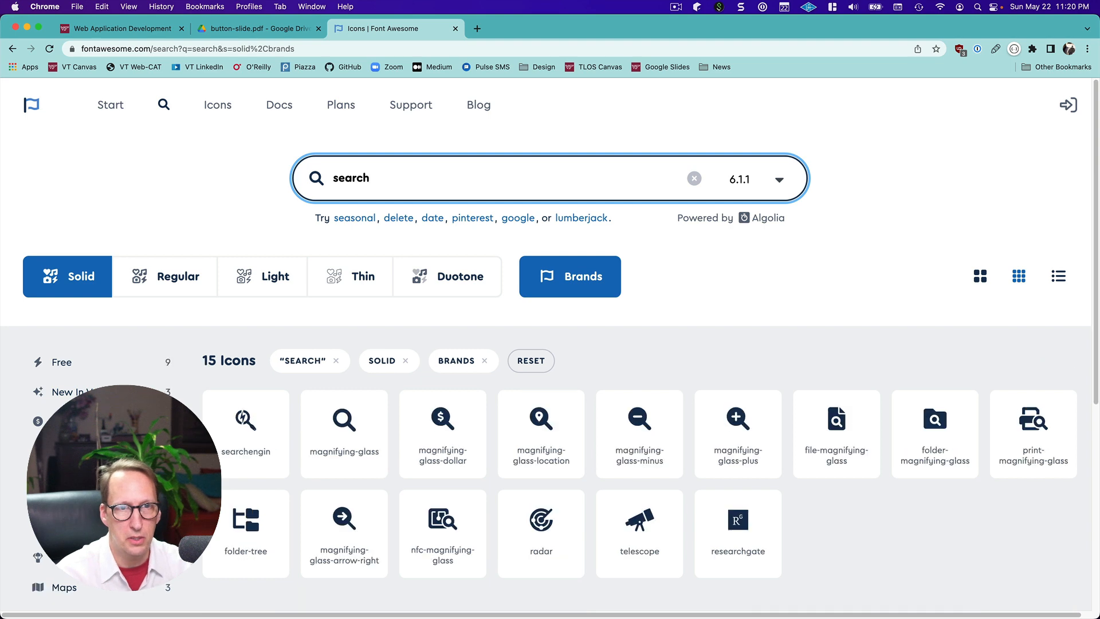
pyautogui.click(351, 434)
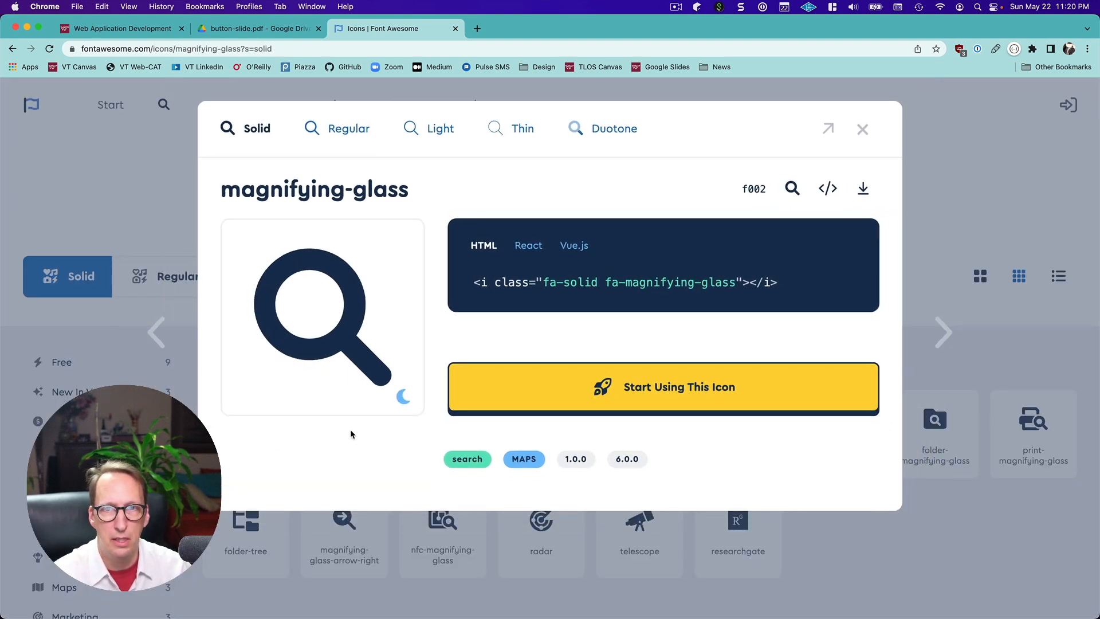
pyautogui.click(787, 194)
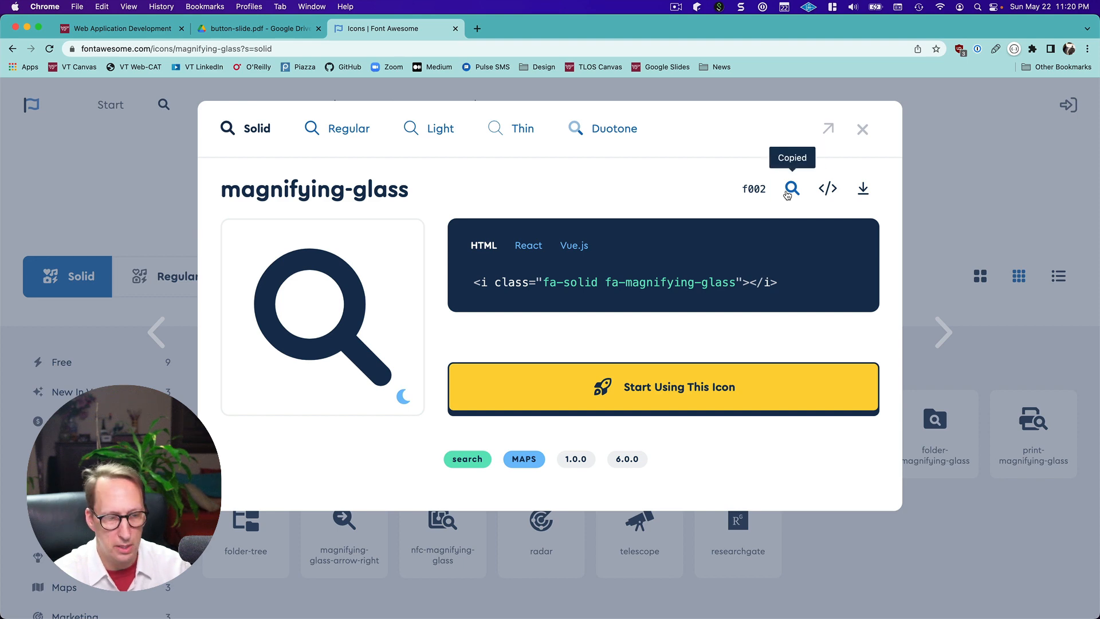
# Step: Back in Figma, replace the cart icon in the icon-inside button with the copied magnifying-glass glyph
pyautogui.press('super+Tab')
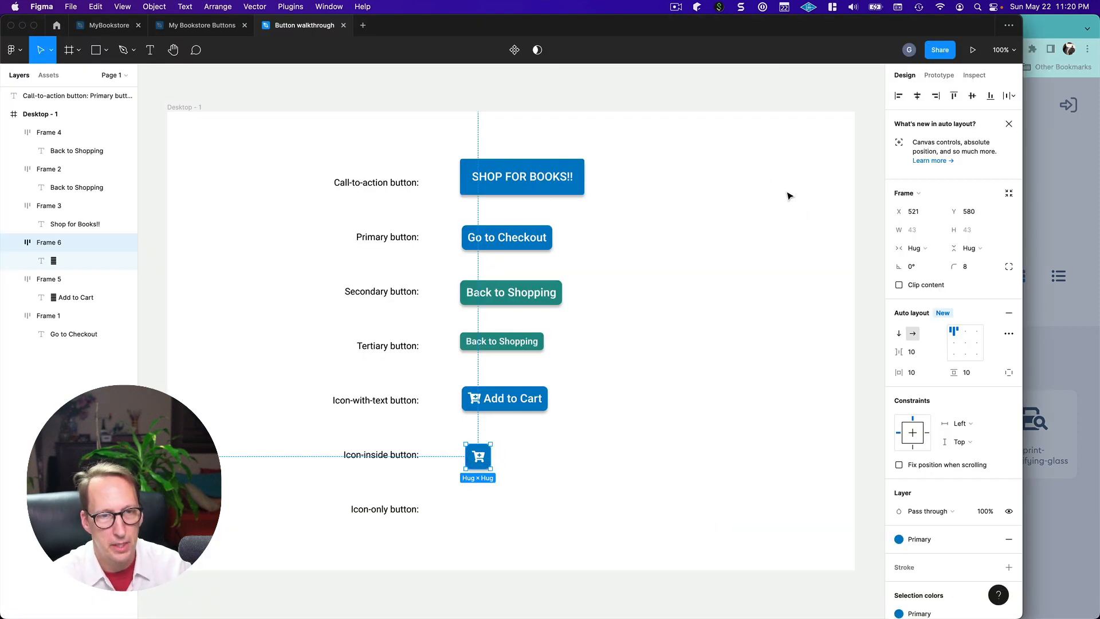
pyautogui.doubleClick(478, 460)
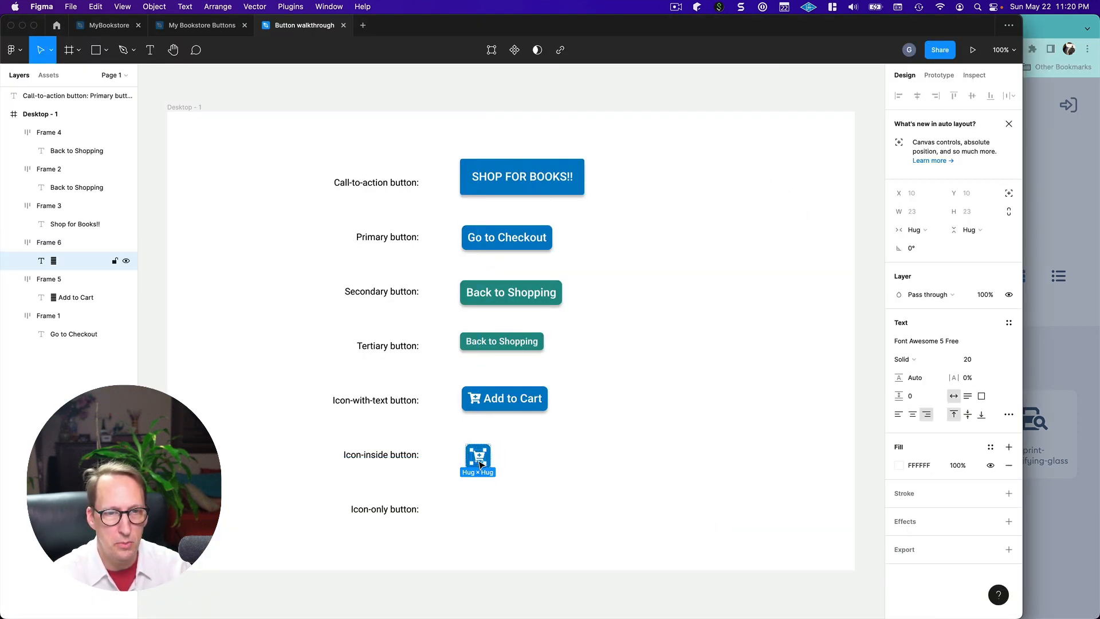
pyautogui.doubleClick(478, 462)
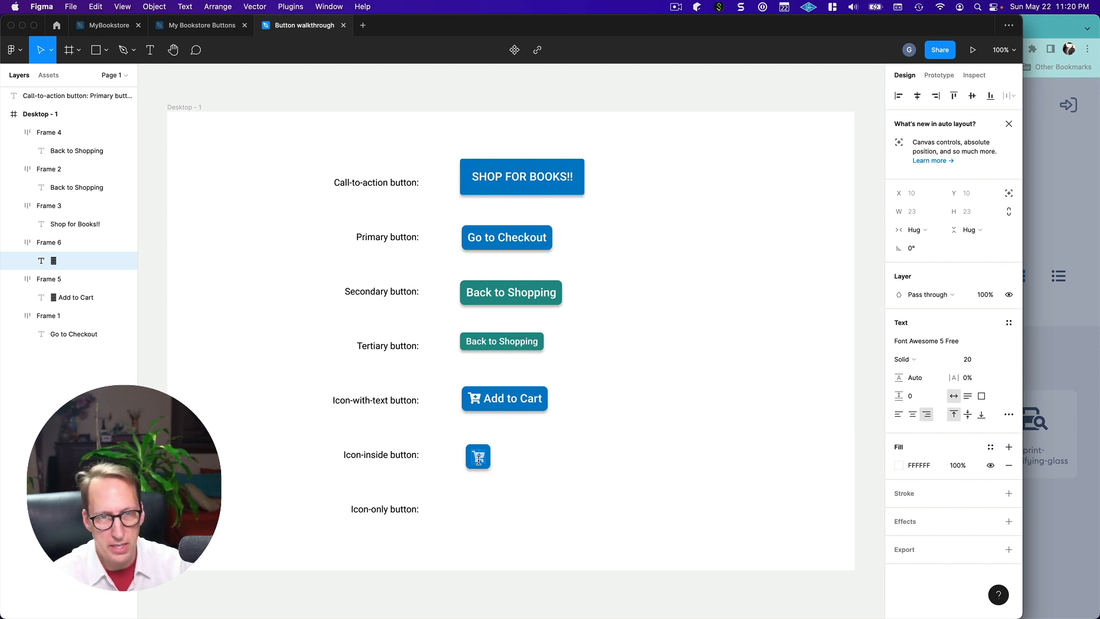
pyautogui.press('super+v')
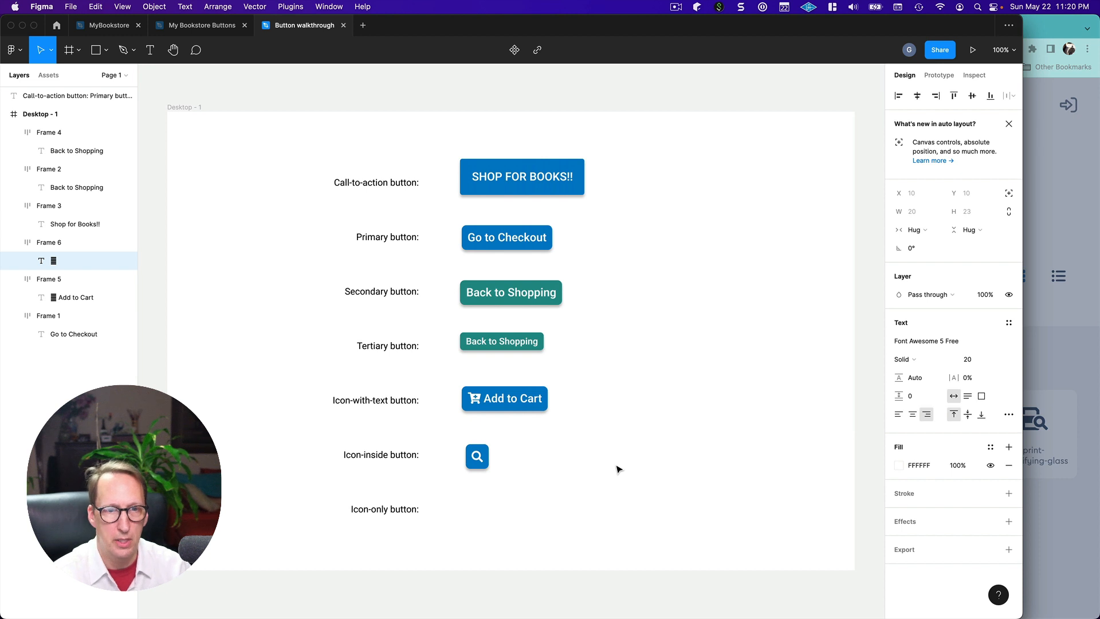
pyautogui.press('Escape')
pyautogui.click(617, 469)
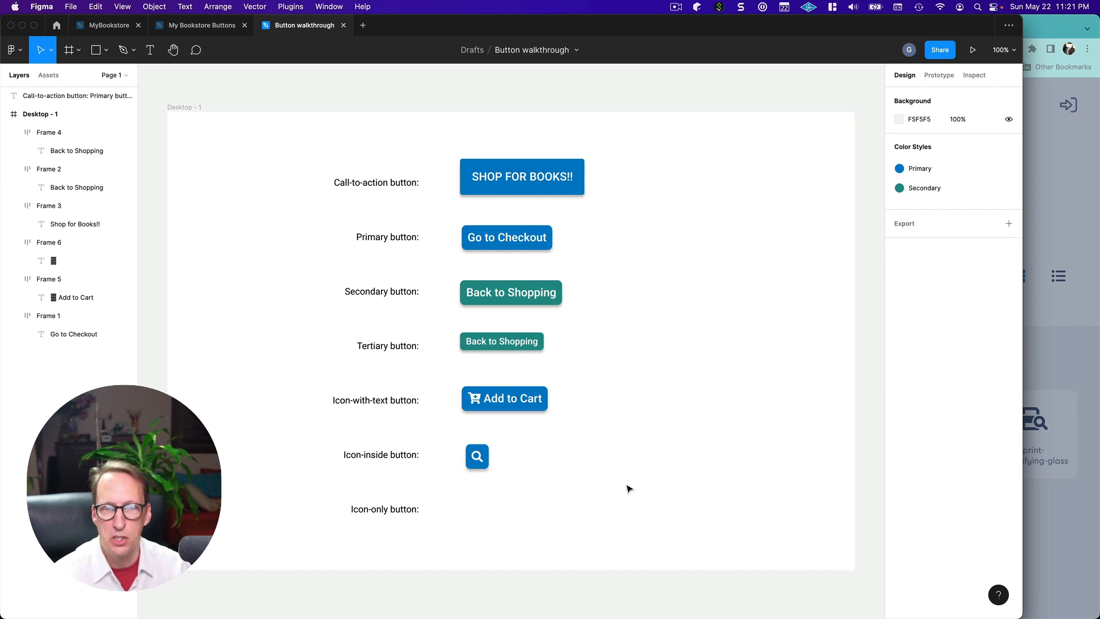
# Step: Set the corner radius of the magnifying-glass button to 50
pyautogui.click(483, 462)
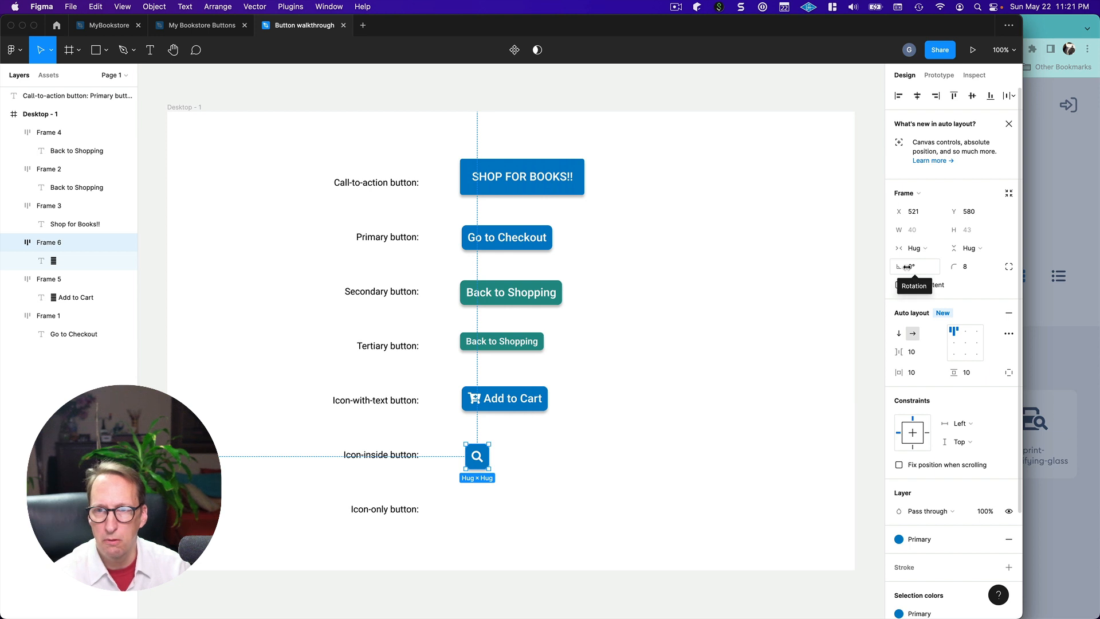
pyautogui.click(972, 271)
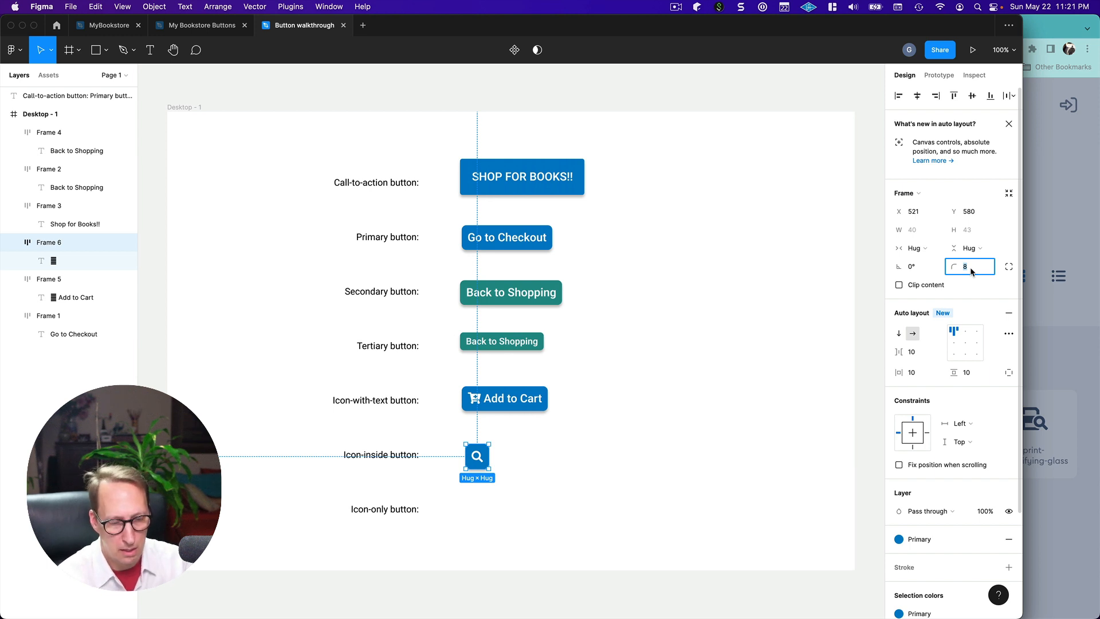
pyautogui.write('50')
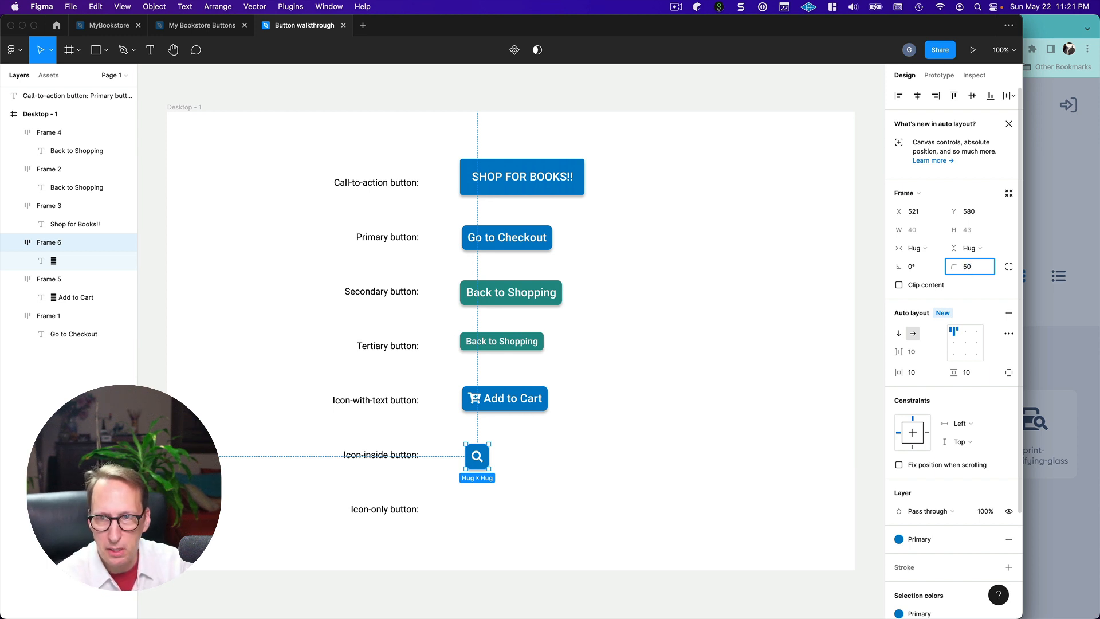
pyautogui.press('Tab')
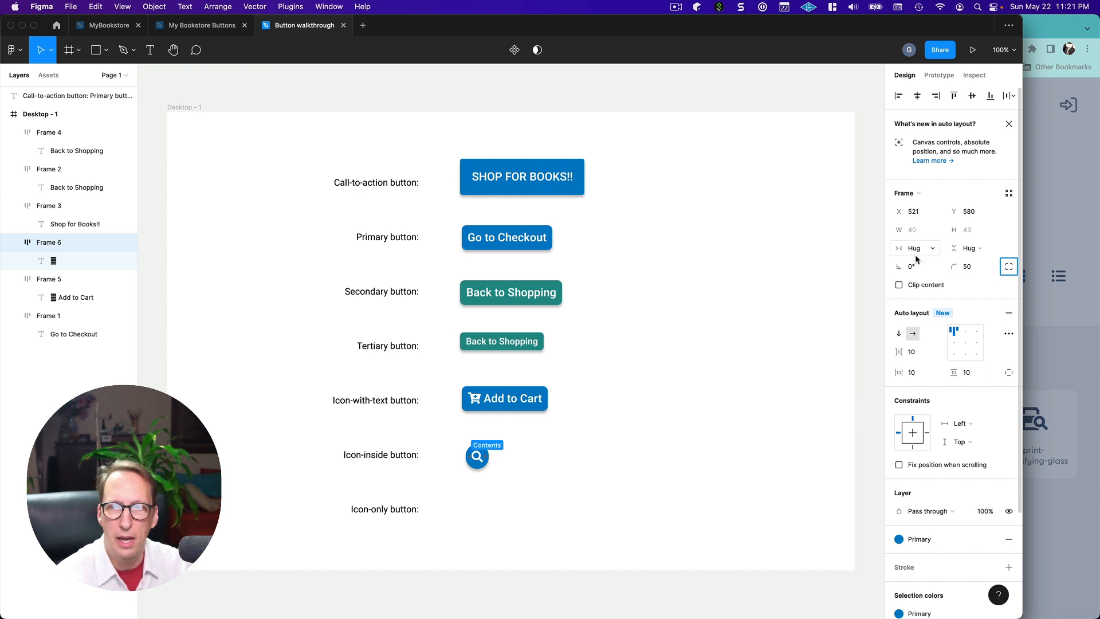
pyautogui.click(668, 469)
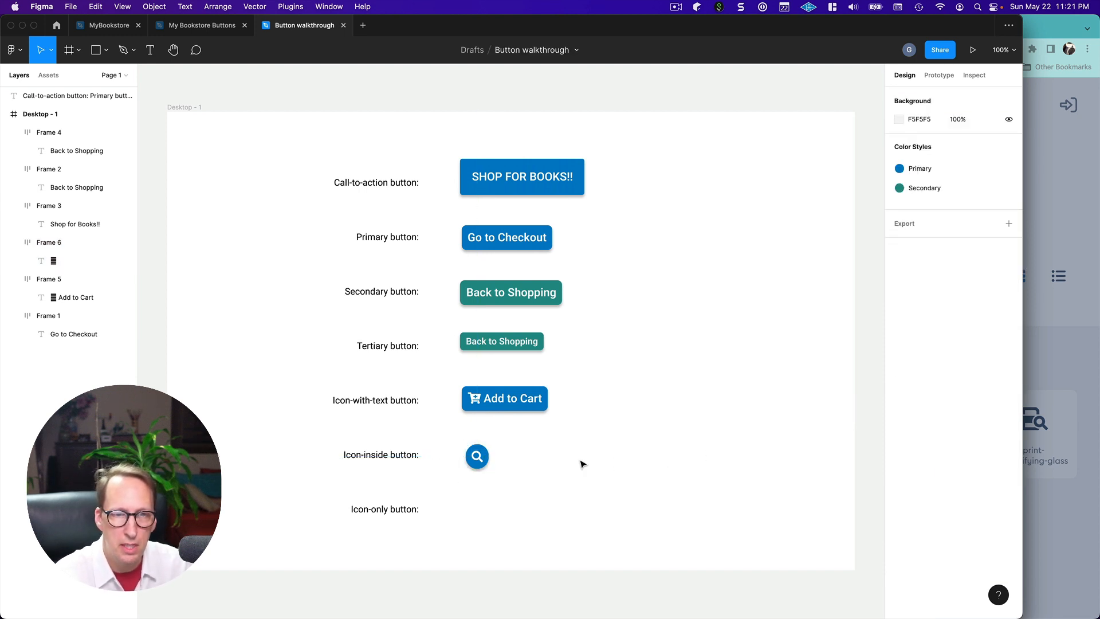
# Step: Remove the drop shadow effect from the round magnifying-glass button
pyautogui.click(486, 461)
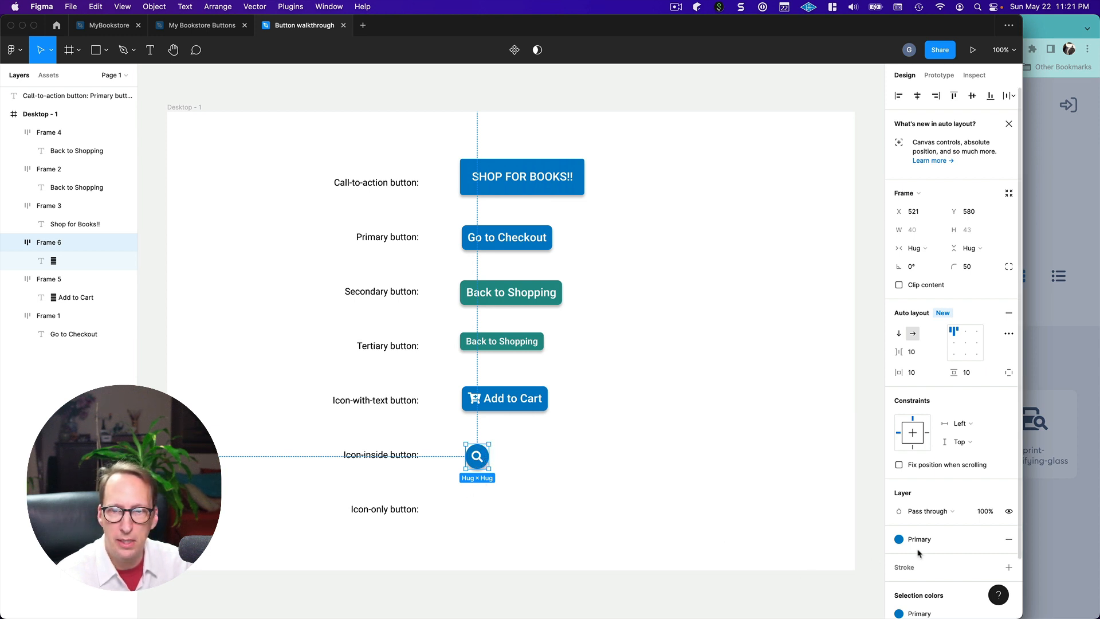
pyautogui.scroll(-3, 945, 529)
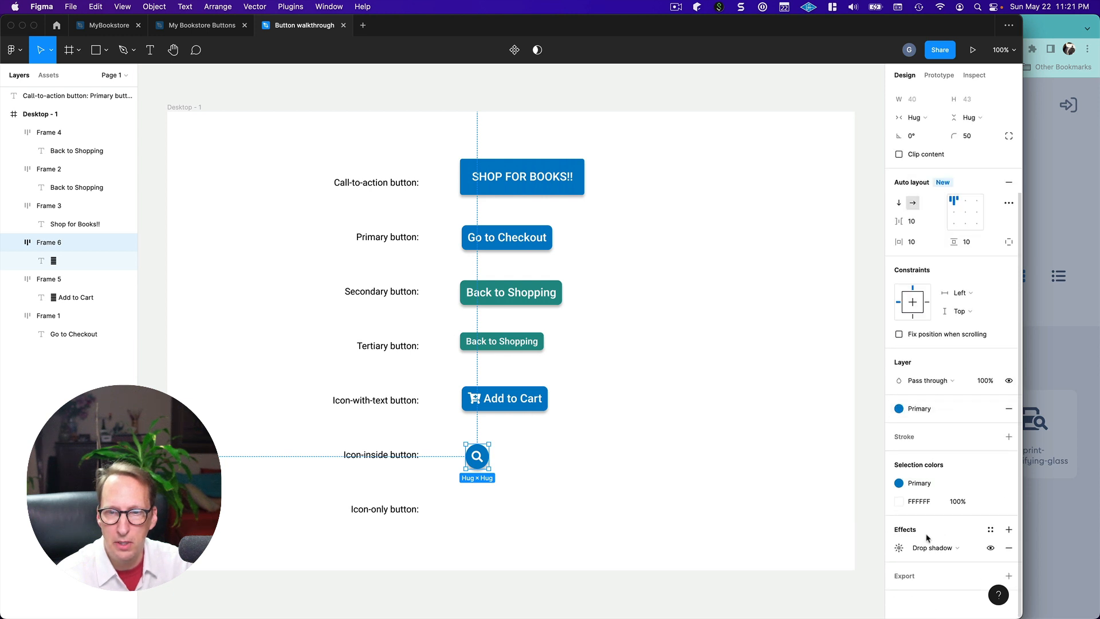
pyautogui.click(974, 550)
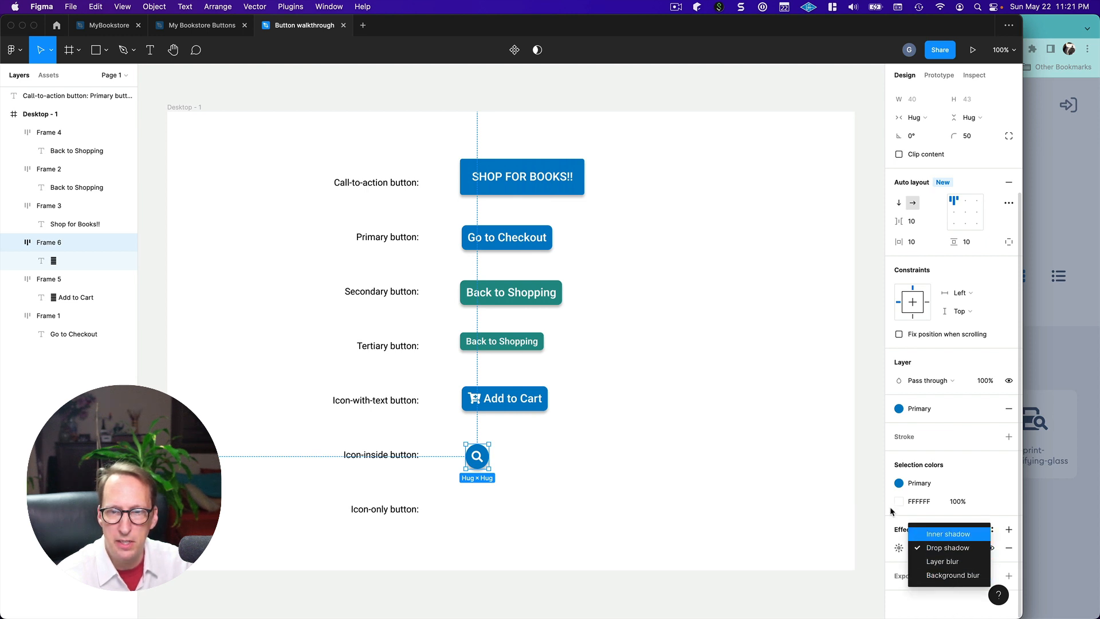
pyautogui.click(878, 523)
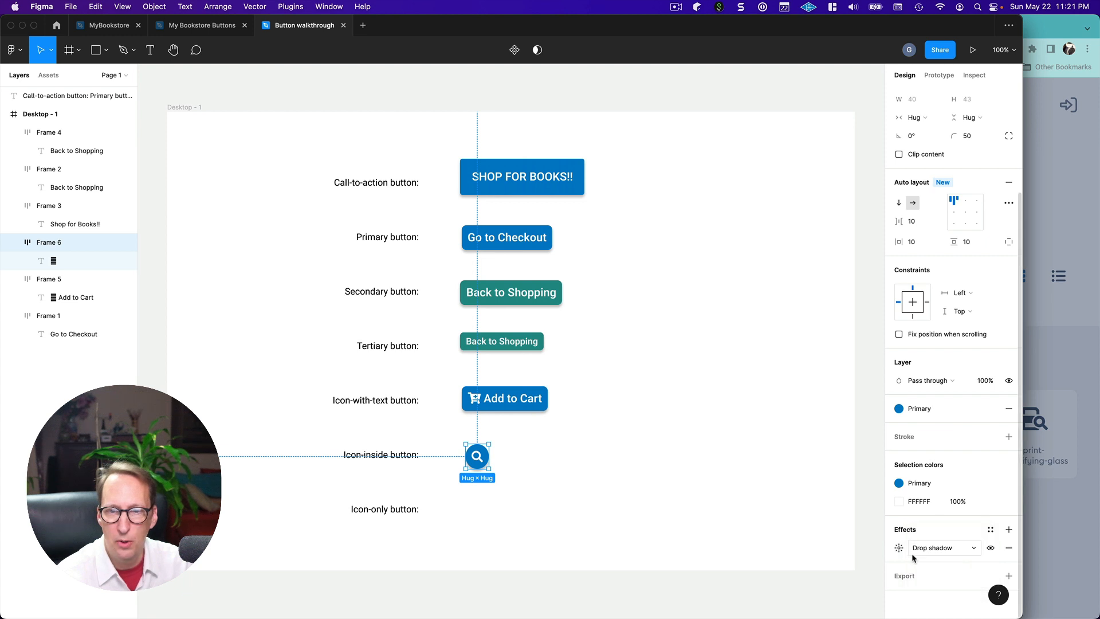
pyautogui.click(1009, 549)
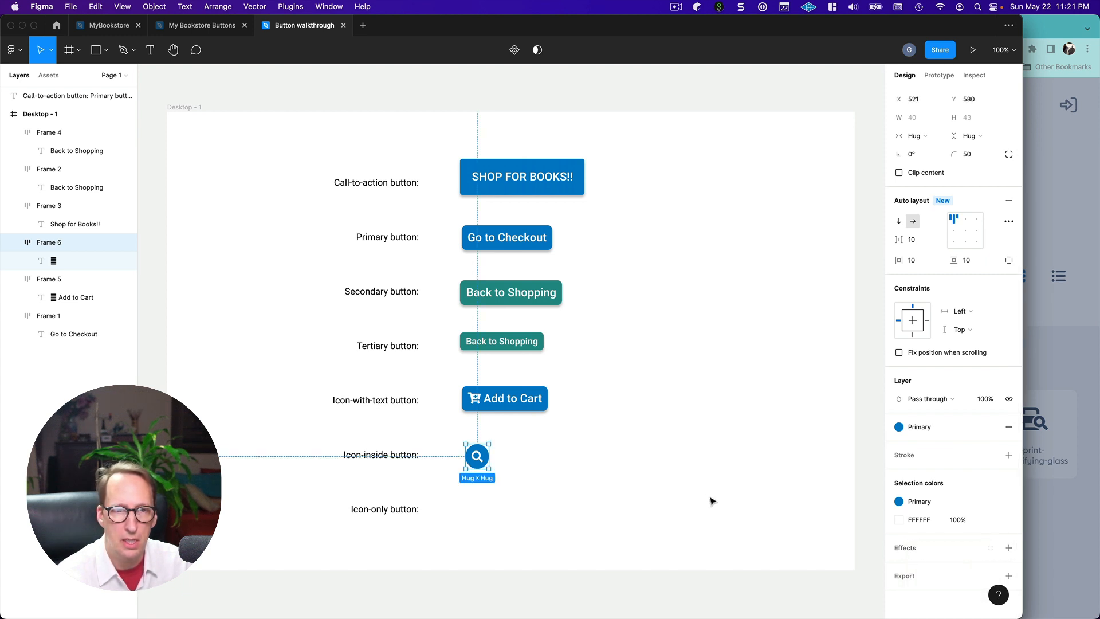
pyautogui.click(709, 500)
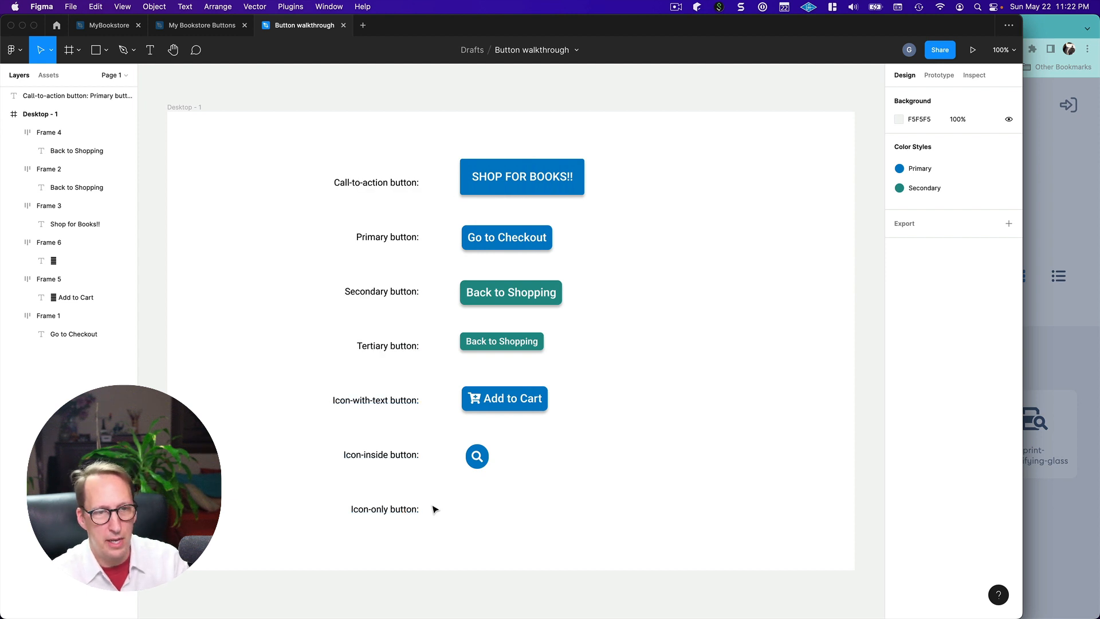
# Step: Check the icon-only button example in button-slide.pdf in Chrome, and return to the Figma file
pyautogui.press('super+Tab')
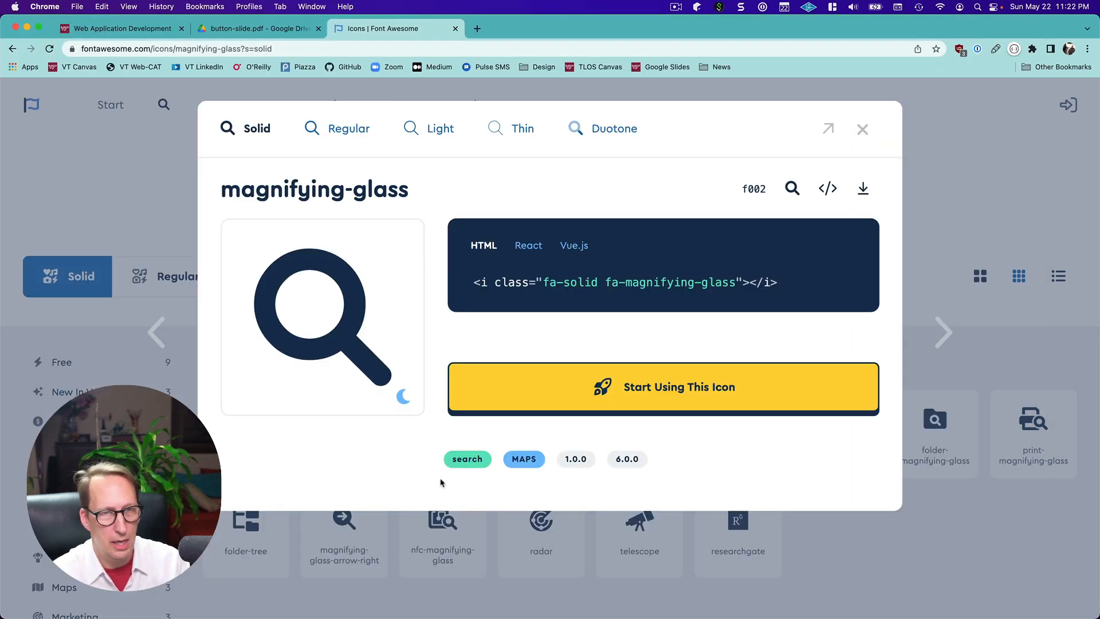
pyautogui.click(231, 32)
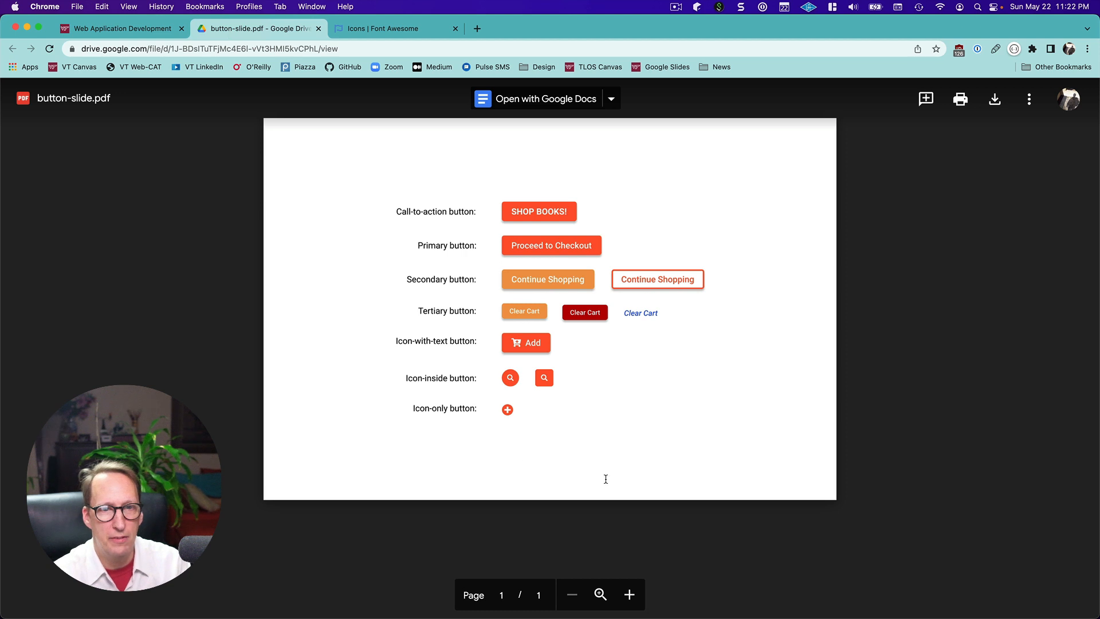
pyautogui.press('super+Tab')
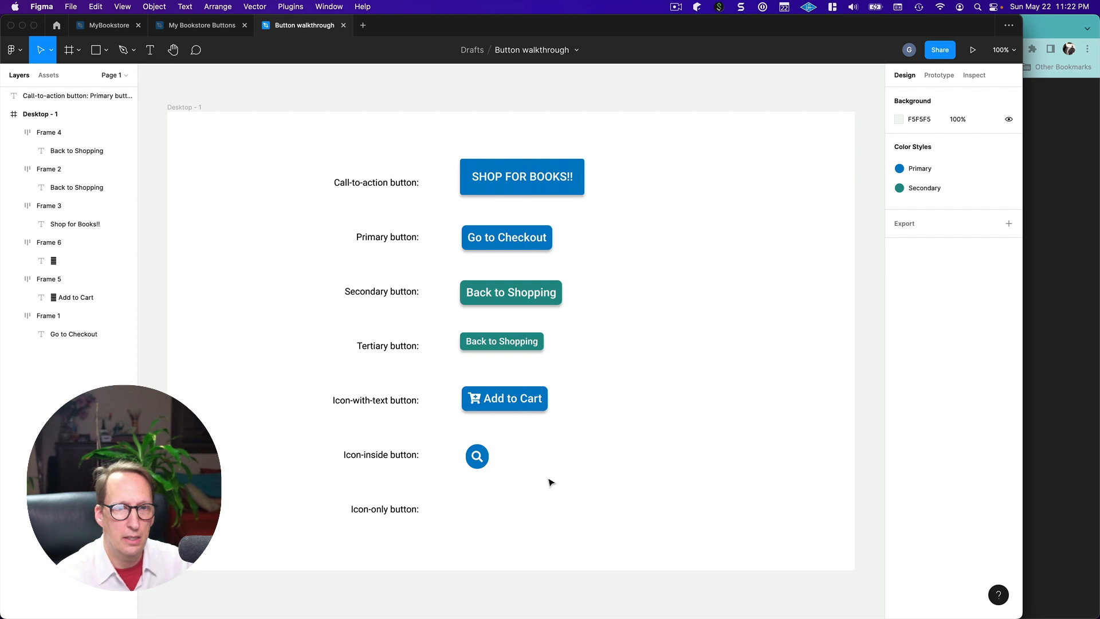
# Step: Duplicate the round magnifying-glass button and place the copy directly below it, beside the "Icon-only button:" label at about Y 671
pyautogui.click(479, 461)
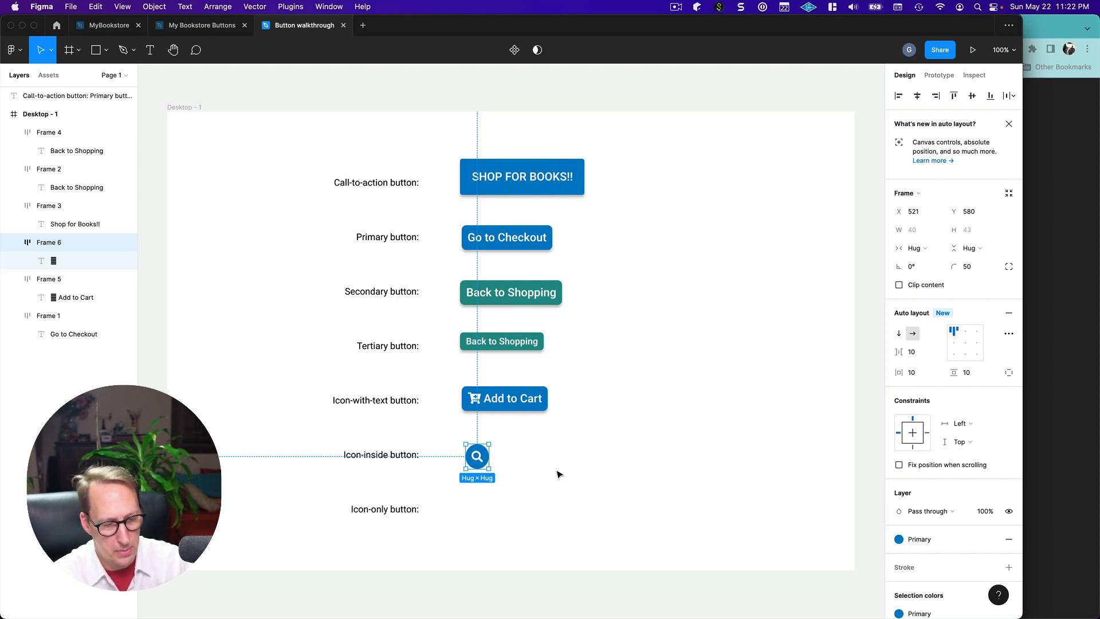
pyautogui.press('super+v')
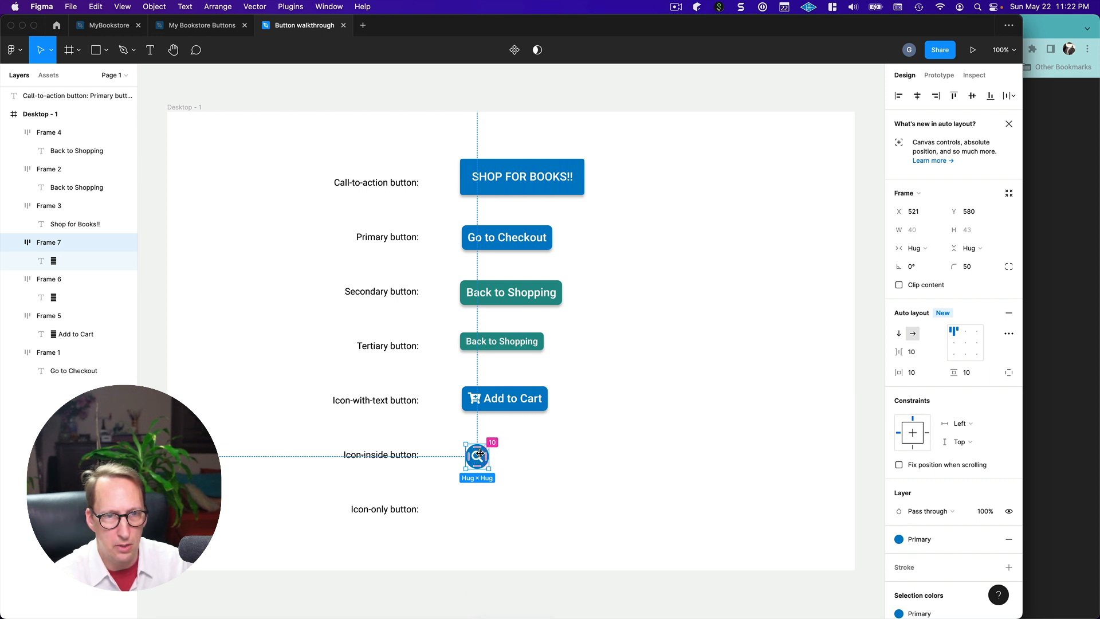
pyautogui.click(597, 483)
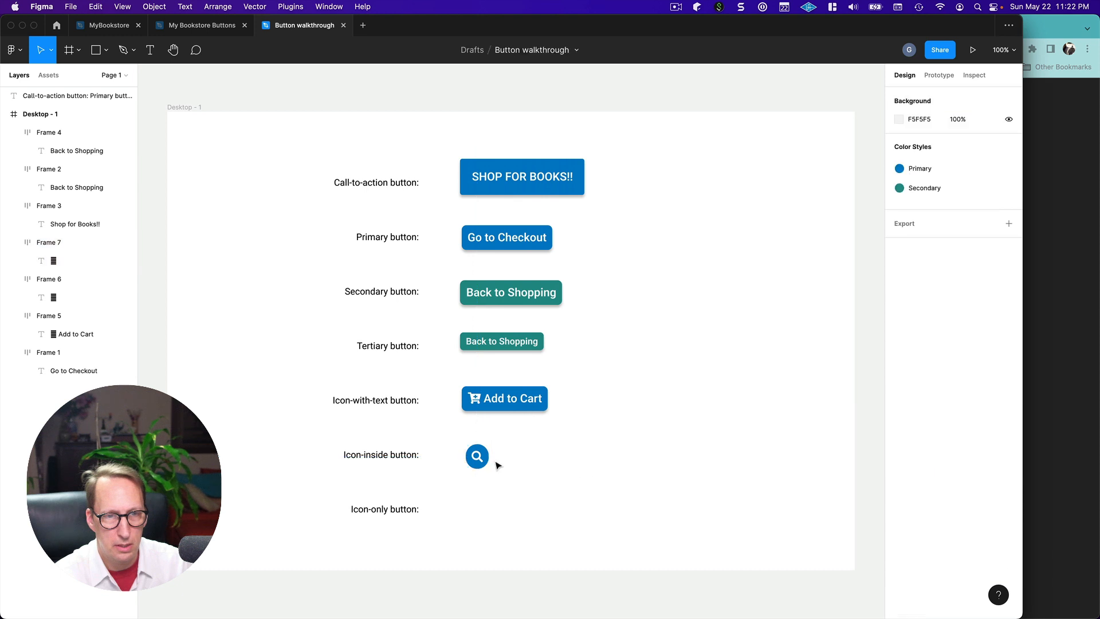
pyautogui.moveTo(486, 462); pyautogui.dragTo(486, 512)
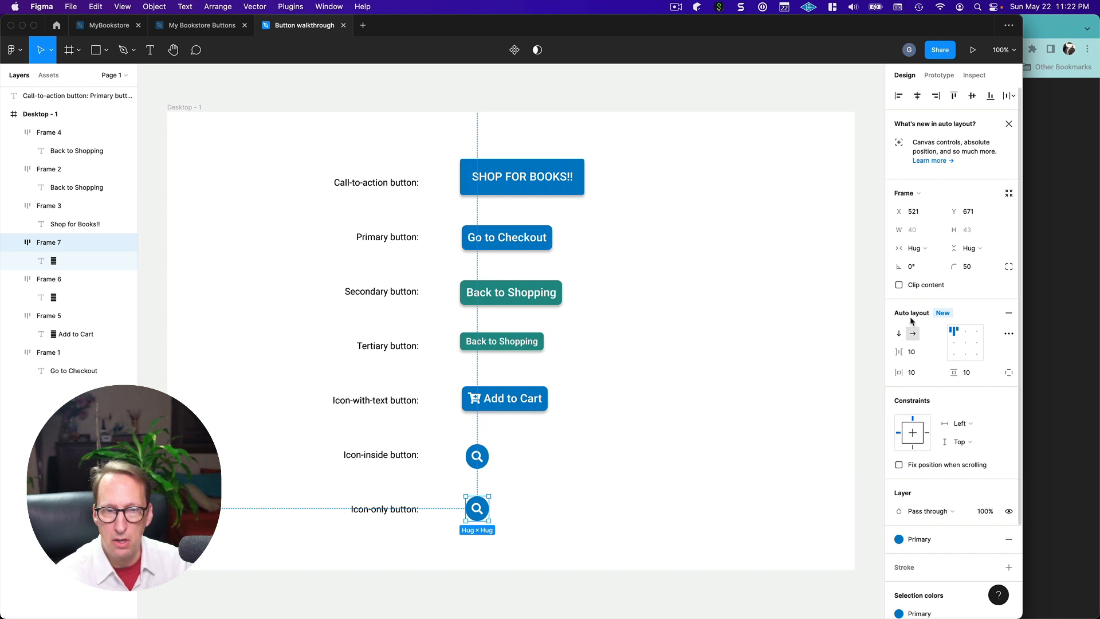
# Step: Remove auto layout from the magnifying-glass copy beside the "Icon-only button:" label
pyautogui.rightClick(476, 511)
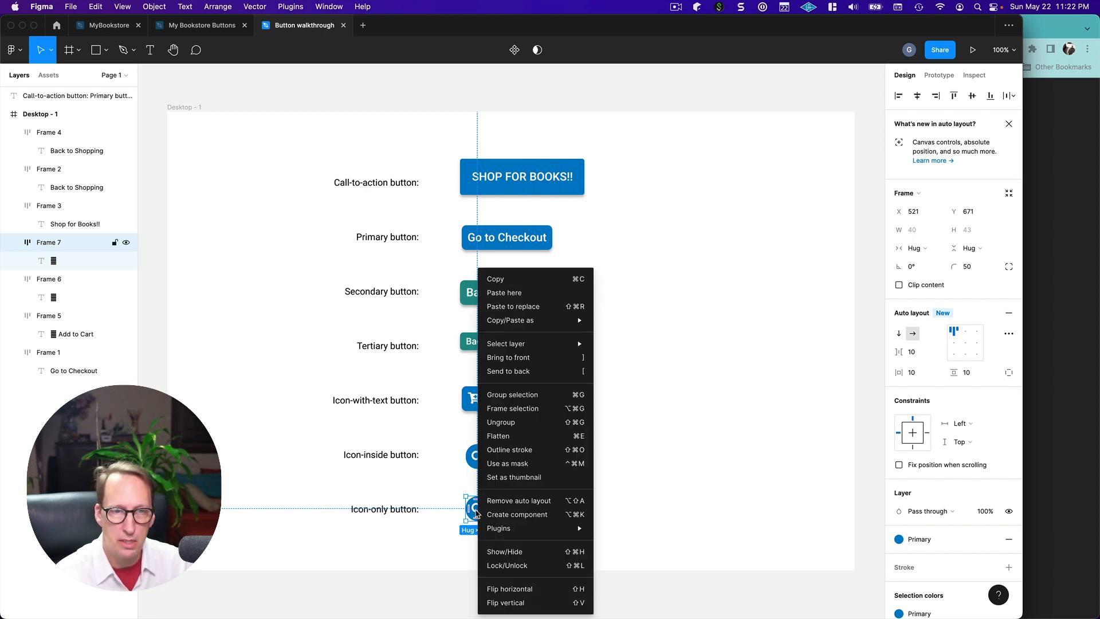
pyautogui.click(508, 500)
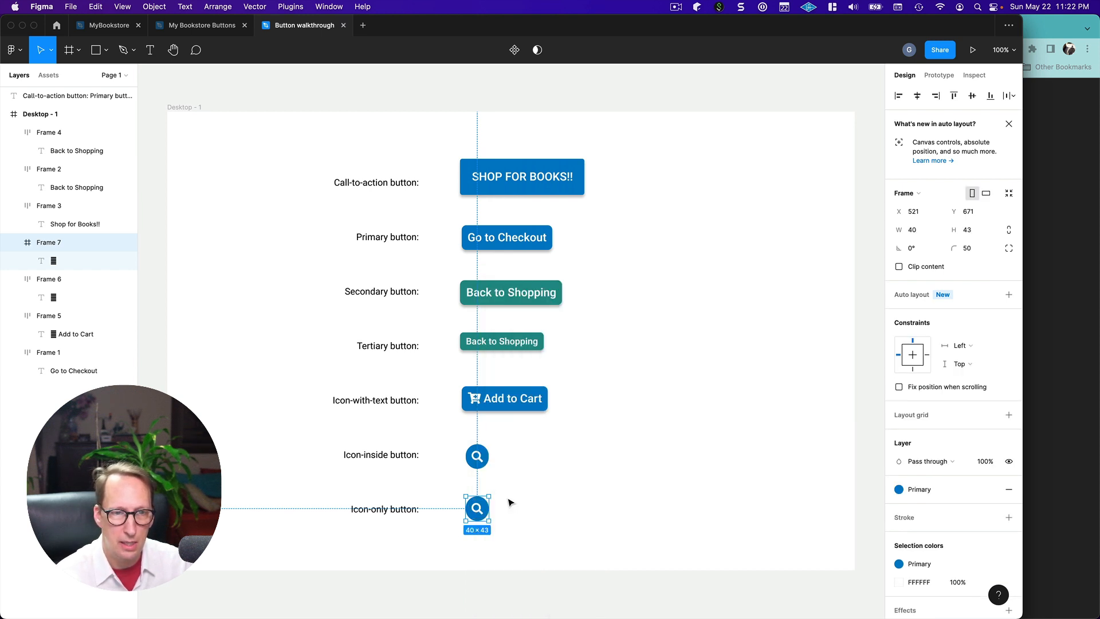
pyautogui.click(610, 504)
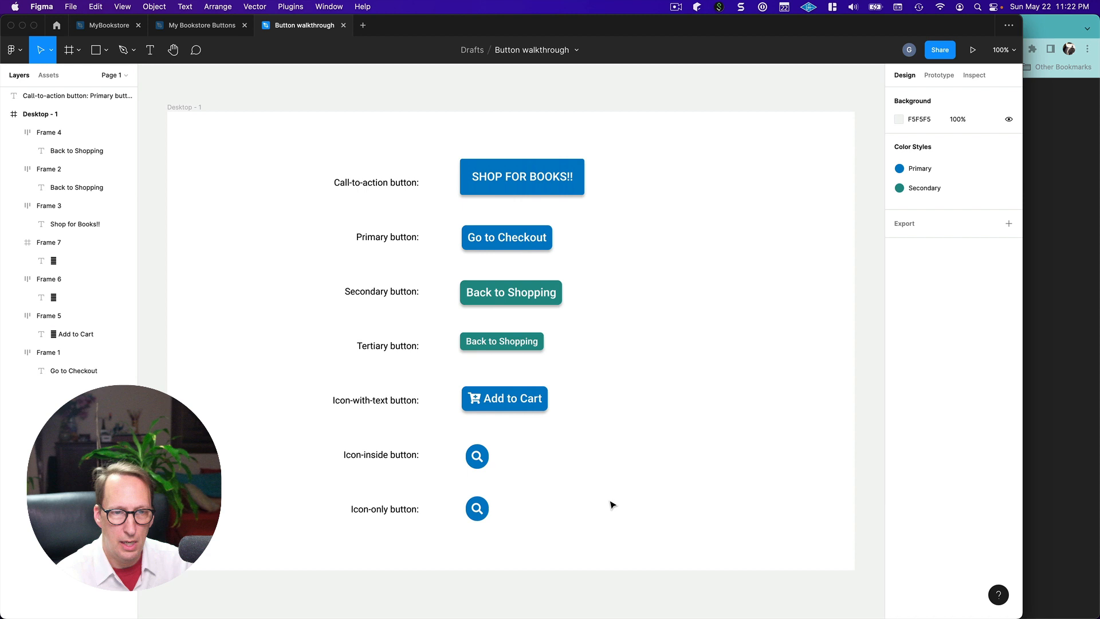
# Step: In Chrome, search the Font Awesome icons for "plus" and copy the glyph of the solid circle-plus icon
pyautogui.click(480, 512)
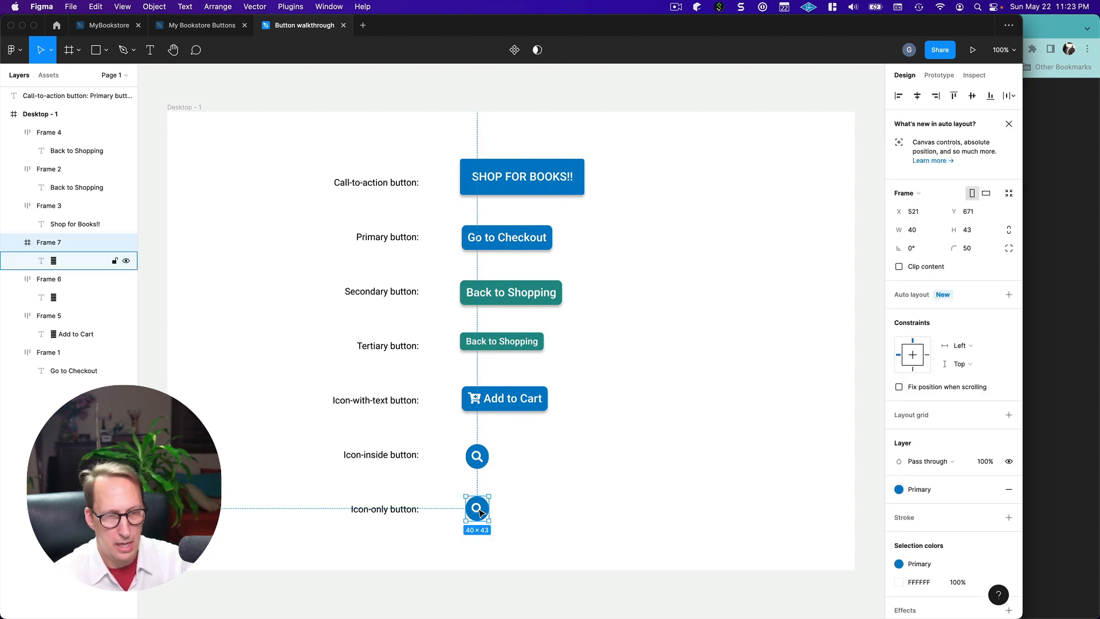
pyautogui.press('super+Tab')
pyautogui.click(410, 30)
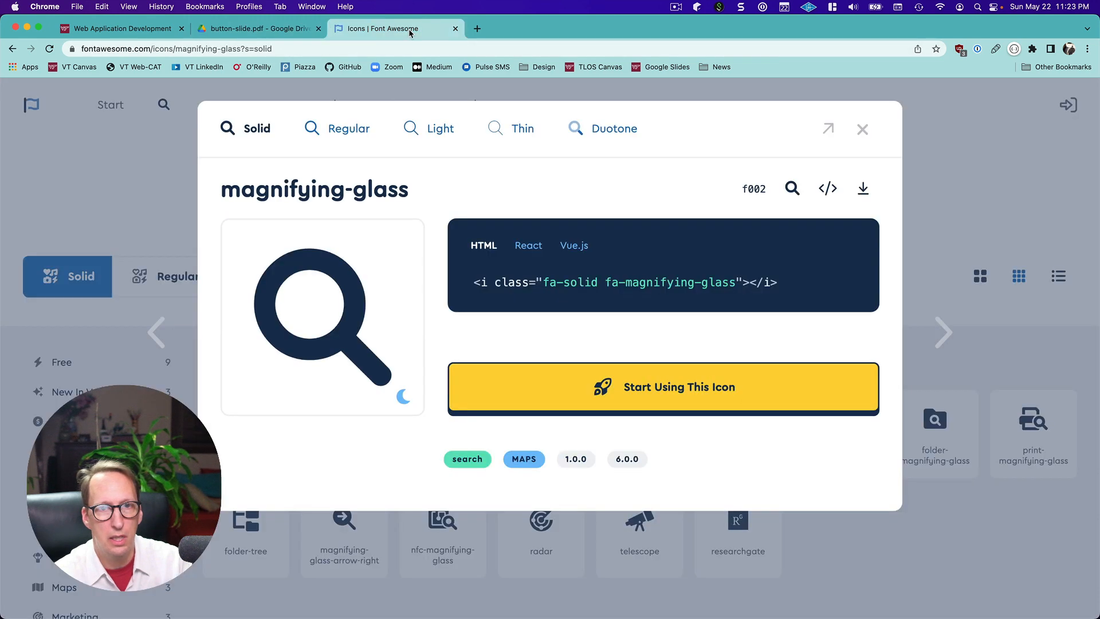
pyautogui.click(861, 130)
pyautogui.doubleClick(344, 182)
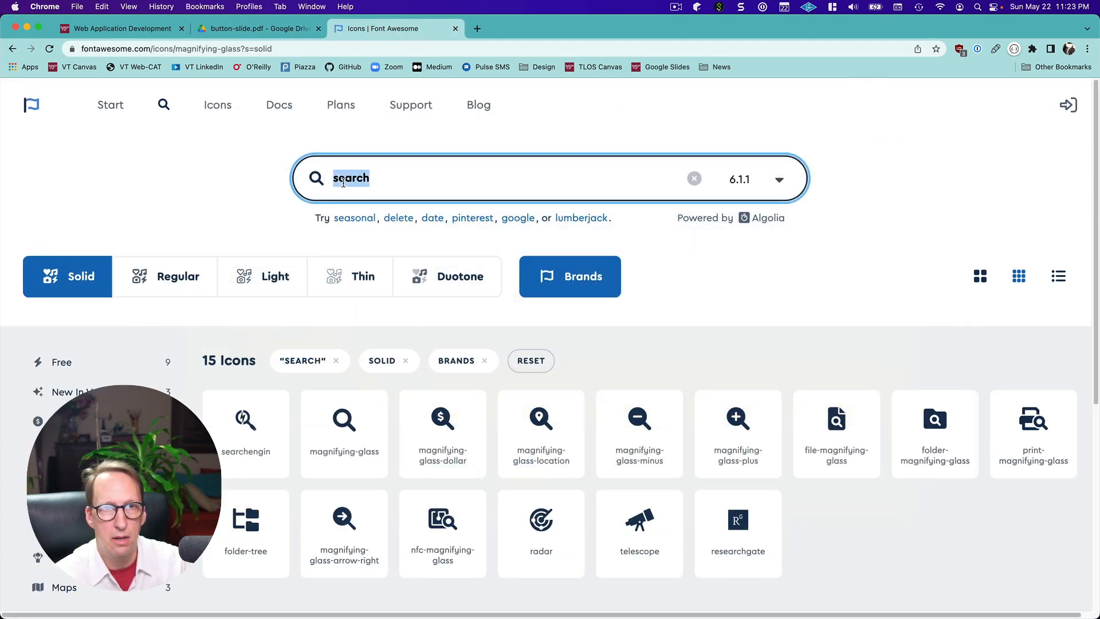
pyautogui.write('plus')
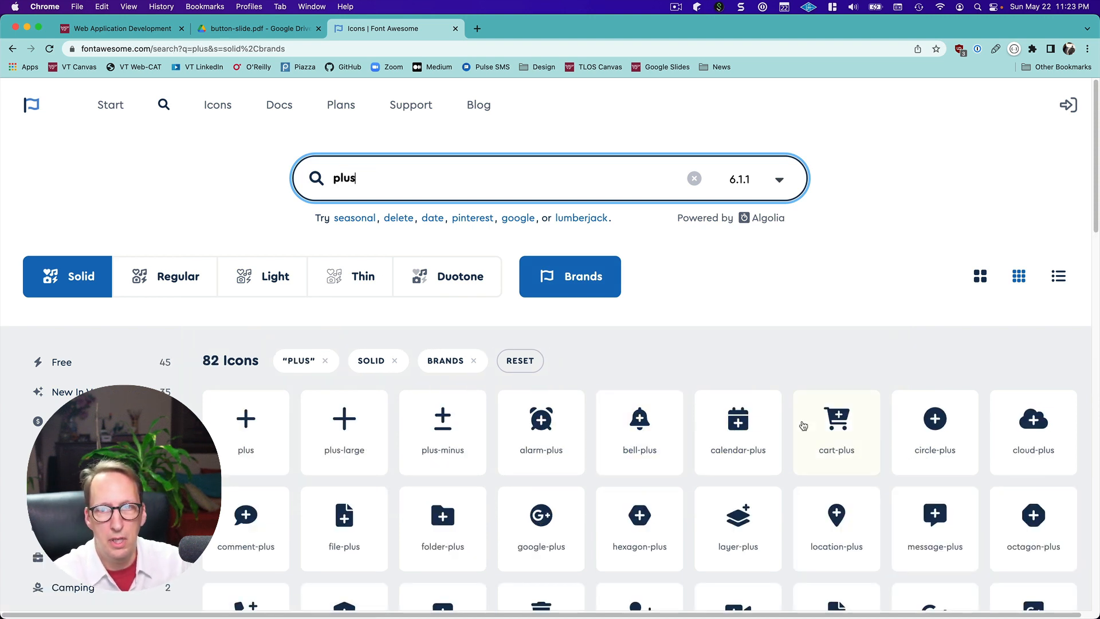
pyautogui.scroll(-2, 799, 424)
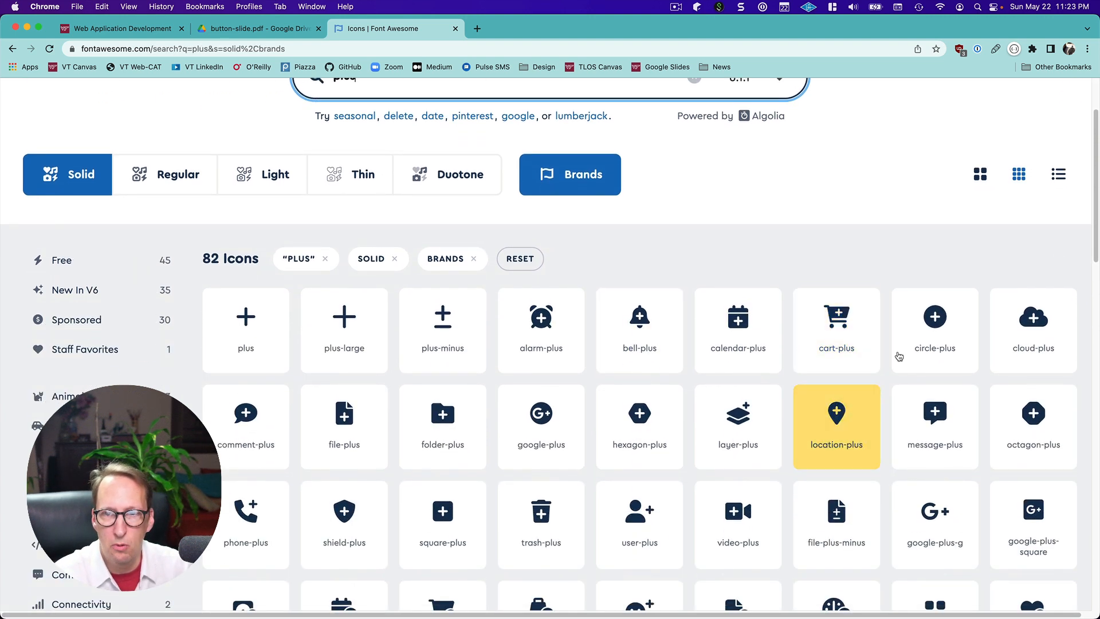
pyautogui.click(934, 327)
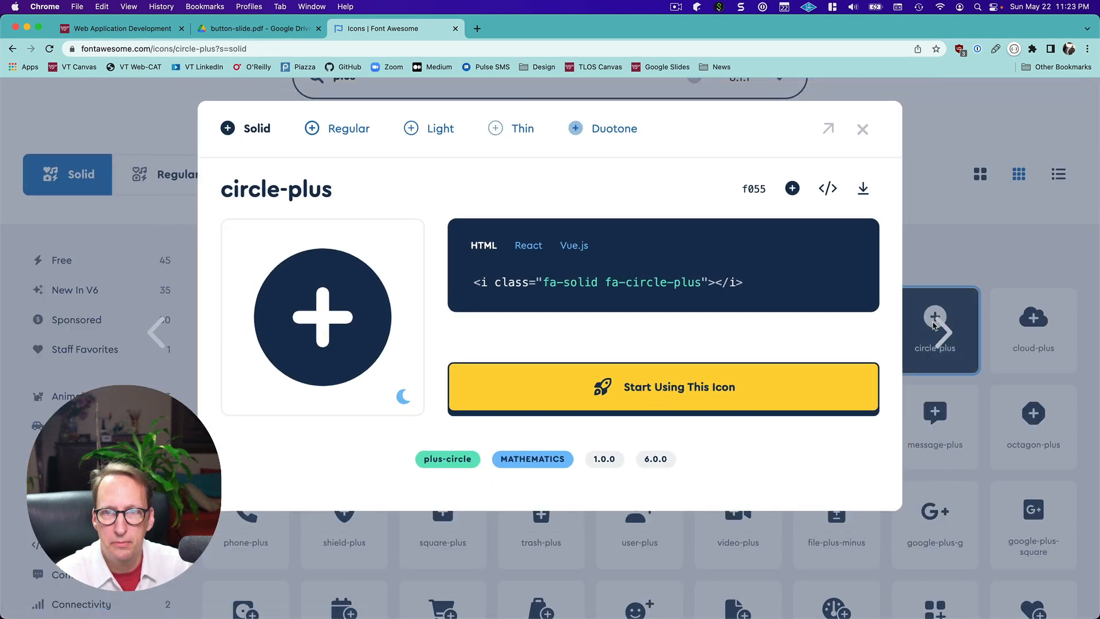
pyautogui.click(791, 193)
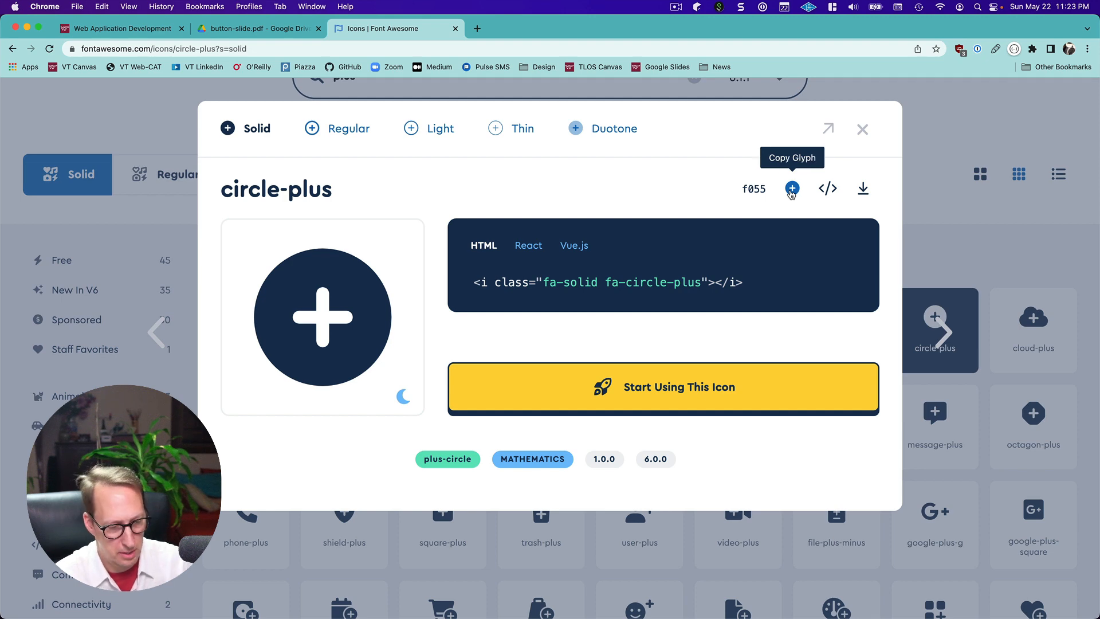
# Step: Back in Figma, replace the magnifying glass in the icon-only button with the copied circle-plus glyph
pyautogui.press('super+Tab')
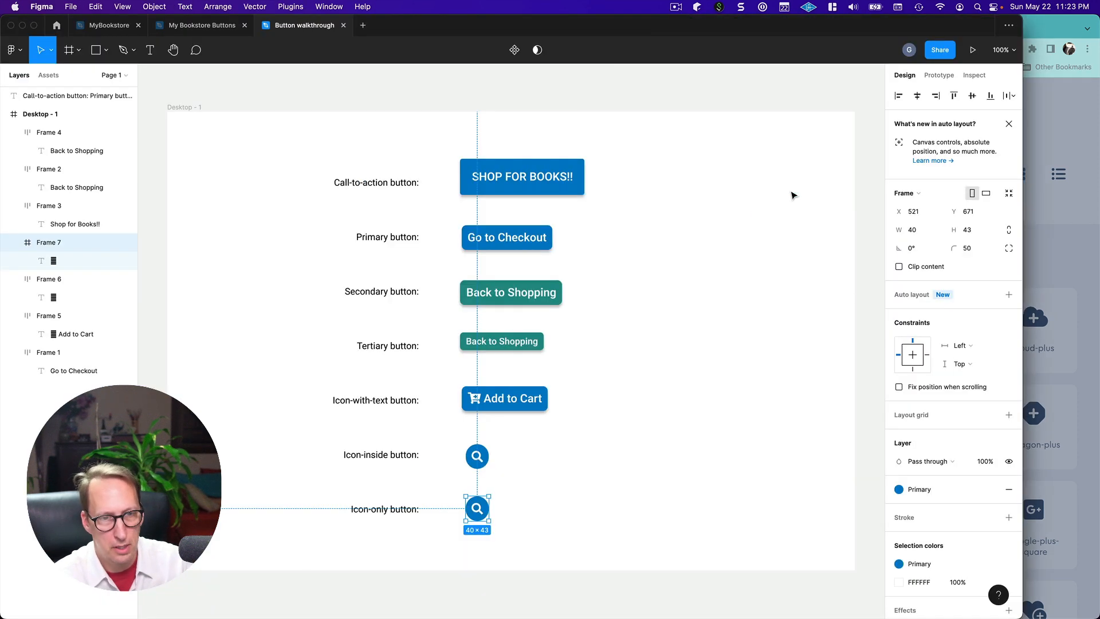
pyautogui.doubleClick(478, 509)
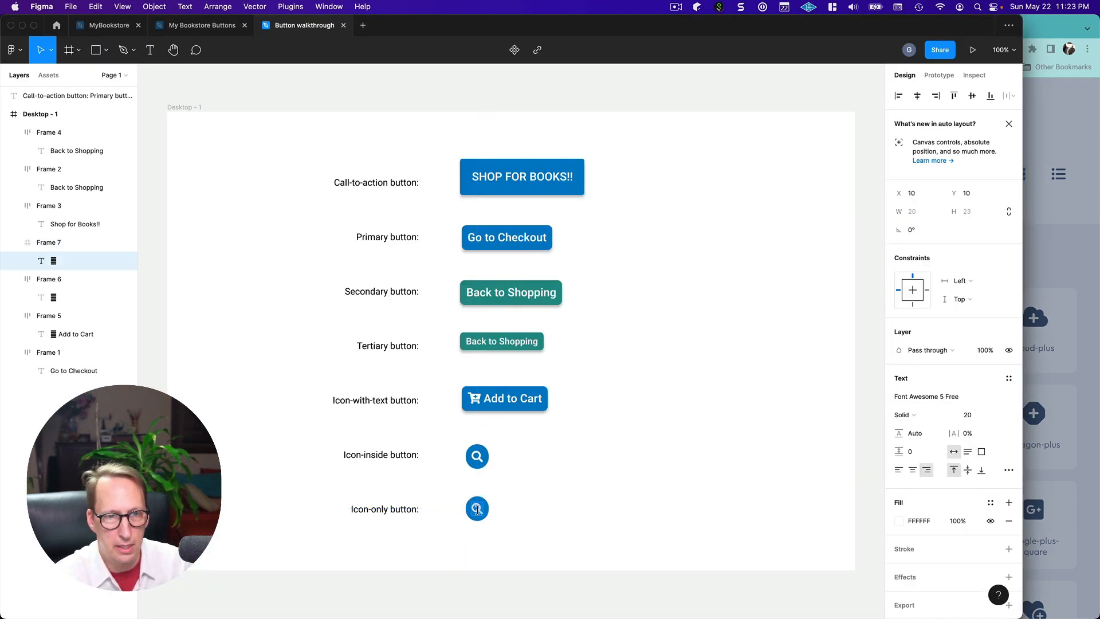
pyautogui.press('super+v')
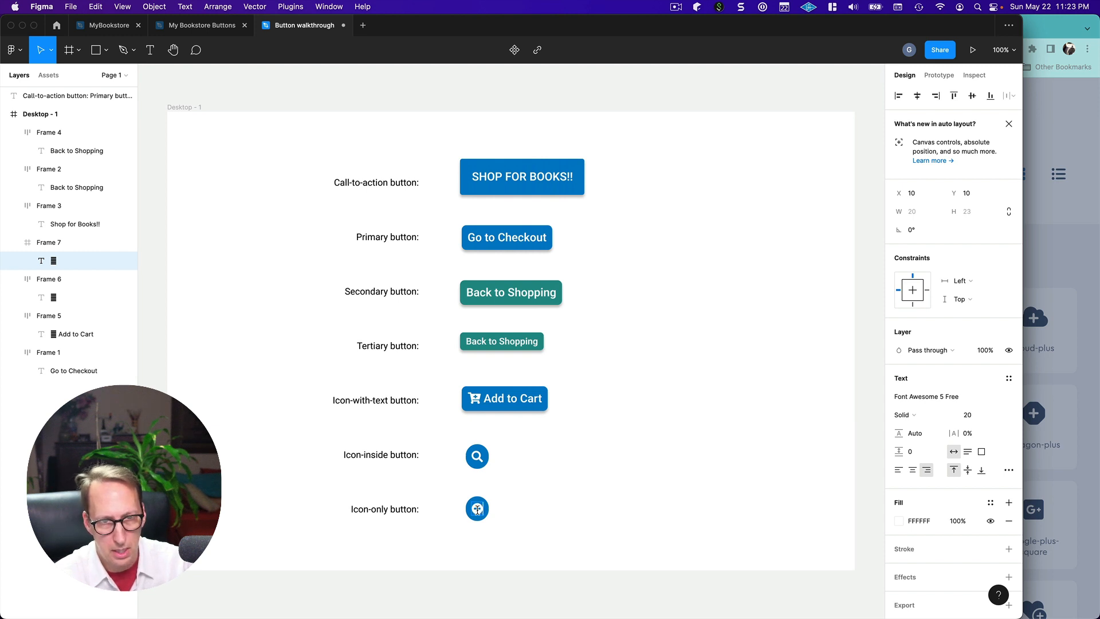
pyautogui.press('Escape')
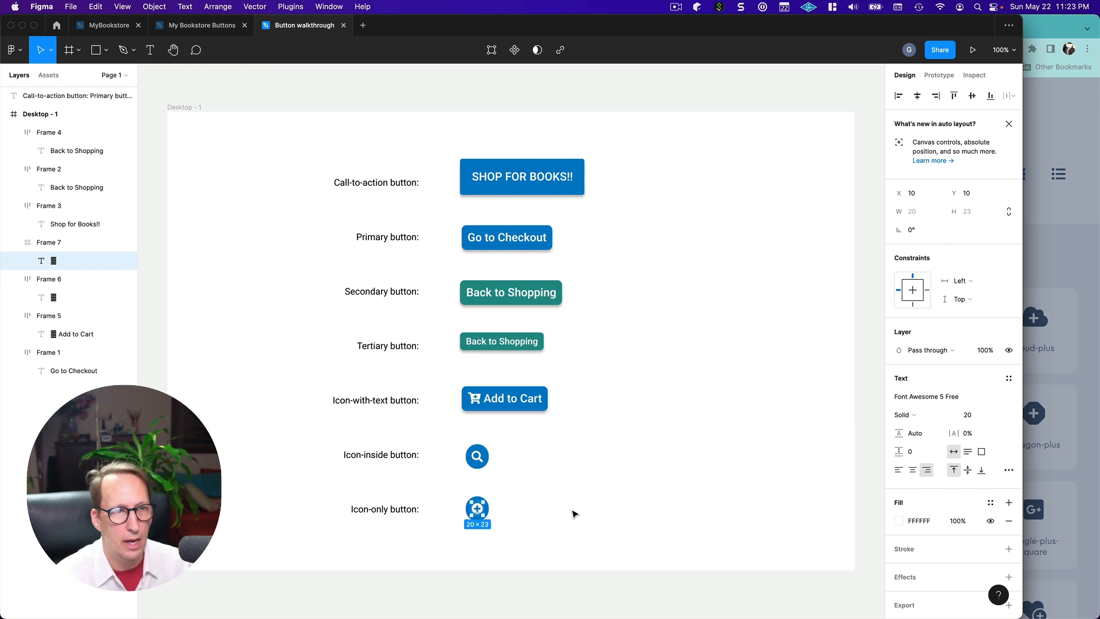
pyautogui.click(553, 517)
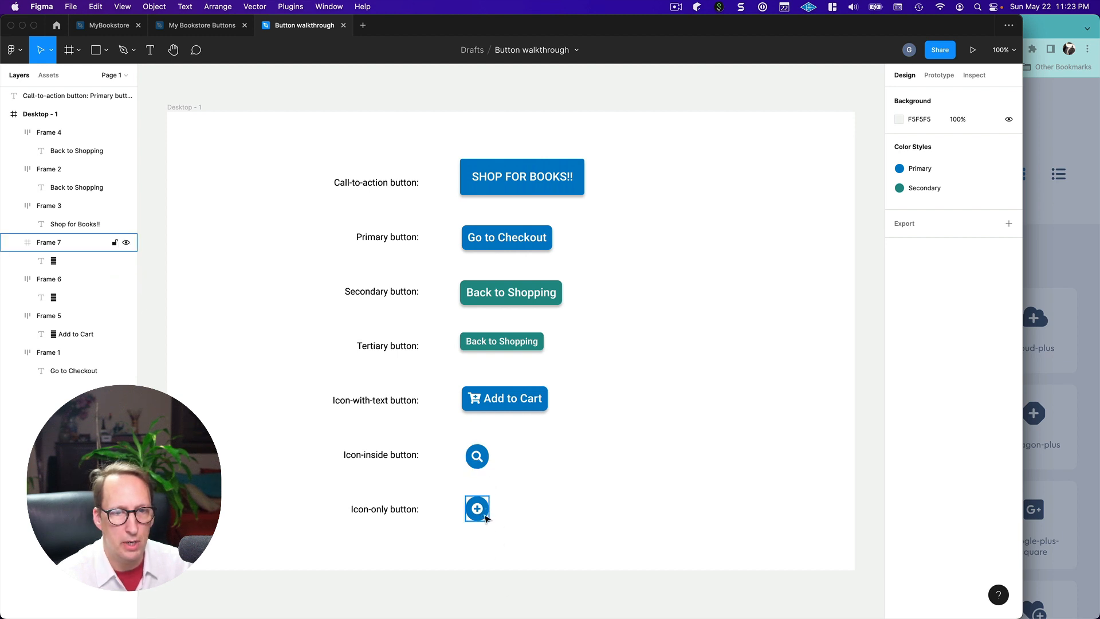
# Step: Move the icon-only button aside and pull its circle-plus glyph out of the blue circle onto the empty area of the Desktop frame
pyautogui.click(486, 516)
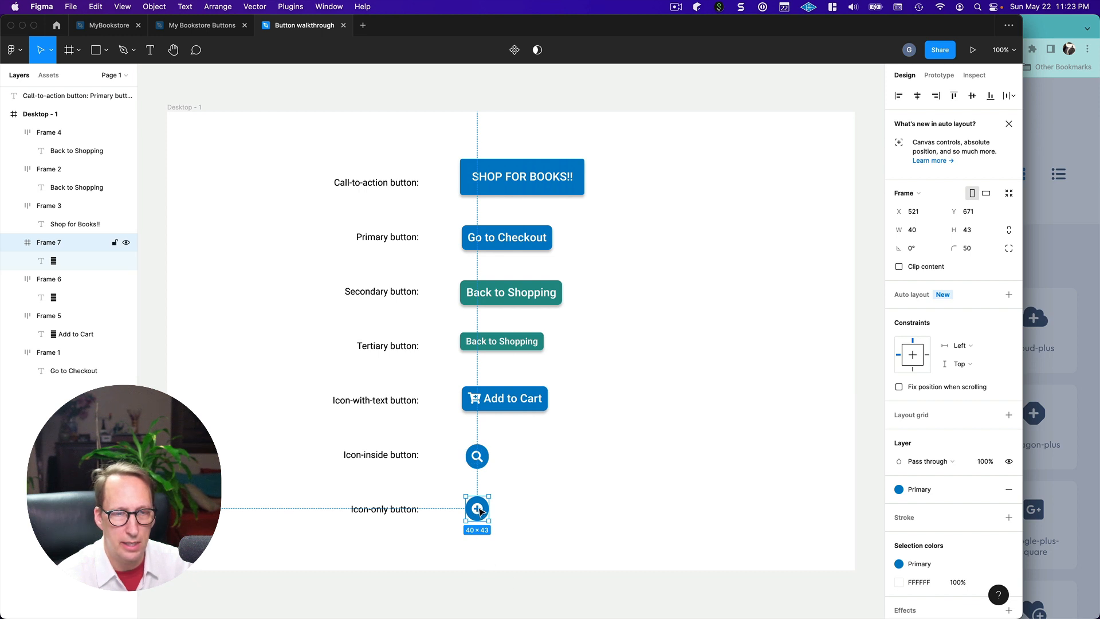
pyautogui.moveTo(480, 510); pyautogui.dragTo(555, 516)
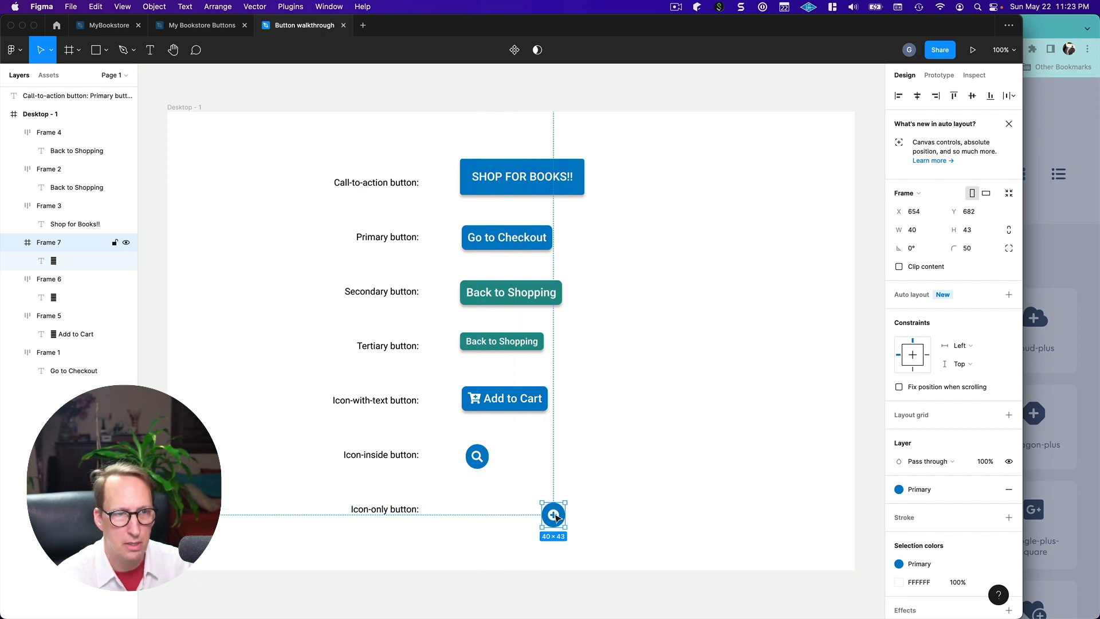
pyautogui.click(54, 261)
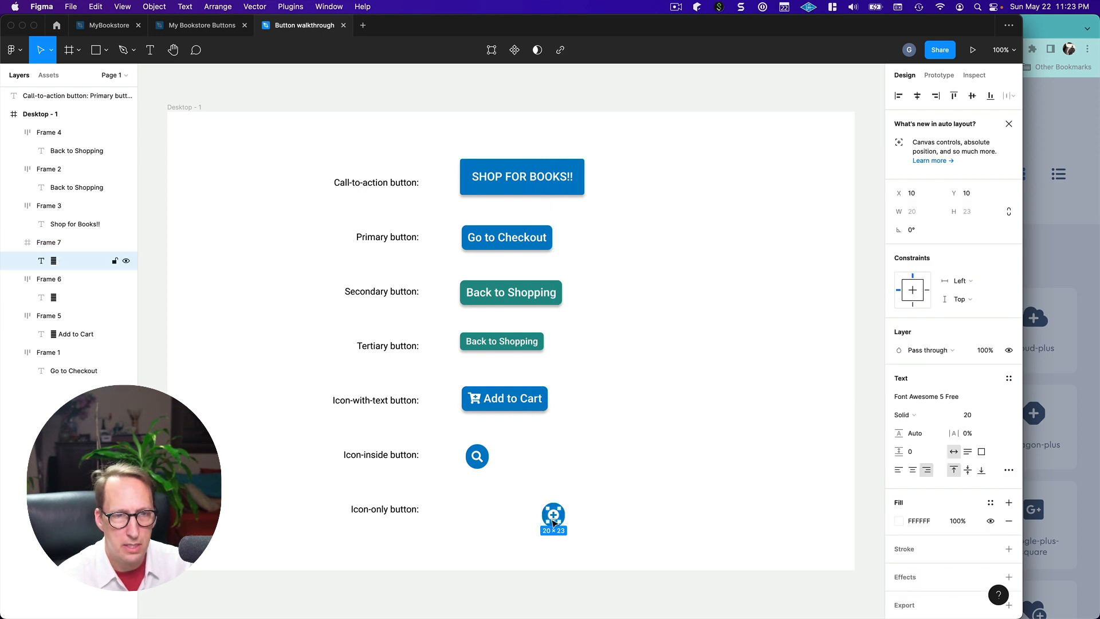
pyautogui.moveTo(550, 518); pyautogui.dragTo(673, 439)
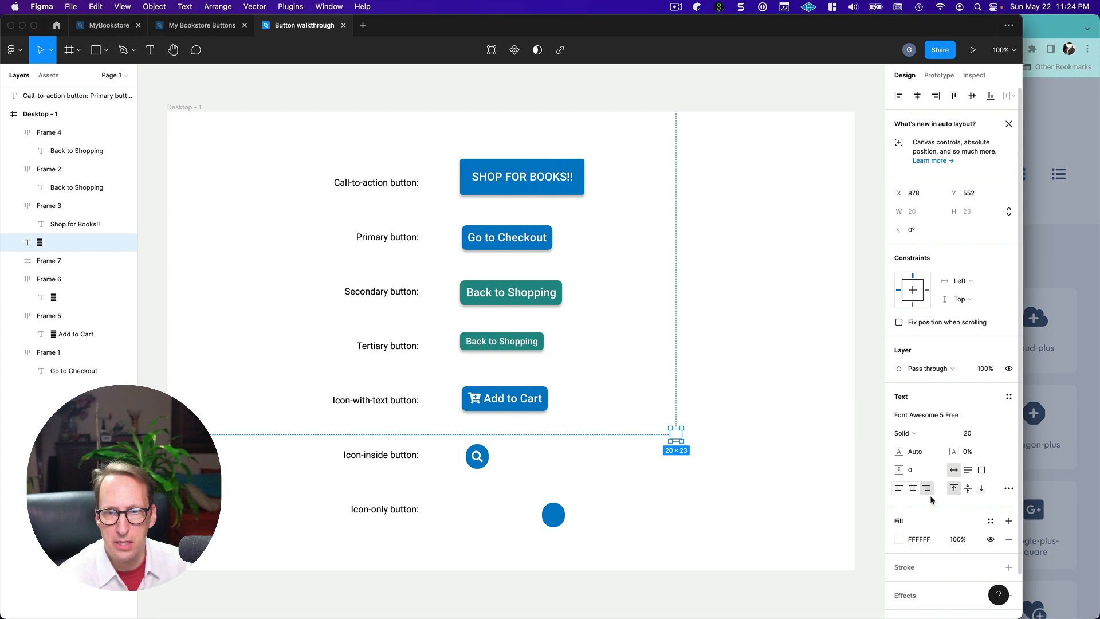
# Step: Apply the Primary color style to the fill of the detached circle-plus glyph
pyautogui.scroll(-2, 931, 496)
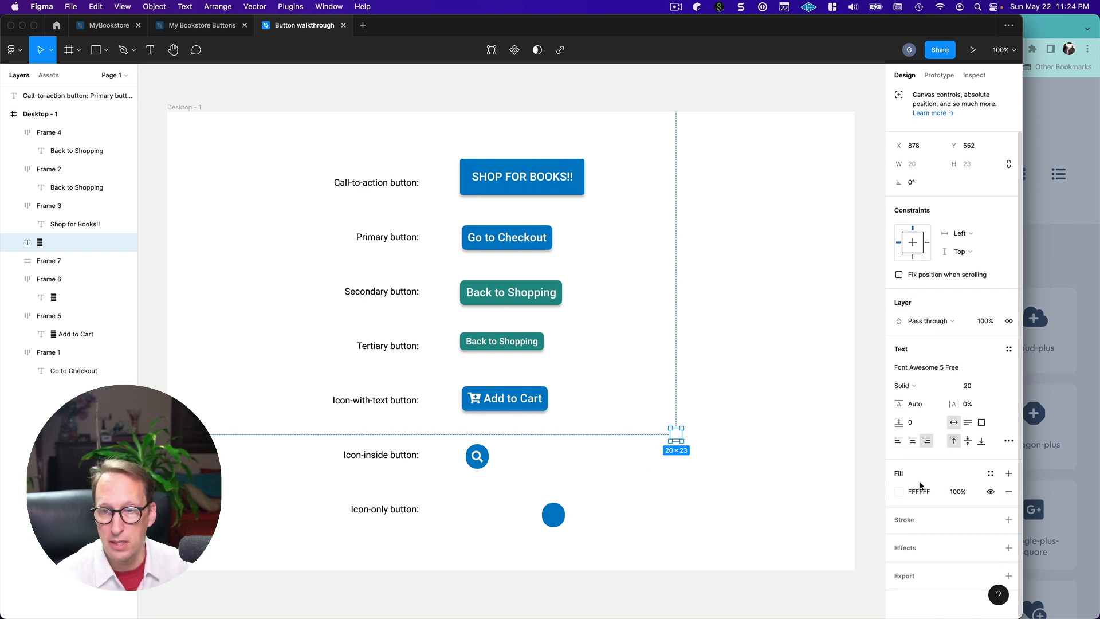
pyautogui.click(990, 474)
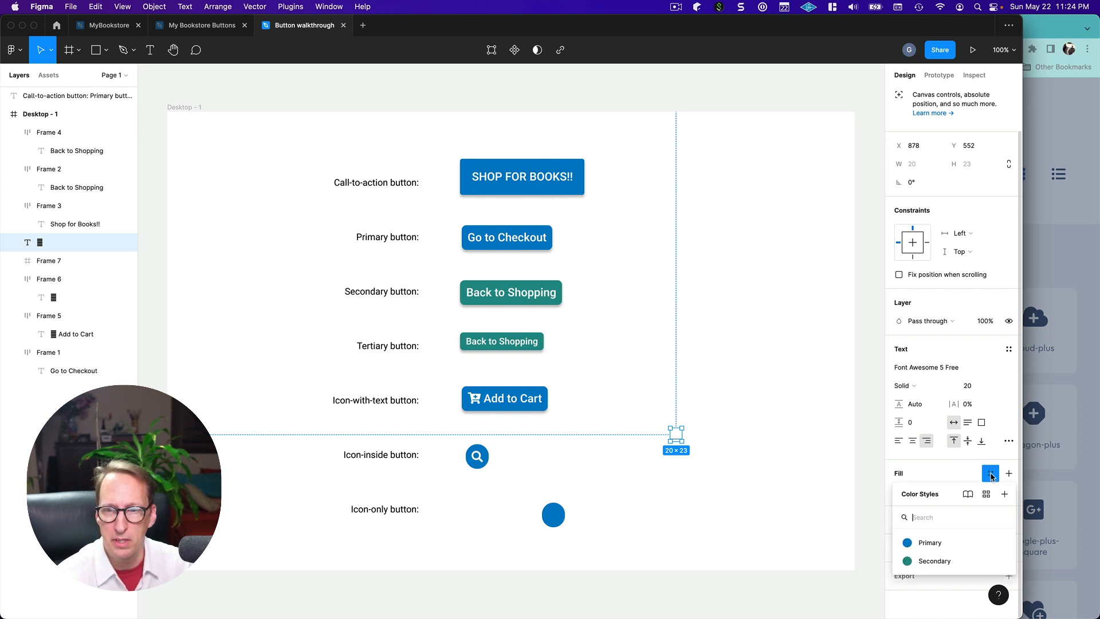
pyautogui.click(930, 545)
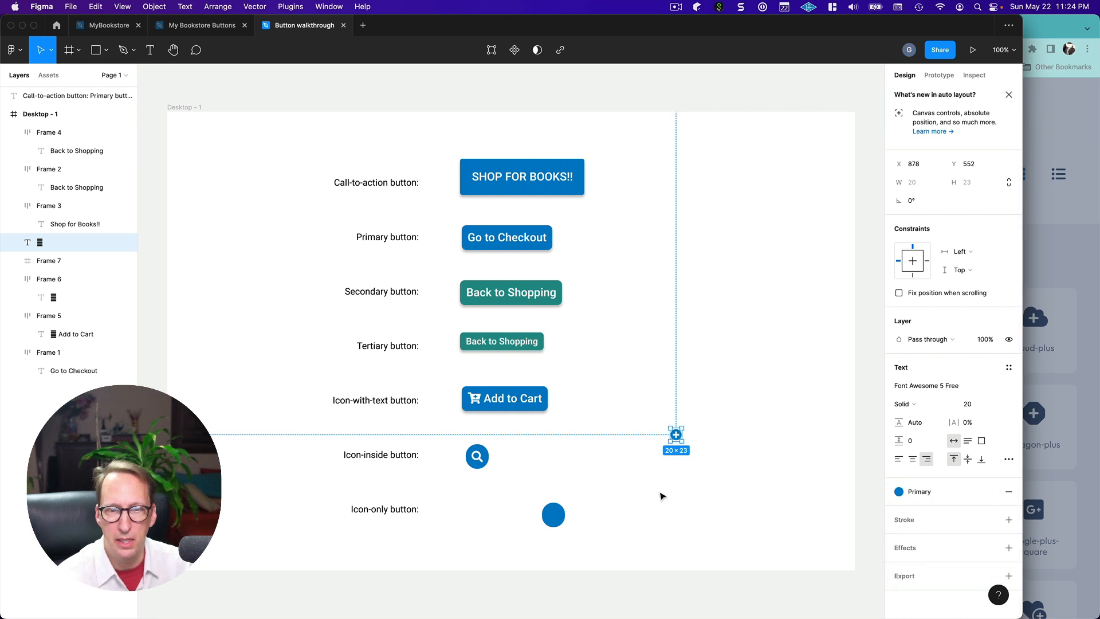
# Step: Delete the empty blue circle frame left over from the icon-only button
pyautogui.click(615, 525)
pyautogui.click(553, 514)
pyautogui.press('Delete')
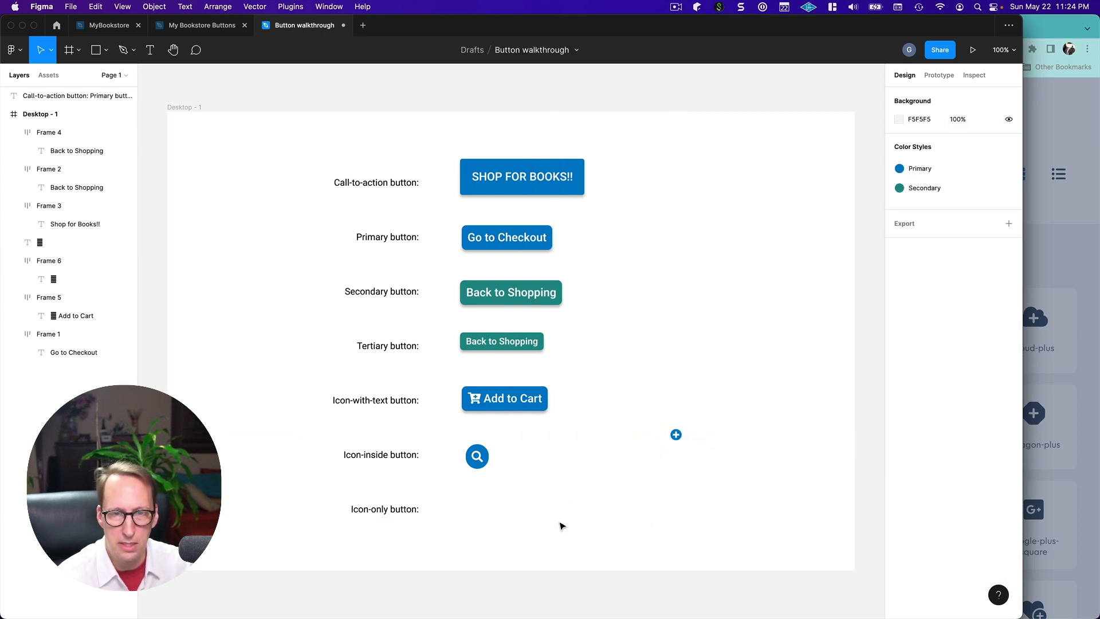
# Step: Move the circle-plus icon beside the "Icon-only button:" label, under the magnifying-glass button, and set its font size to 32
pyautogui.moveTo(676, 436); pyautogui.dragTo(478, 509)
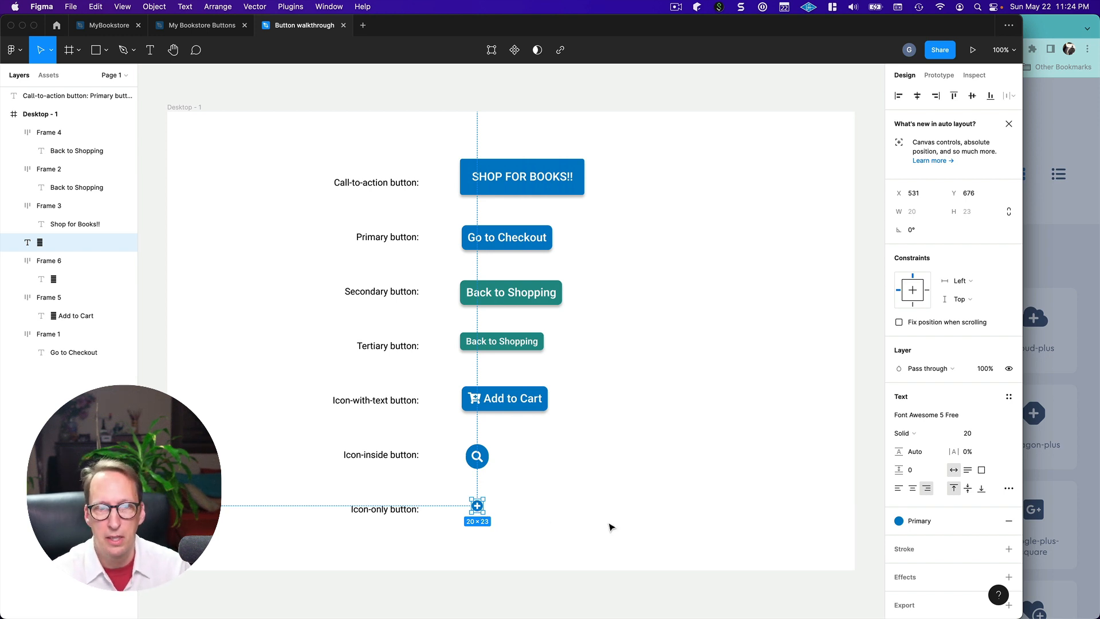
pyautogui.click(996, 436)
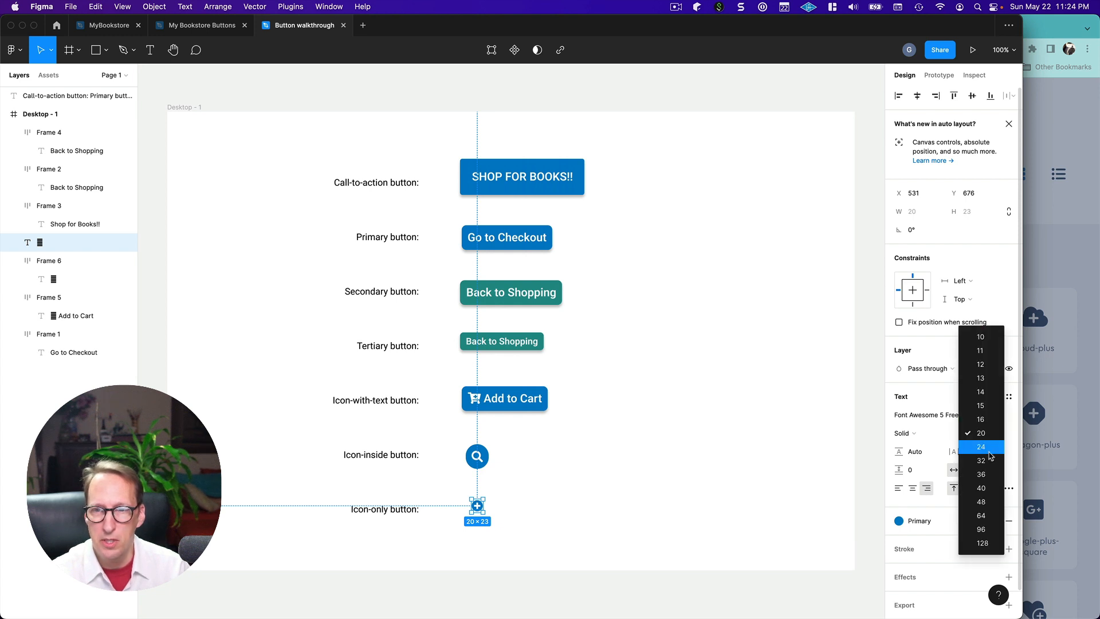
pyautogui.click(989, 451)
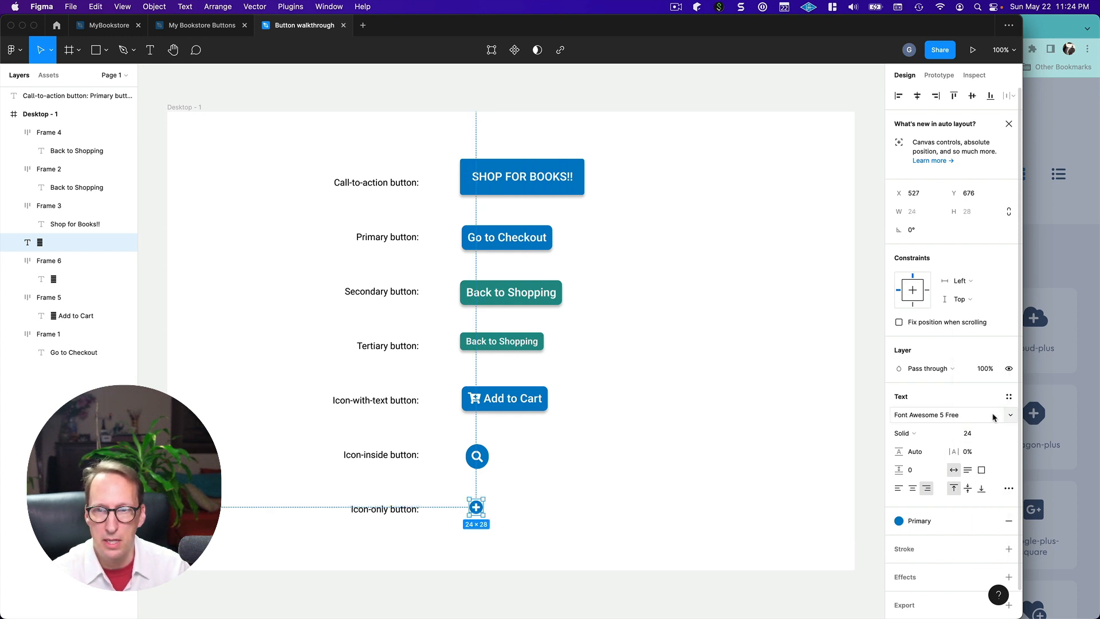
pyautogui.click(998, 434)
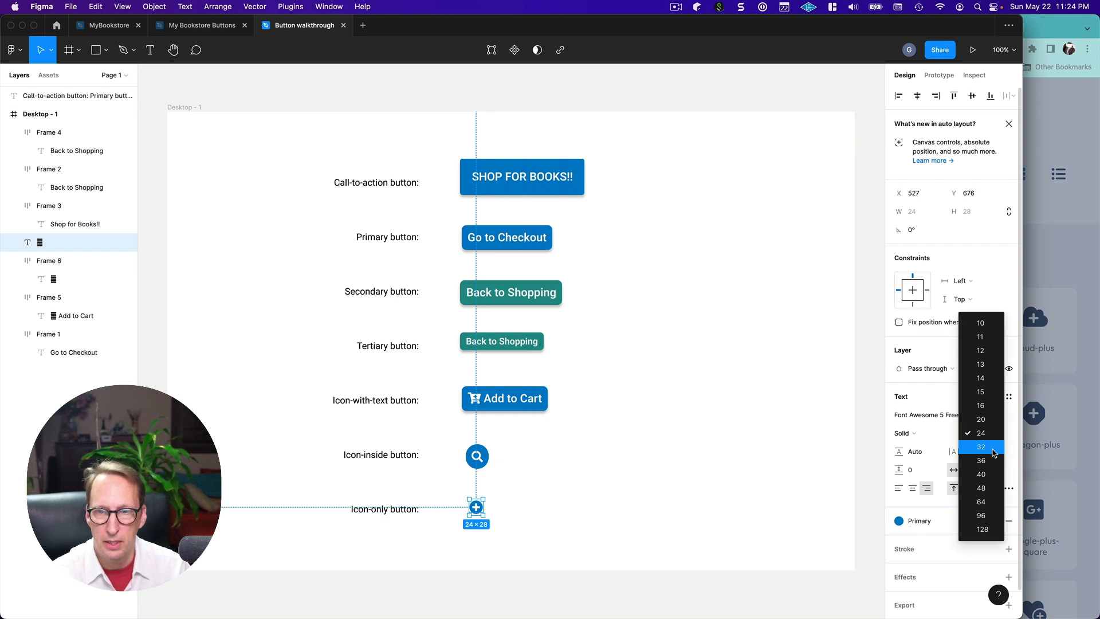
pyautogui.click(999, 447)
pyautogui.click(572, 511)
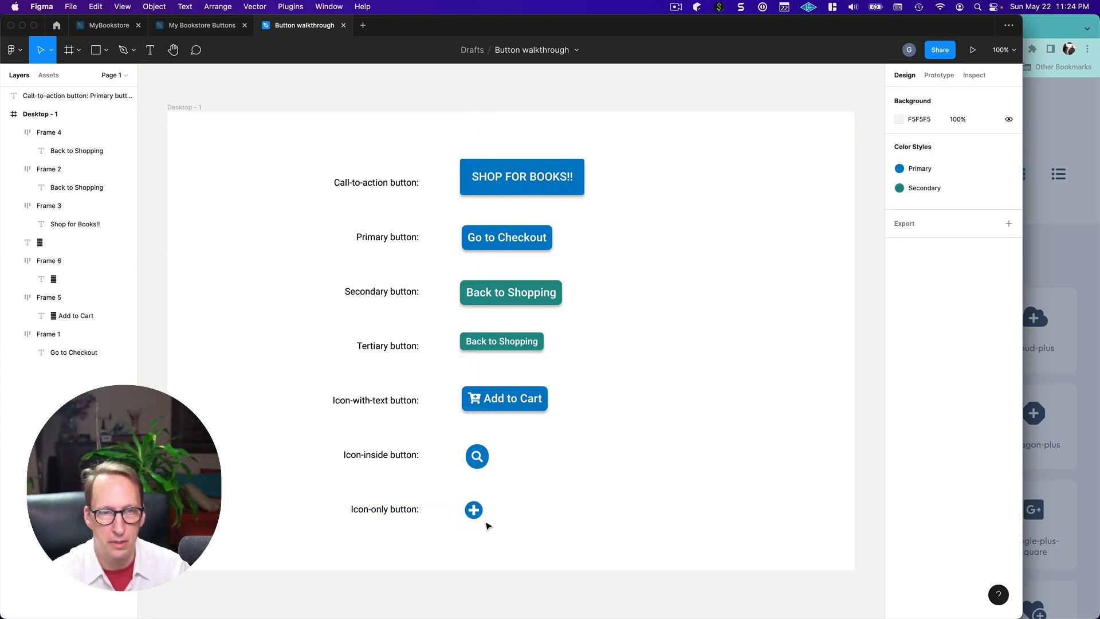
# Step: Nudge the circle-plus icon beside the "Icon-only button:" label to X 531, Y 671, closer under the magnifying-glass button
pyautogui.click(480, 518)
pyautogui.moveTo(480, 518); pyautogui.dragTo(487, 516)
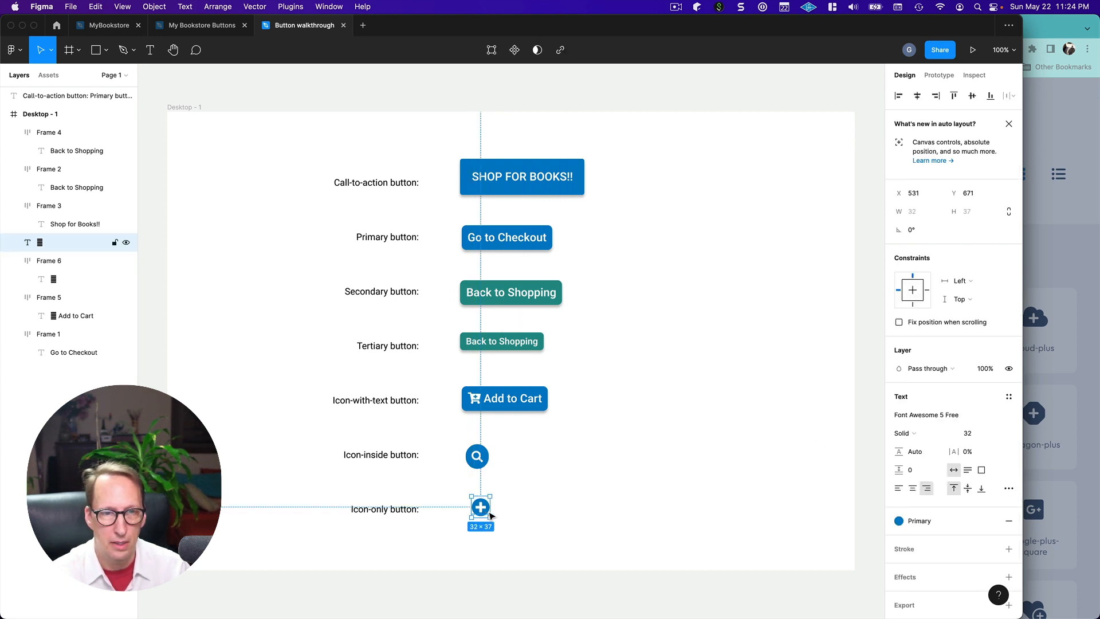
pyautogui.click(579, 504)
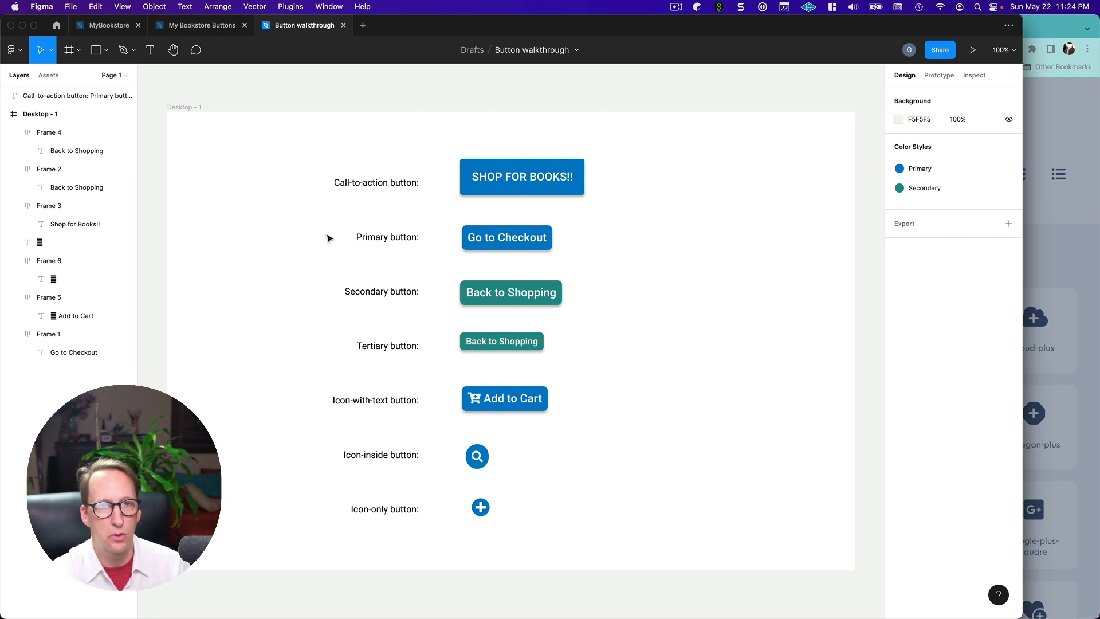
# Step: Add an export setting to the whole Desktop - 1 frame
pyautogui.click(14, 119)
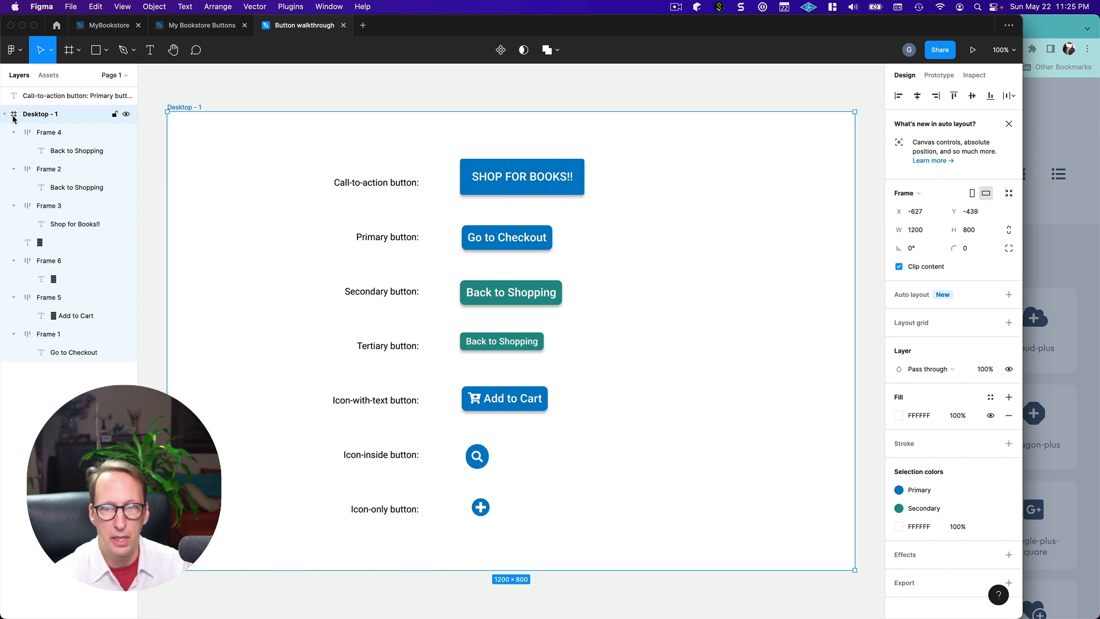
pyautogui.scroll(-1, 953, 370)
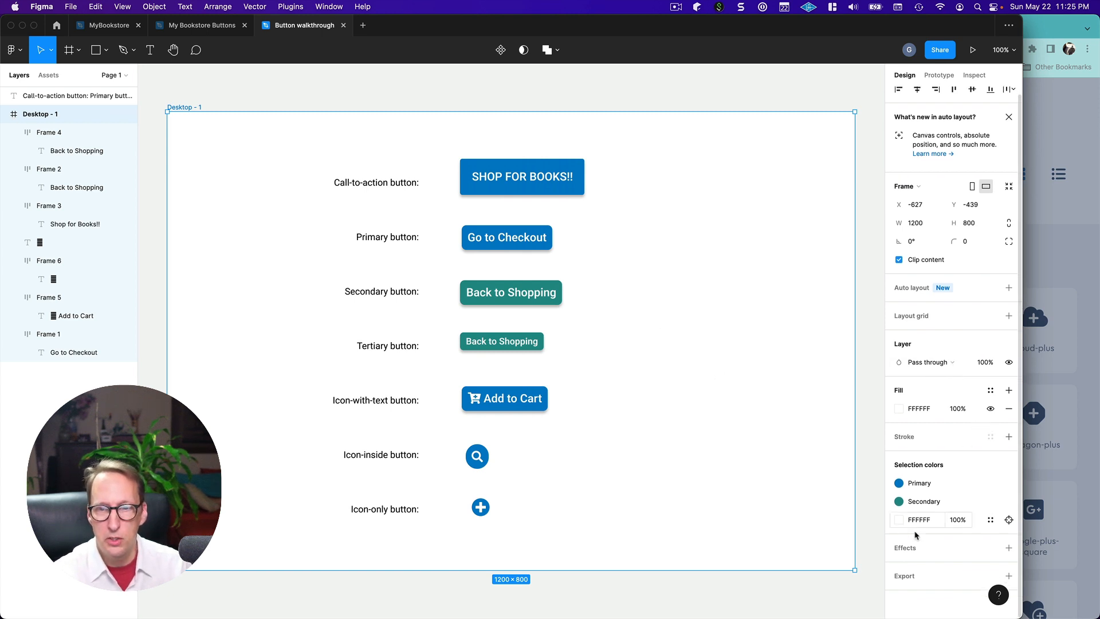
pyautogui.click(904, 576)
pyautogui.scroll(-2, 952, 483)
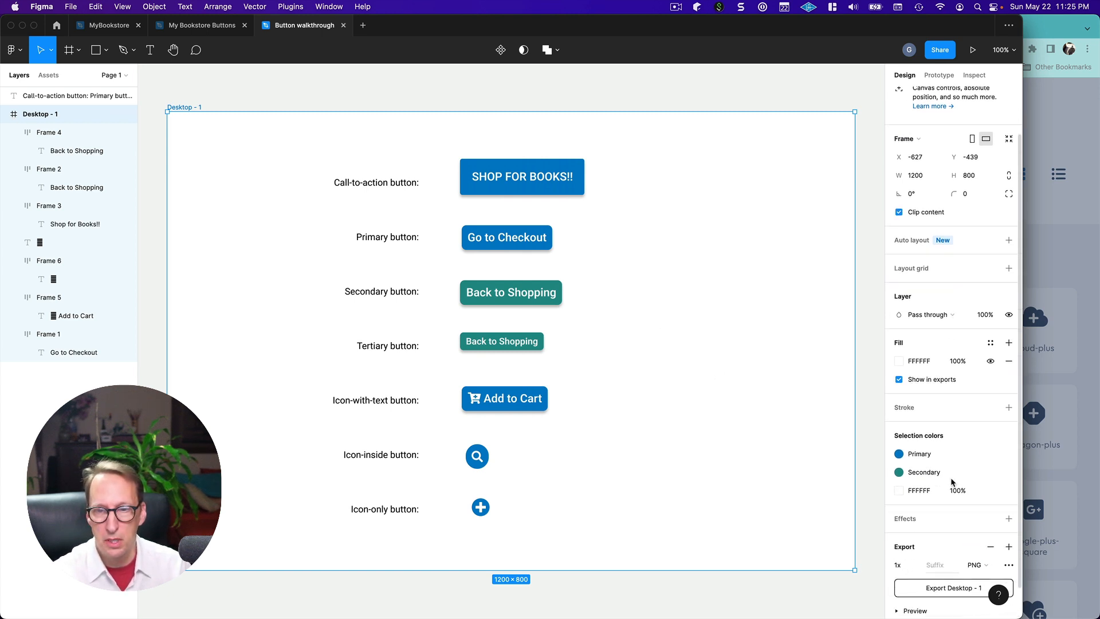
pyautogui.scroll(-1, 952, 482)
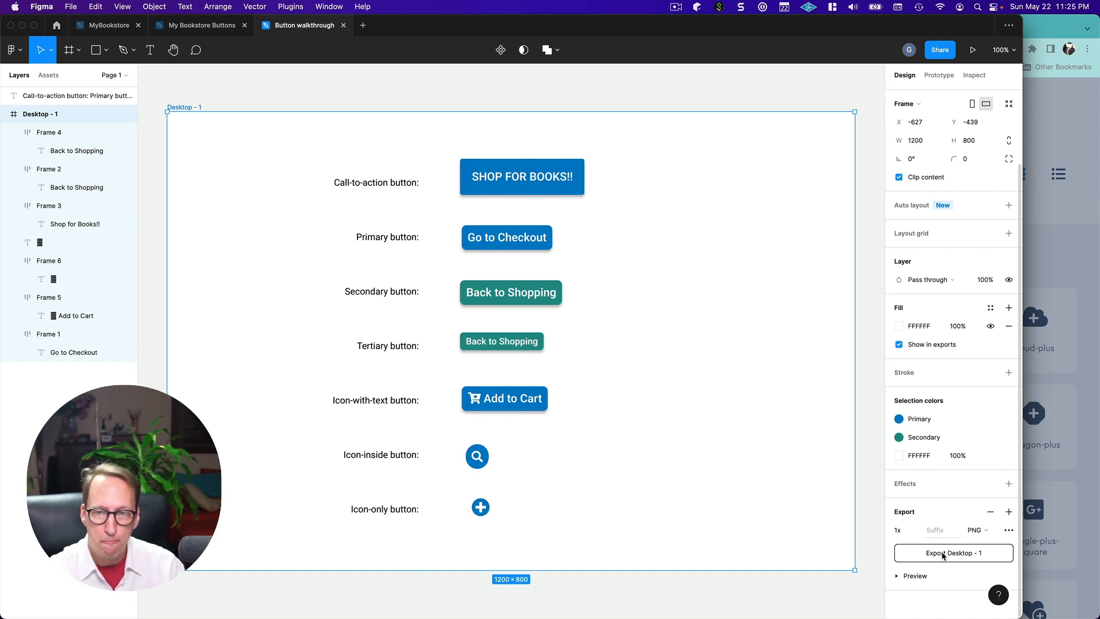
# Step: Export the Desktop - 1 frame in JPG format and save it as Desktop - 1.jpg in the Desktop folder
pyautogui.click(994, 533)
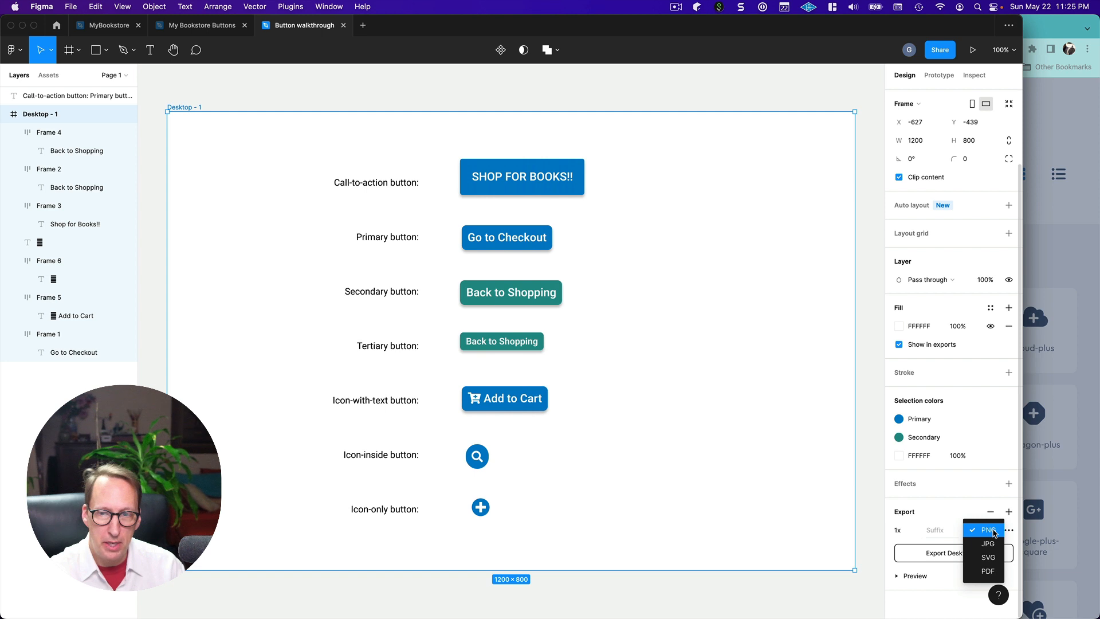
pyautogui.click(988, 544)
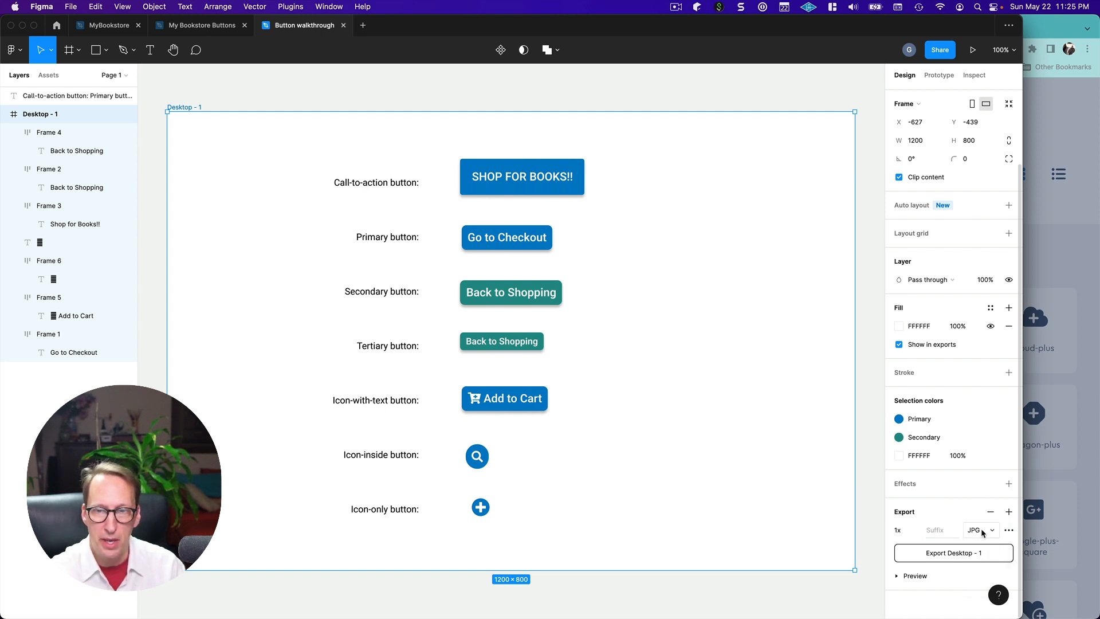
pyautogui.click(942, 555)
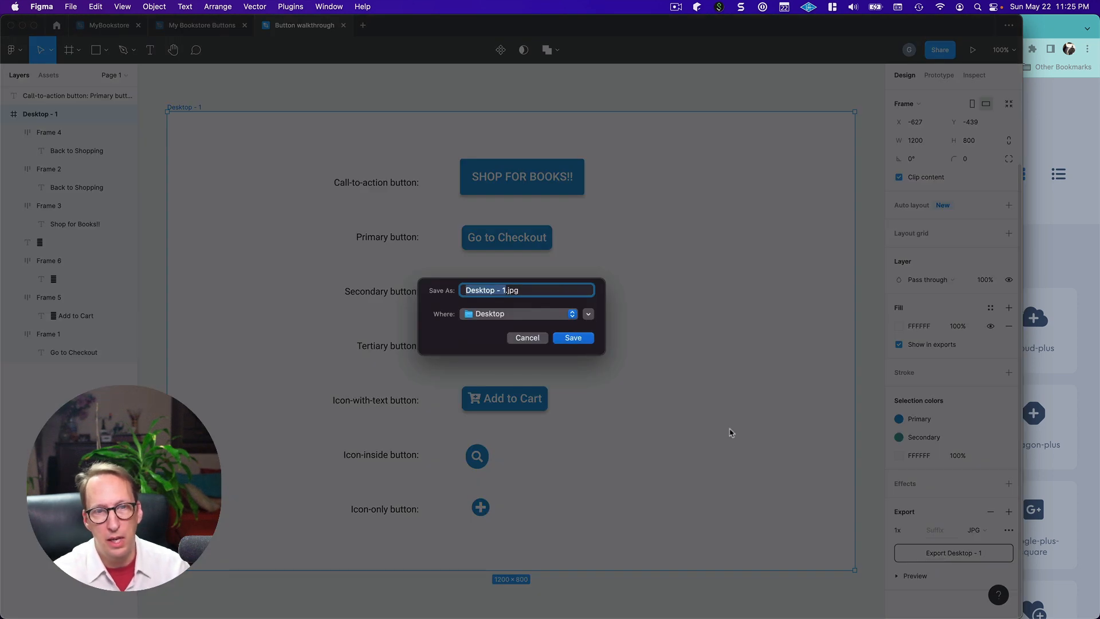
pyautogui.click(574, 338)
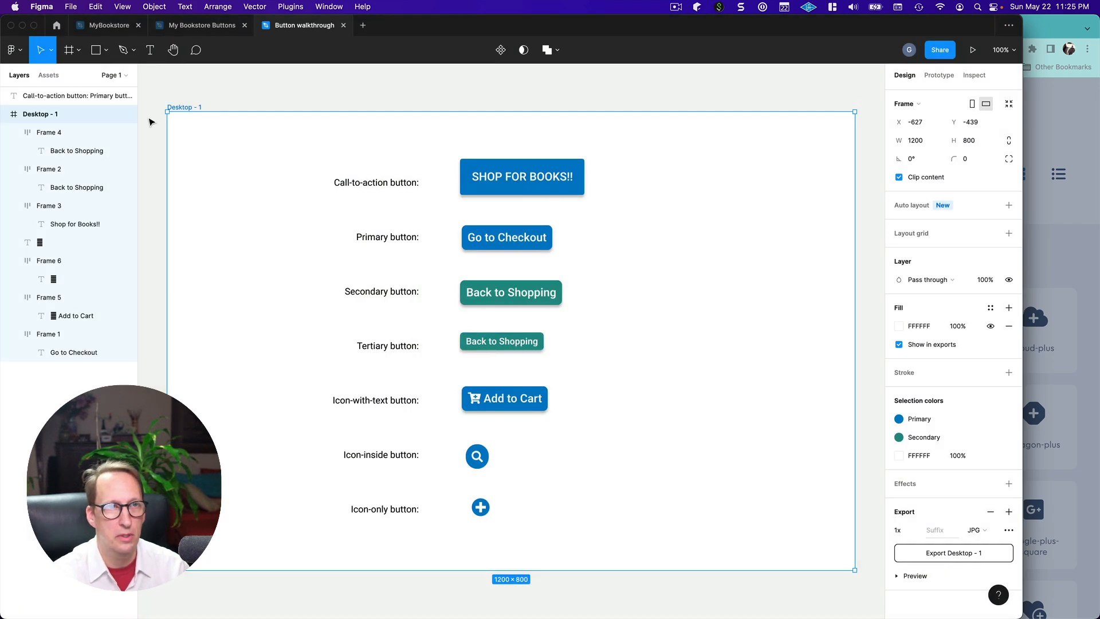
# Step: Minimize the Figma and browser windows and open the exported Desktop - 1.jpg from the desktop in Preview
pyautogui.click(22, 27)
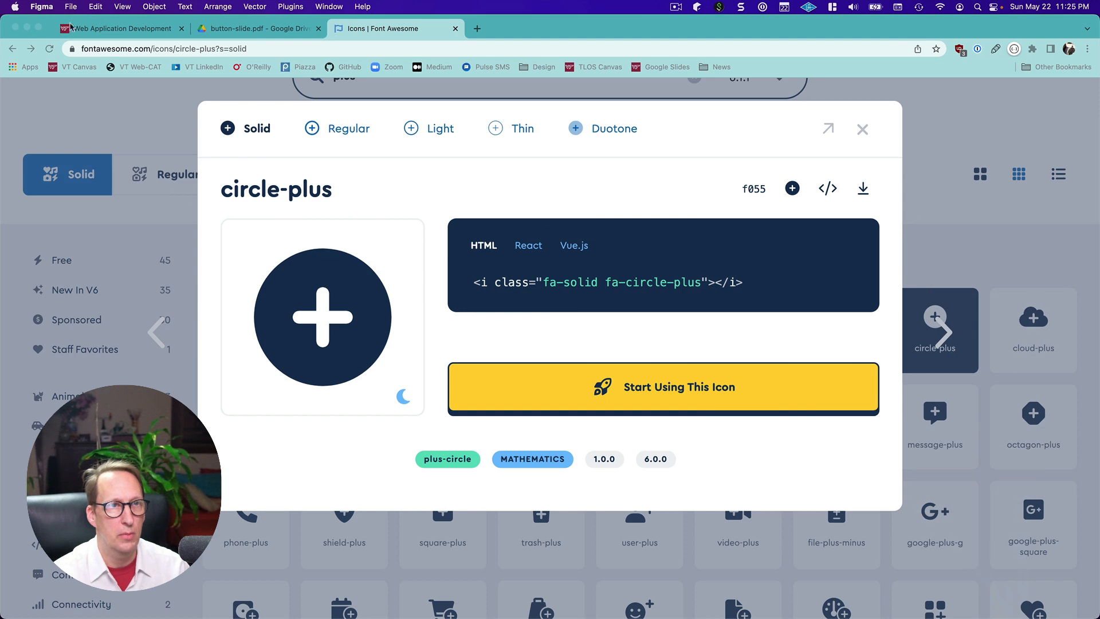
pyautogui.click(27, 27)
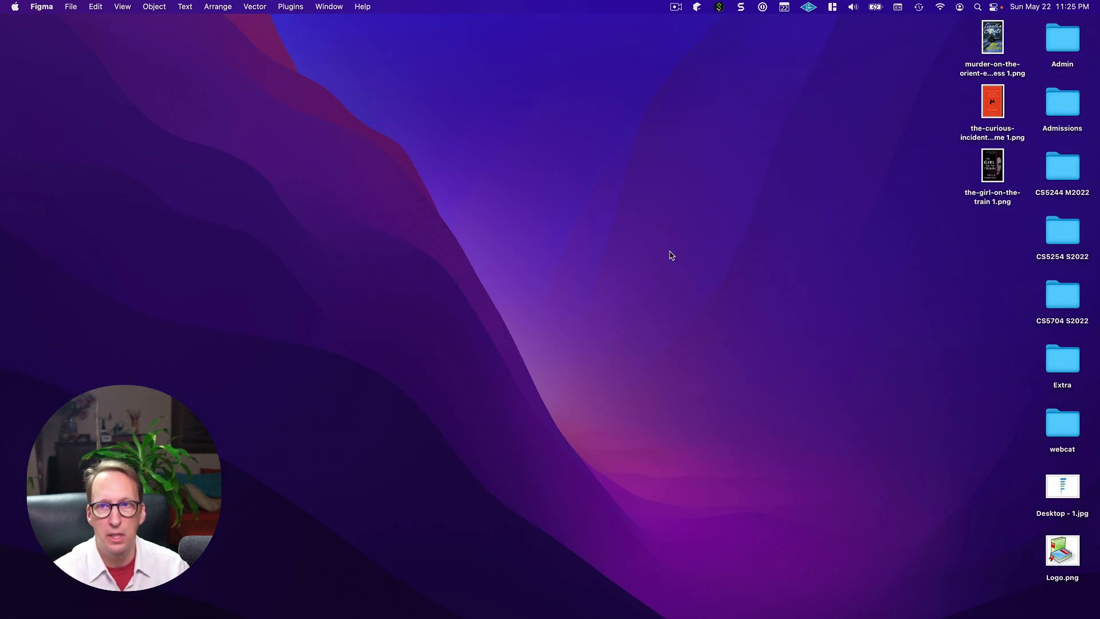
pyautogui.click(748, 300)
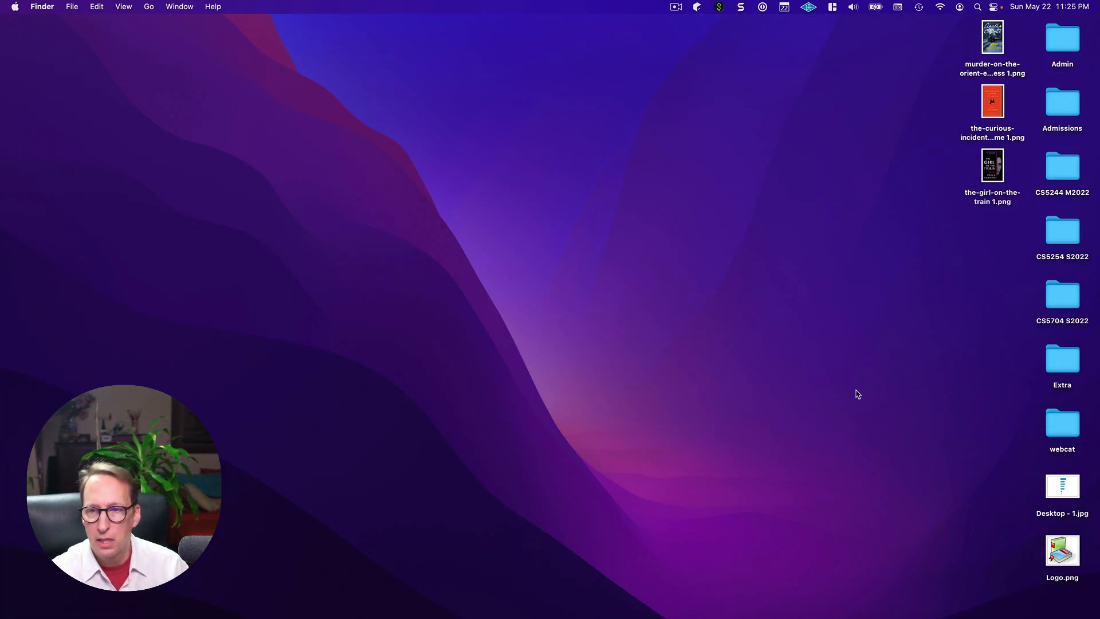
pyautogui.doubleClick(1053, 487)
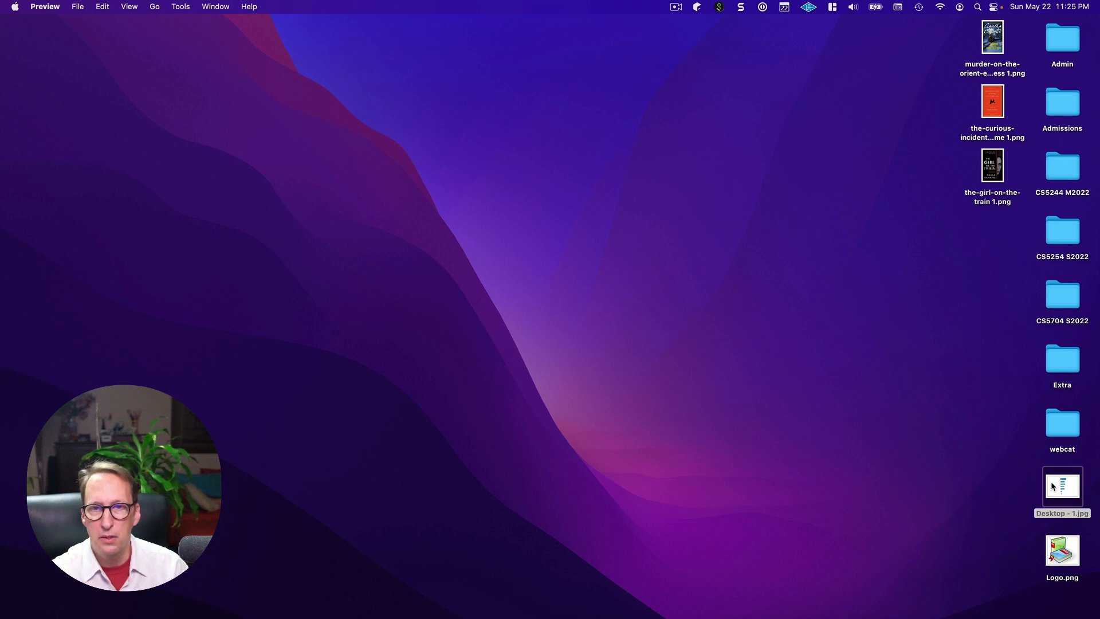